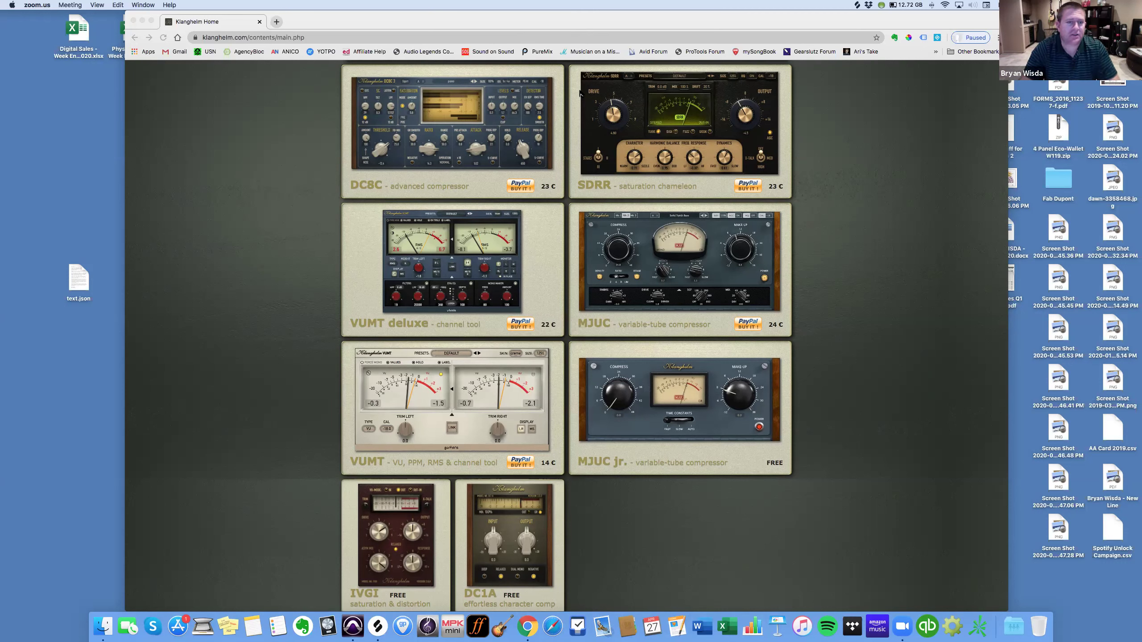
Switch to Pro Tools and open the recent session Hey Jude CLASS 001.0002, showing its Edit window.
left_click(358, 629)
left_click(66, 5)
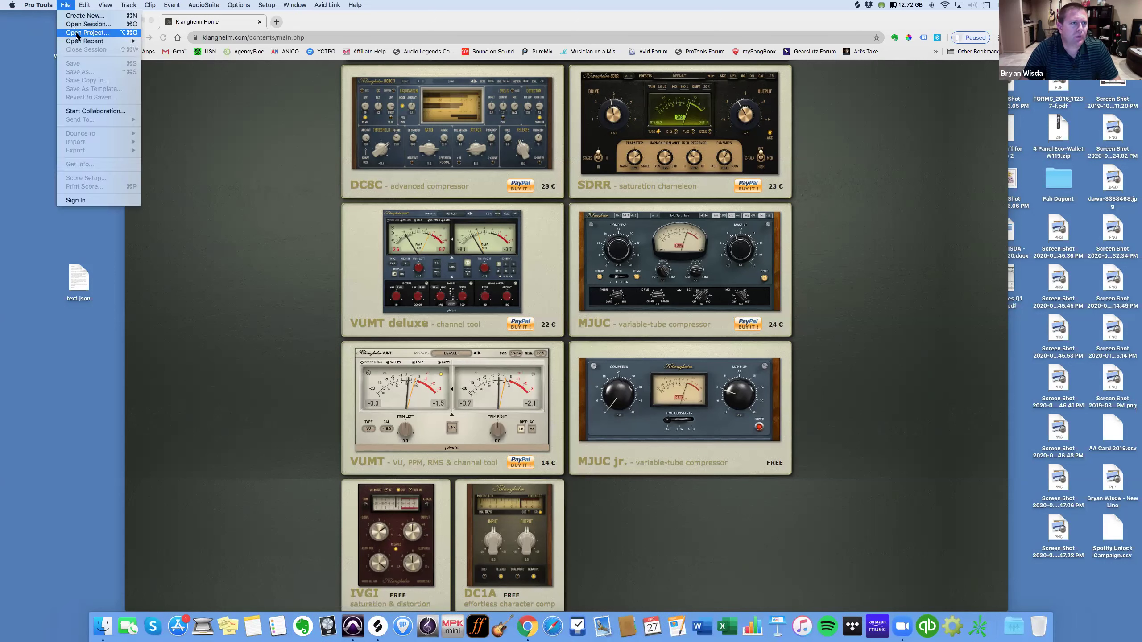
mouse_move(85, 41)
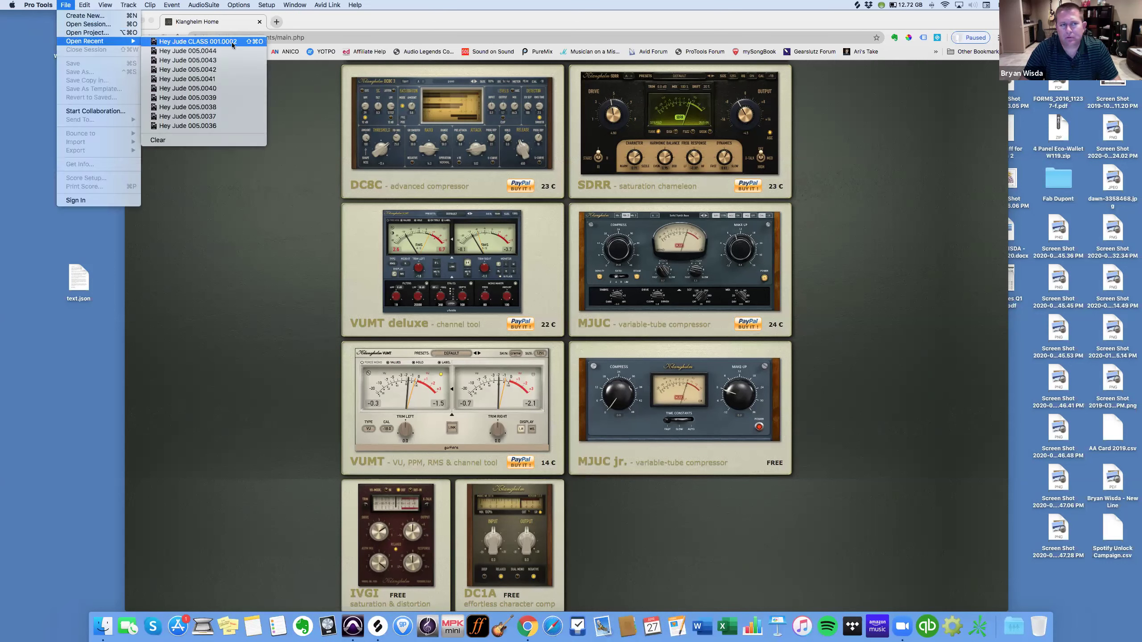
left_click(198, 42)
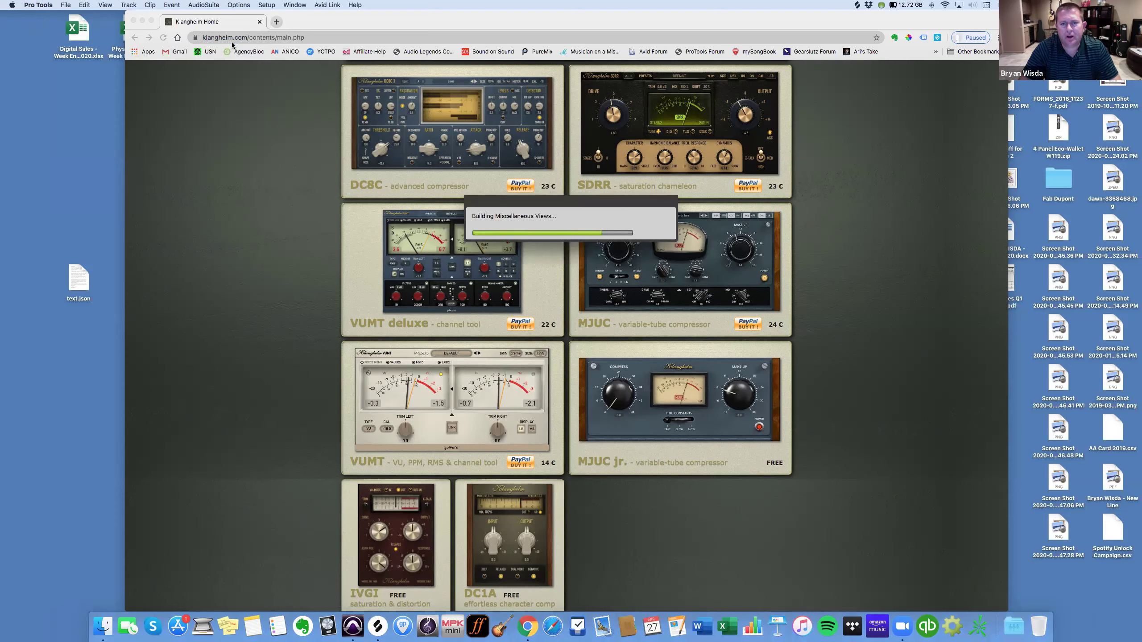
key("super+equal")
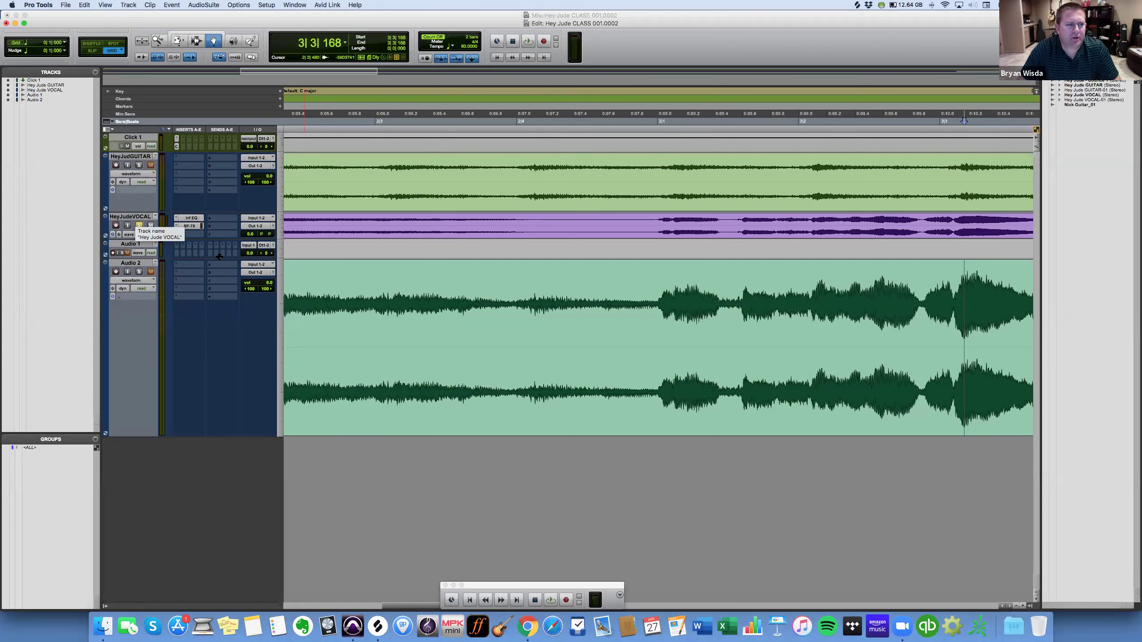
Delete the Audio 1 and Audio 2 tracks from the session, including the recorded clip on Audio 2.
left_click(130, 244)
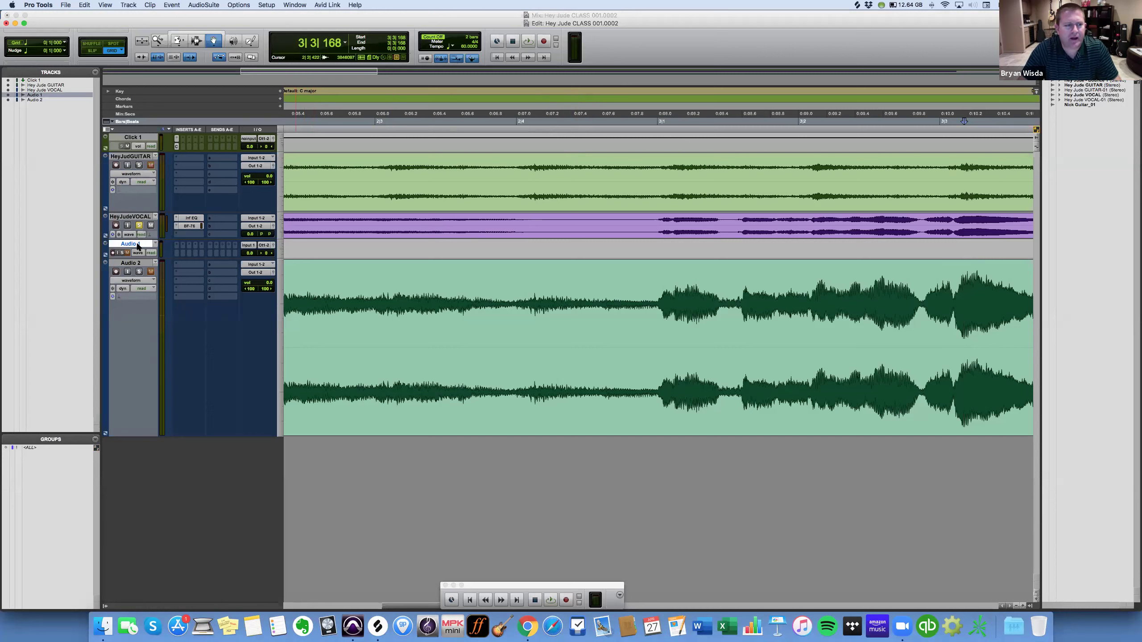
right_click(140, 244)
left_click(175, 375)
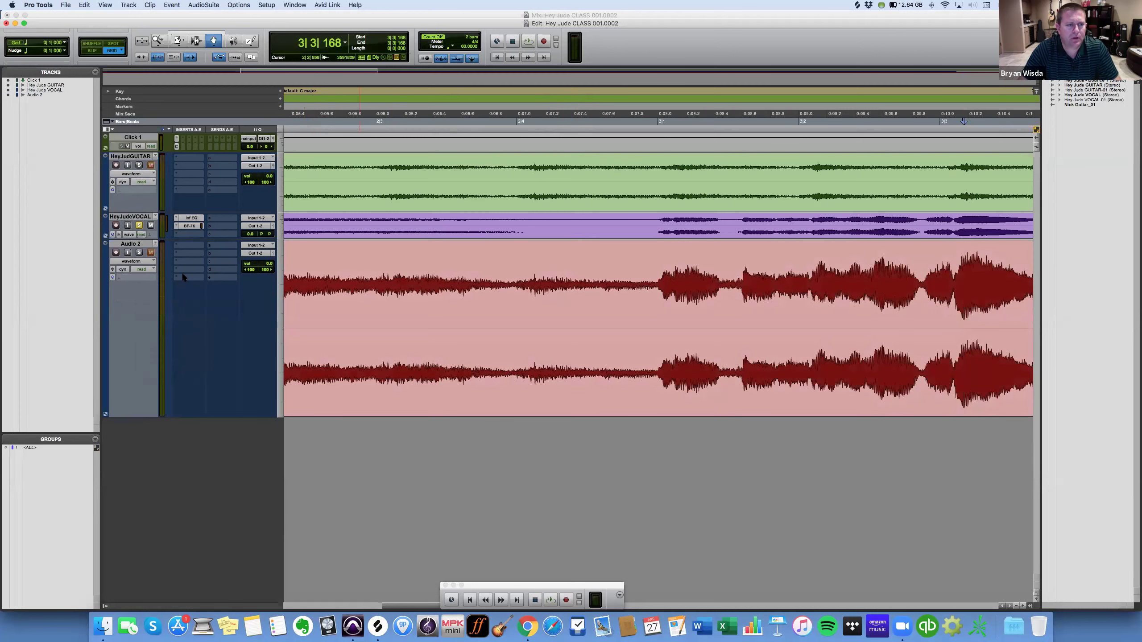
right_click(138, 244)
left_click(164, 382)
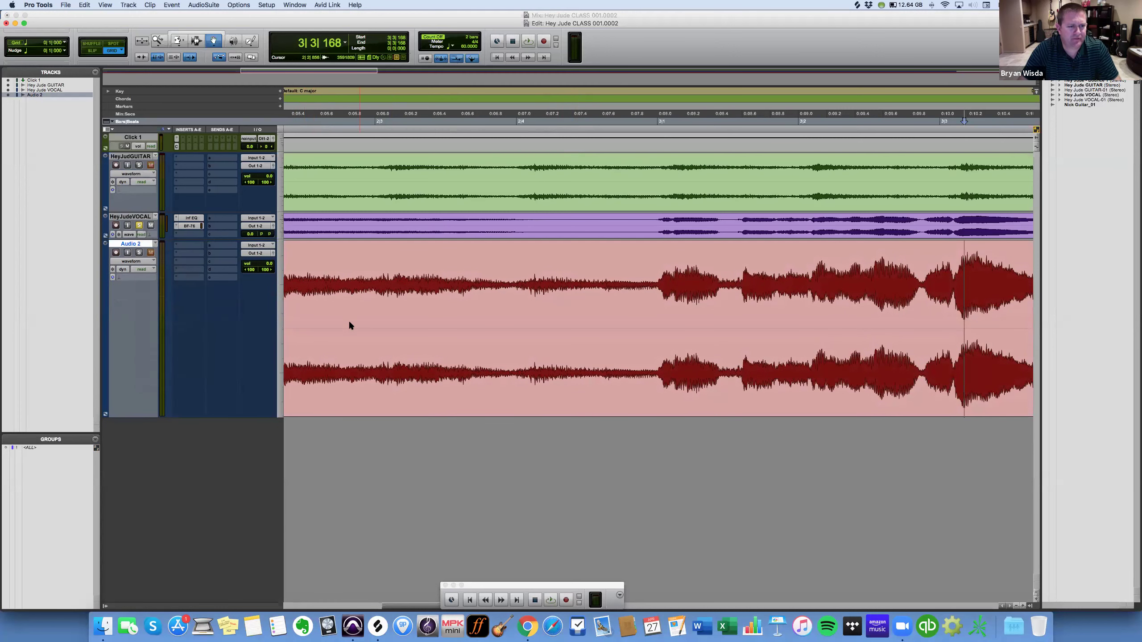
left_click(640, 249)
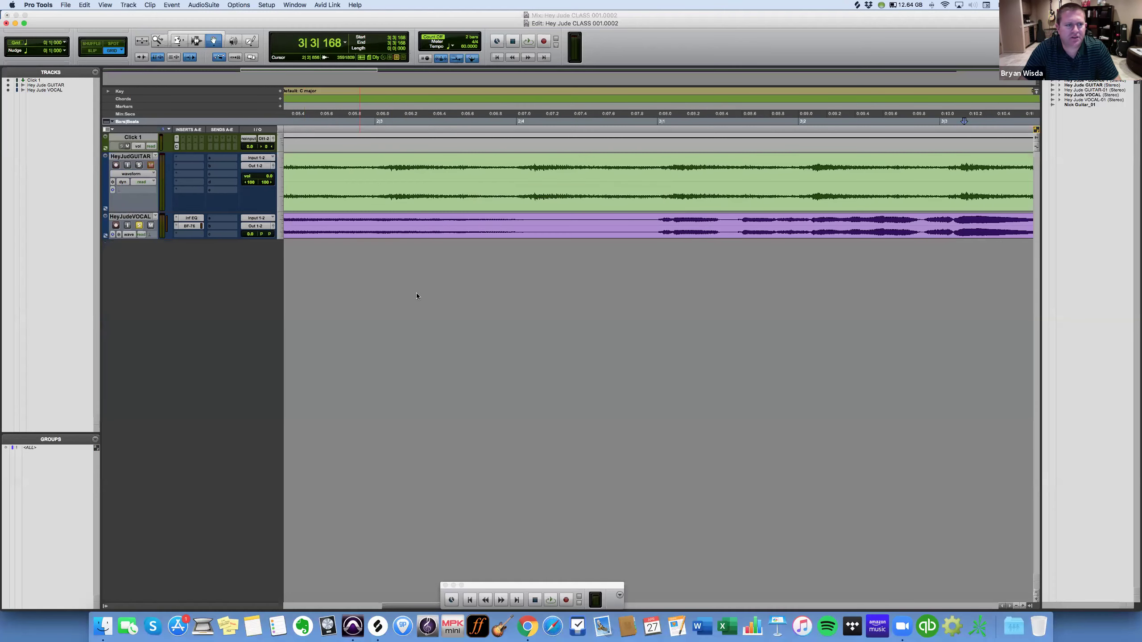
Turn off solo on the Hey Jude VOCAL track and switch to the Mix window.
left_click(138, 226)
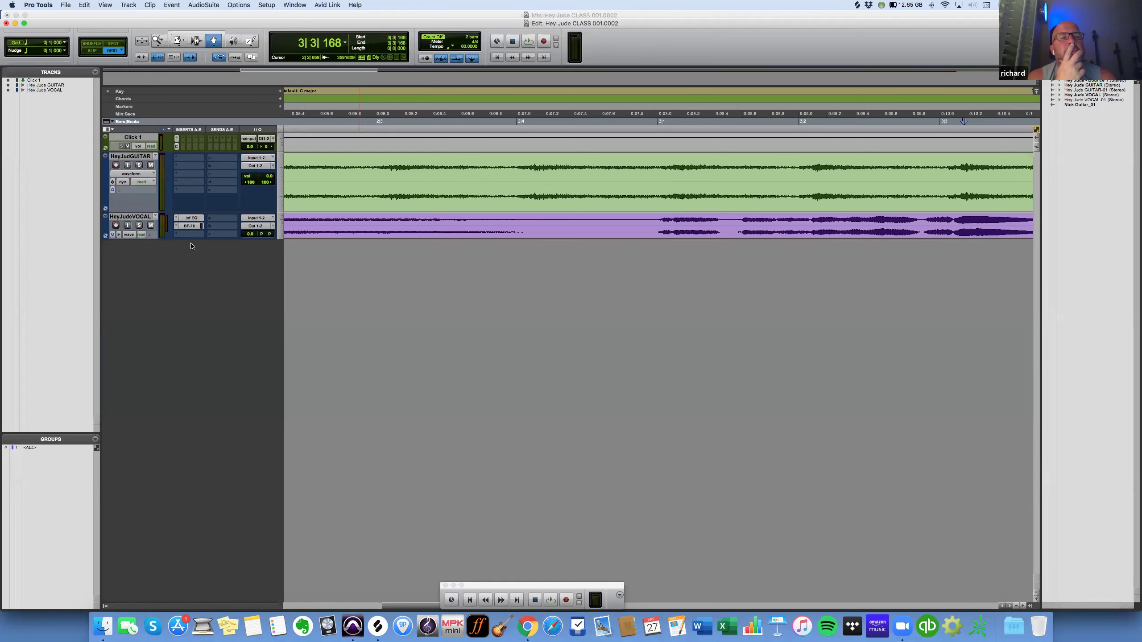
key("super+equal")
key("super+equal")
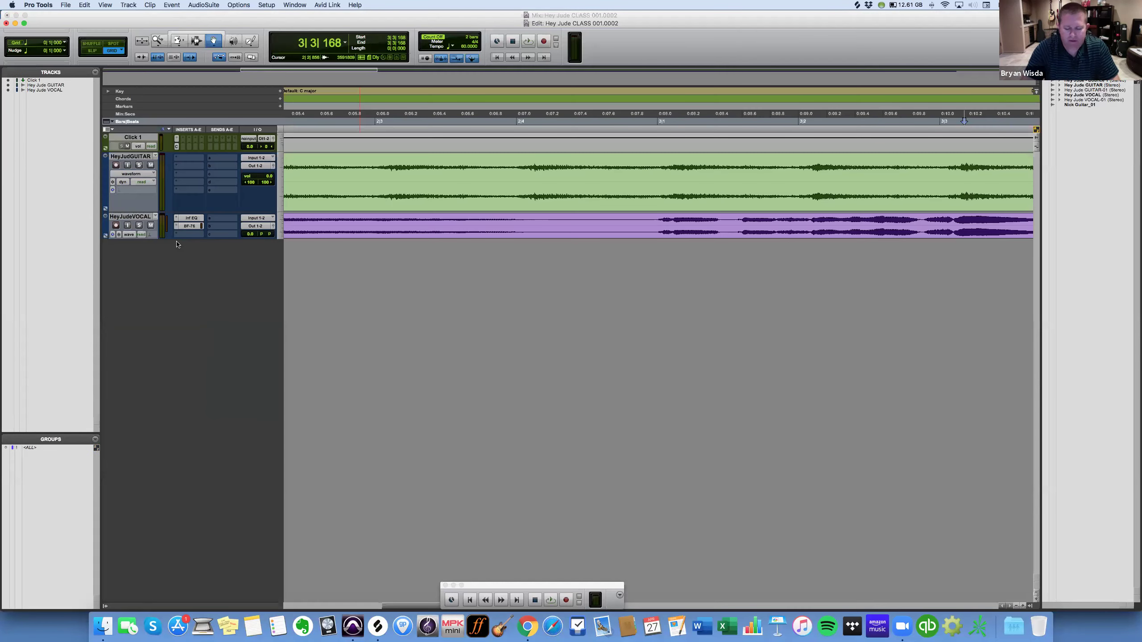
key("super+equal")
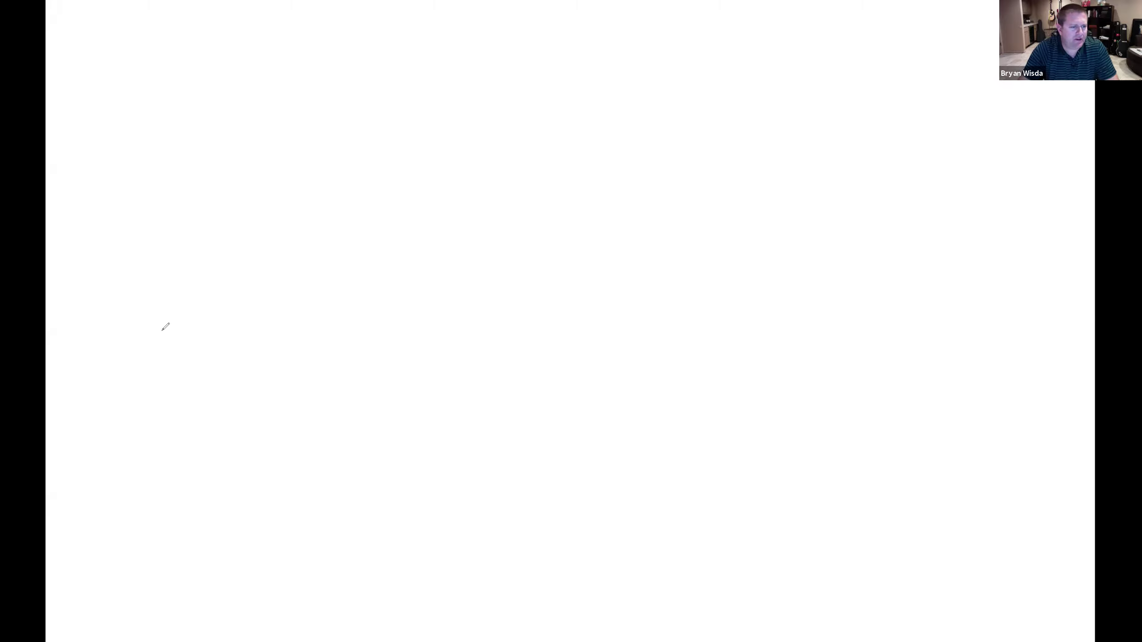
Sketch a red freehand wave with three peaks across the blank white page and clear it.
mouse_move(141, 351)
left_mouse_down()
mouse_move(211, 242)
mouse_move(243, 241)
mouse_move(252, 452)
mouse_move(283, 489)
mouse_move(325, 479)
mouse_move(400, 232)
mouse_move(432, 234)
mouse_move(444, 434)
mouse_move(469, 491)
mouse_move(510, 490)
mouse_move(592, 206)
mouse_move(647, 207)
mouse_move(687, 375)
mouse_move(757, 506)
mouse_move(829, 370)
mouse_move(848, 300)
left_mouse_up()
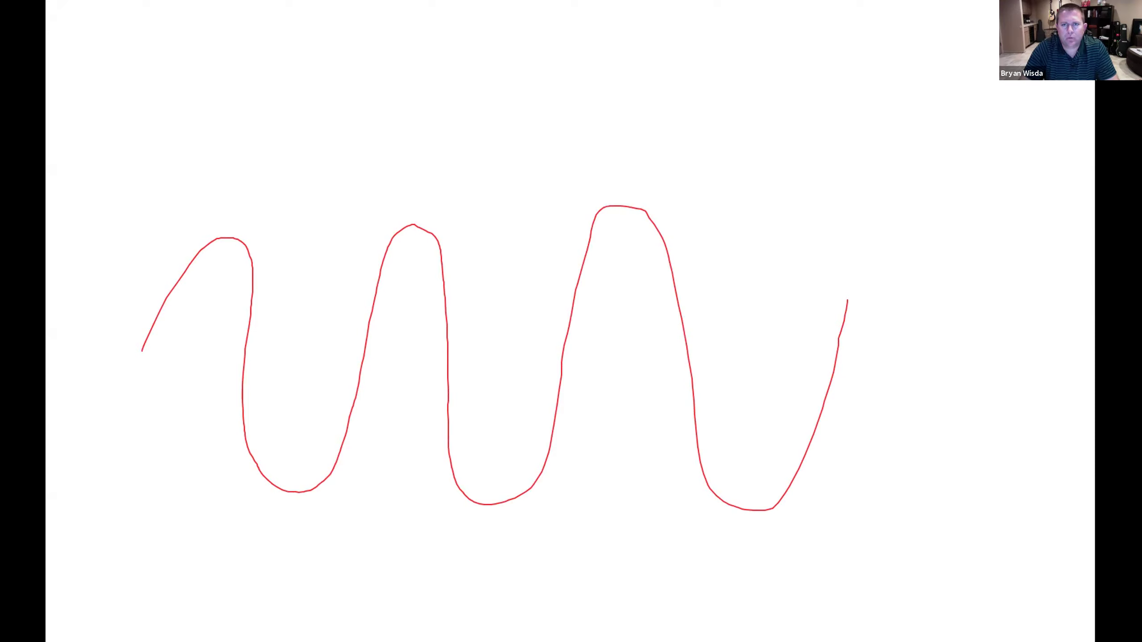
key("Delete")
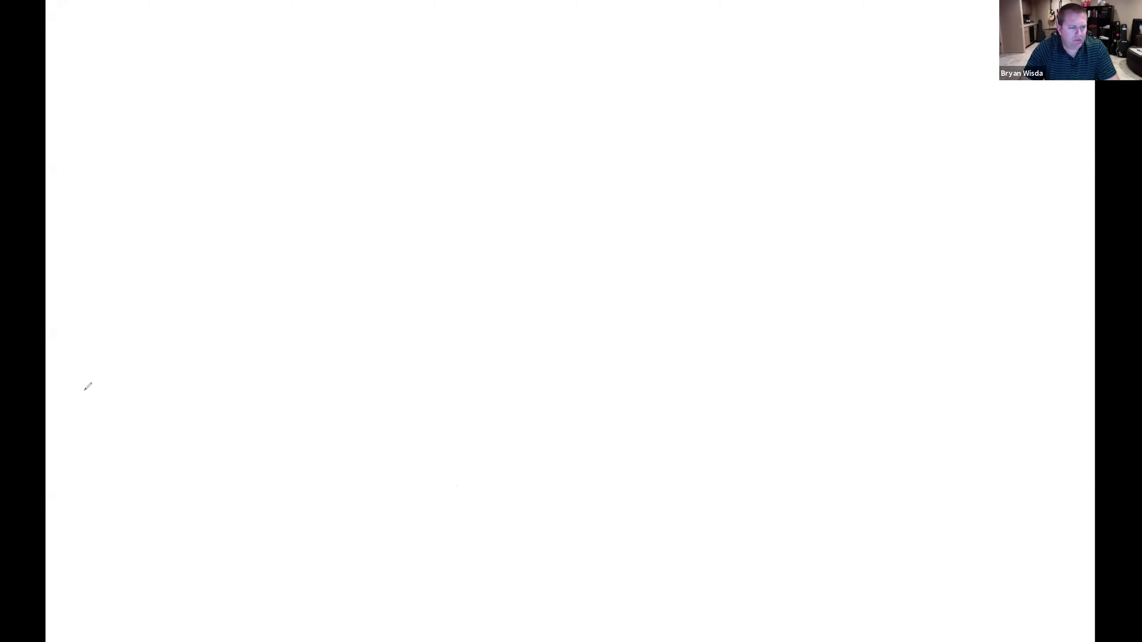
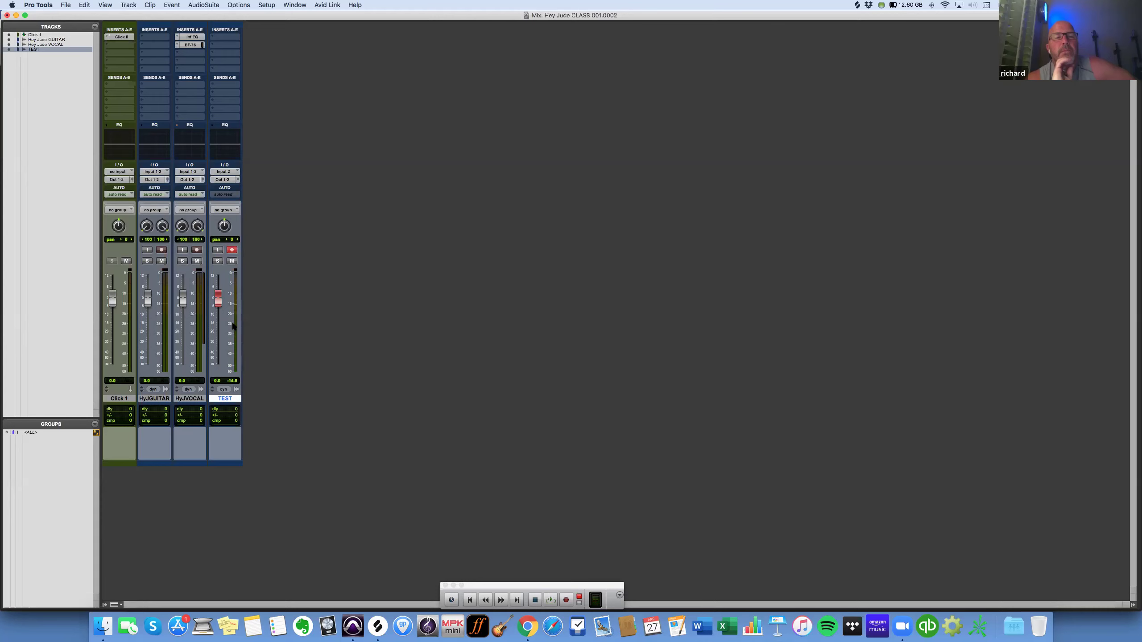
Insert the Klanghelm VUMT (mono) meter plug-in in the fifth insert slot of the TEST track.
key("KP_Enter")
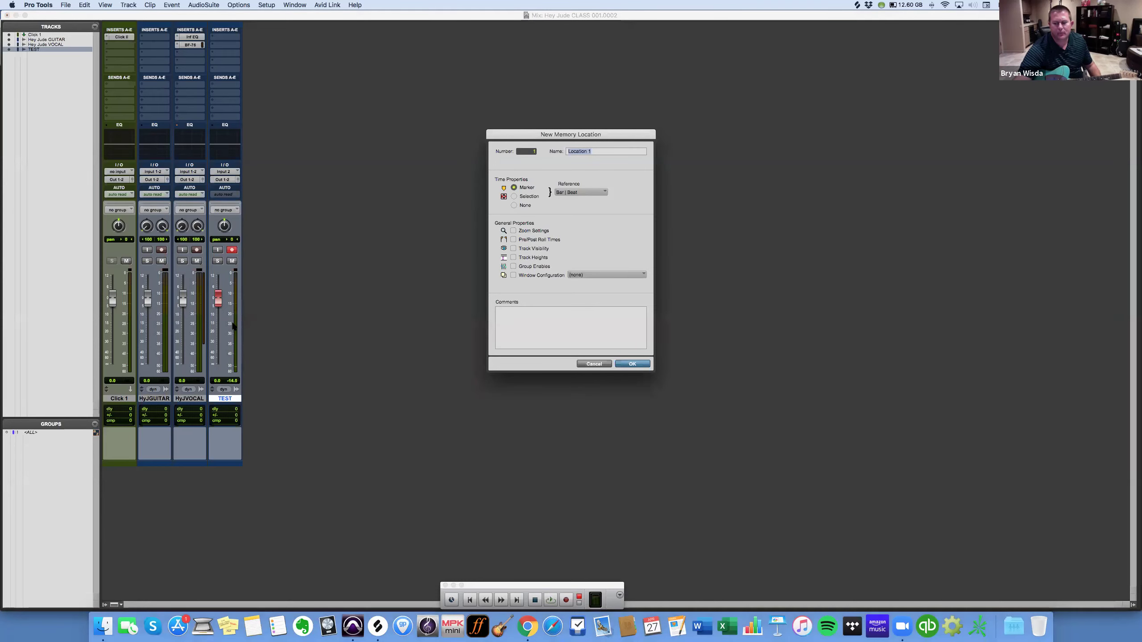
left_click(590, 364)
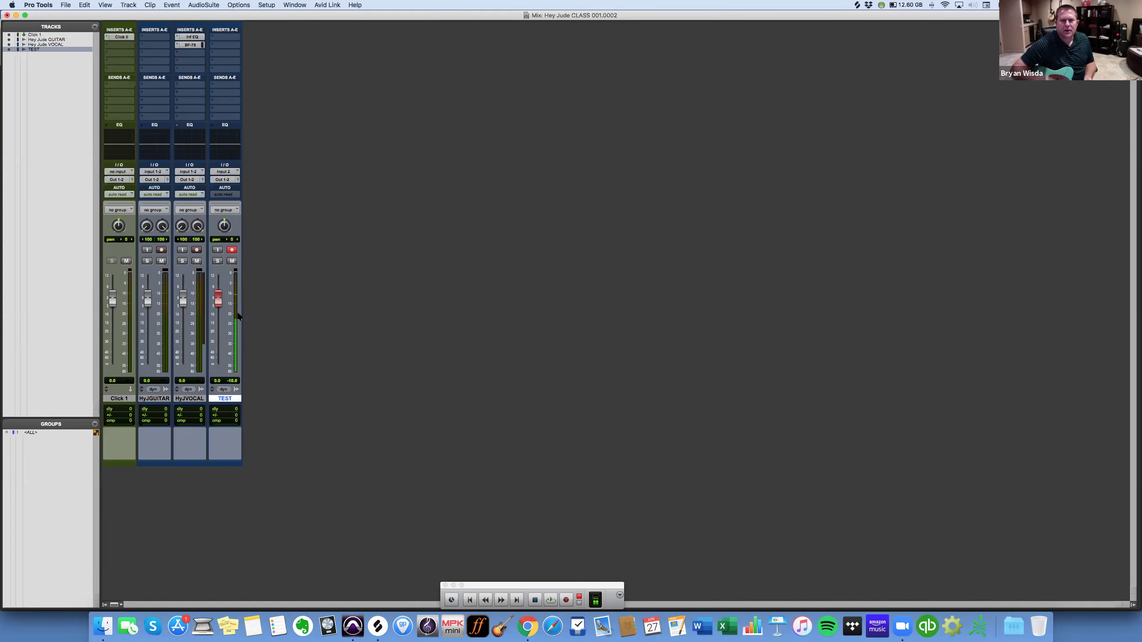
left_click(226, 70)
mouse_move(252, 69)
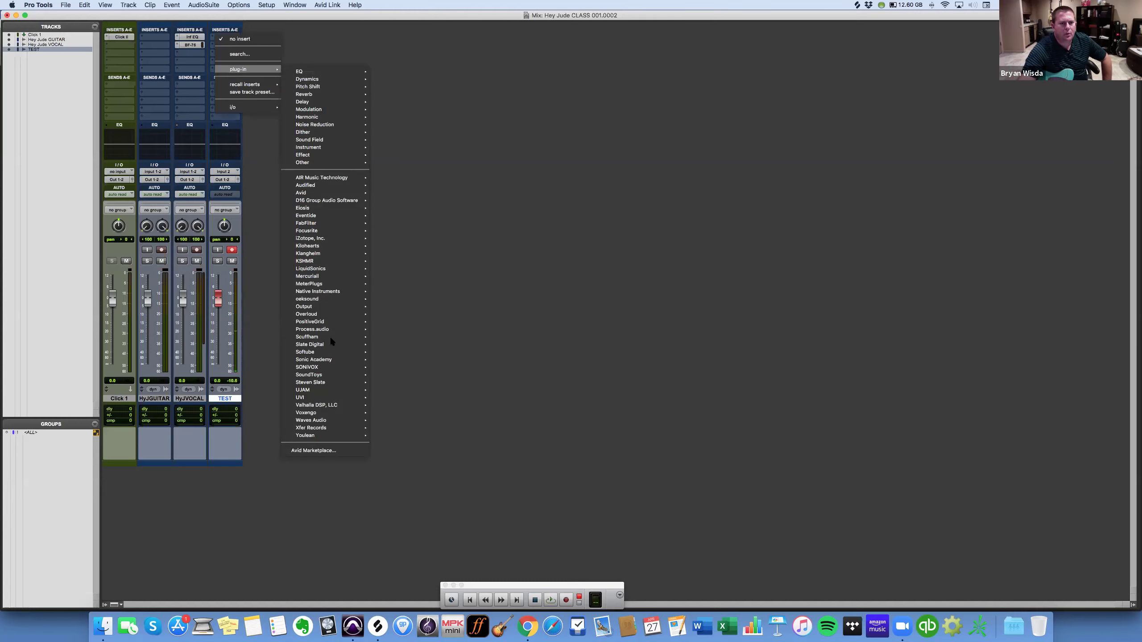
mouse_move(338, 256)
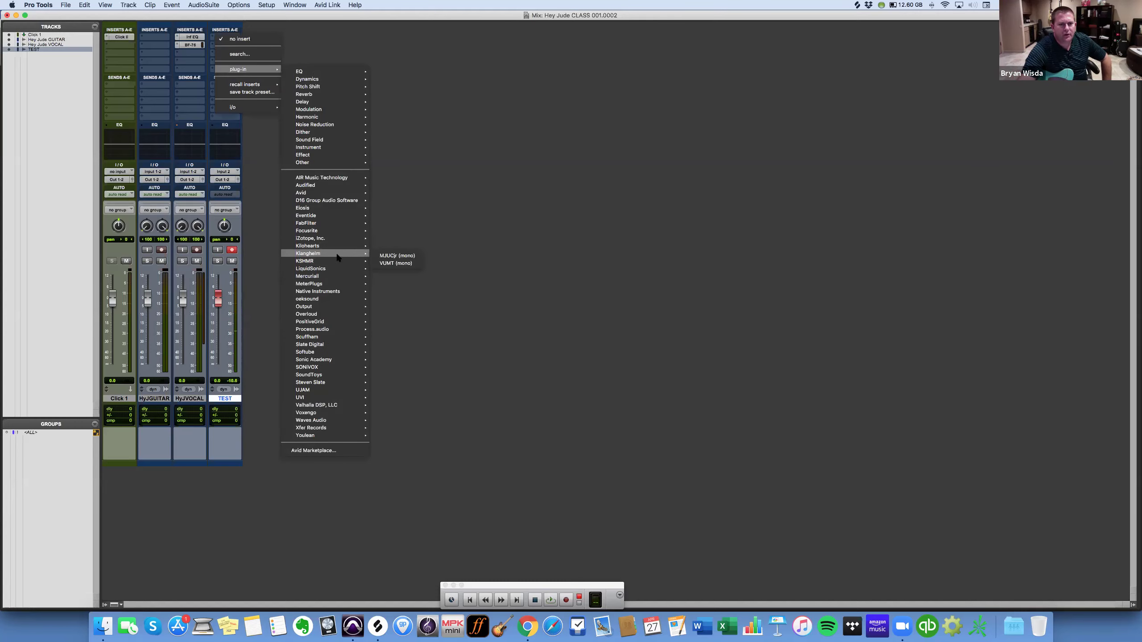
left_click(386, 263)
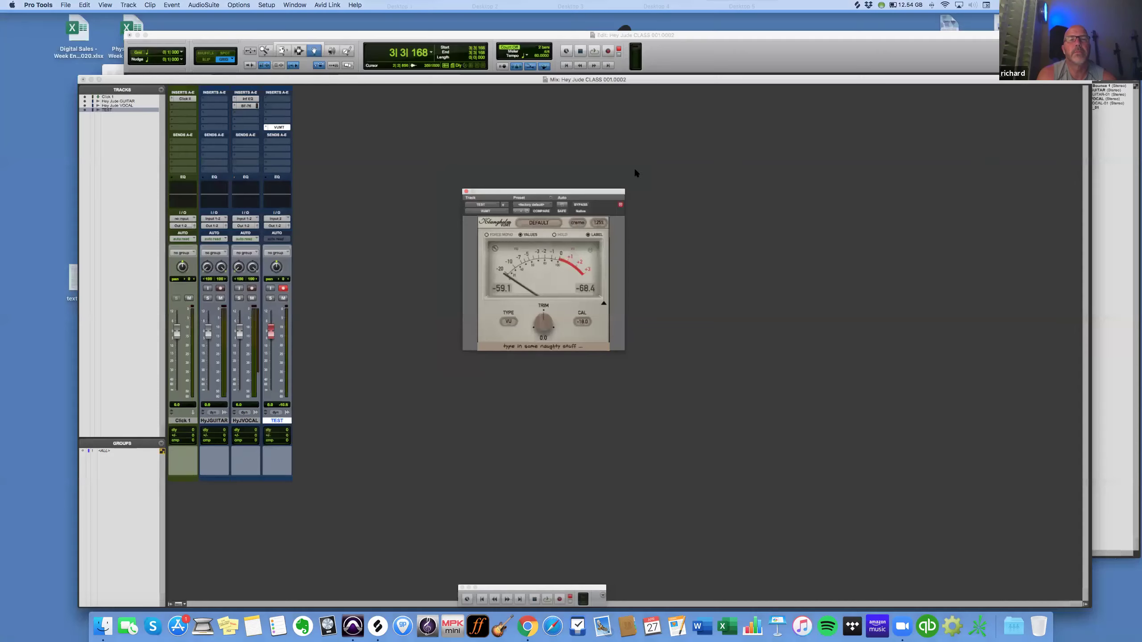
Bring the Splice Desktop window forward from the overview of open windows and close it.
key("ctrl+Up")
left_click(583, 278)
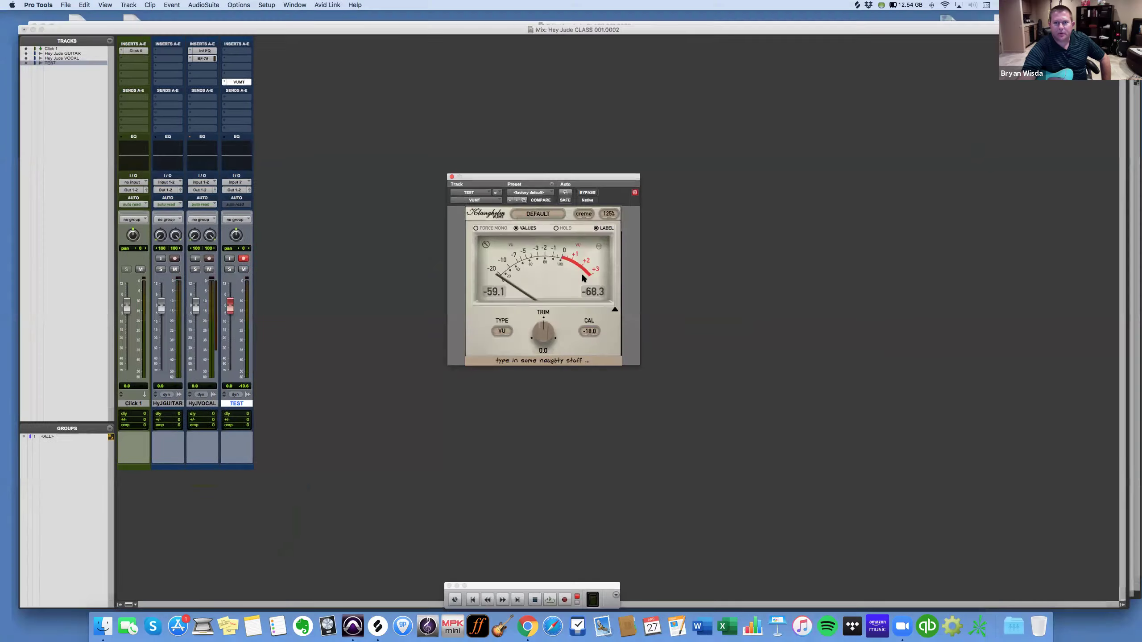
key("ctrl+Up")
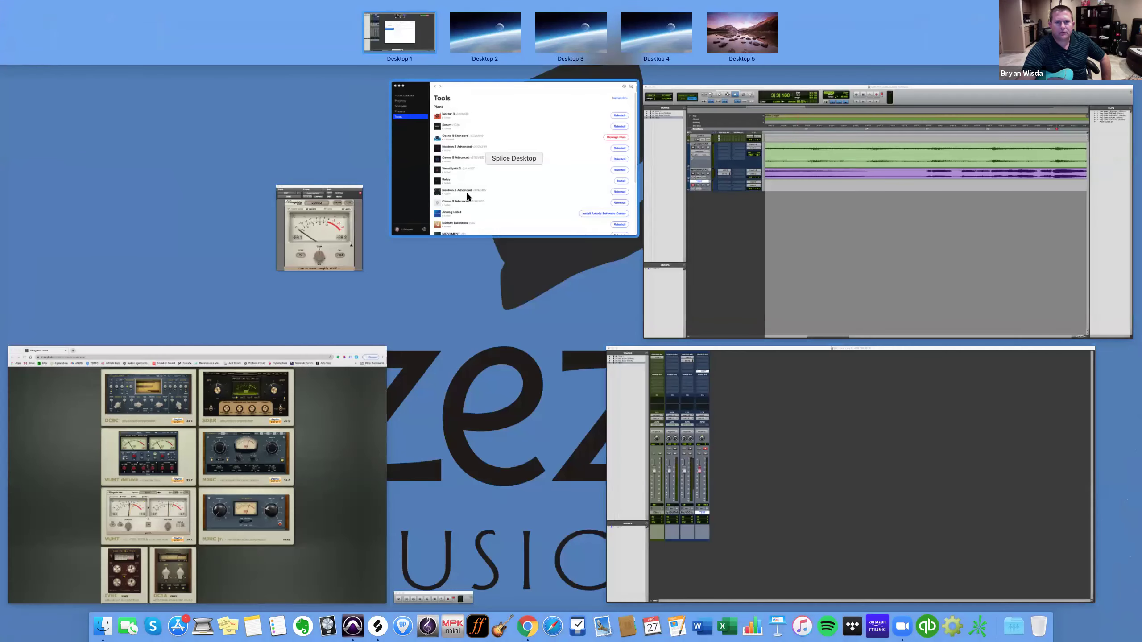
left_click(466, 195)
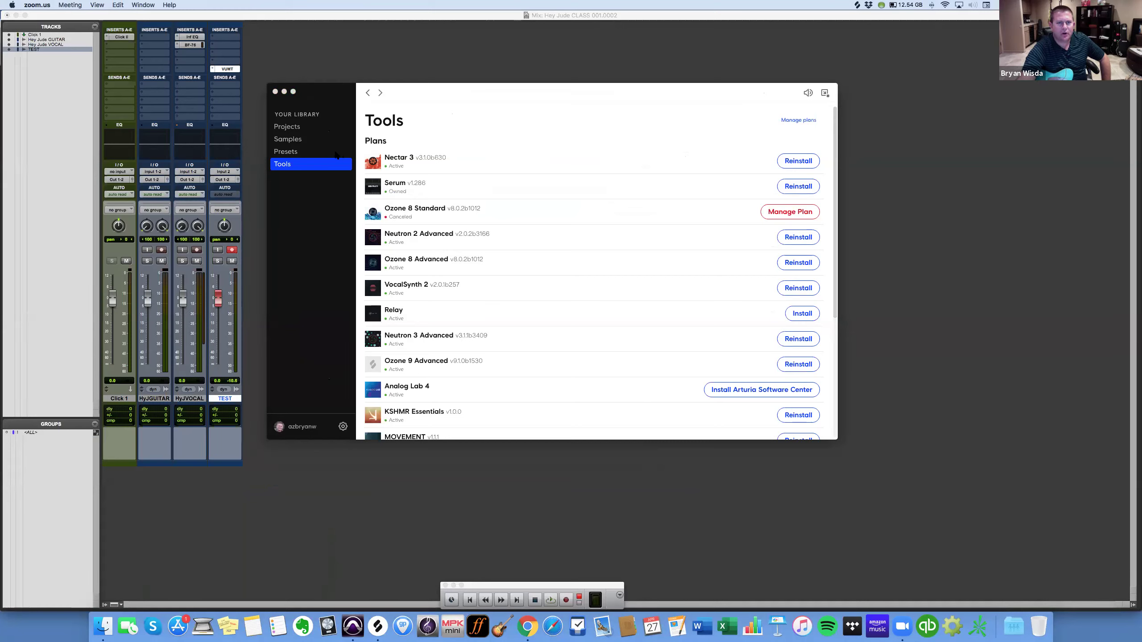
left_click(275, 92)
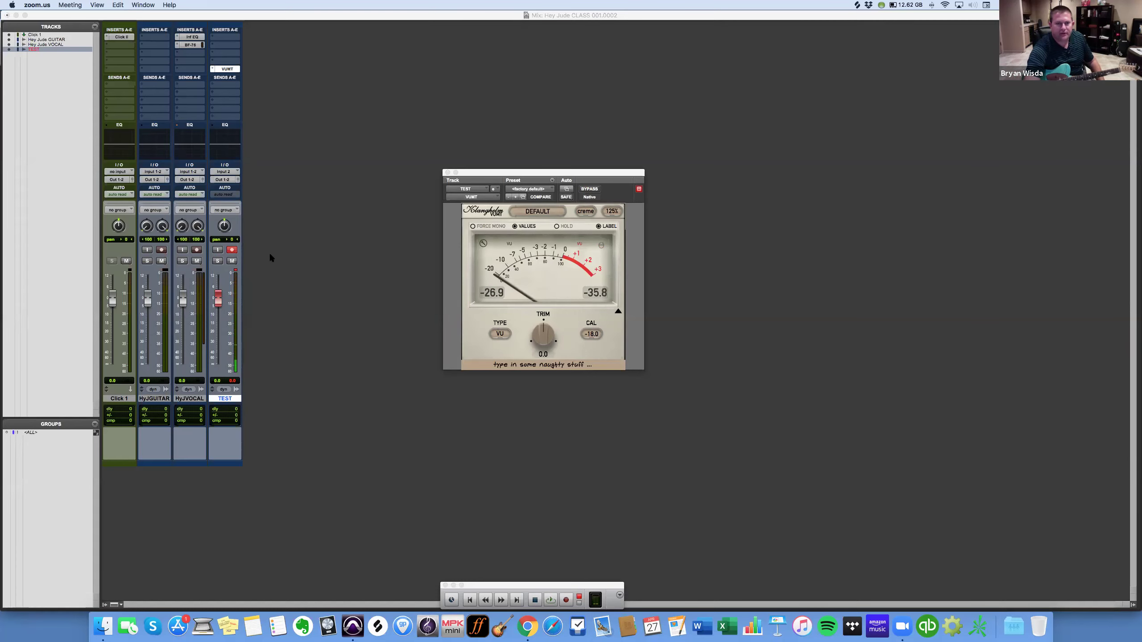
Enlarge the TEST track's height in the Edit window and turn off Count Off.
key("super+equal")
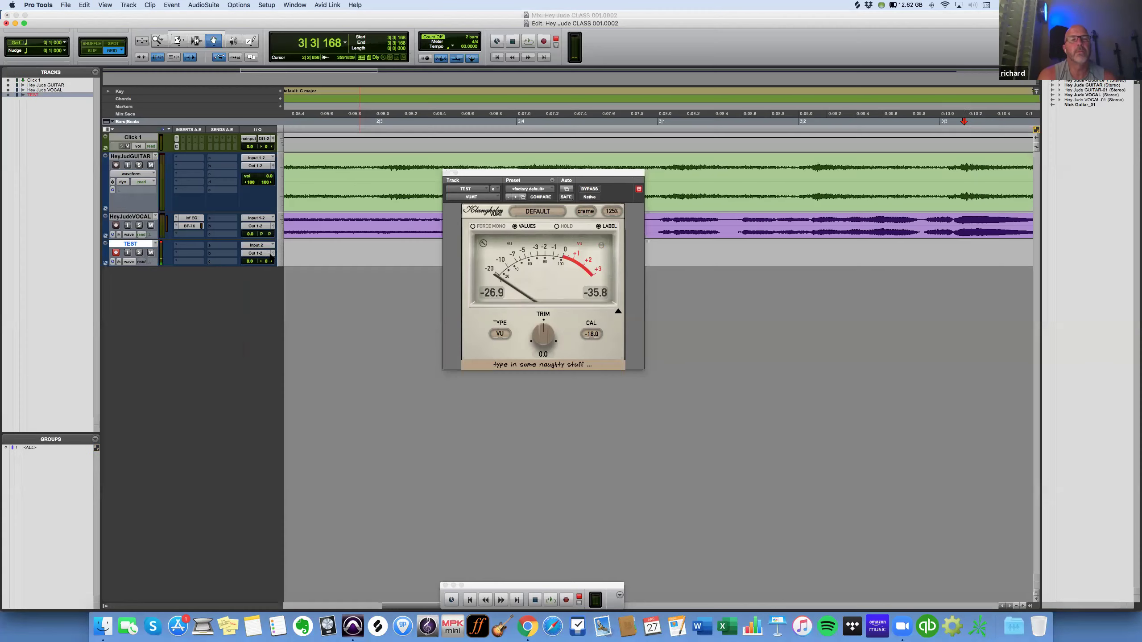
left_click_drag(148, 357, 172, 494)
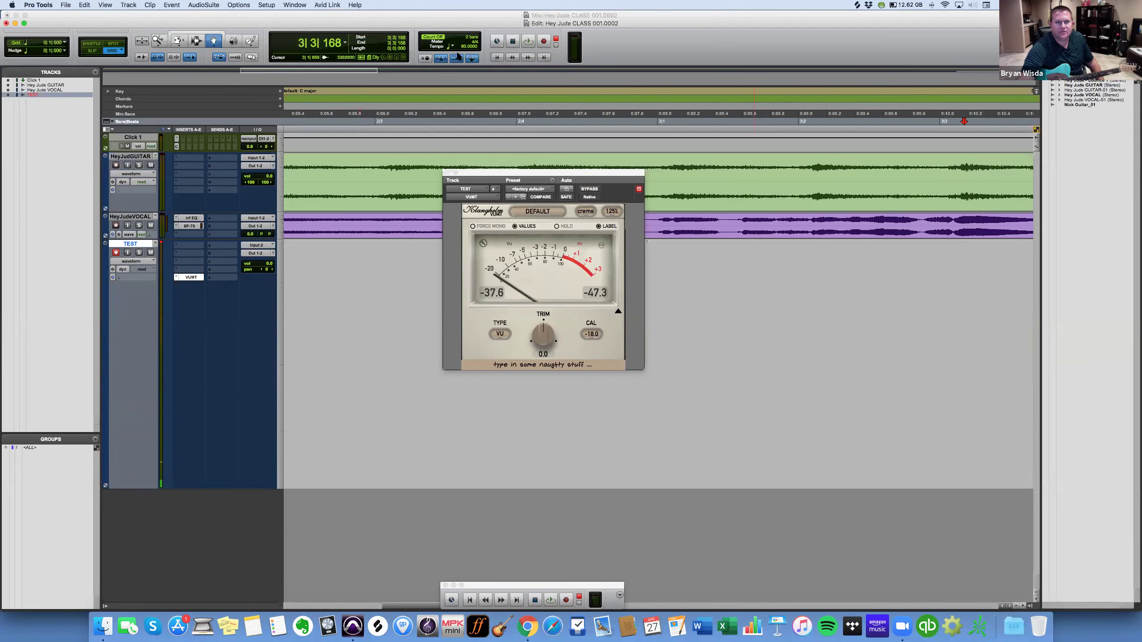
left_click(438, 38)
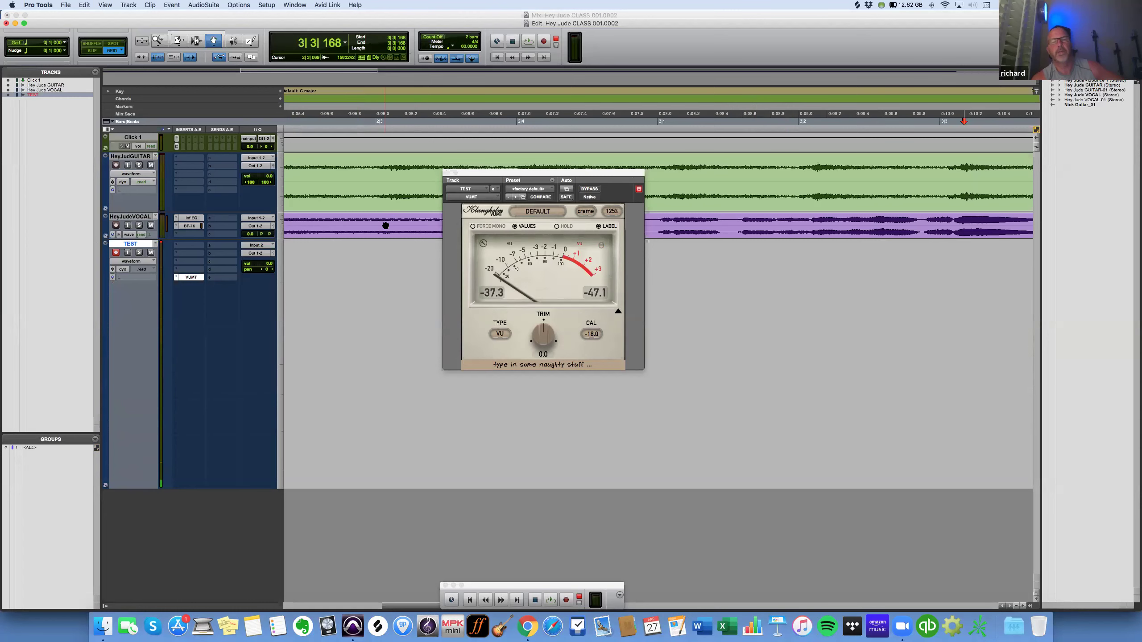
Move the VUMT meter window clear of the clips and record a short take on the TEST track.
left_click_drag(557, 173, 1043, 370)
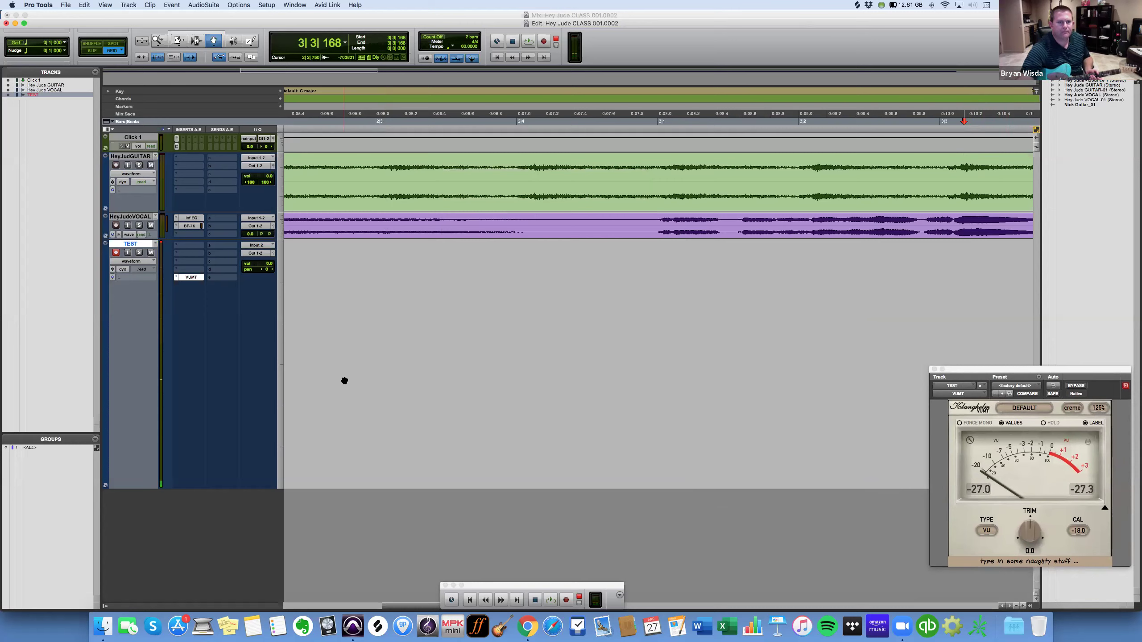
key("super+space")
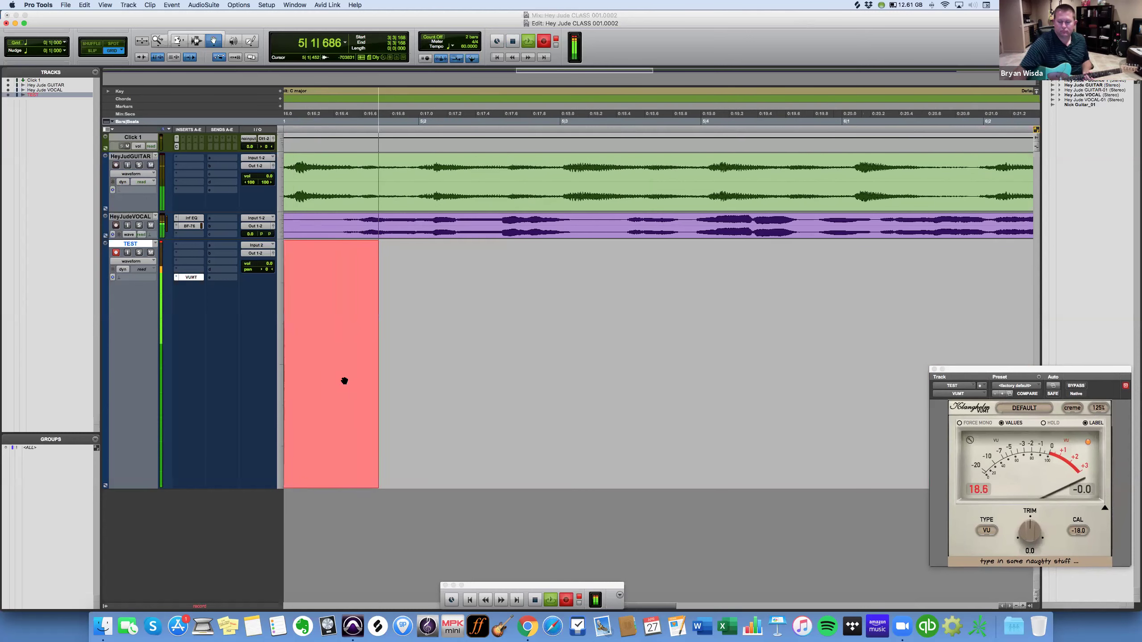
key("space")
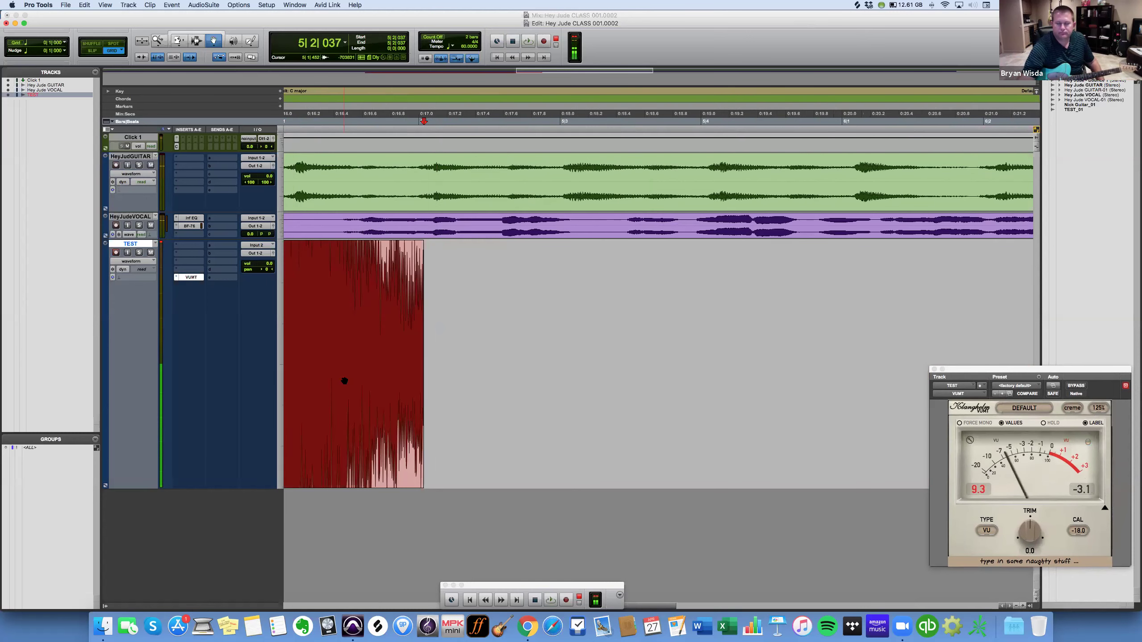
Examine the point where playing begins in the TEST recording, with the waveform height reduced to show its full amplitude.
scroll(460, 382, "left", 5)
scroll(460, 382, "left", 10)
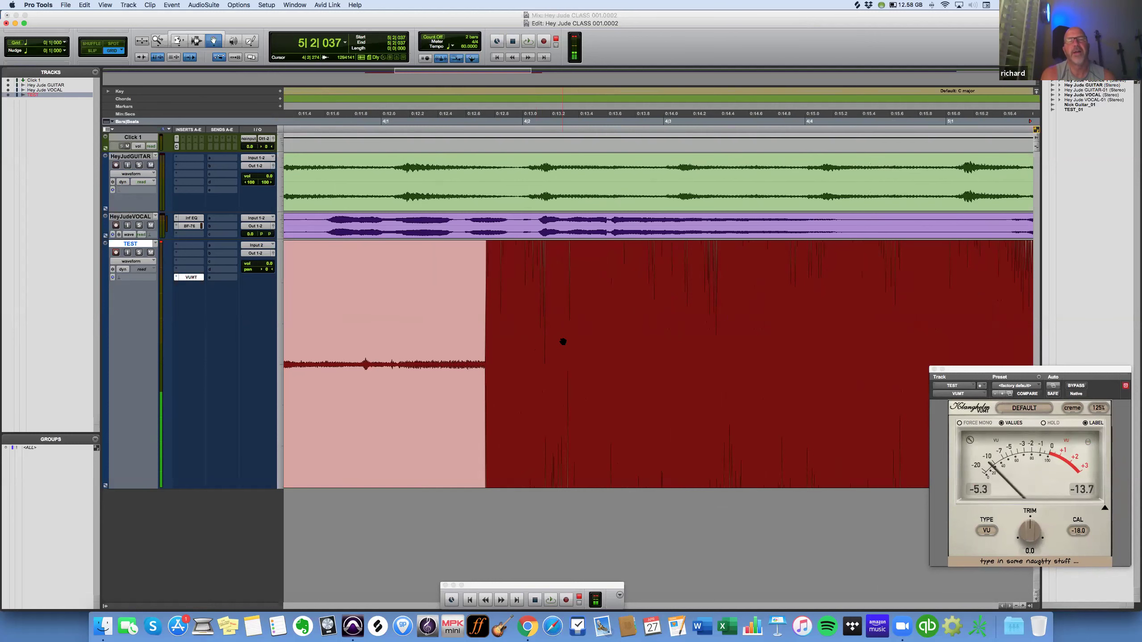
key("super+alt+bracketleft")
key("super+alt+bracketleft")
key("super+alt+bracketleft")
key("super+alt+bracketright")
key("super+alt+bracketright")
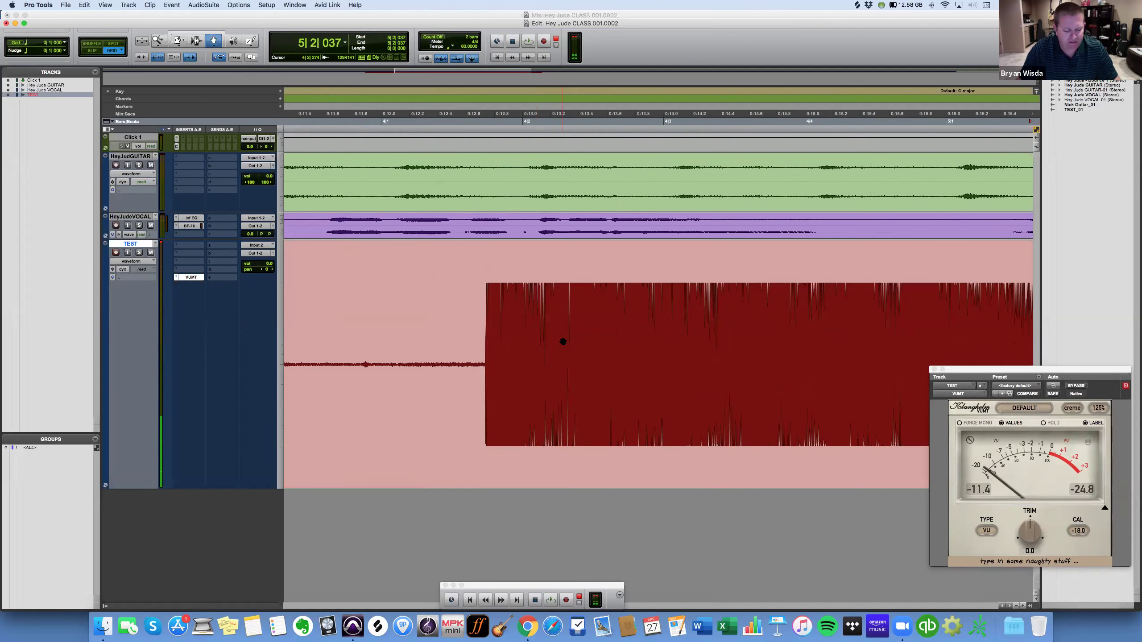
Examine the individual wave peaks and troughs of the TEST recording at close zoom for clipping.
key("super+bracketright")
key("super+bracketright")
key("super+bracketright")
key("super+bracketright")
key("super+bracketright")
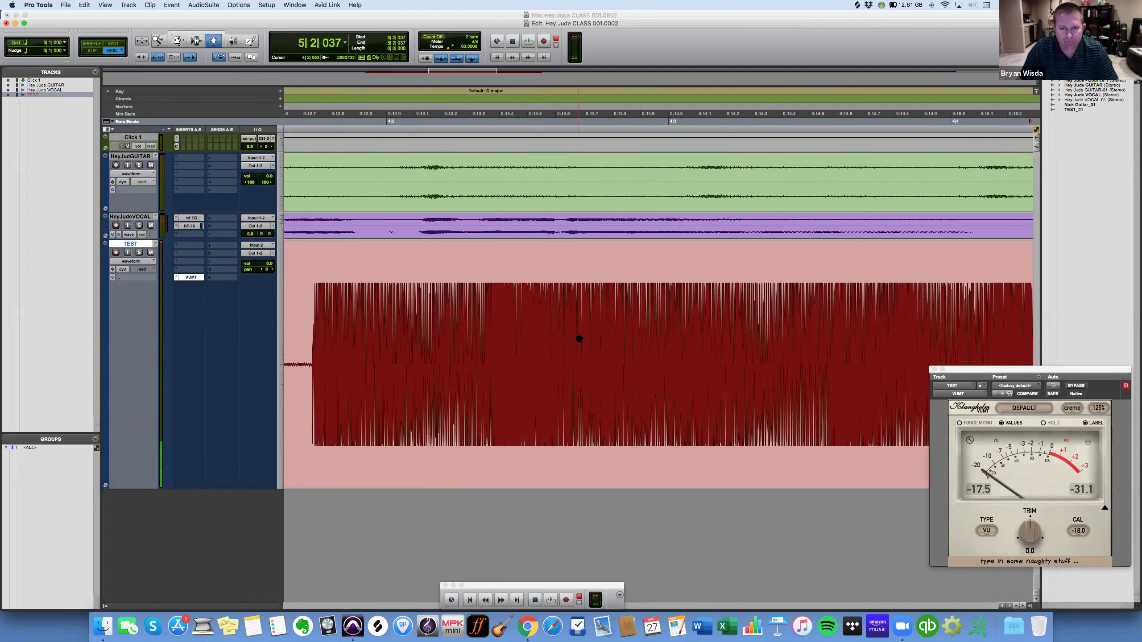
key("super+bracketright")
key("super+bracketright")
key("super+bracketright")
key("super+bracketright")
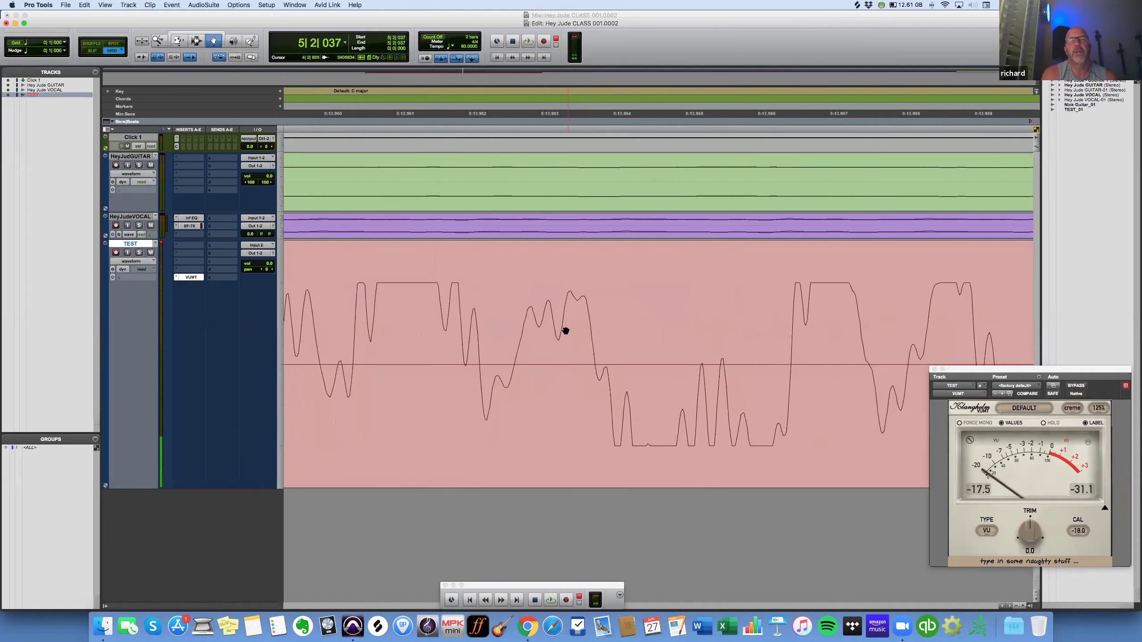
scroll(565, 331, "left", 2)
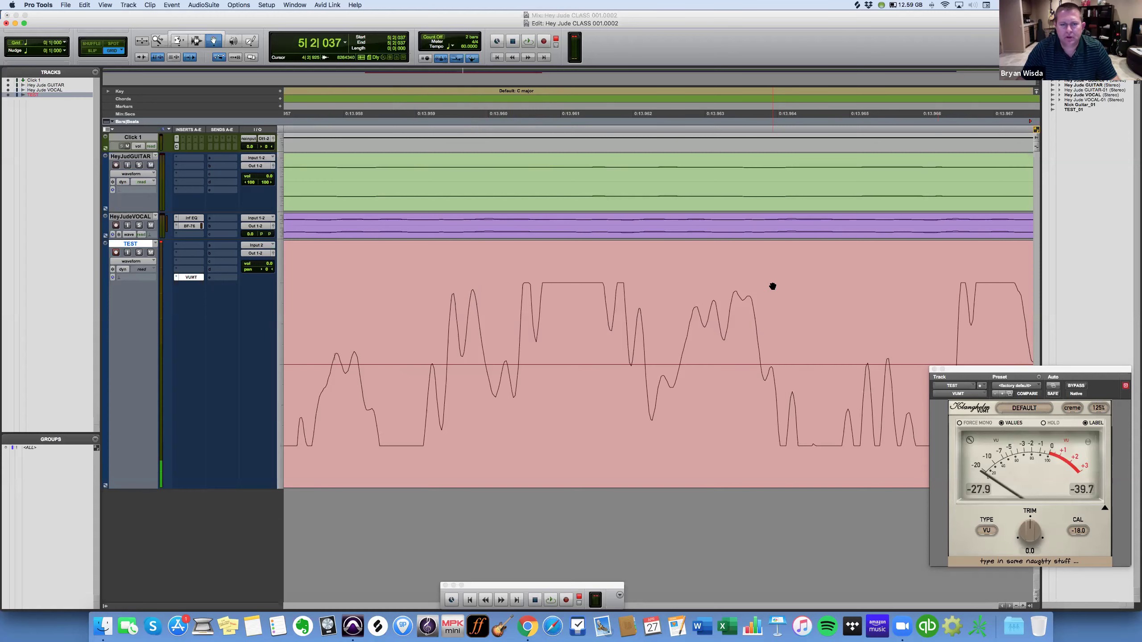
scroll(773, 286, "left", 5)
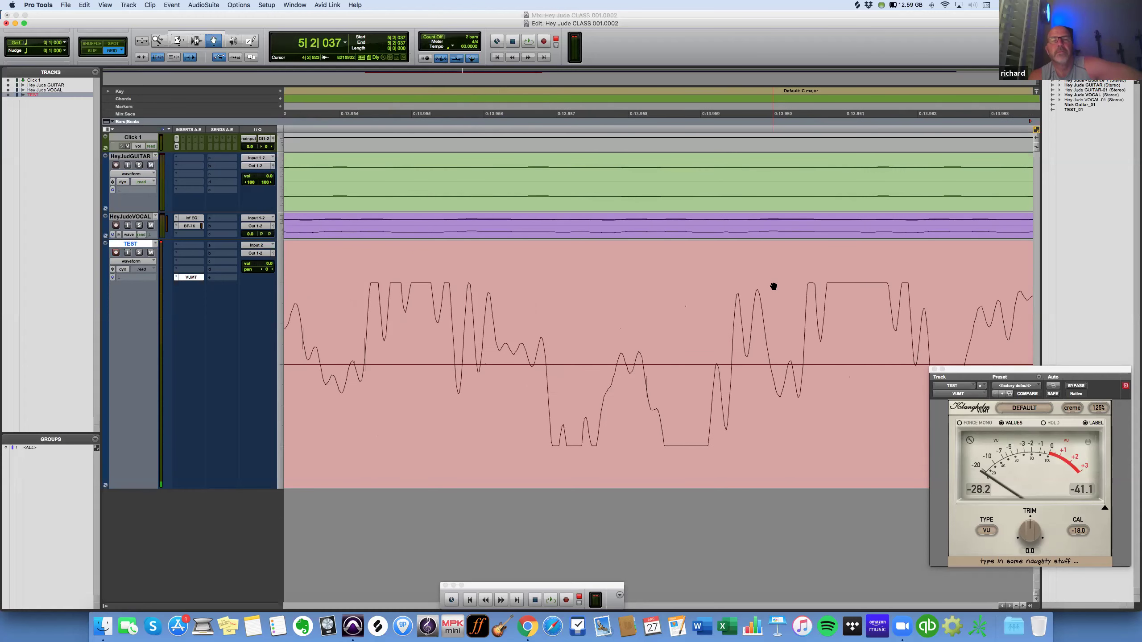
Delete the clipped recording from the TEST track.
scroll(773, 286, "down", 5)
left_click(735, 275)
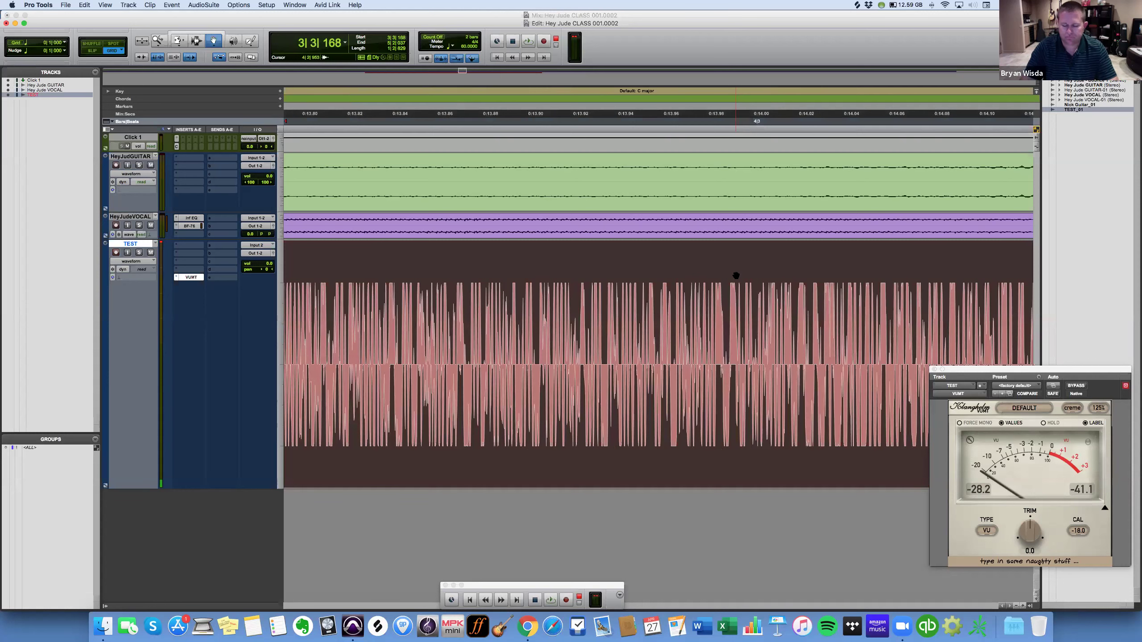
key("Delete")
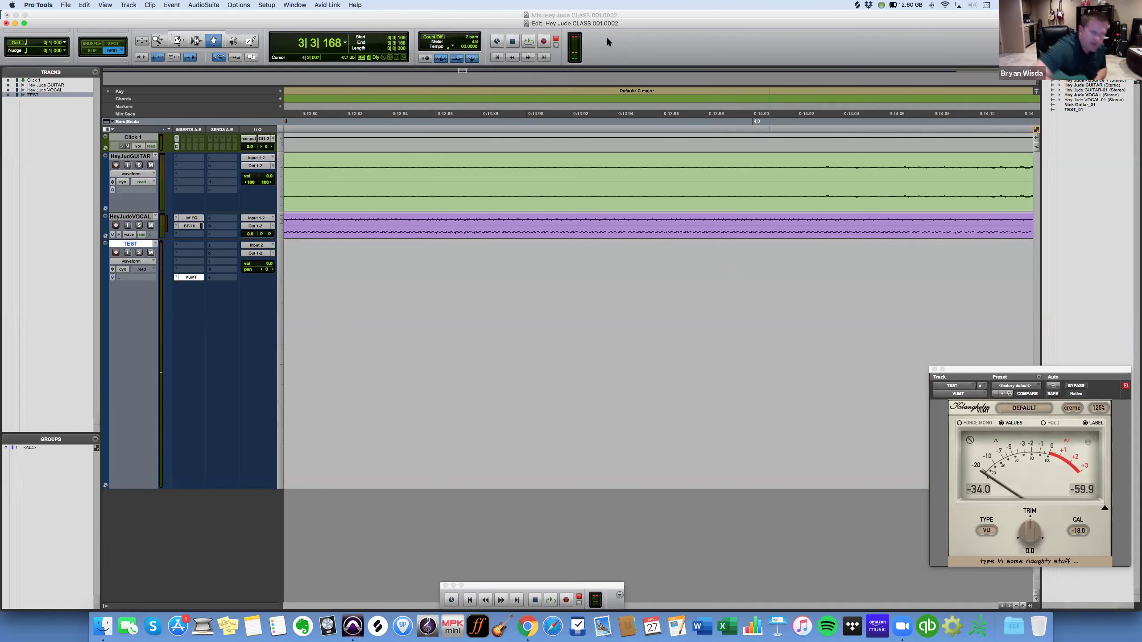
Solo the TEST track in the Mix window and record a new short take on it from the Edit window.
key("super+equal")
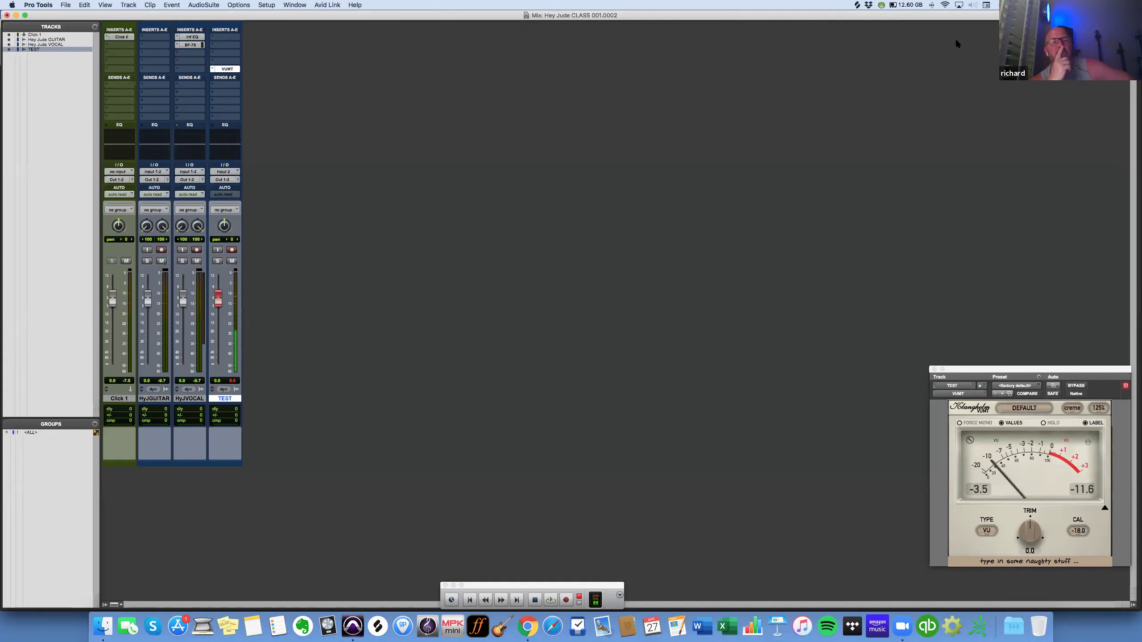
left_click(216, 261)
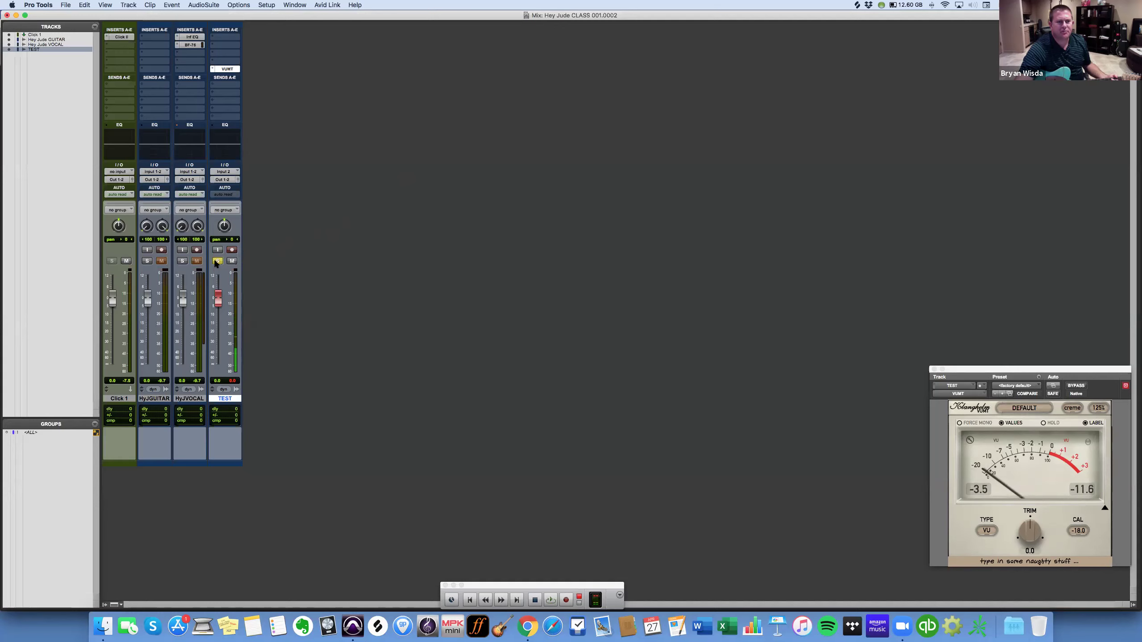
key("super+equal")
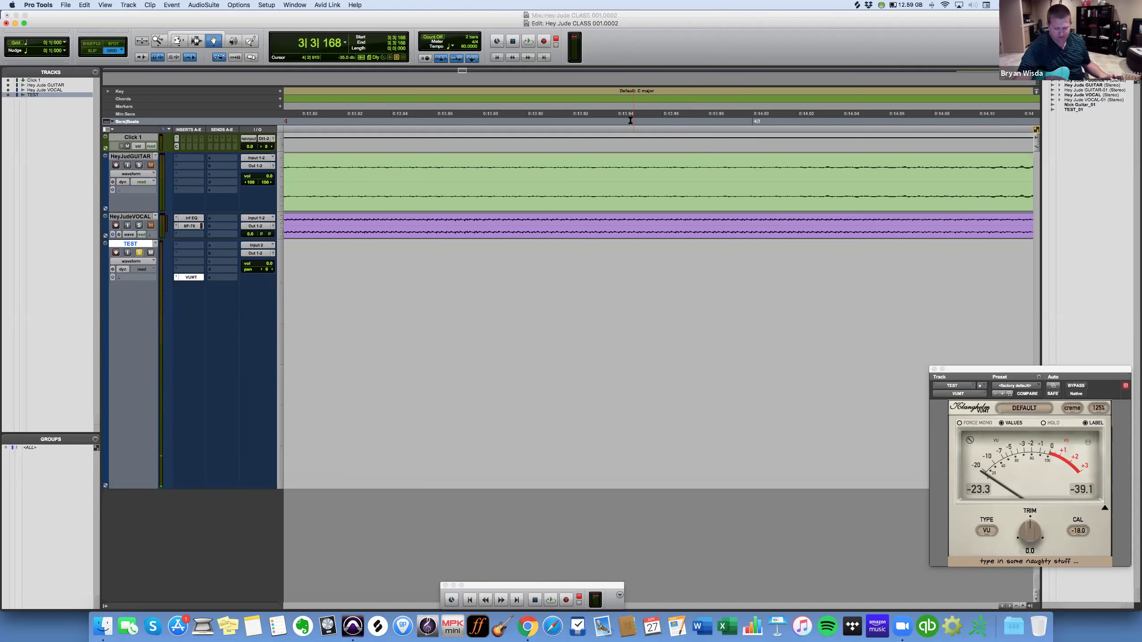
key("super+space")
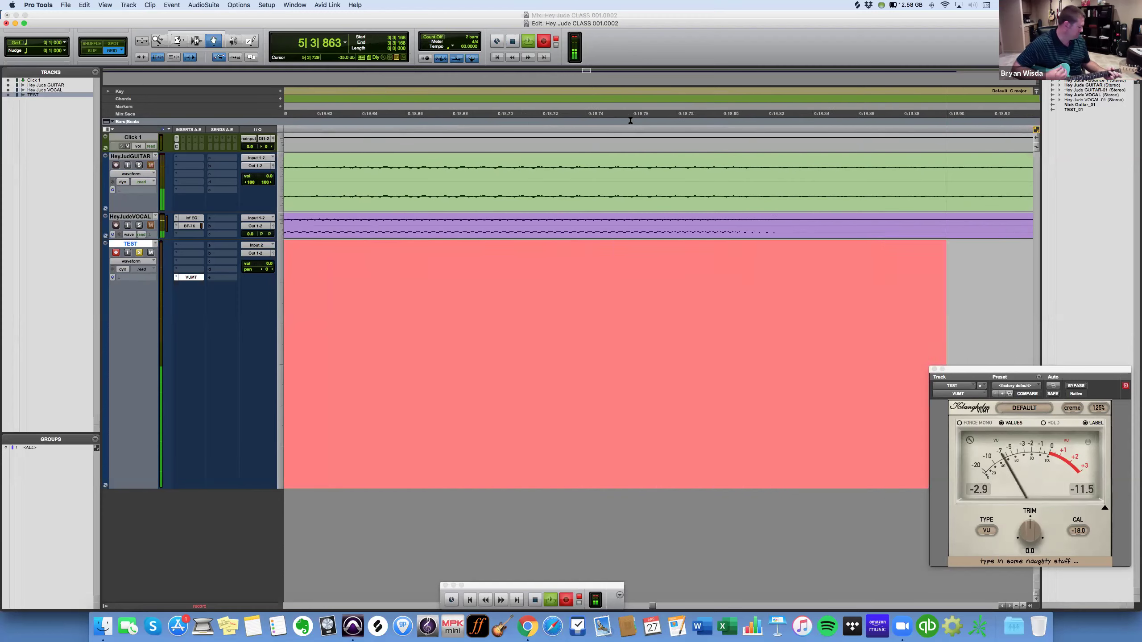
key("space")
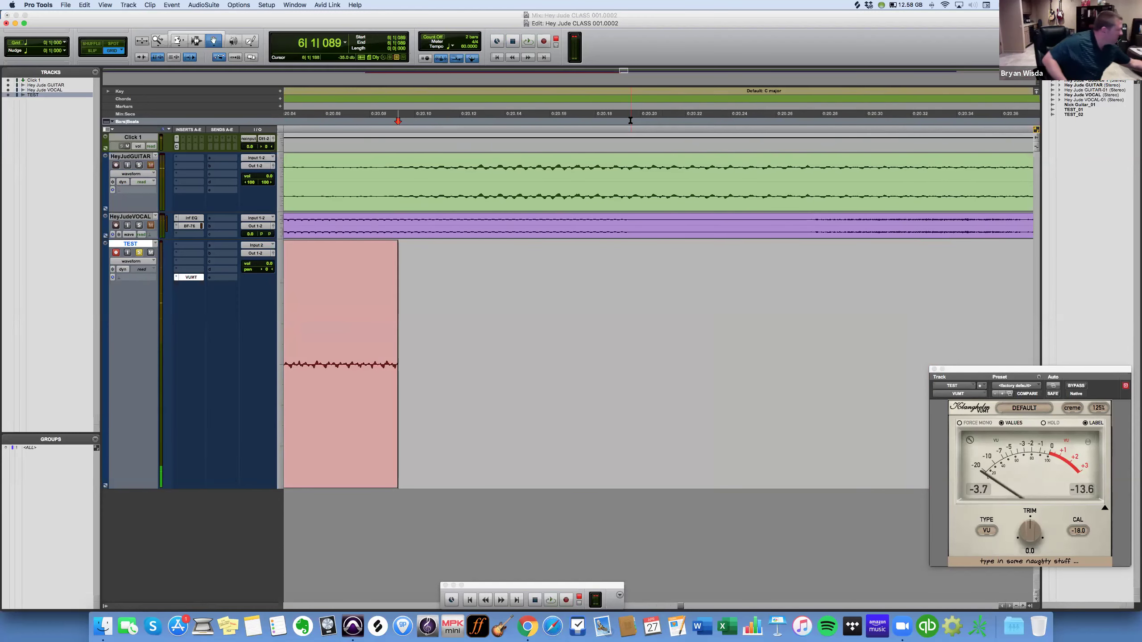
Move the new TEST recording to the start of the timeline at 1|1|000, with its waveform shown large enough for editing.
scroll(792, 291, "left", 10)
scroll(793, 293, "left", 10)
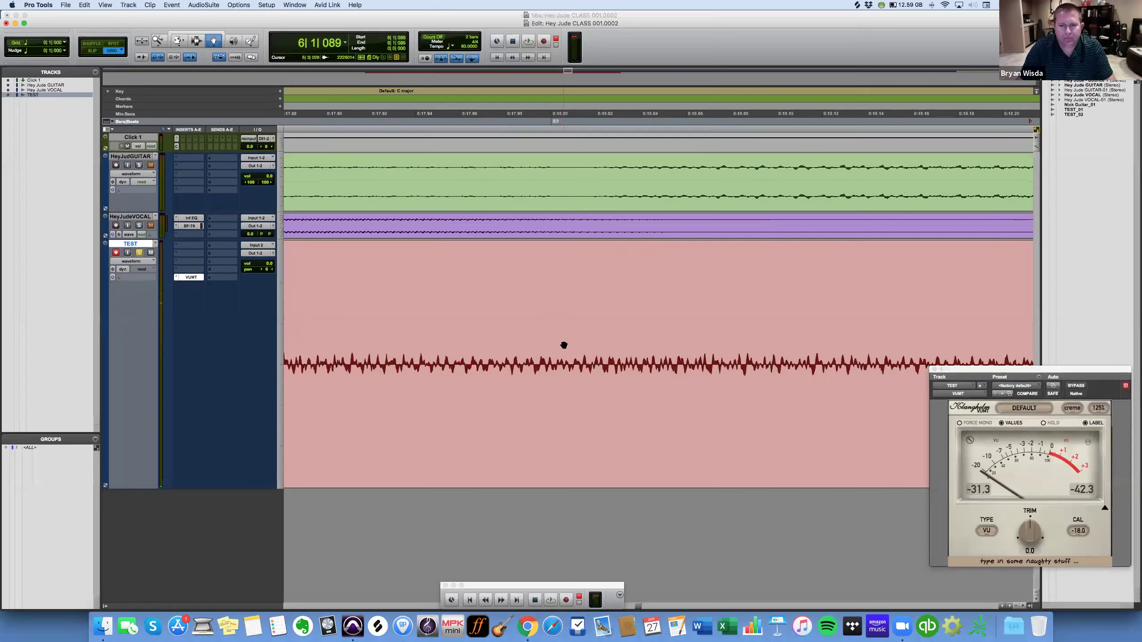
scroll(563, 344, "left", 5)
scroll(563, 345, "left", 10)
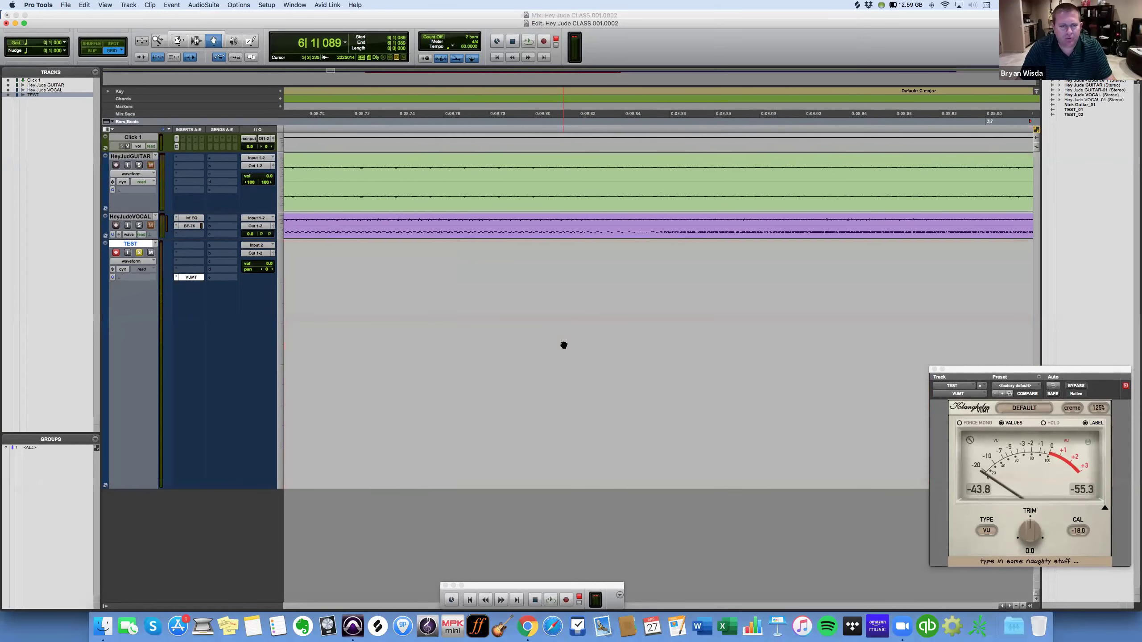
left_click(174, 53)
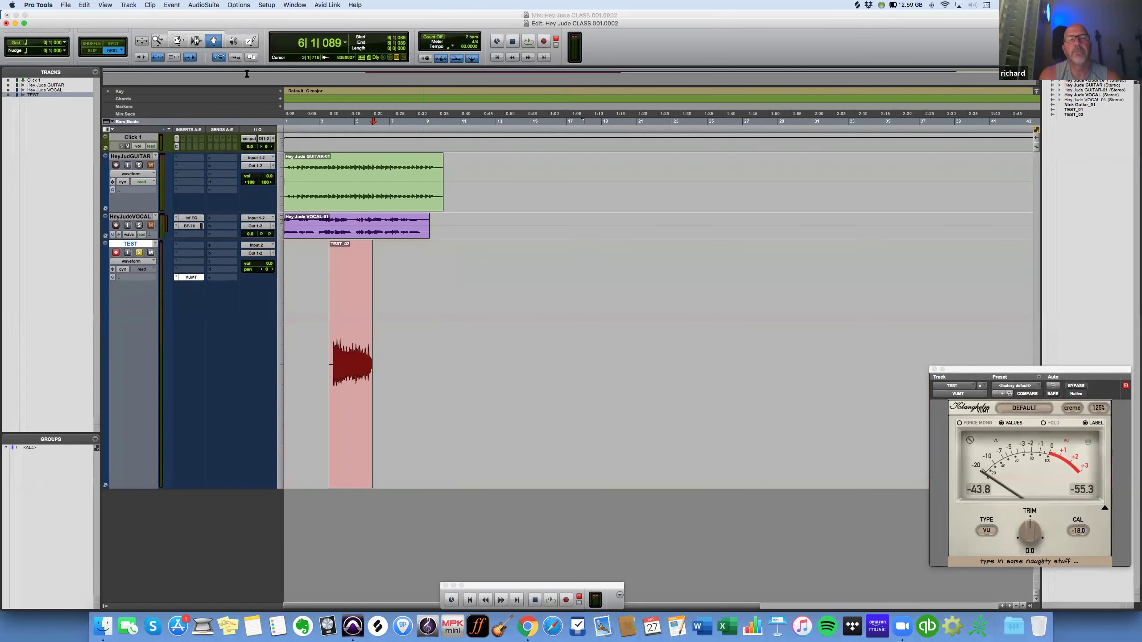
left_click_drag(369, 297, 325, 297)
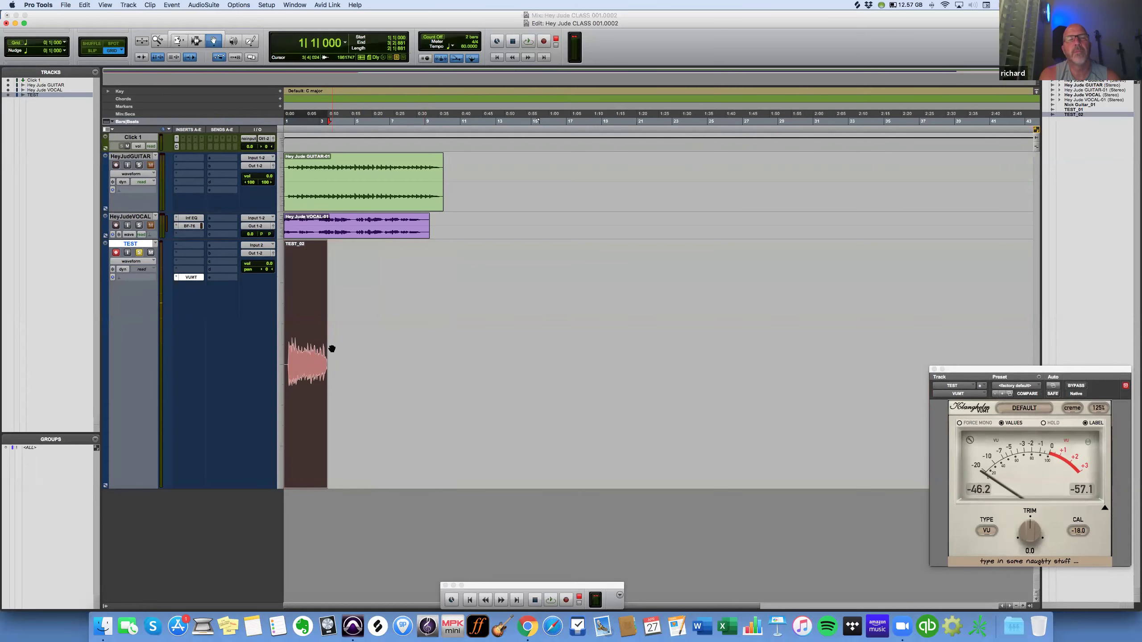
key("super+bracketright")
key("super+bracketright")
key("super+bracketright")
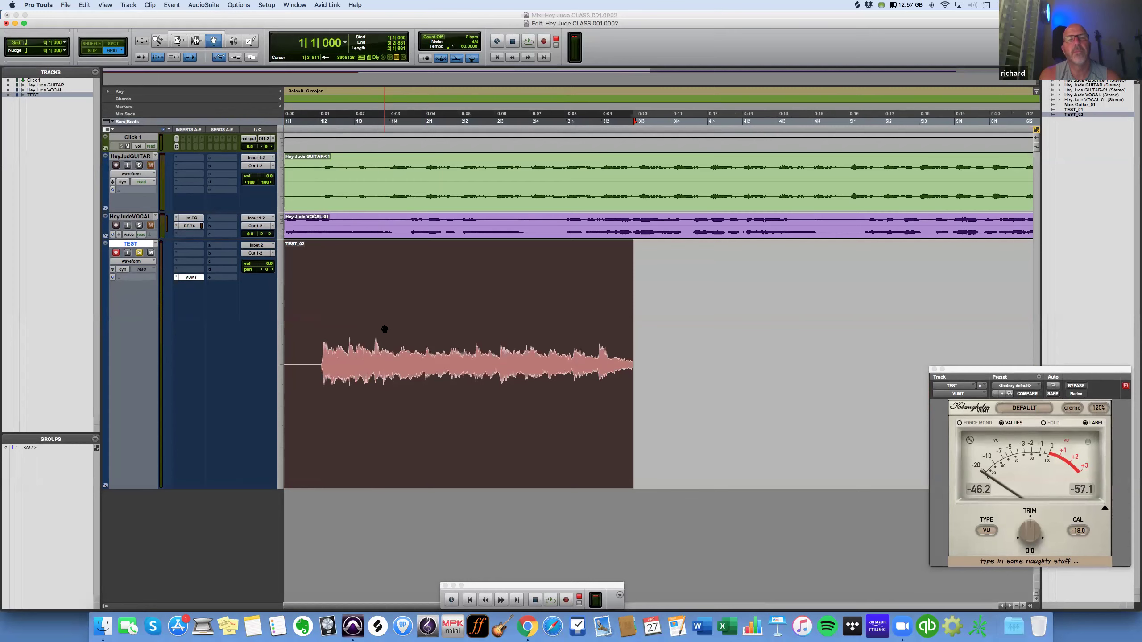
Cut the silent first beat from the TEST clip in Shuffle mode so the playing starts at the beginning of the timeline.
key("F6")
left_click(320, 343)
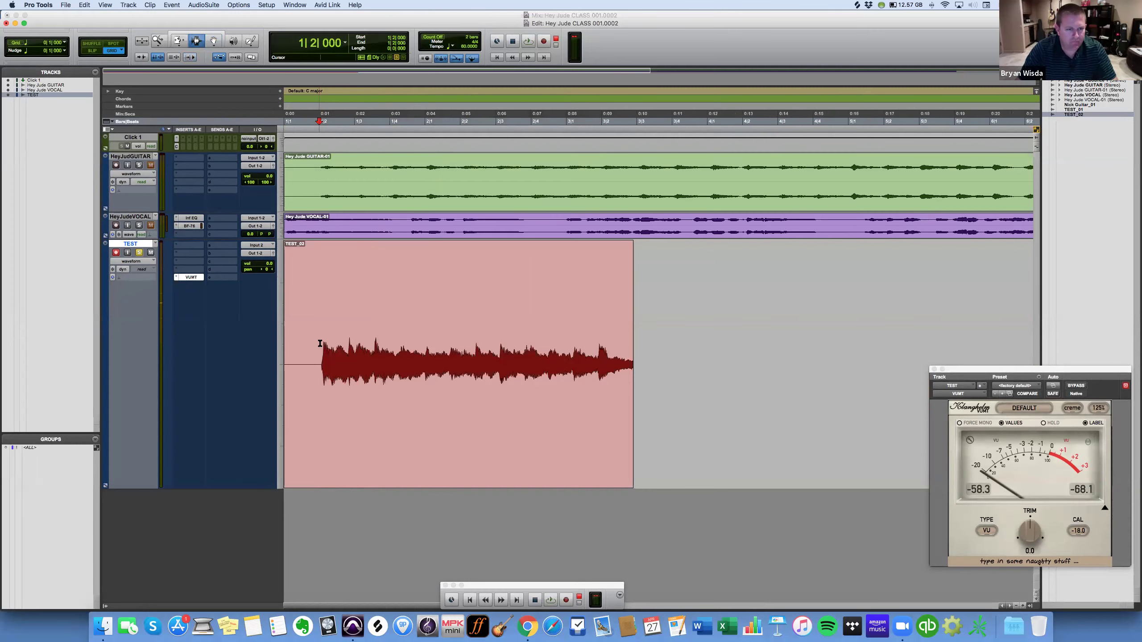
left_click_drag(320, 343, 264, 341)
key("shift+slash")
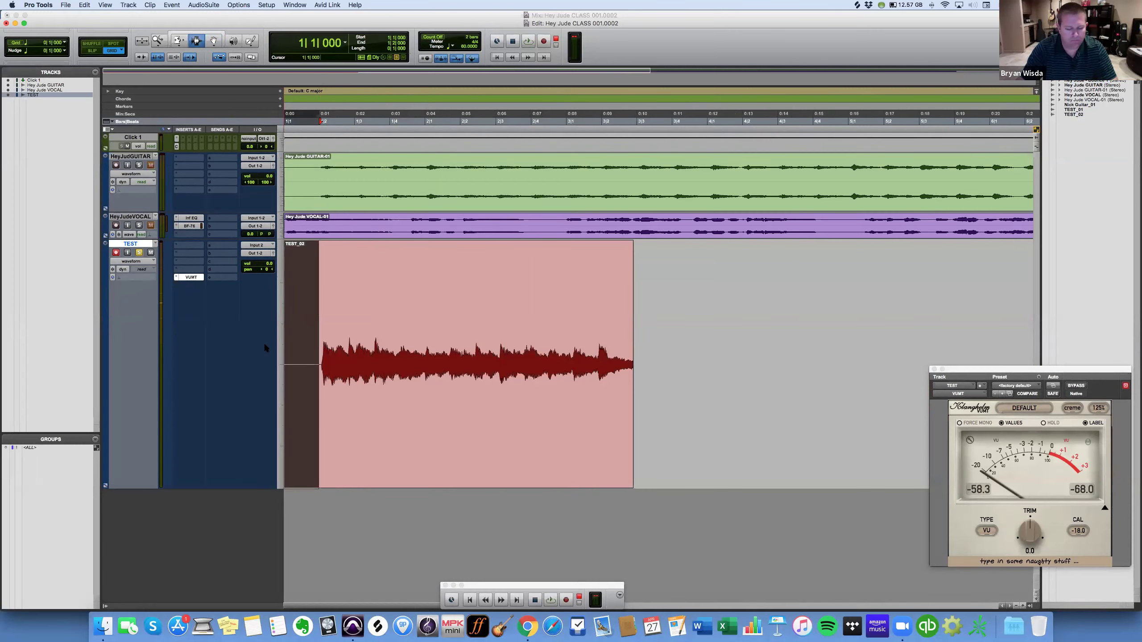
key("F1")
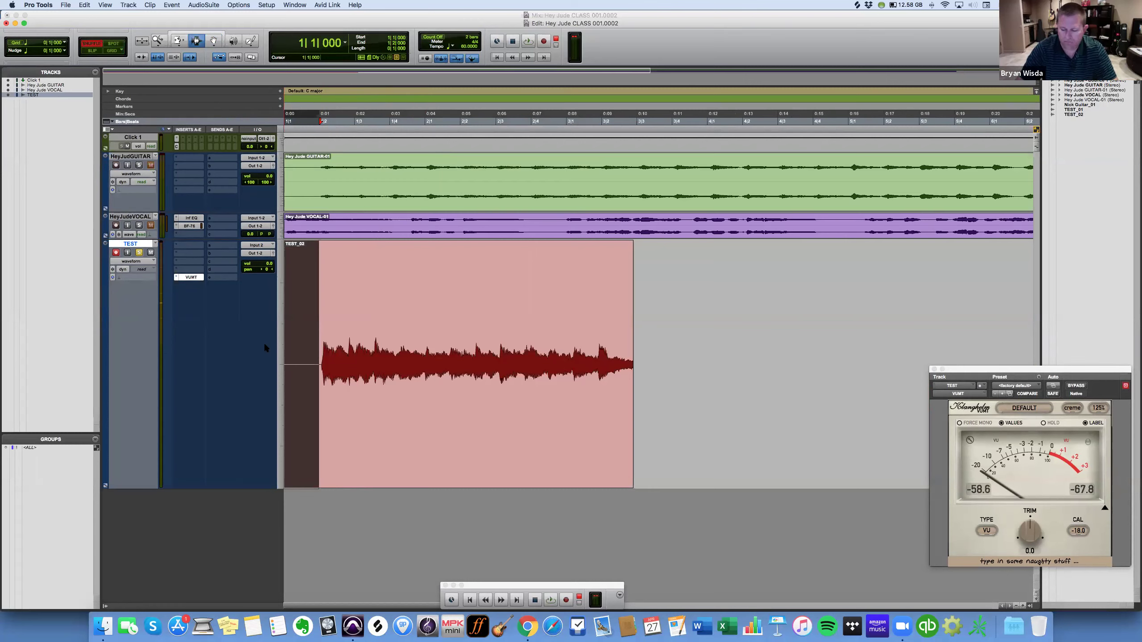
key("Delete")
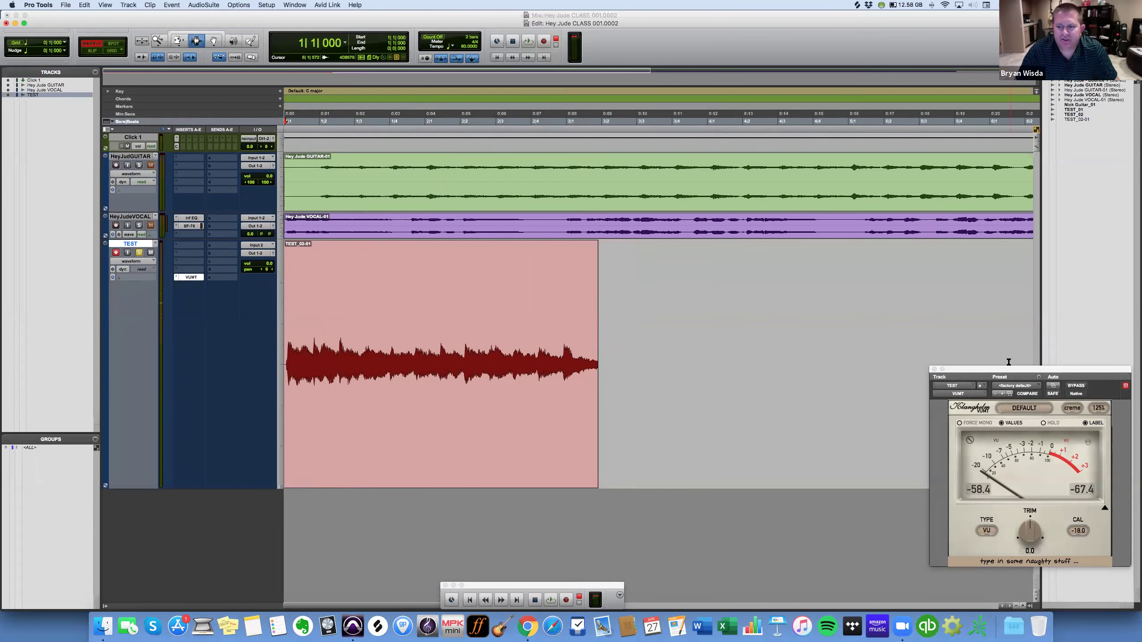
Place the VUMT meter beside the TEST clip, play the clip through the meter, and return to the session start.
left_click_drag(962, 368, 691, 254)
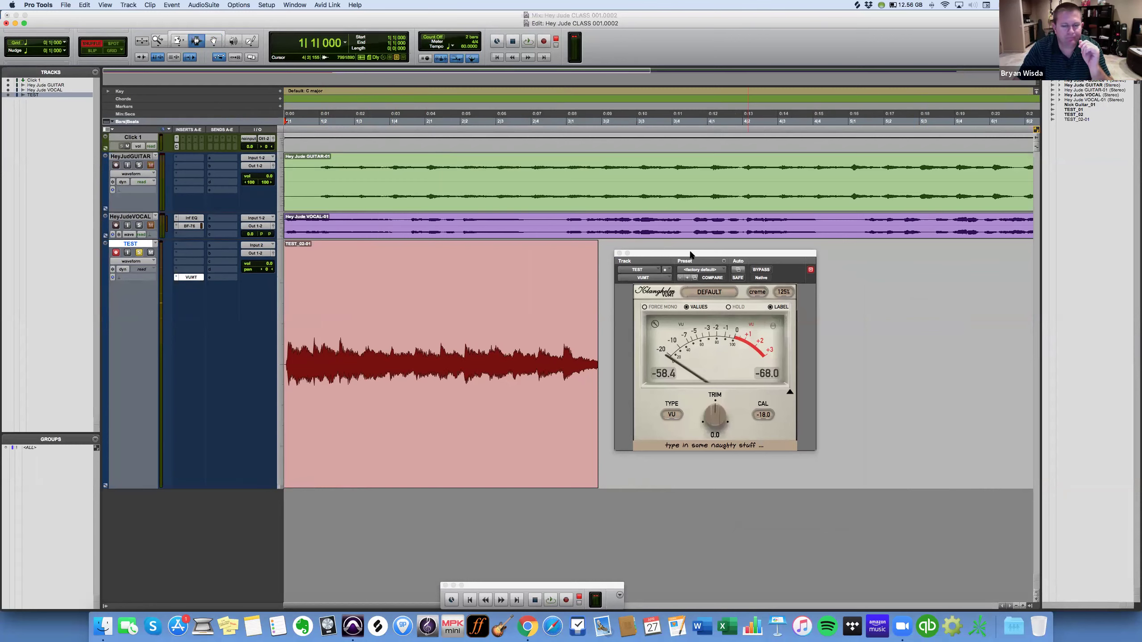
key("space")
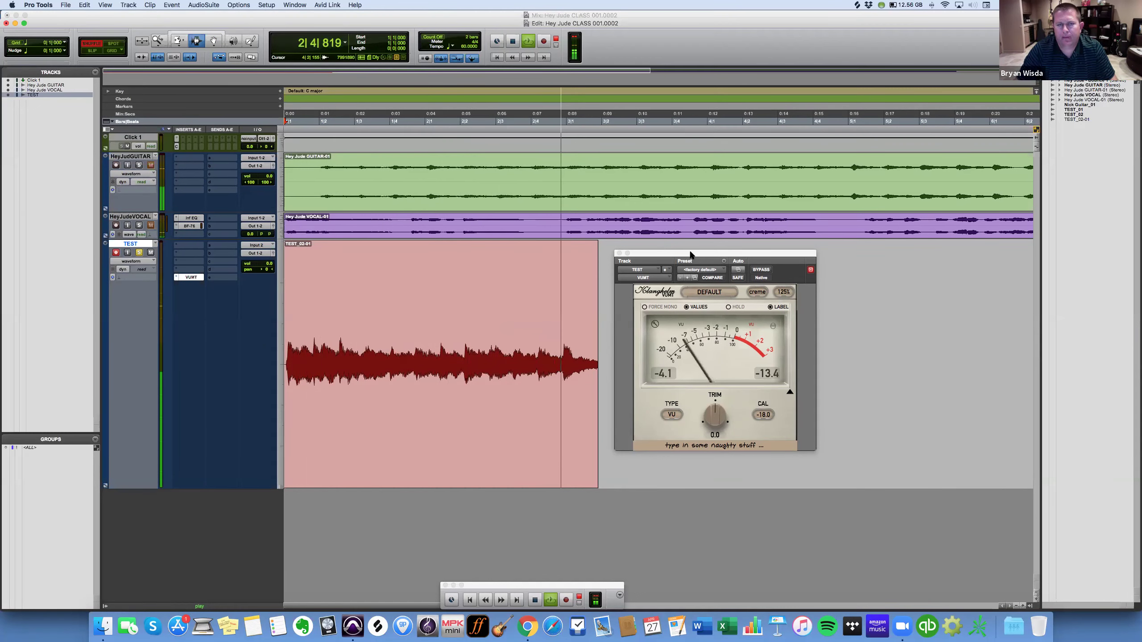
key("space")
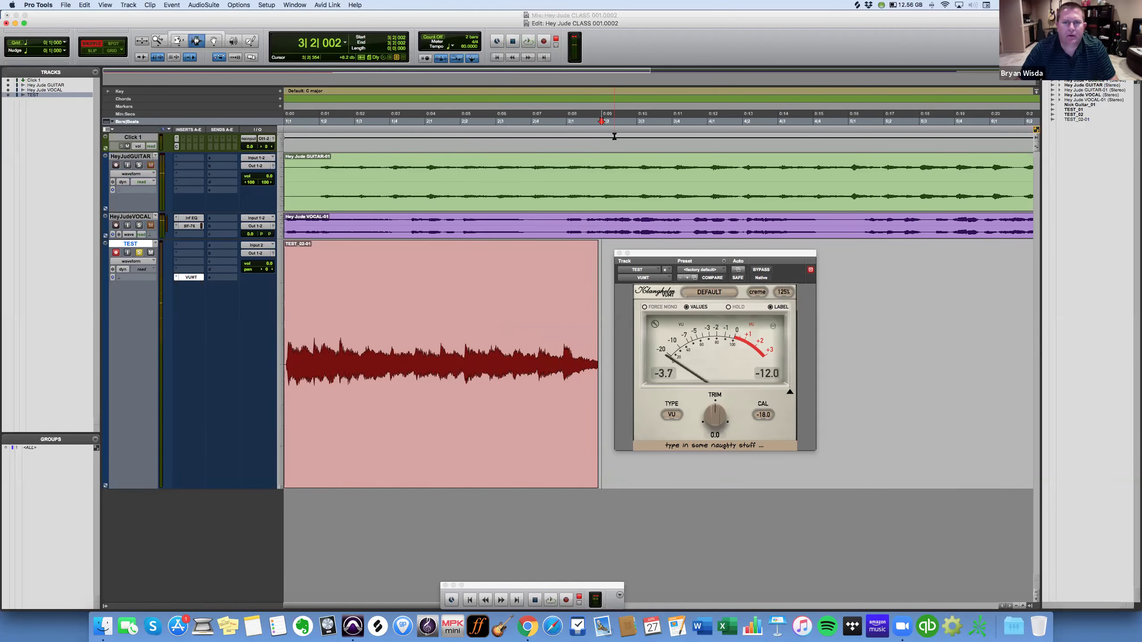
left_click(471, 601)
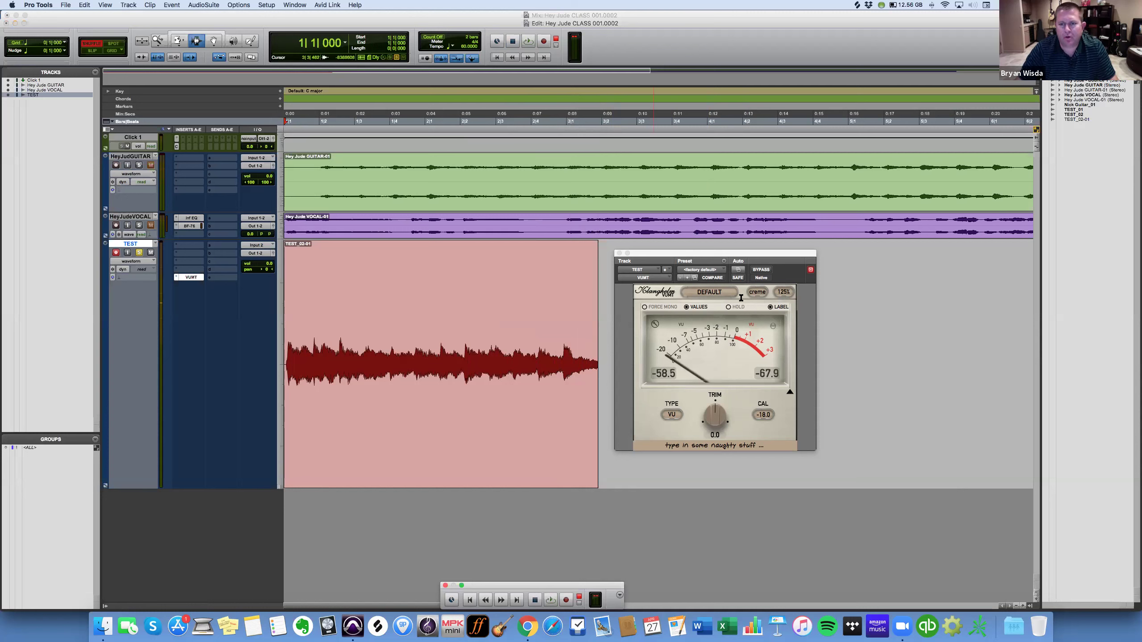
Turn on HOLD in the VUMT meter and play back the TEST clip to check its peak level.
left_click(728, 306)
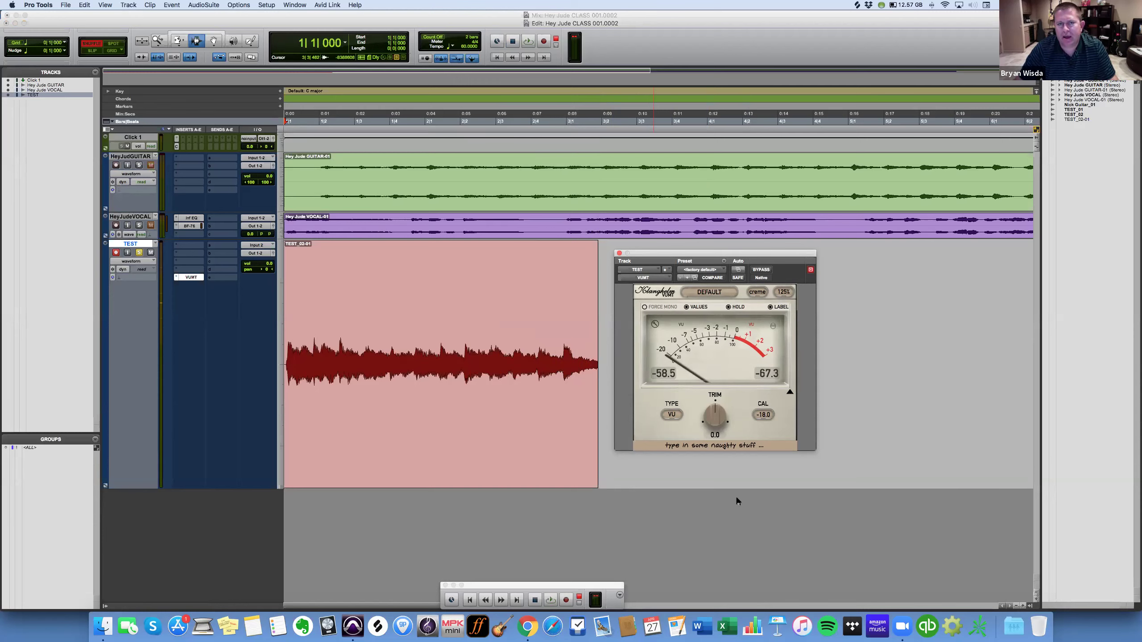
key("space")
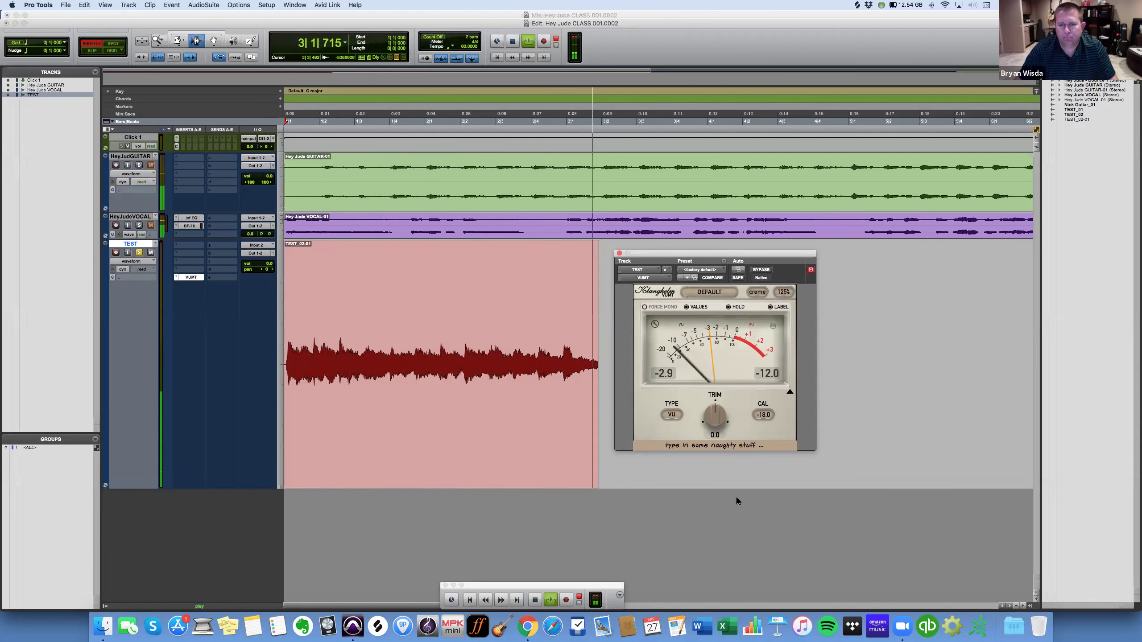
key("space")
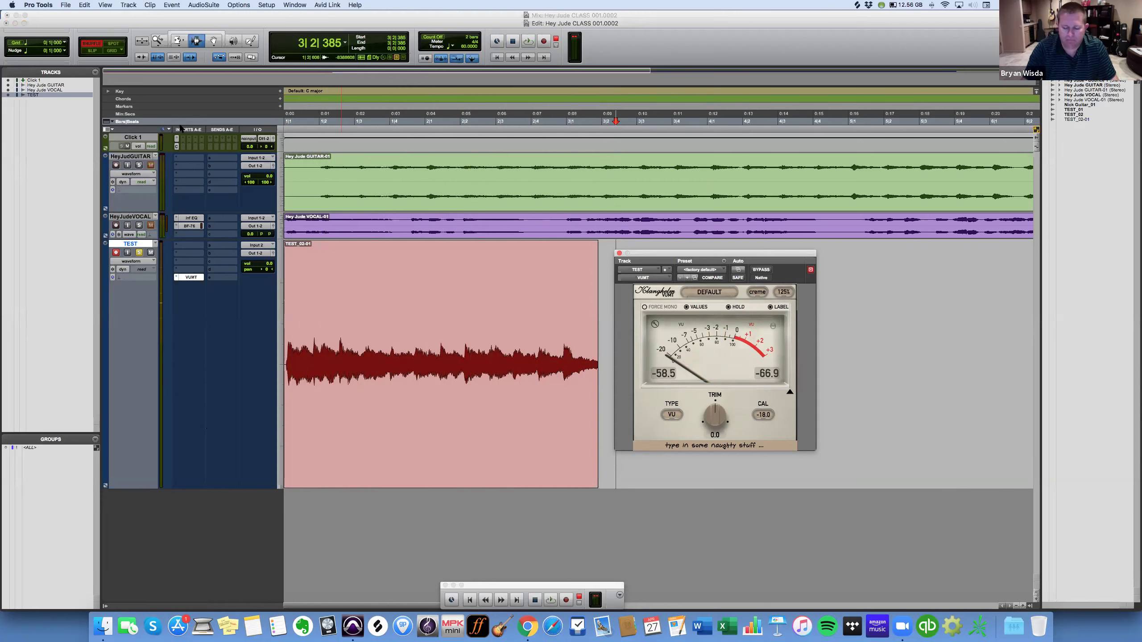
Show the Inserts F-J section in the Mix window.
key("super+equal")
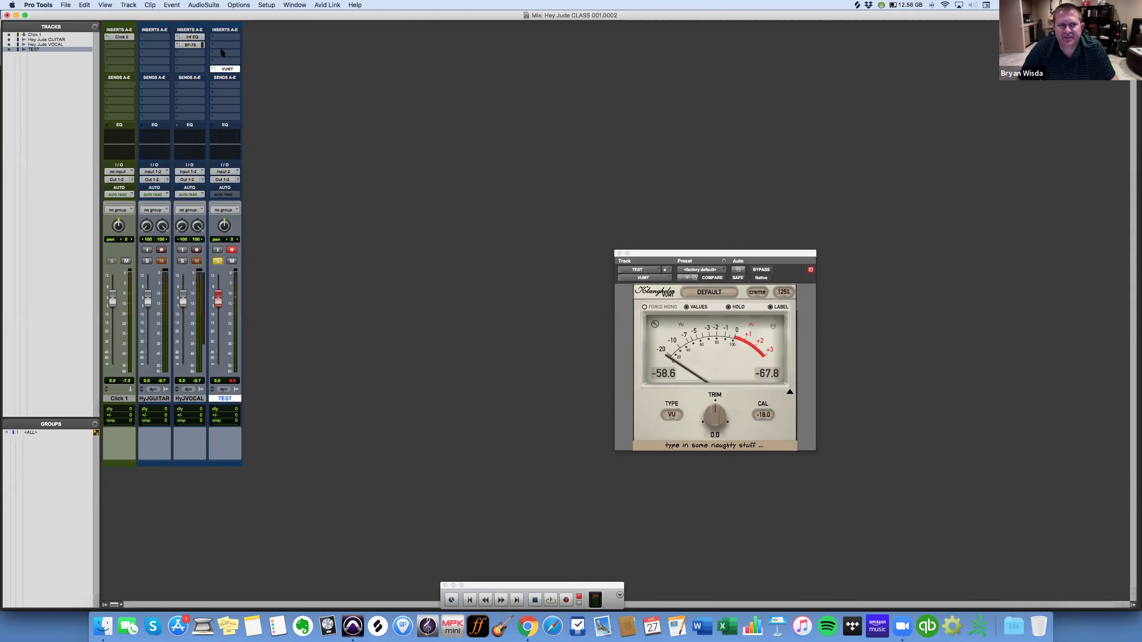
left_click(106, 5)
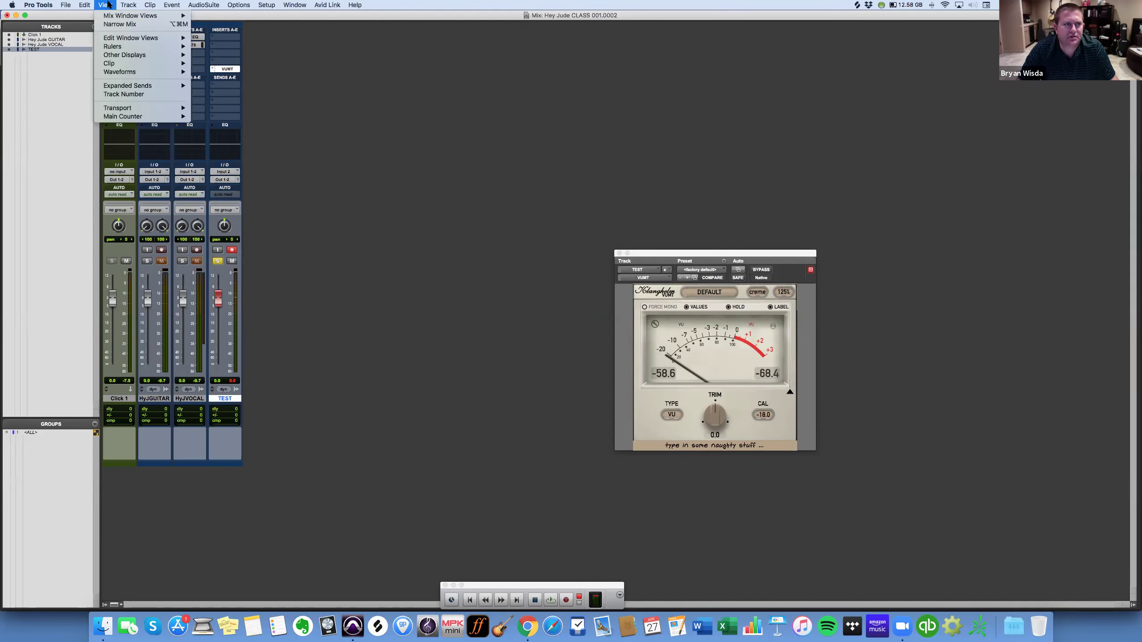
mouse_move(121, 56)
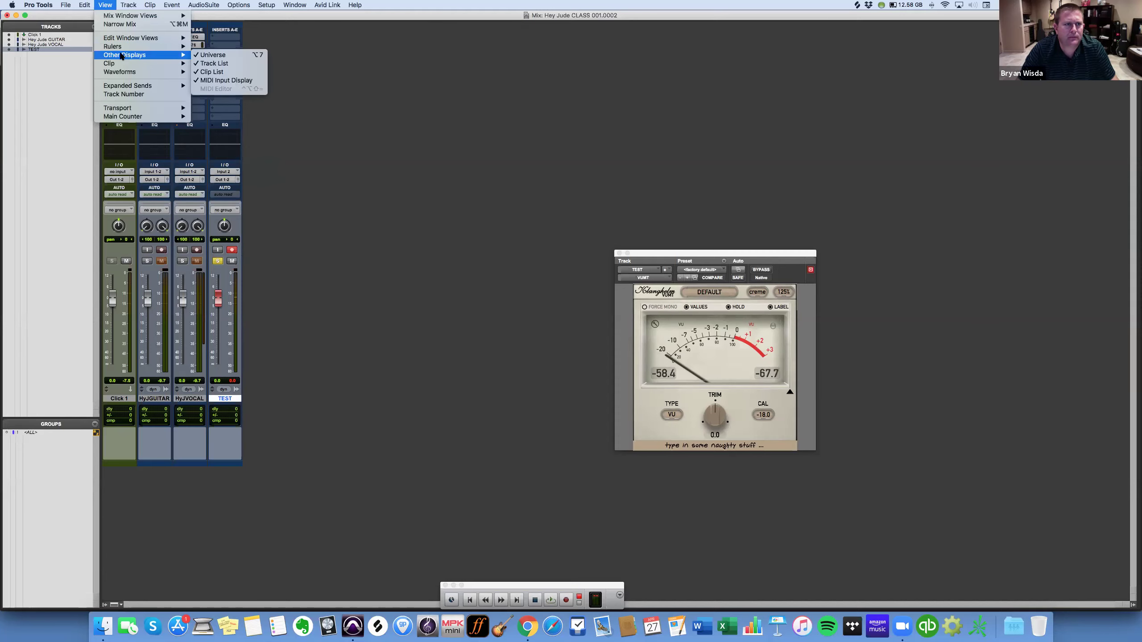
mouse_move(122, 86)
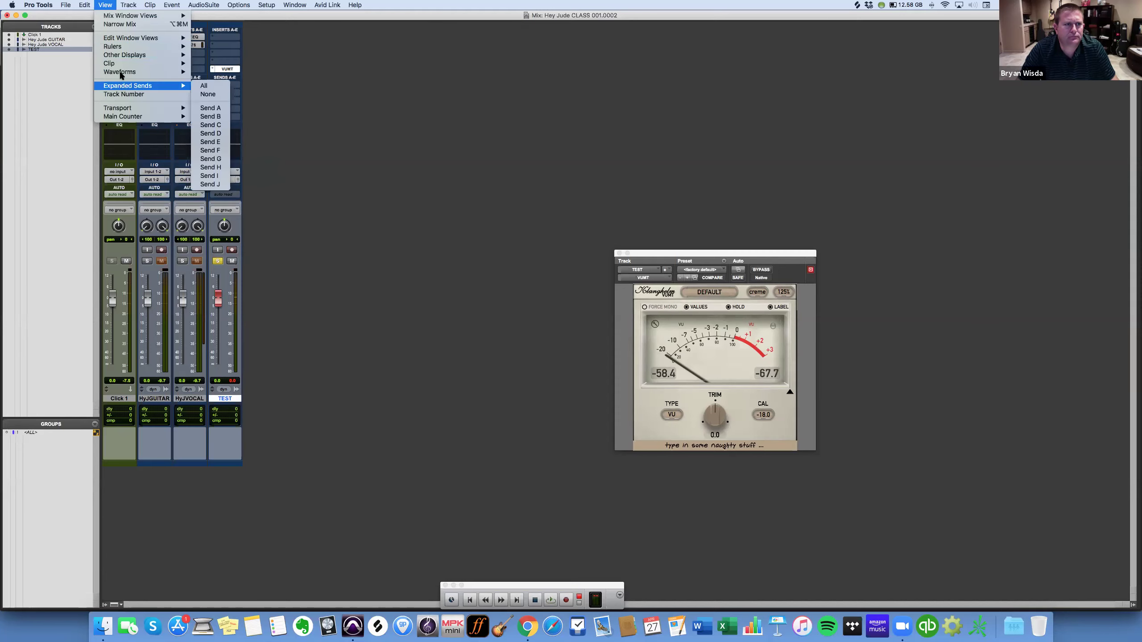
mouse_move(130, 16)
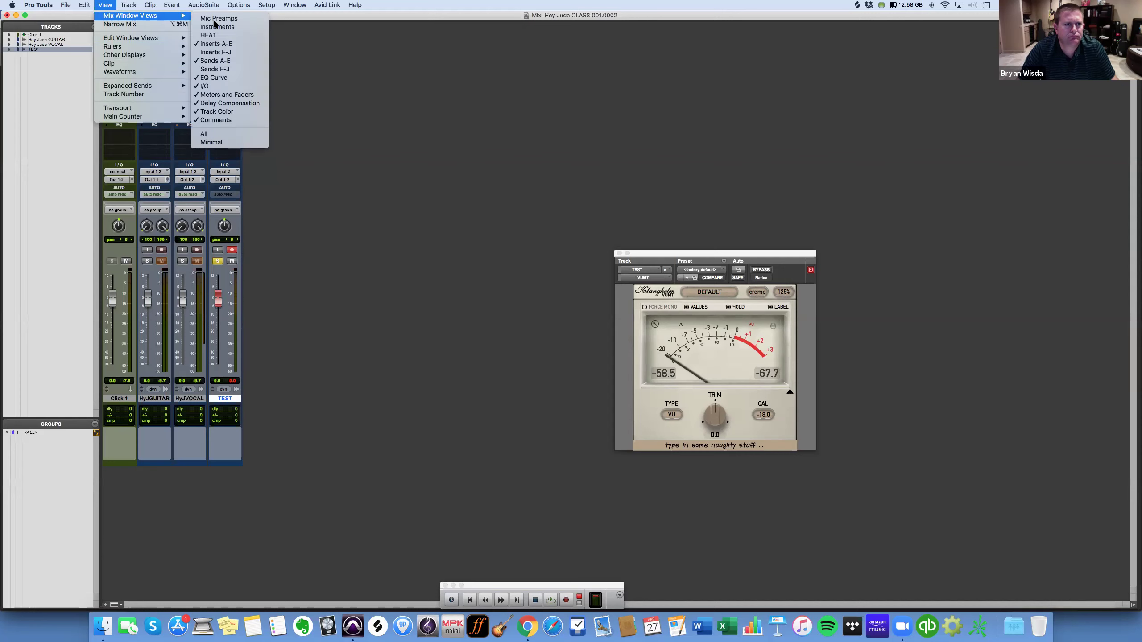
left_click(216, 52)
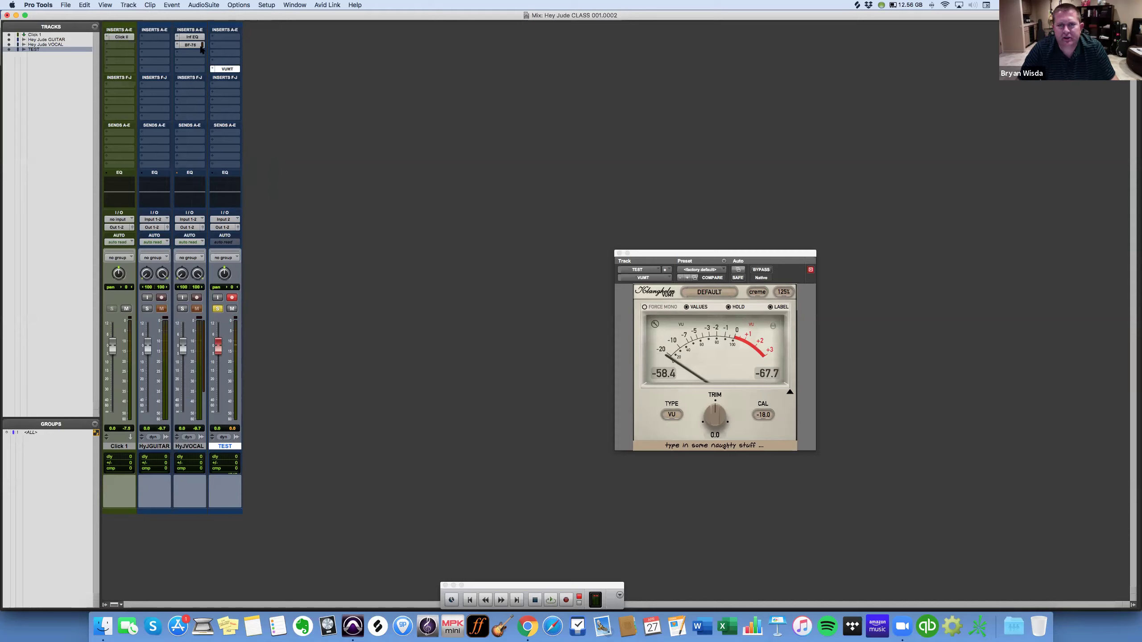
Insert Avid's Trim (mono) plug-in in the first insert slot of the TEST track.
left_click(230, 36)
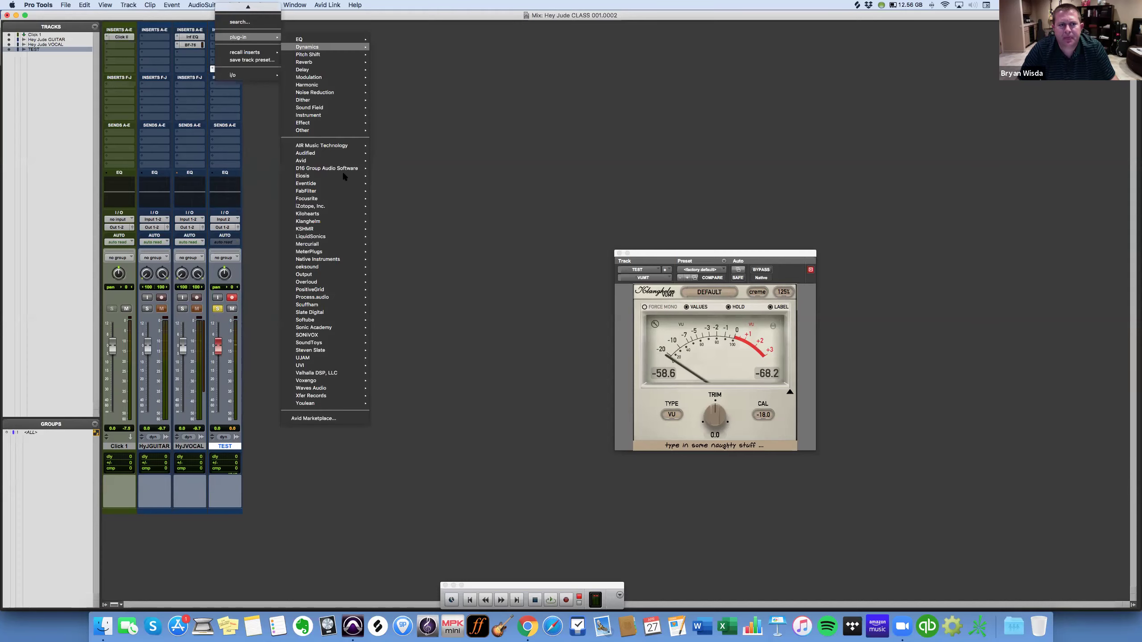
mouse_move(321, 162)
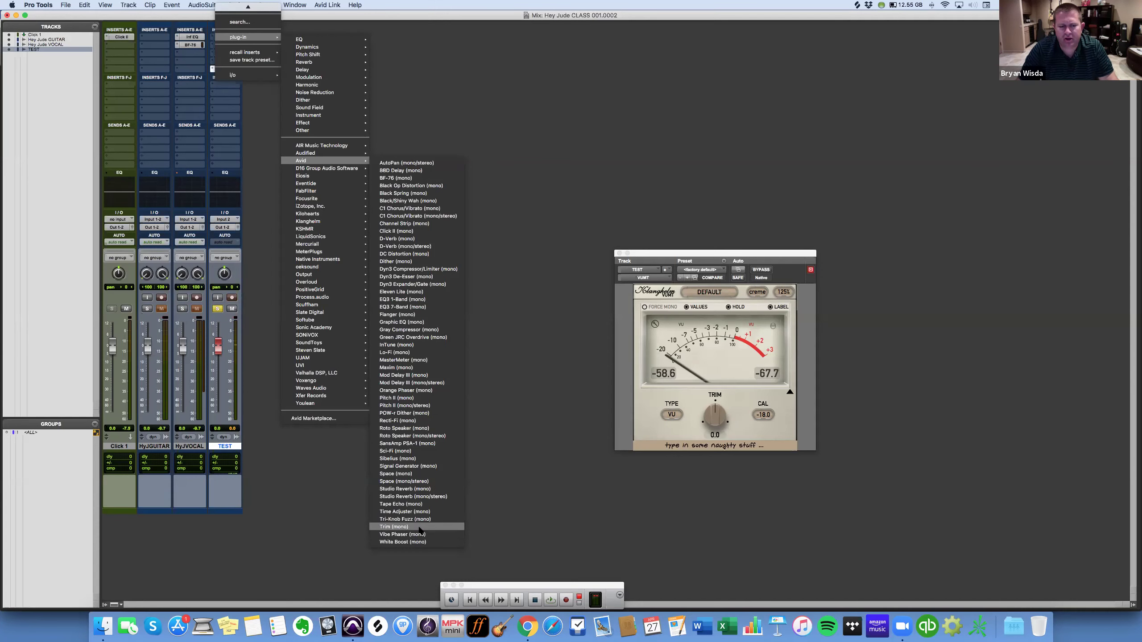
key("Escape")
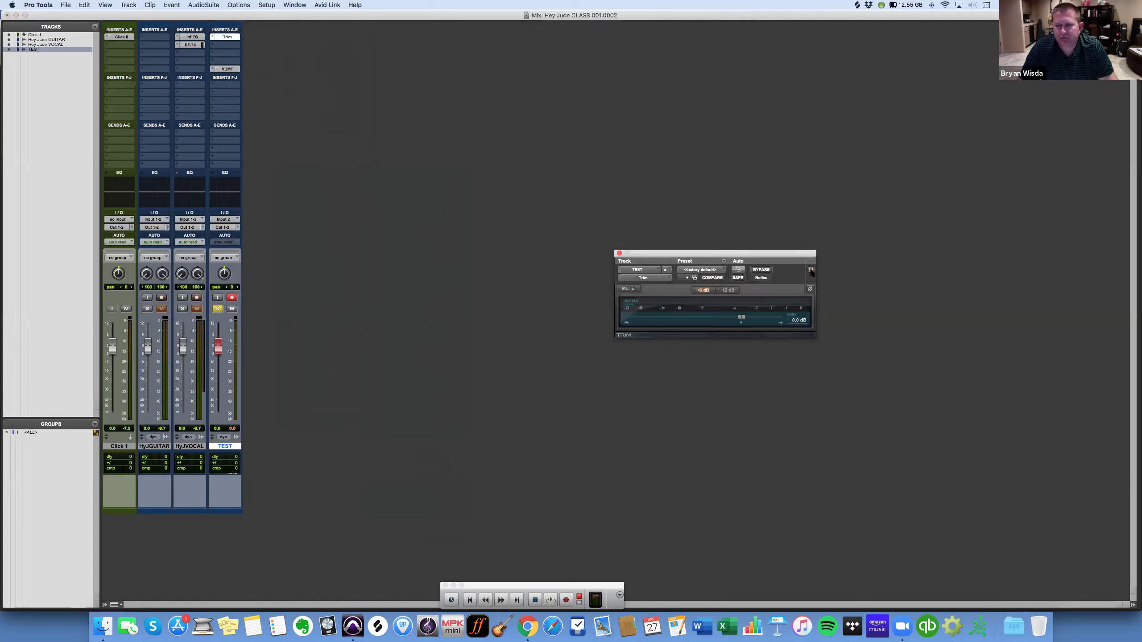
Reopen VUMT on the TEST track, arrange the Trim and VUMT windows side by side, and bring the Edit window forward.
left_click(225, 69)
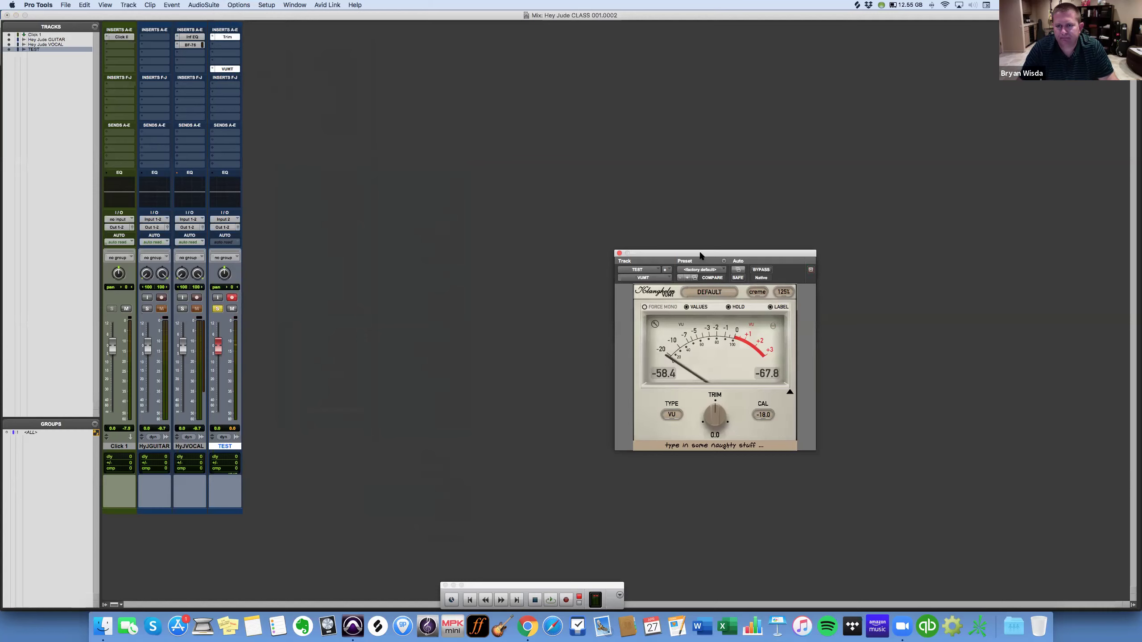
left_click_drag(700, 256, 816, 261)
left_click_drag(692, 256, 412, 244)
left_click_drag(813, 254, 612, 240)
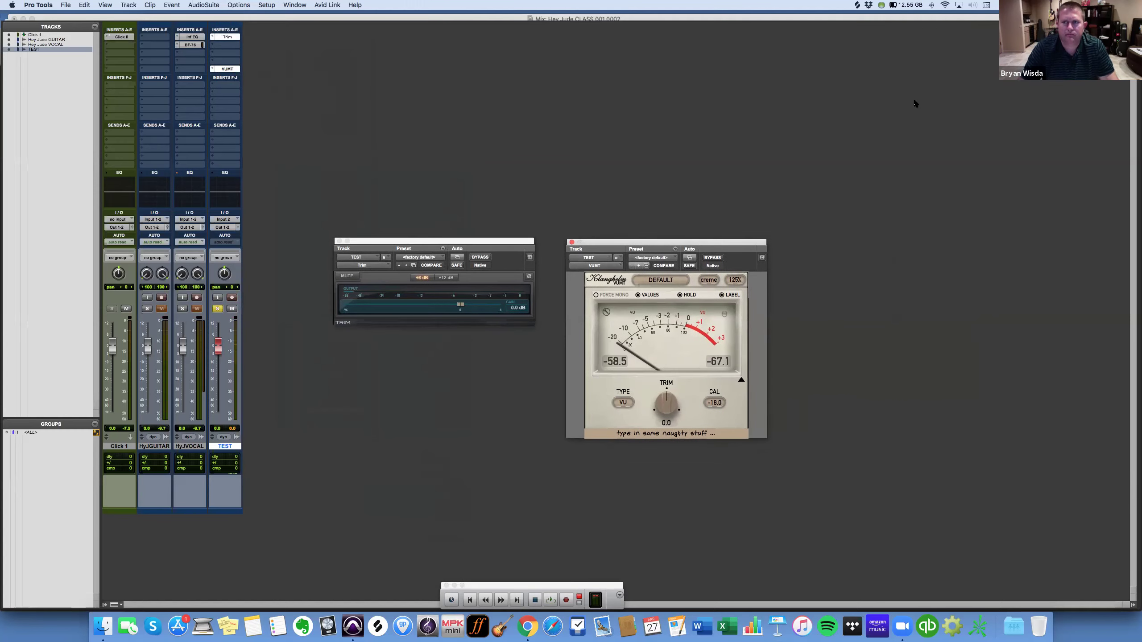
key("ctrl+Up")
left_click(556, 328)
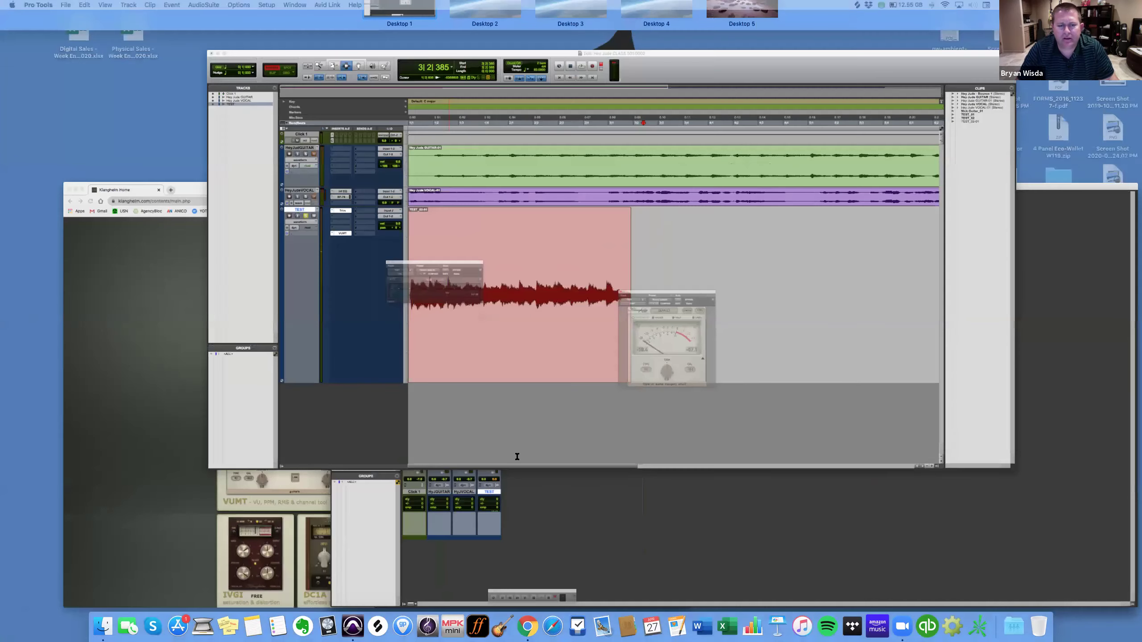
Move the Trim and VUMT windows clear of the TEST waveform and select the timeline from the session start to the clip's end.
left_click_drag(444, 243, 414, 165)
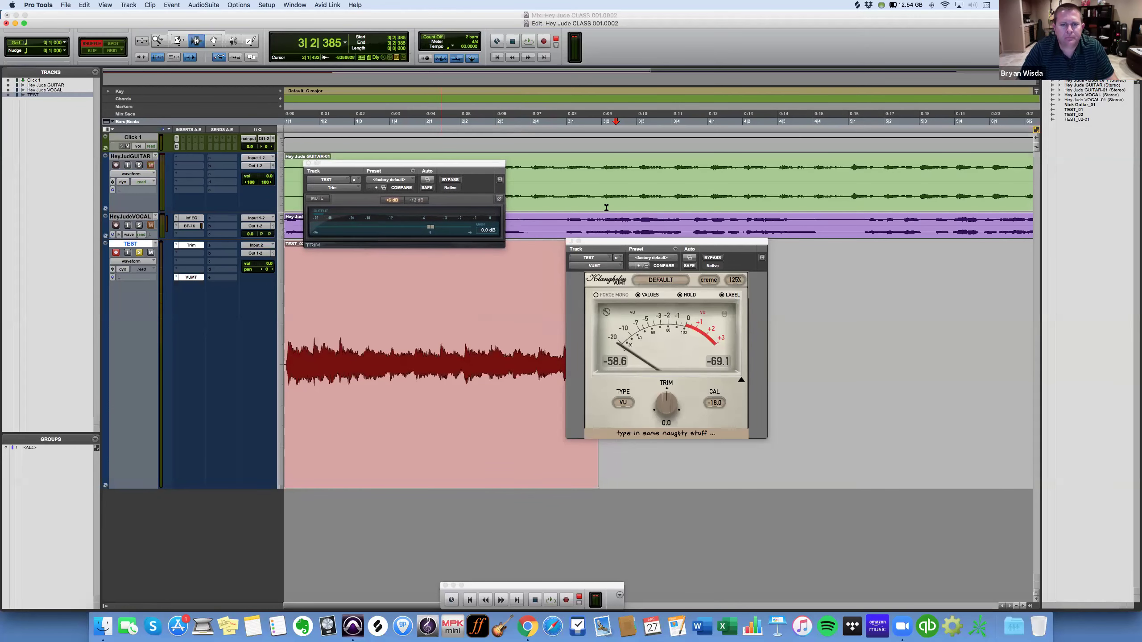
left_click_drag(639, 242, 732, 183)
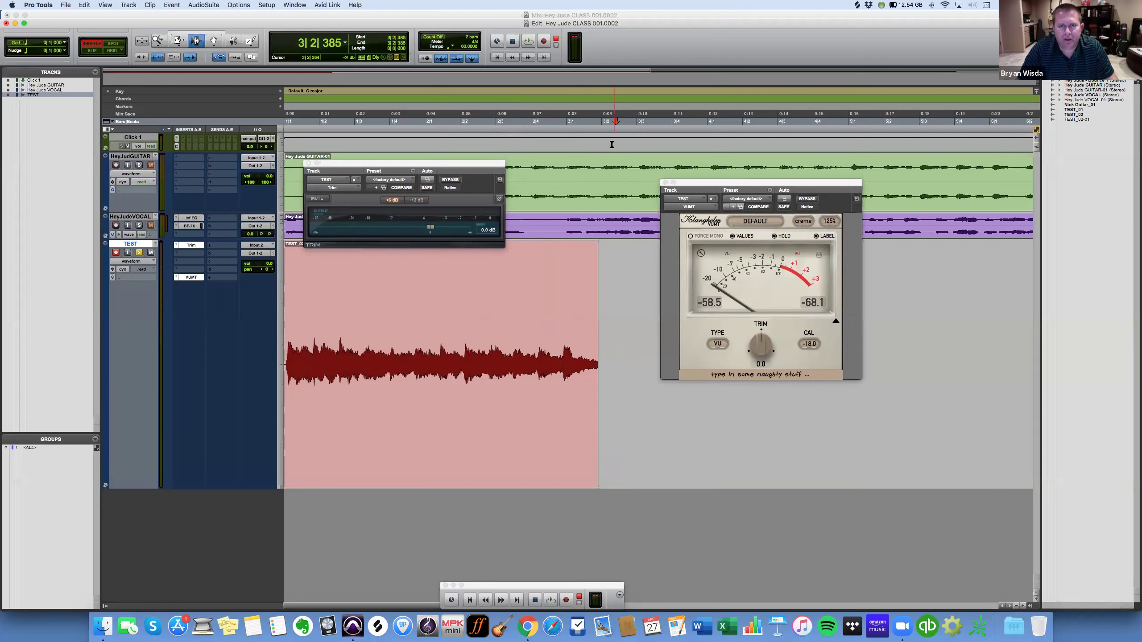
left_click_drag(595, 128, 234, 129)
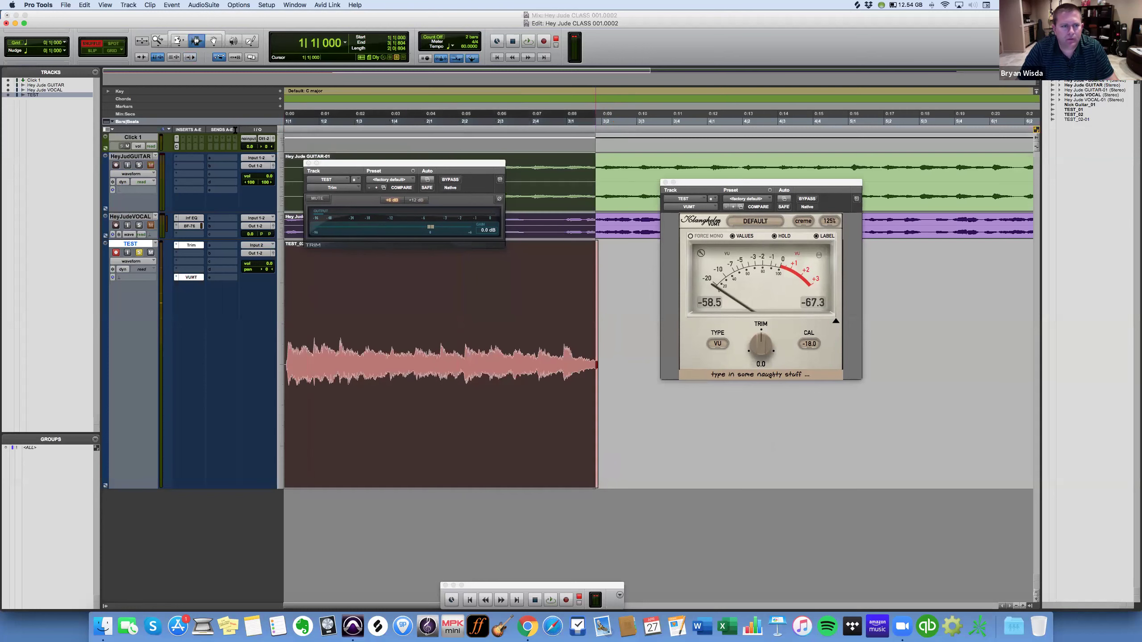
Check the Loop Playback option and raise the Trim gain to +1.1 dB while looping the TEST selection.
left_click(264, 4)
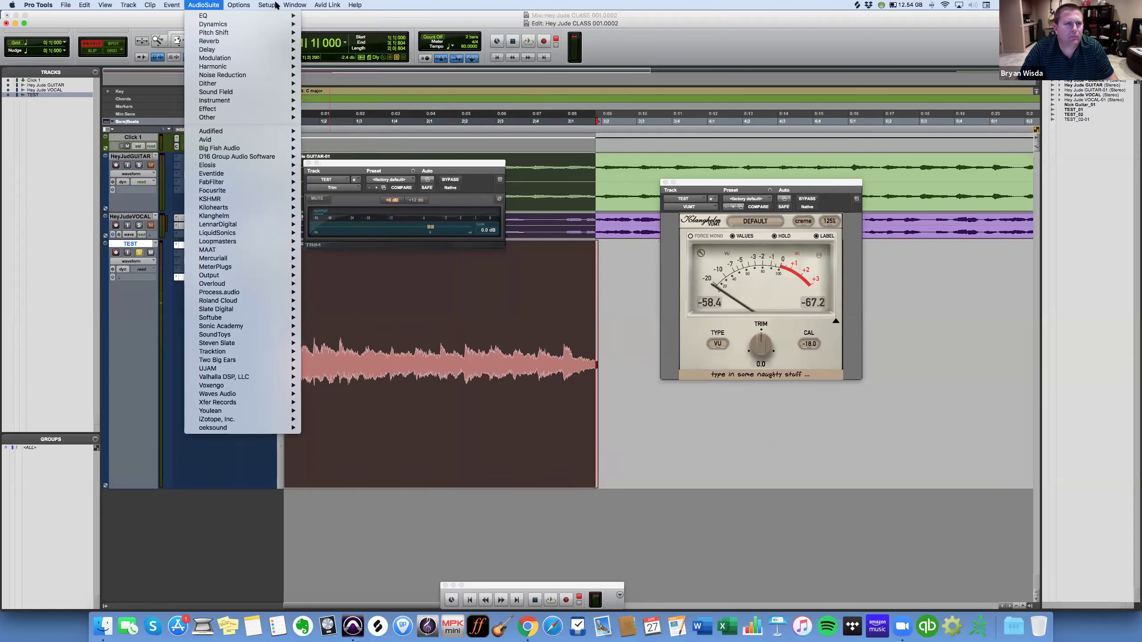
mouse_move(241, 5)
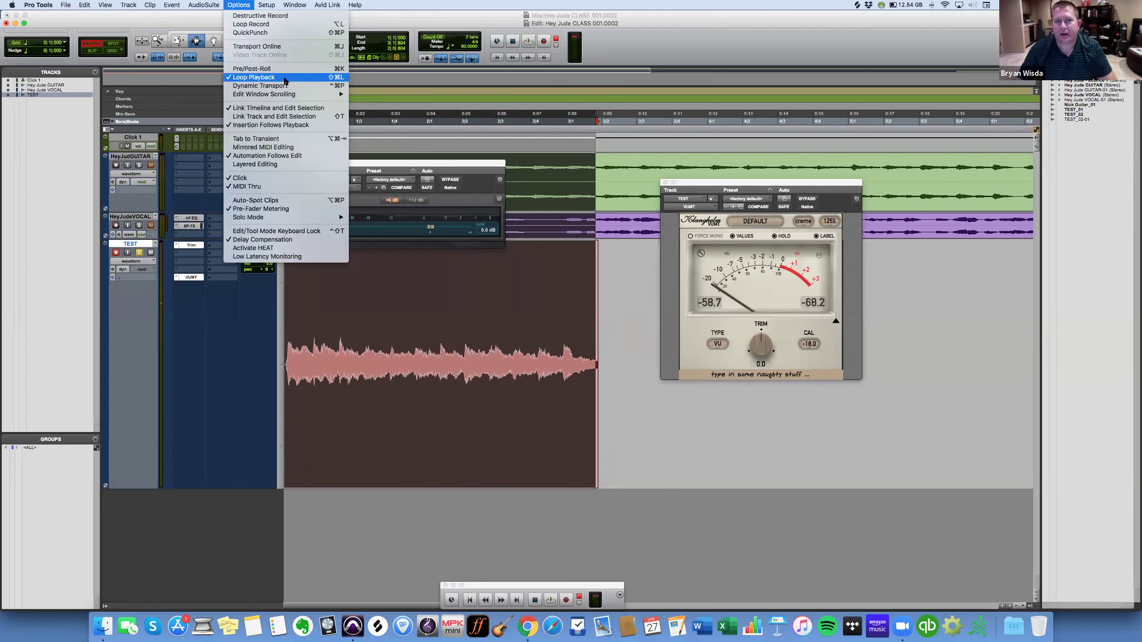
left_click(629, 373)
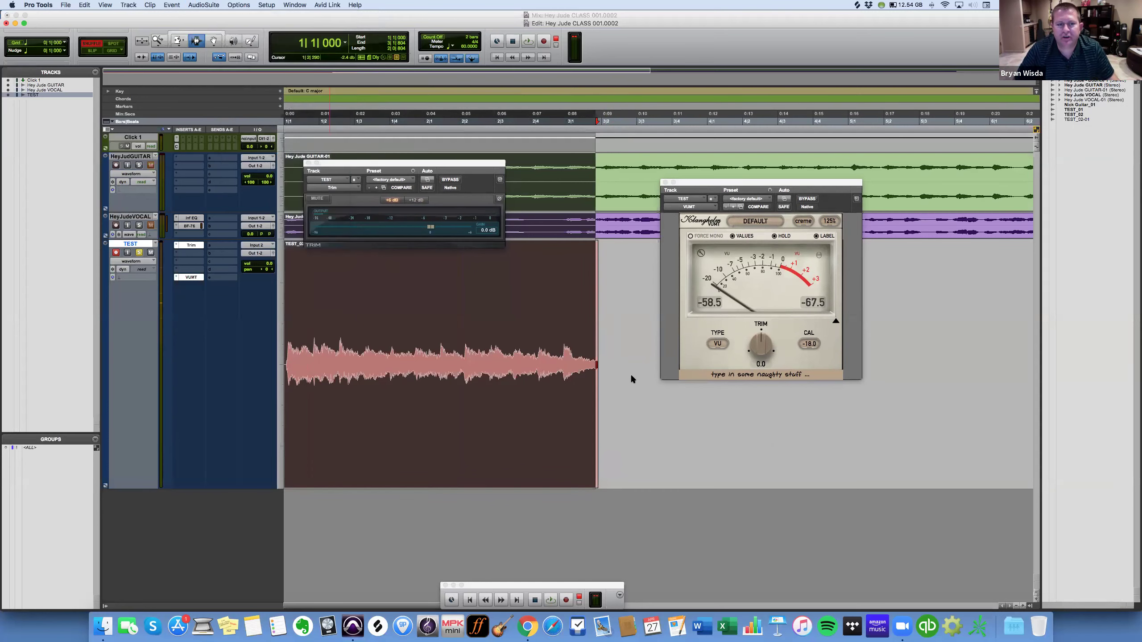
key("space")
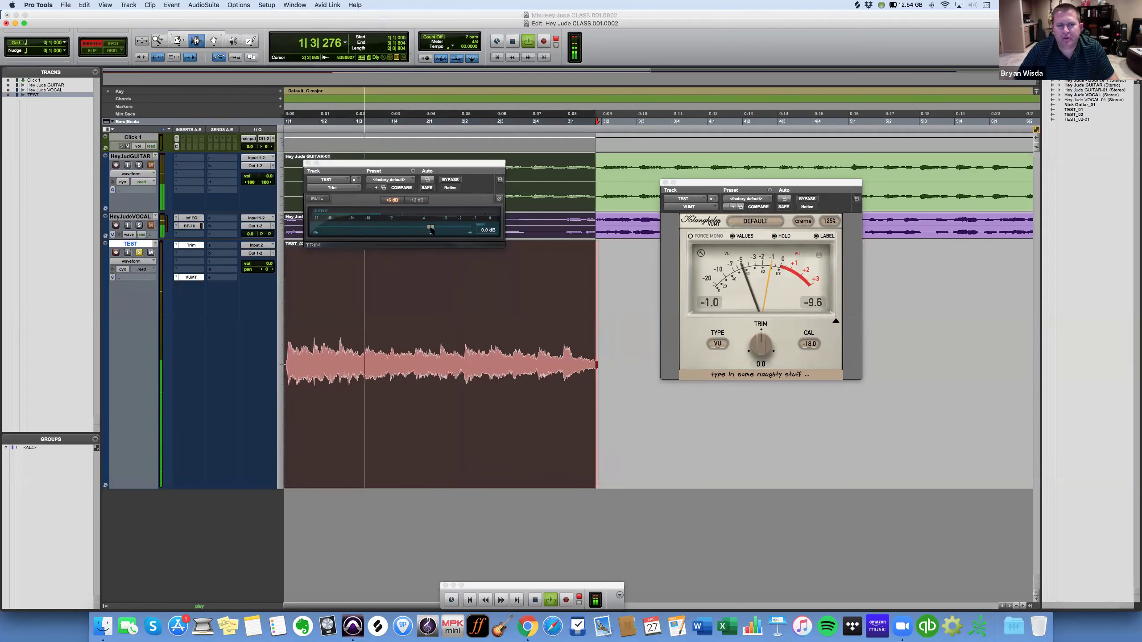
left_click_drag(431, 229, 438, 231)
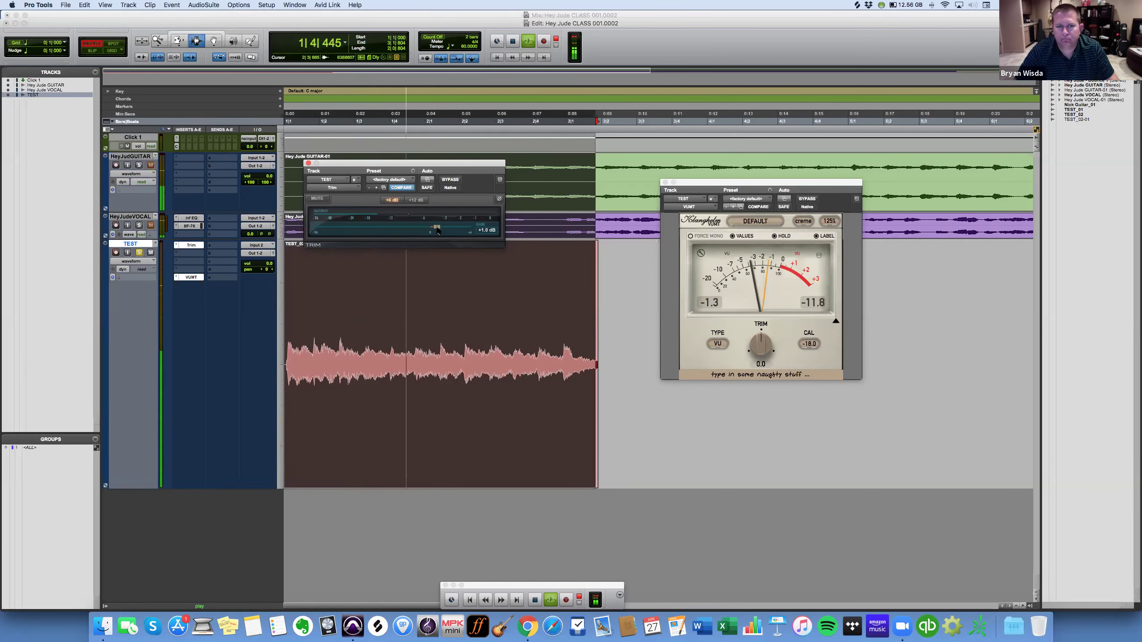
left_click_drag(439, 230, 438, 231)
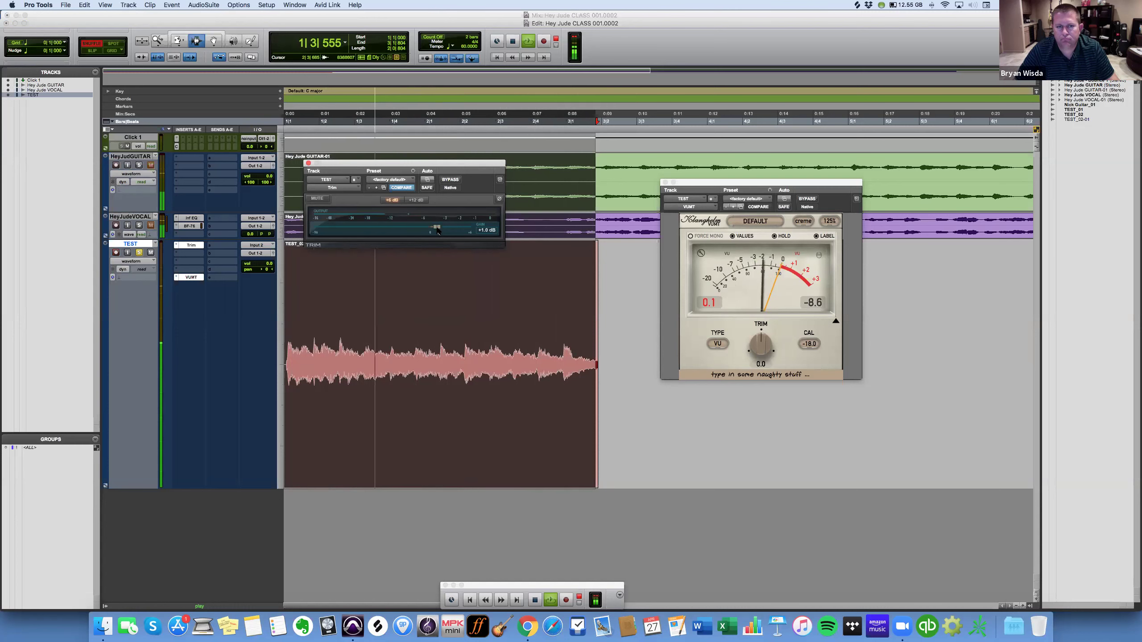
key("space")
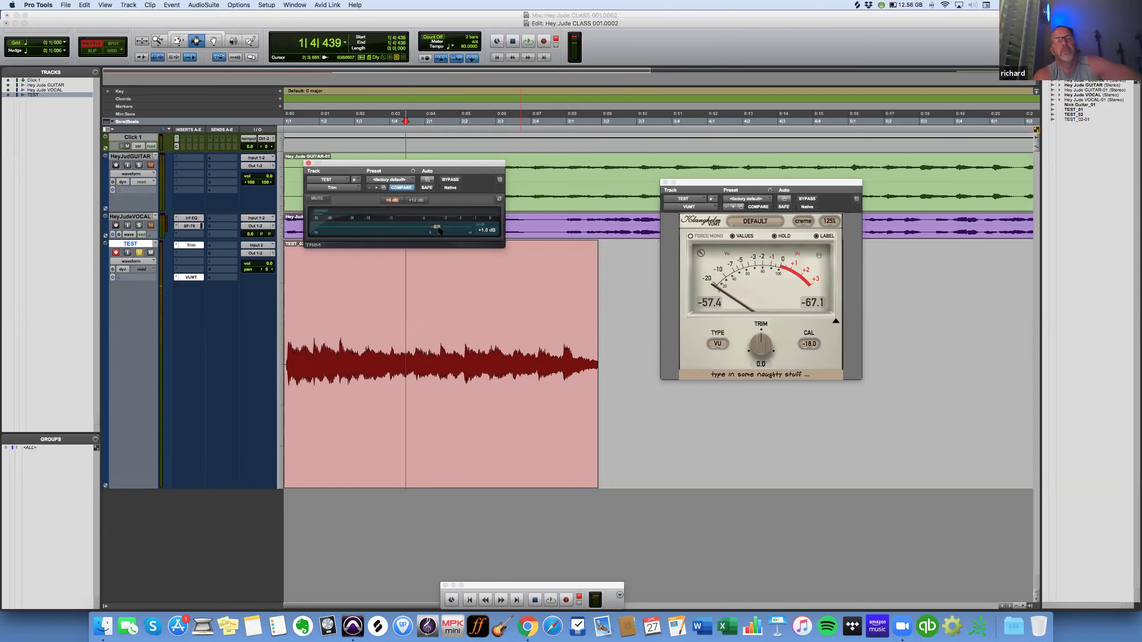
Move the Trim and VUMT inserts from TEST to the Hey Jude GUITAR track and place their windows below the guitar and vocal tracks.
key("super+equal")
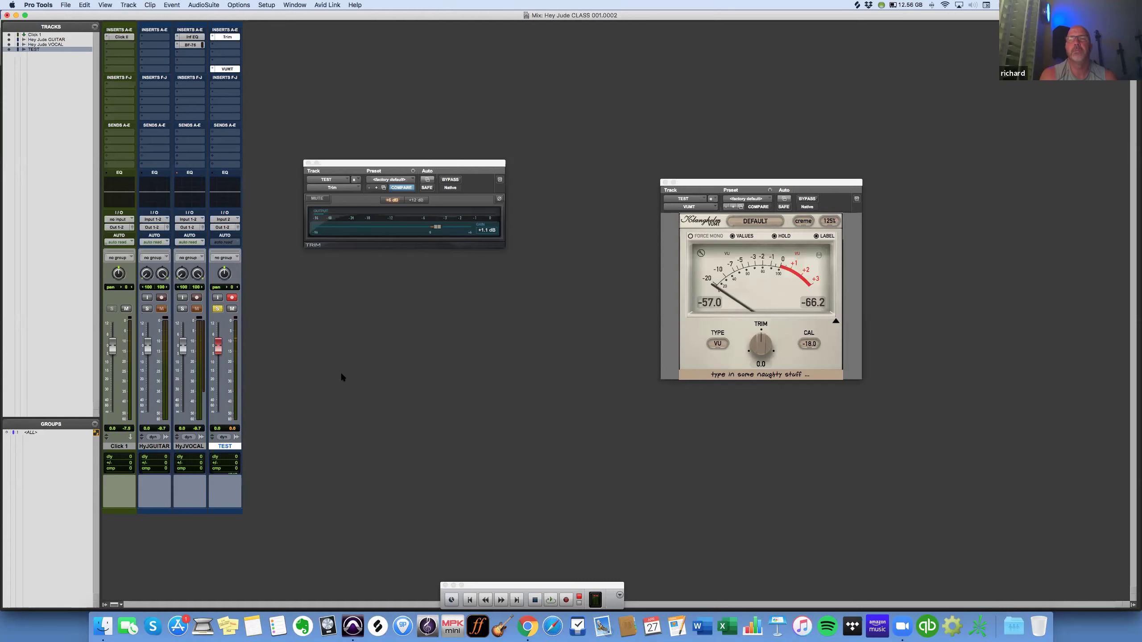
key("super+equal")
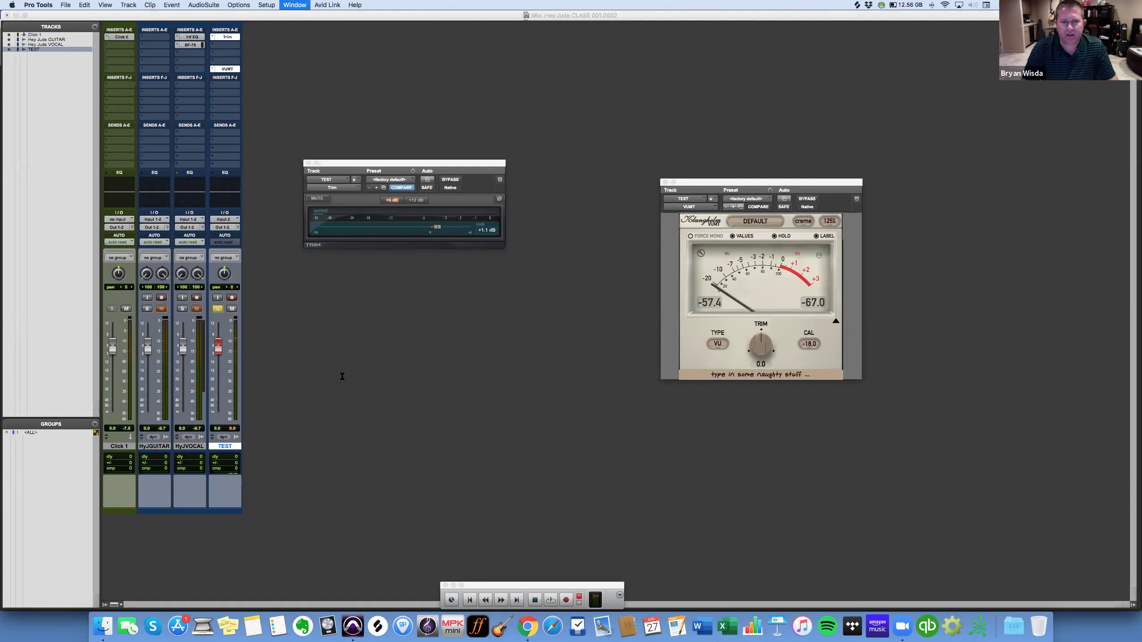
left_click_drag(360, 163, 352, 305)
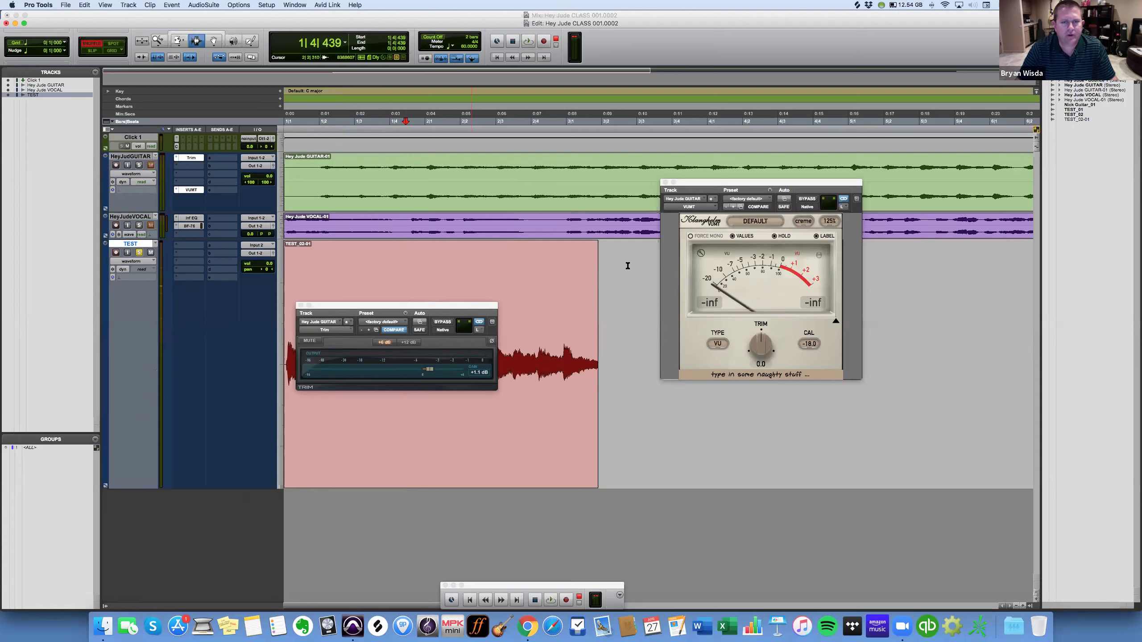
left_click_drag(694, 182, 649, 295)
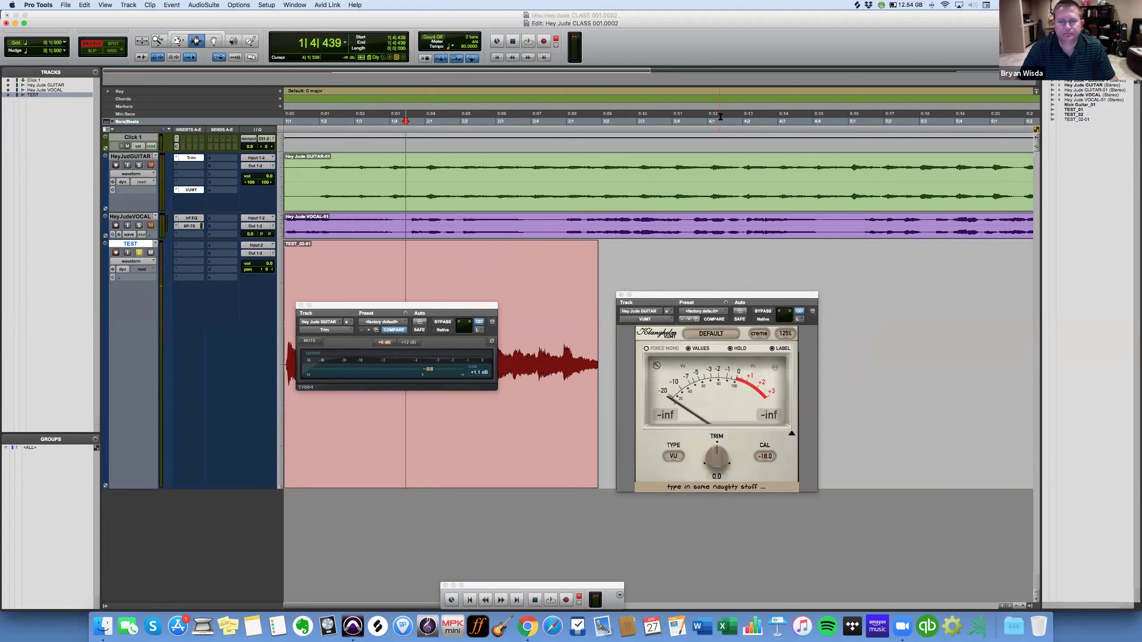
Reset the Hey Jude GUITAR track's Trim gain to 0.0 dB and play briefly from the session start.
left_click(470, 599)
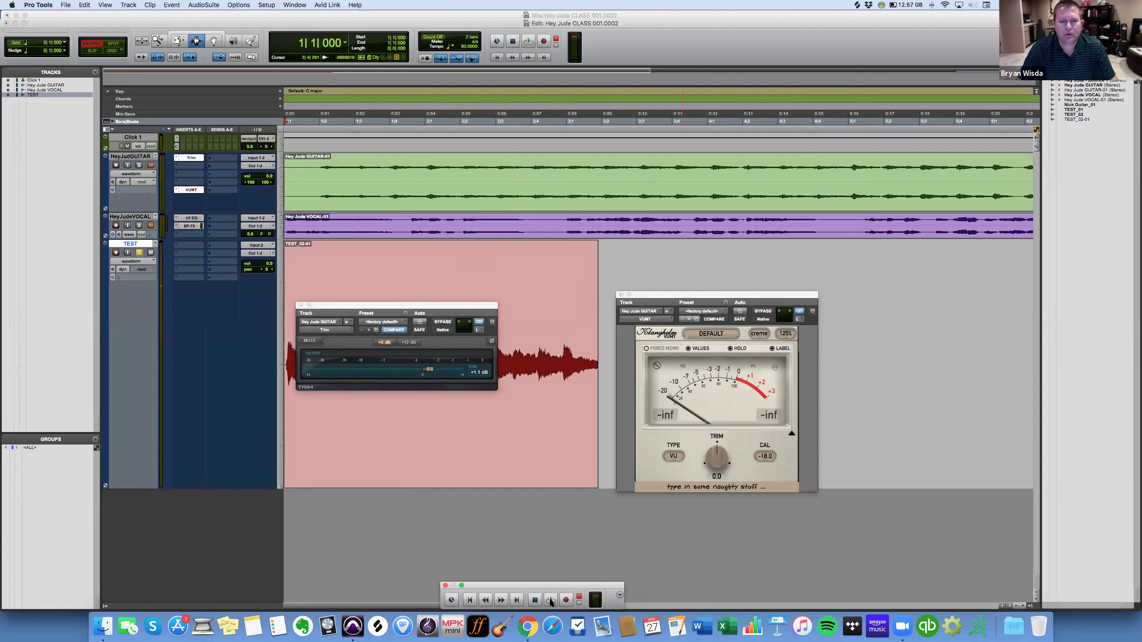
left_click(423, 371)
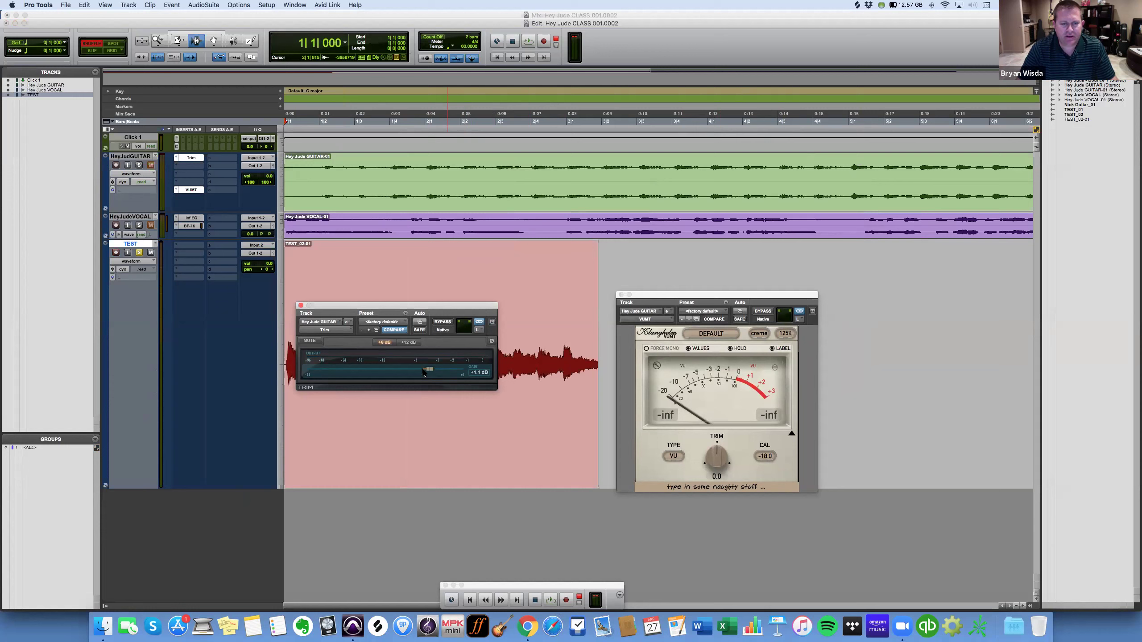
left_click(550, 601)
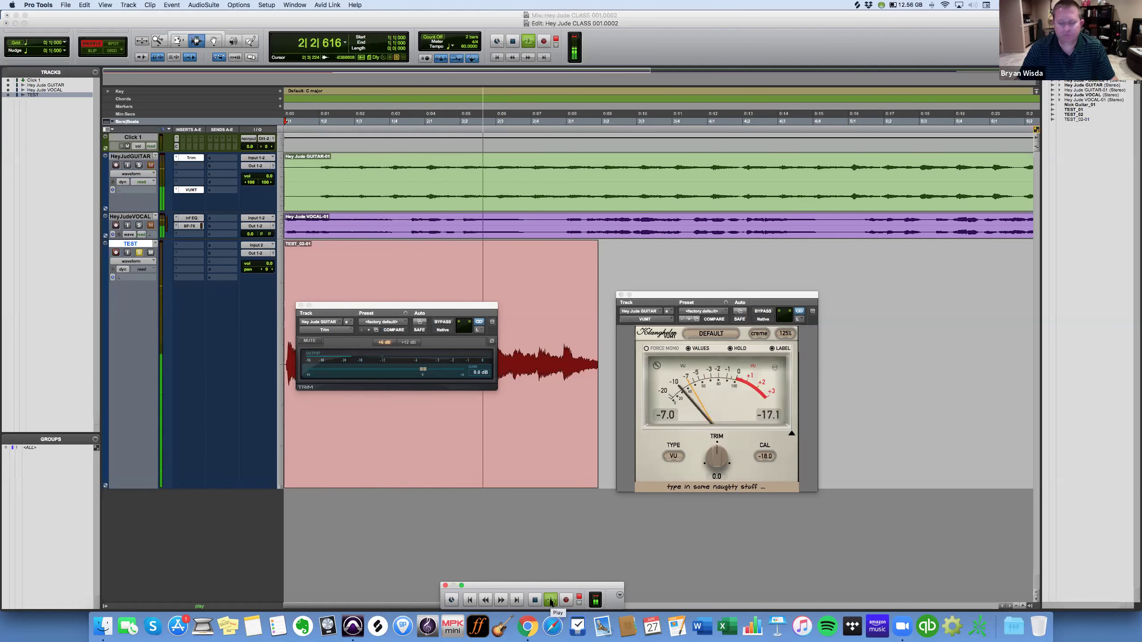
key("space")
Turn off solo and record enable on TEST and solo the Hey Jude GUITAR track during playback from the session start.
left_click(138, 253)
left_click(116, 253)
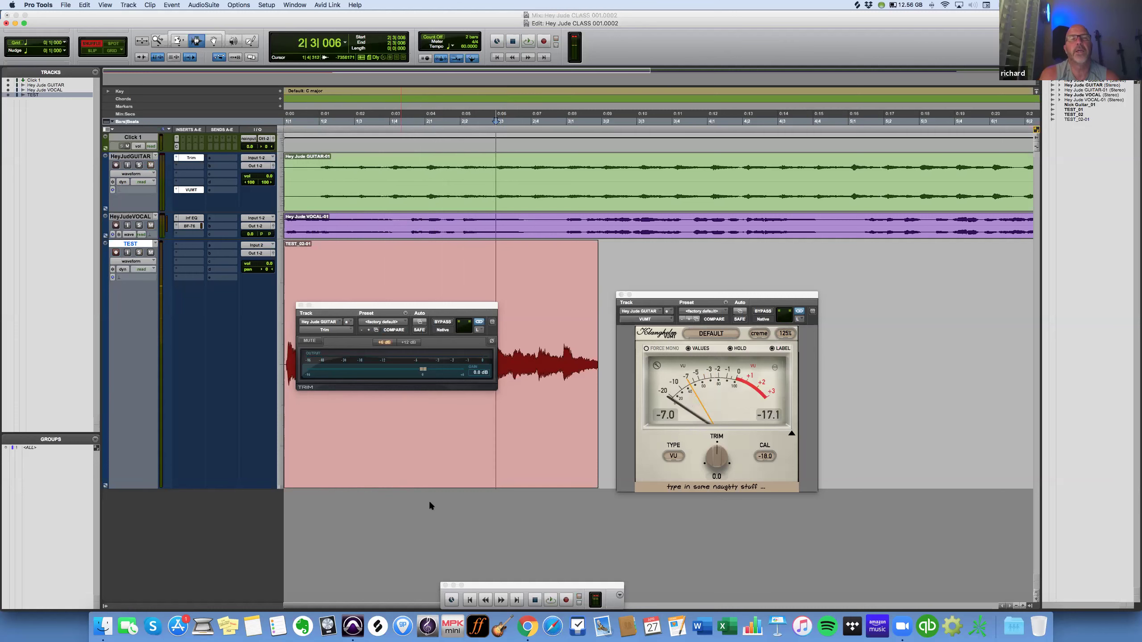
left_click(495, 600)
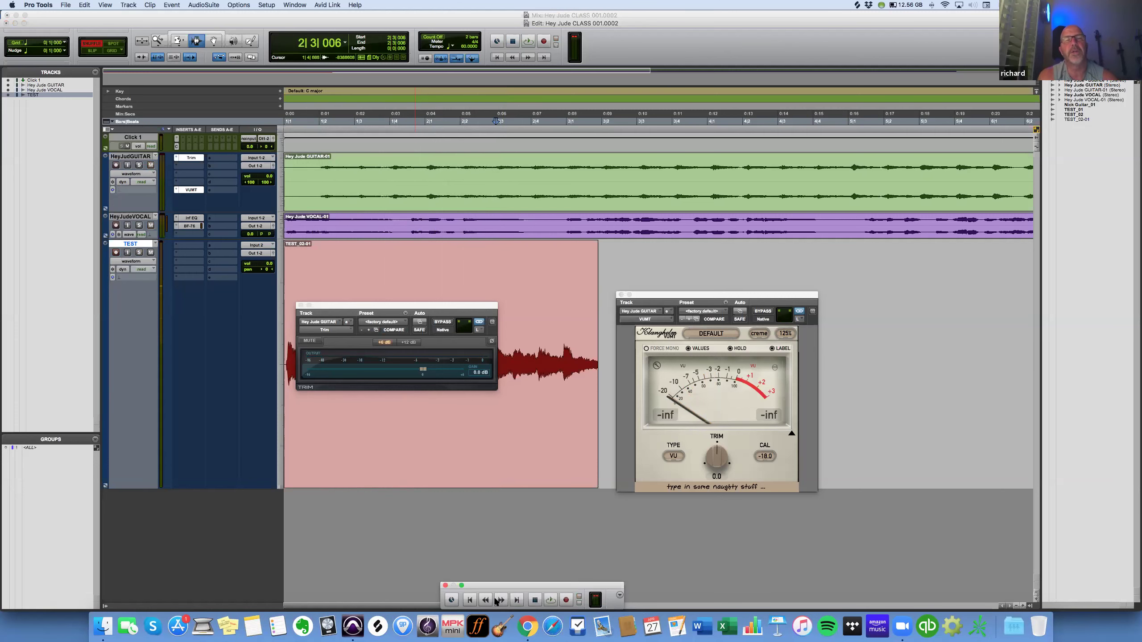
left_click(469, 600)
key("space")
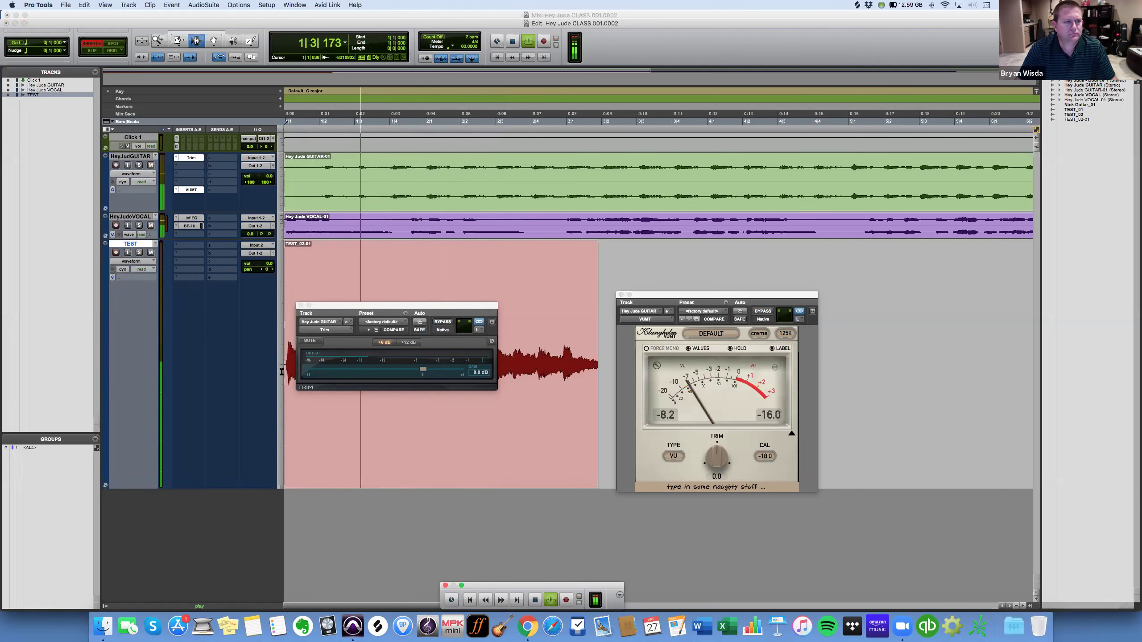
left_click(138, 165)
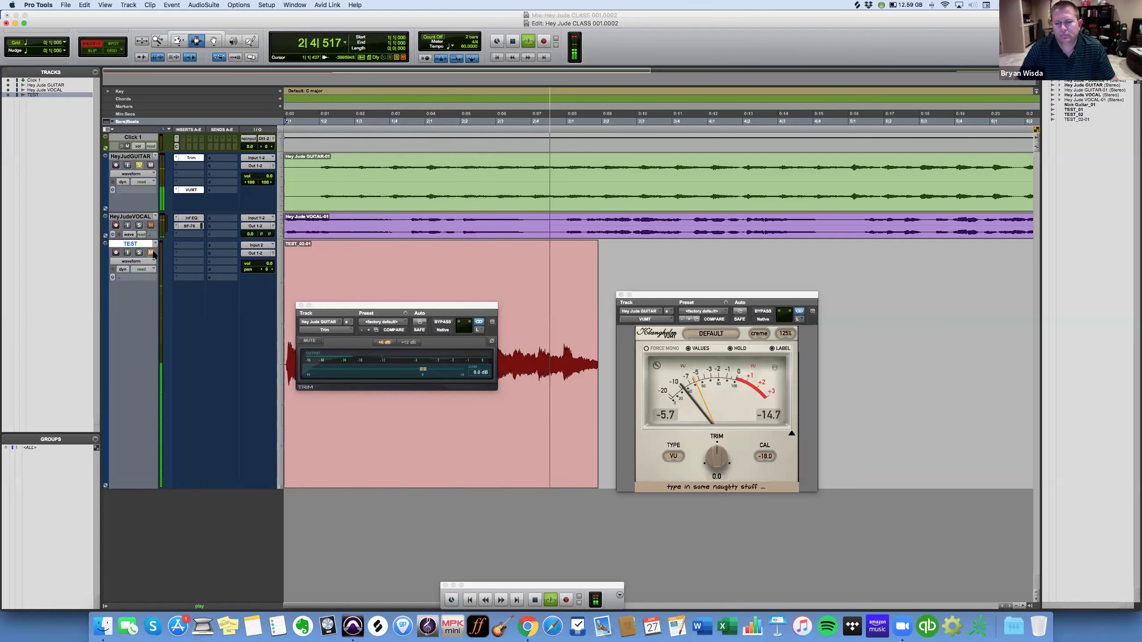
key("space")
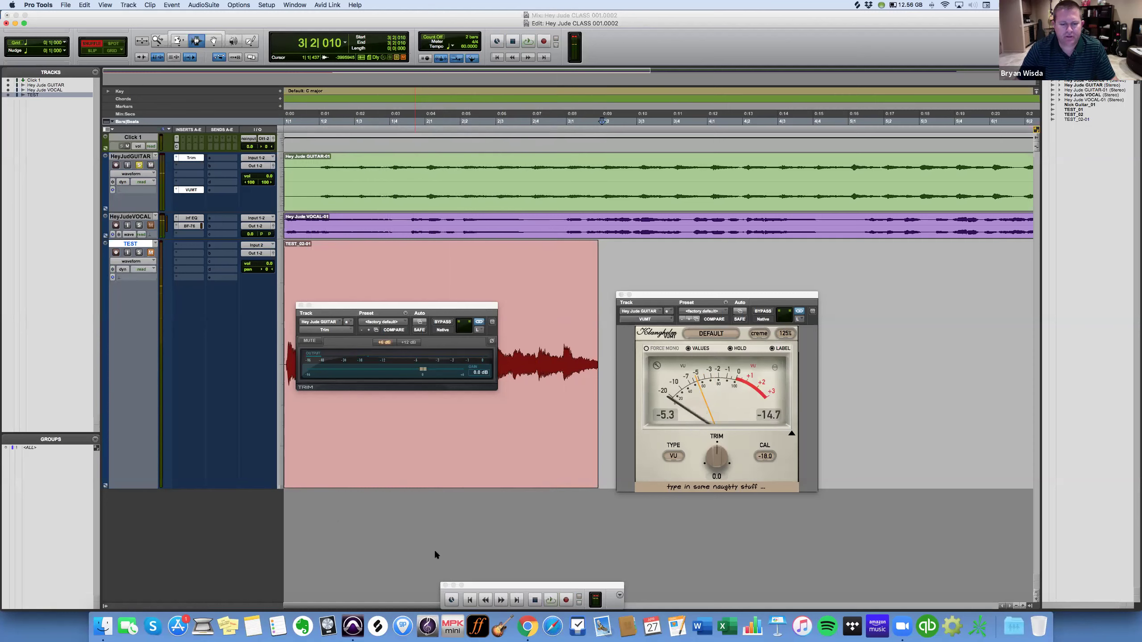
Play the soloed Hey Jude GUITAR track from the session start to check its peak level in VUMT.
left_click(470, 599)
key("space")
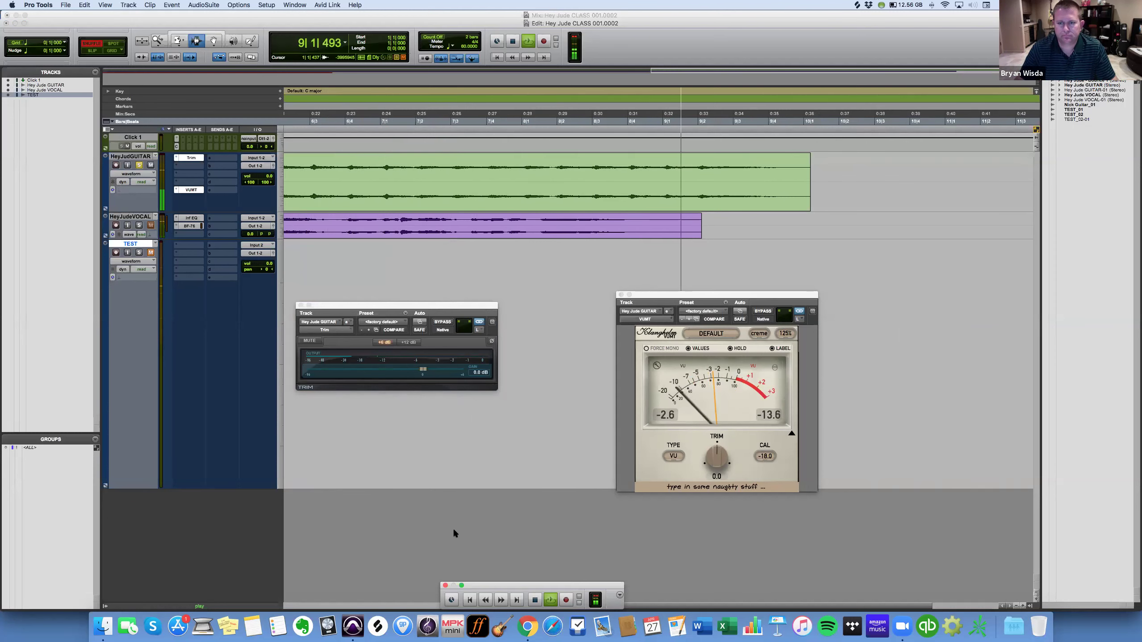
key("space")
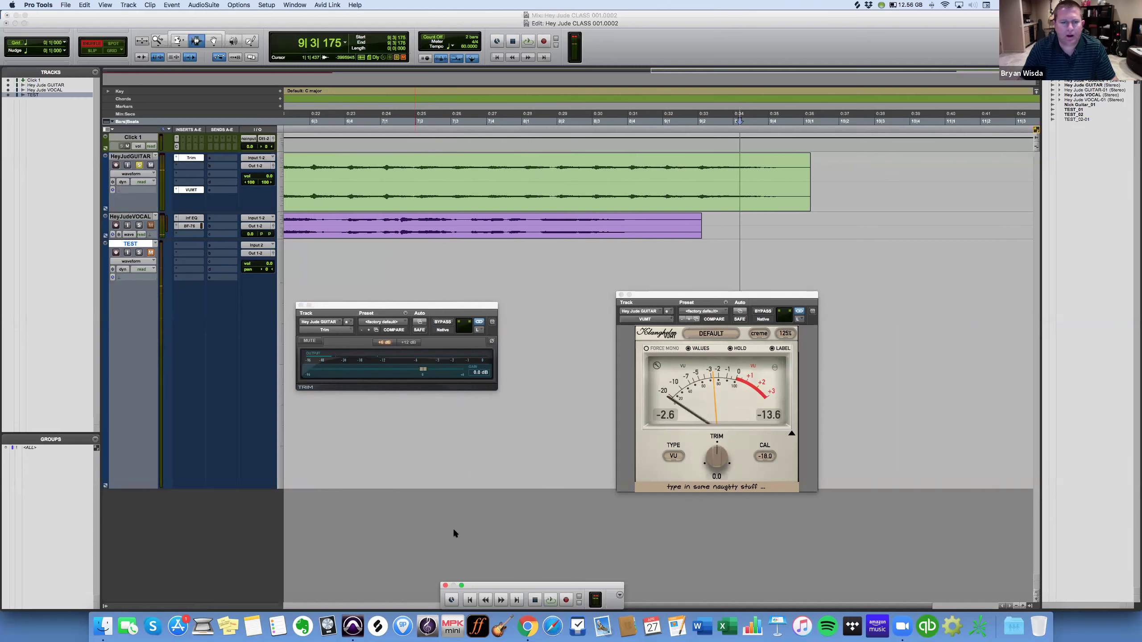
Set the Hey Jude GUITAR track's Trim gain slightly below 0 dB and replay the guitar from the session start.
left_click(422, 371)
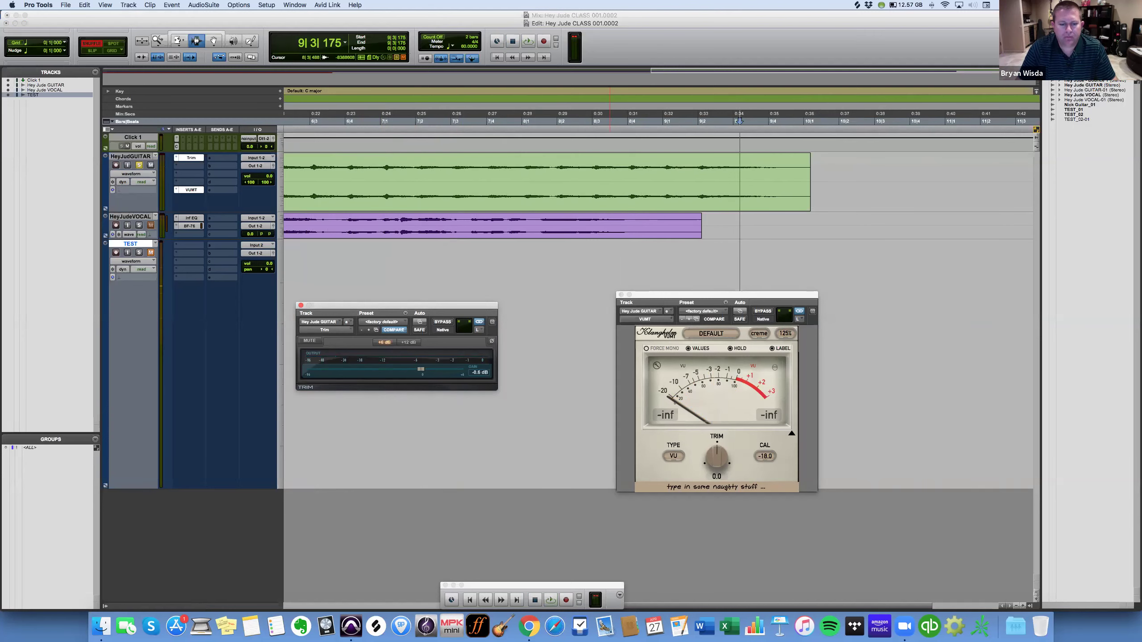
left_click(470, 600)
key("space")
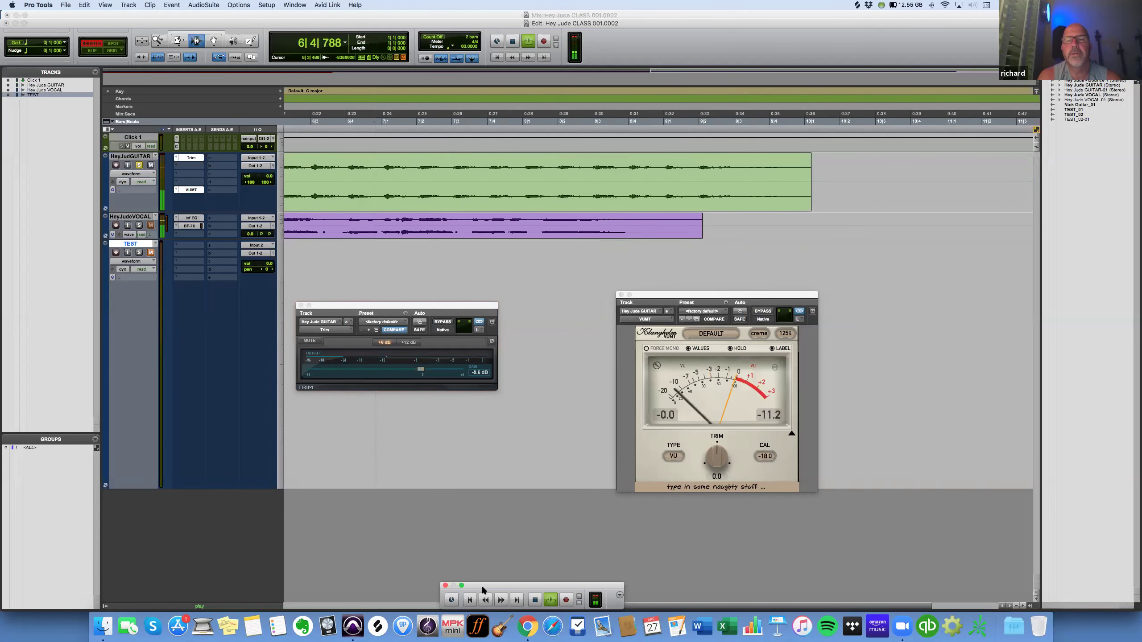
key("space")
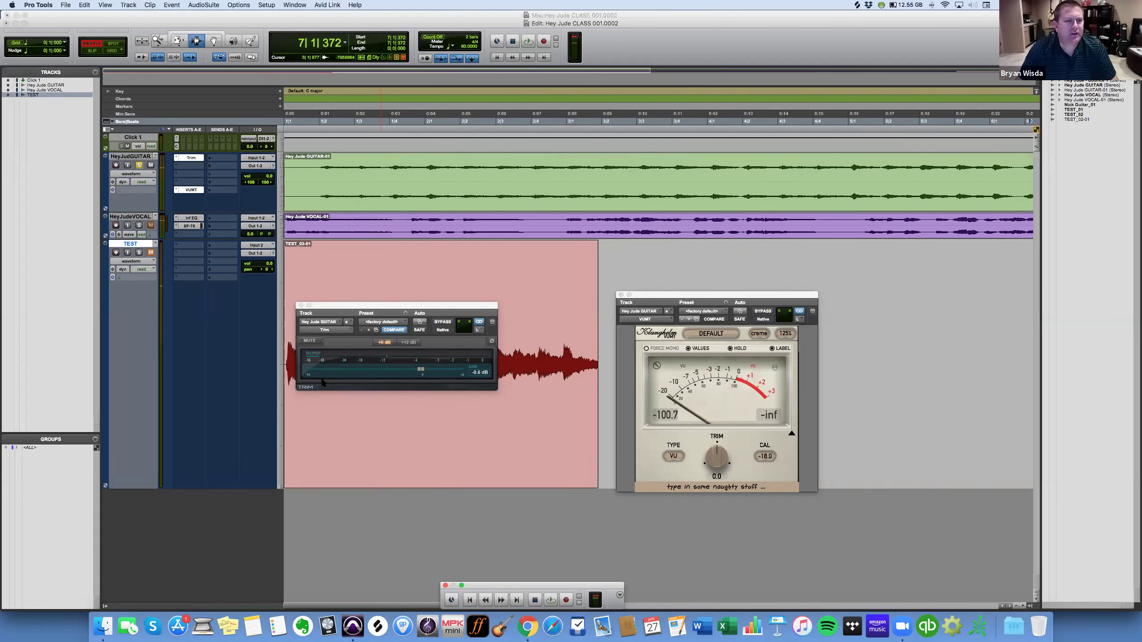
Save the session as Hey Jude CLASS 001.0003 in the Hey Jude 001.0001 folder.
left_click(66, 5)
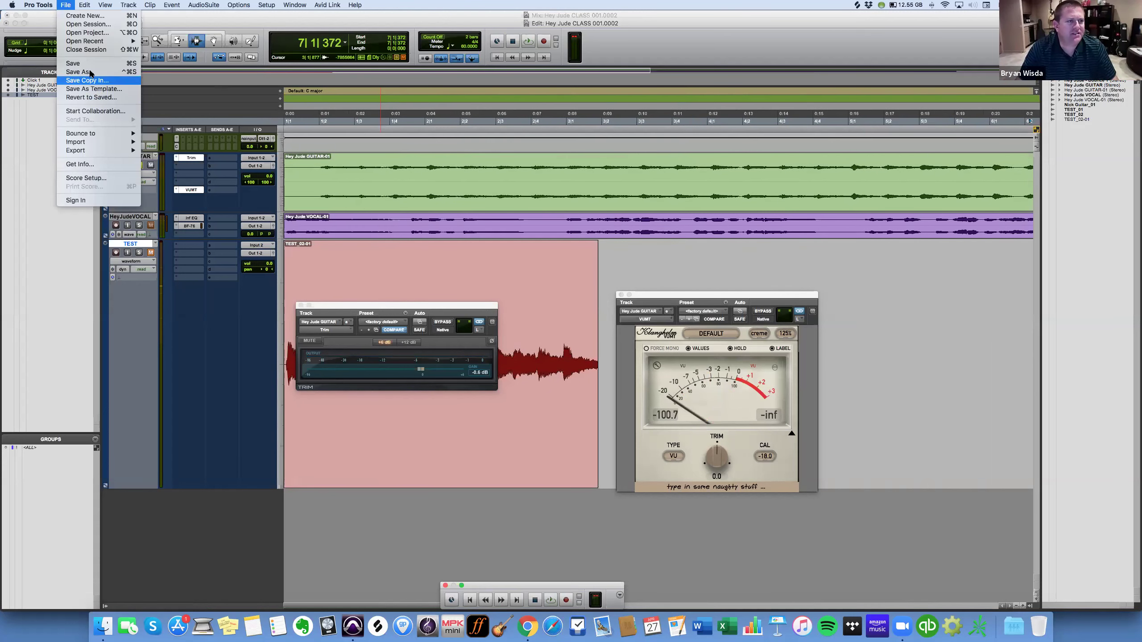
left_click(389, 236)
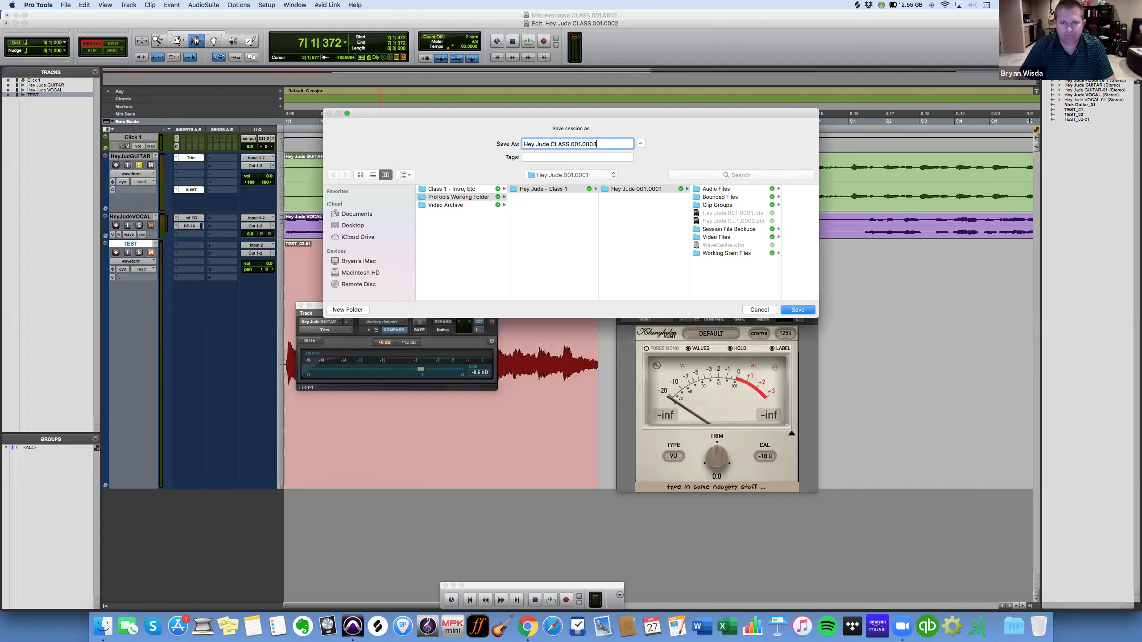
key("Return")
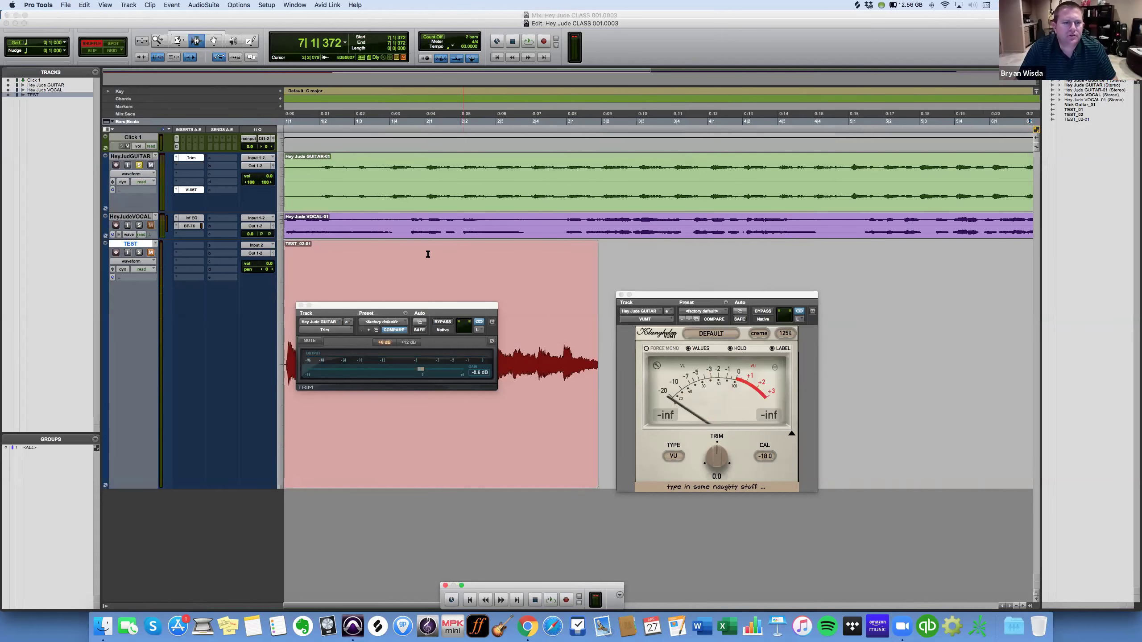
Make the TEST track inactive and increase the height of the Hey Jude VOCAL track.
right_click(129, 245)
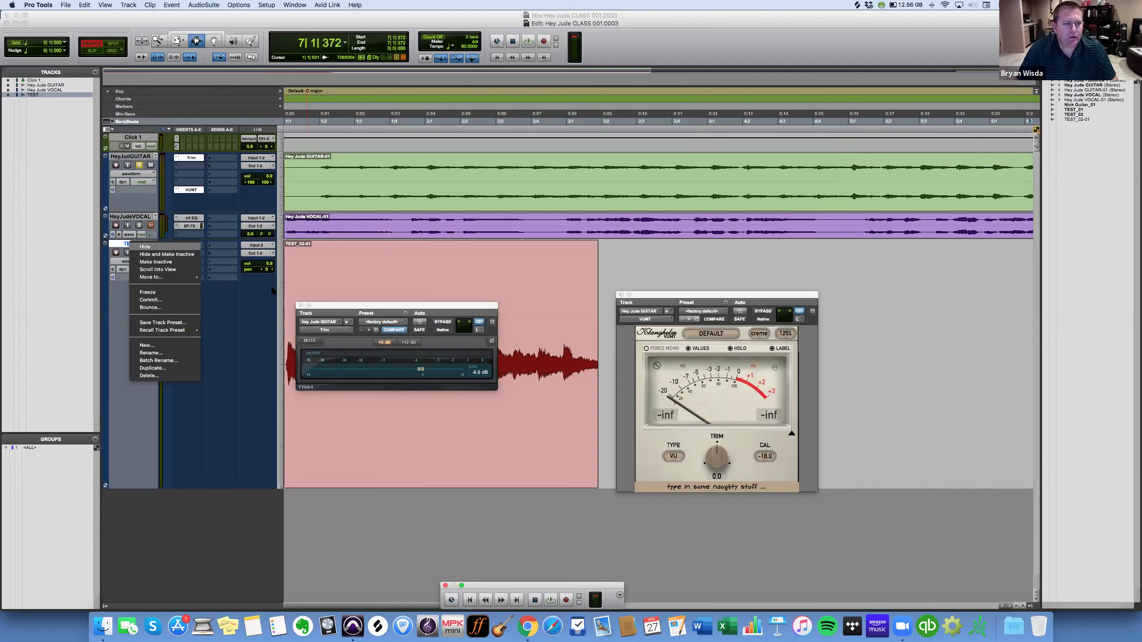
left_click(161, 260)
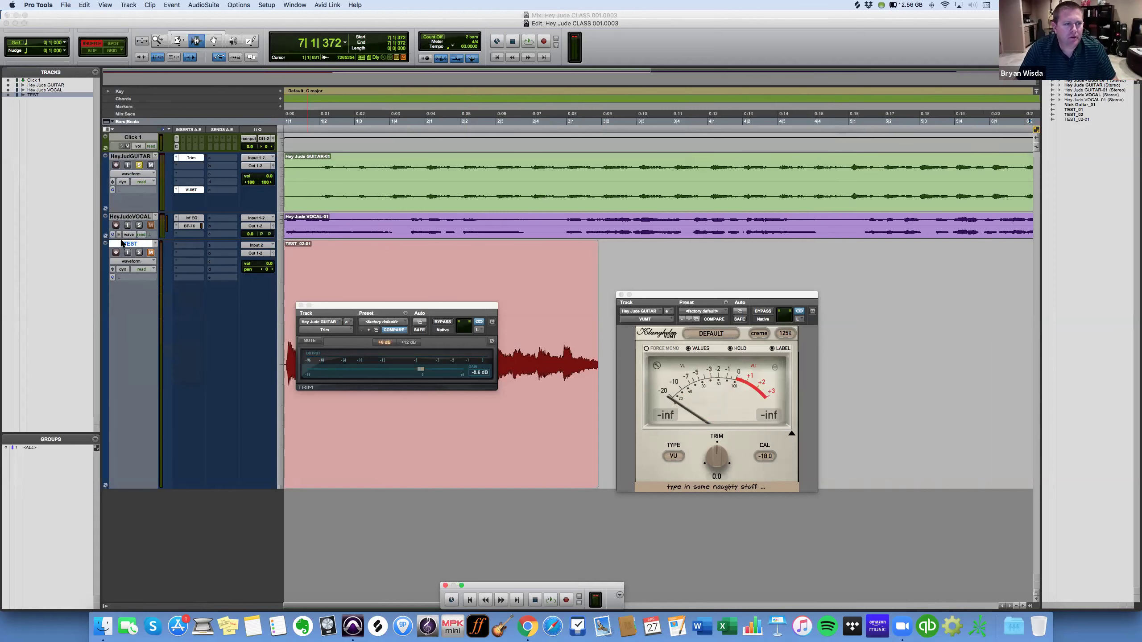
right_click(122, 243)
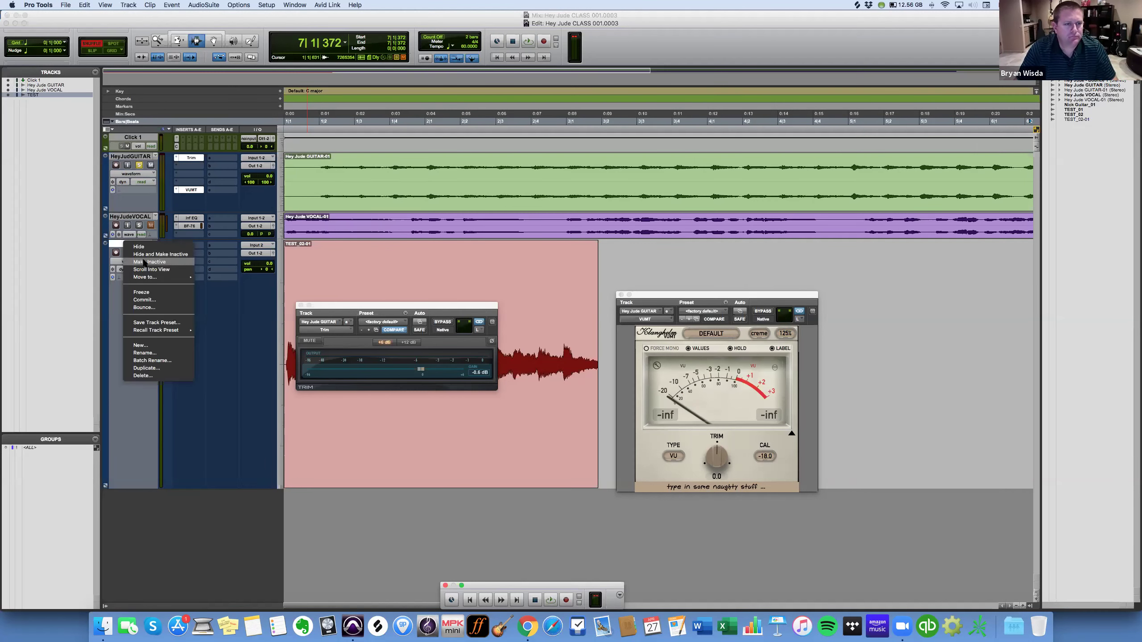
left_click(144, 262)
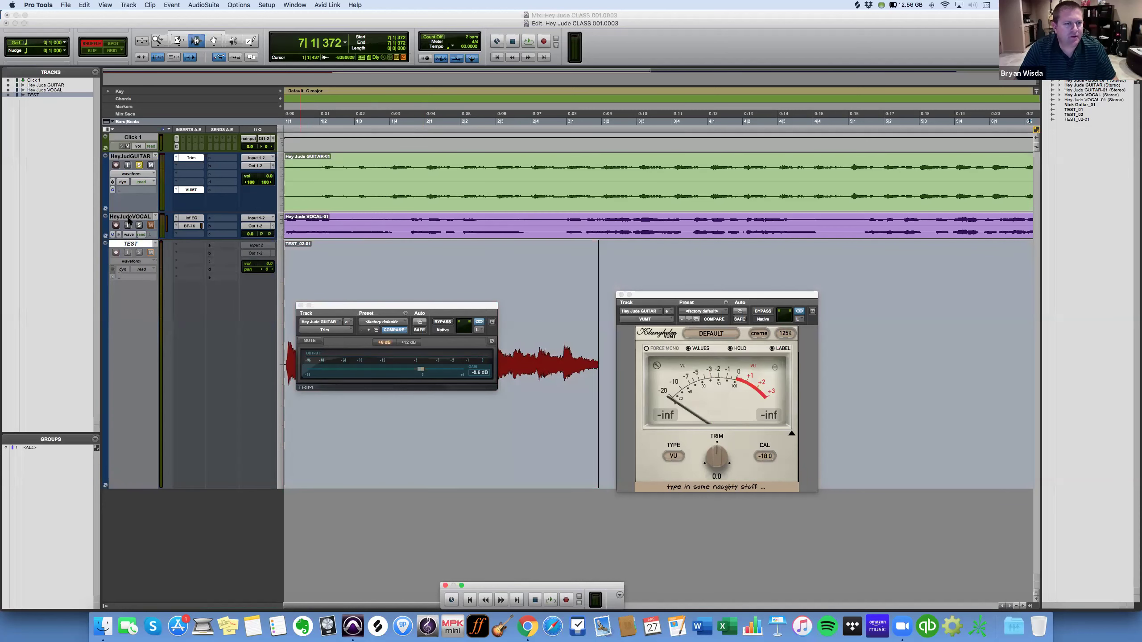
left_click_drag(124, 240, 124, 354)
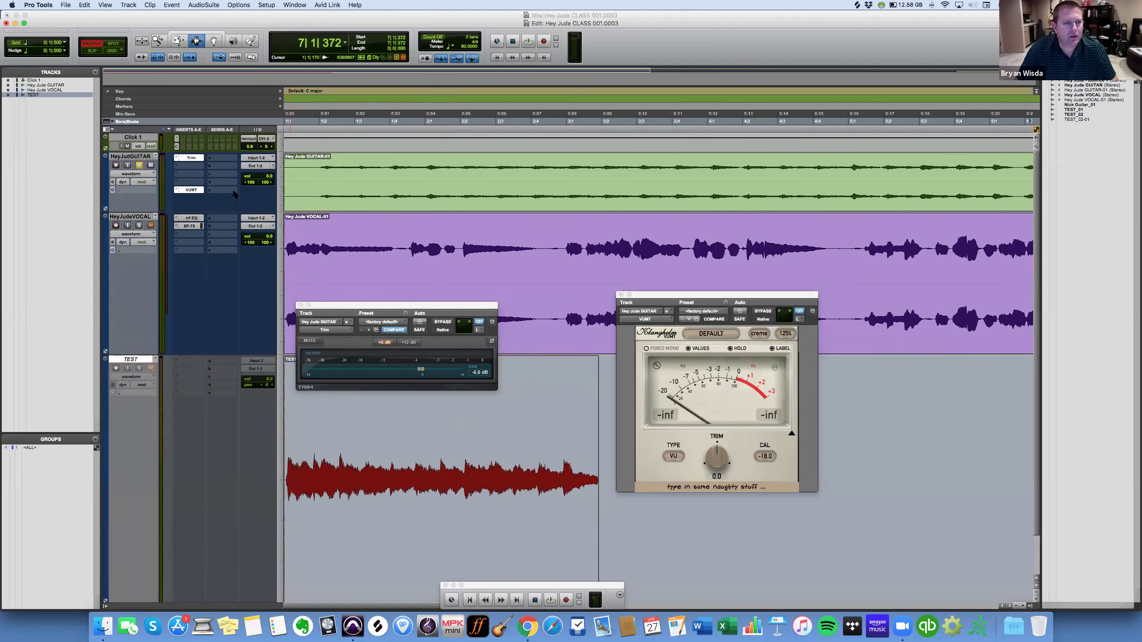
Remove the BF-76 and EQ inserts from the Hey Jude VOCAL track and move VUMT there from the Hey Jude GUITAR track.
left_click(189, 225)
left_click(176, 226)
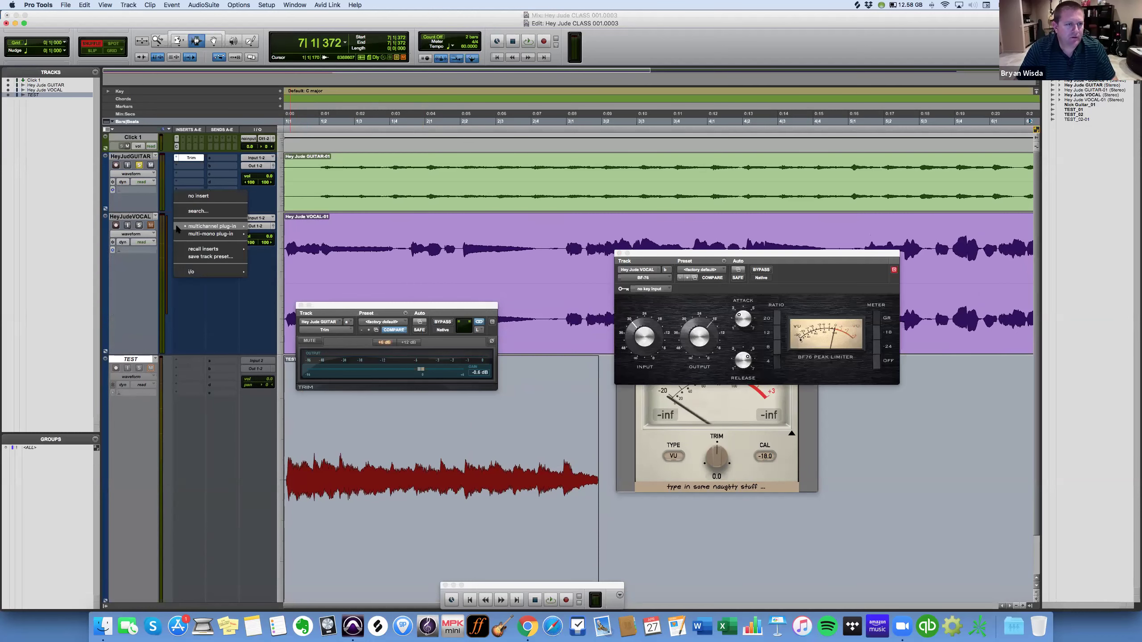
left_click(188, 195)
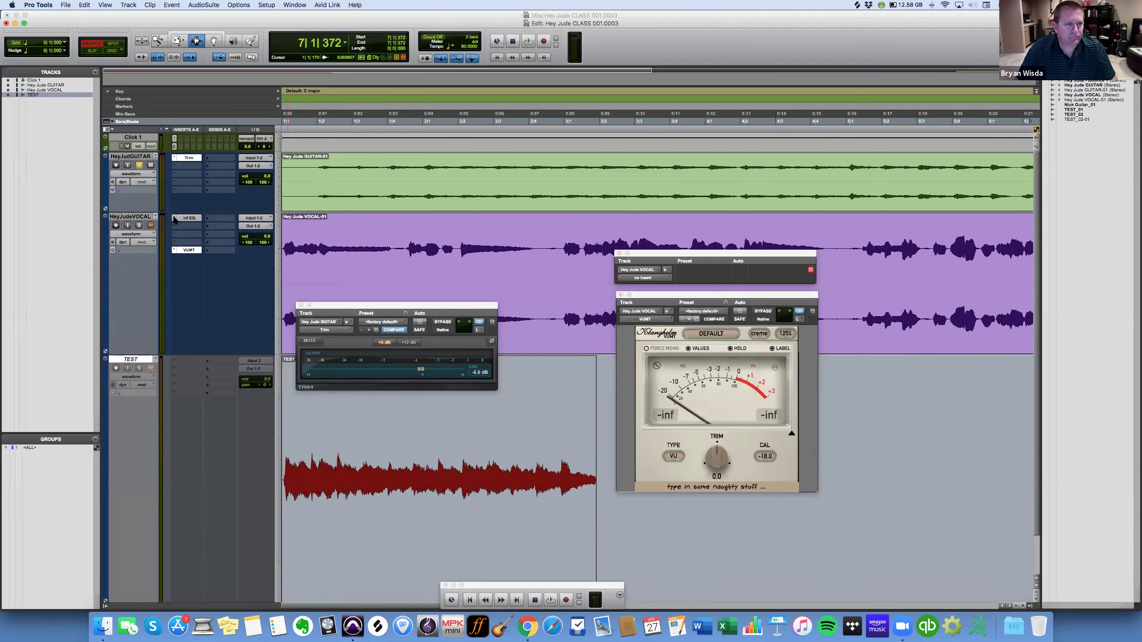
left_click(177, 221)
left_click(185, 188)
left_click_drag(421, 371, 425, 373)
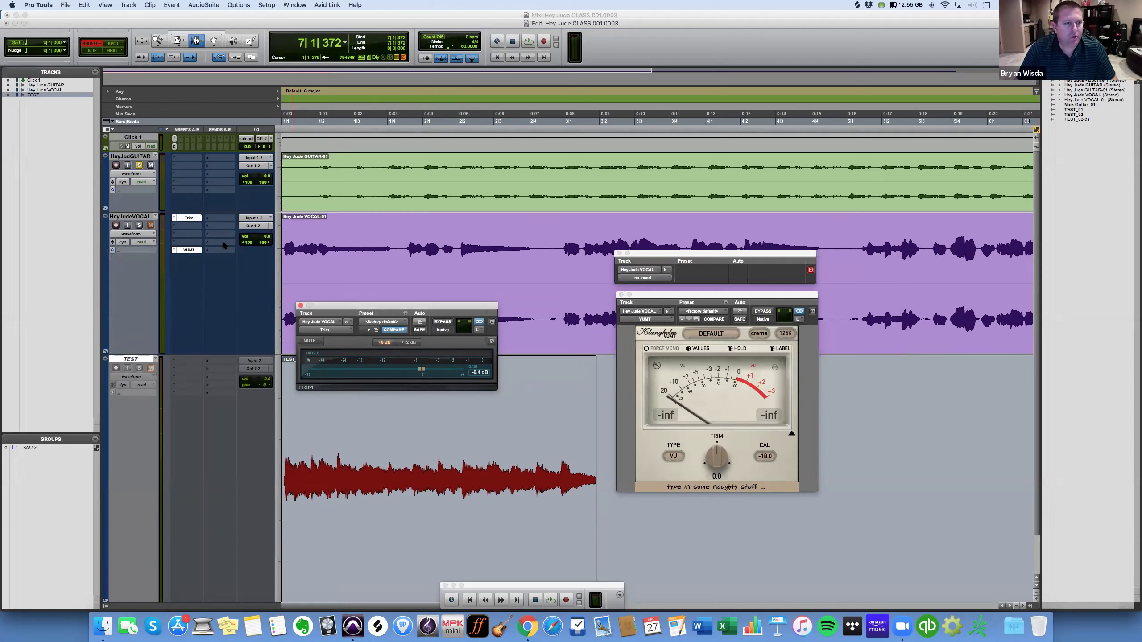
left_click(189, 163)
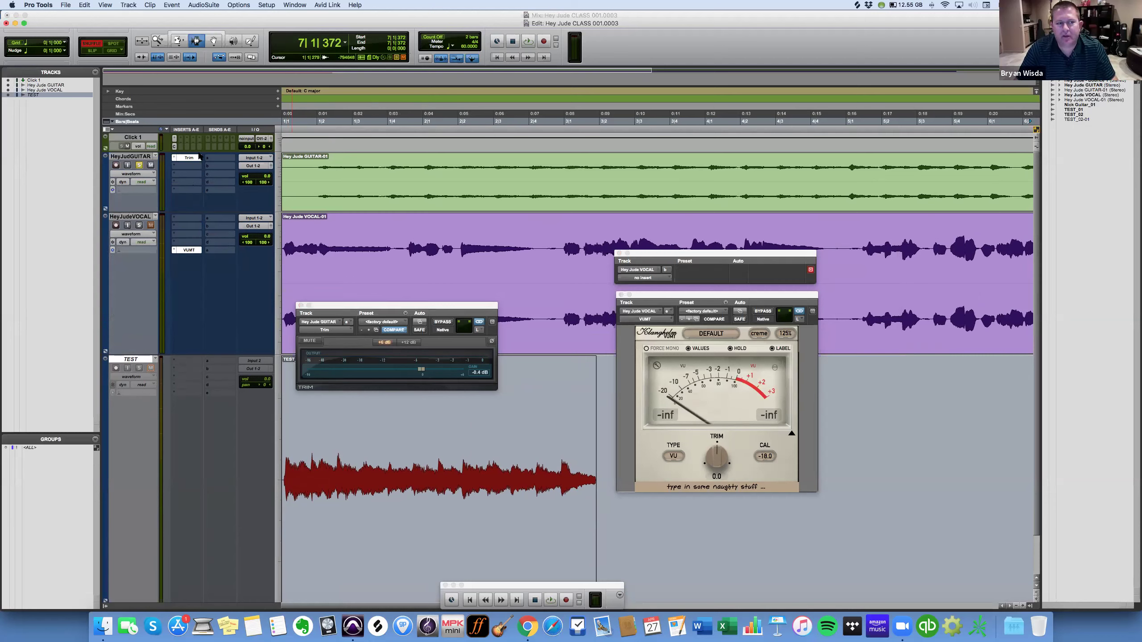
left_click_drag(421, 371, 419, 371)
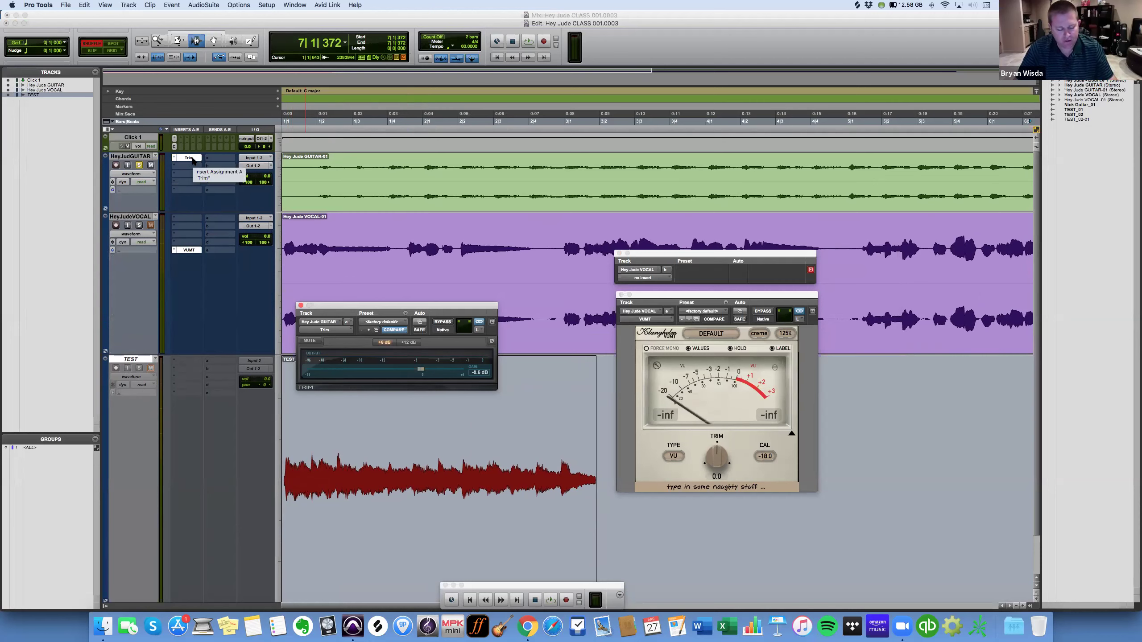
Copy the Hey Jude GUITAR track's Trim insert to the Hey Jude VOCAL track's first insert slot and reset its gain to 0.0 dB.
left_click(192, 160)
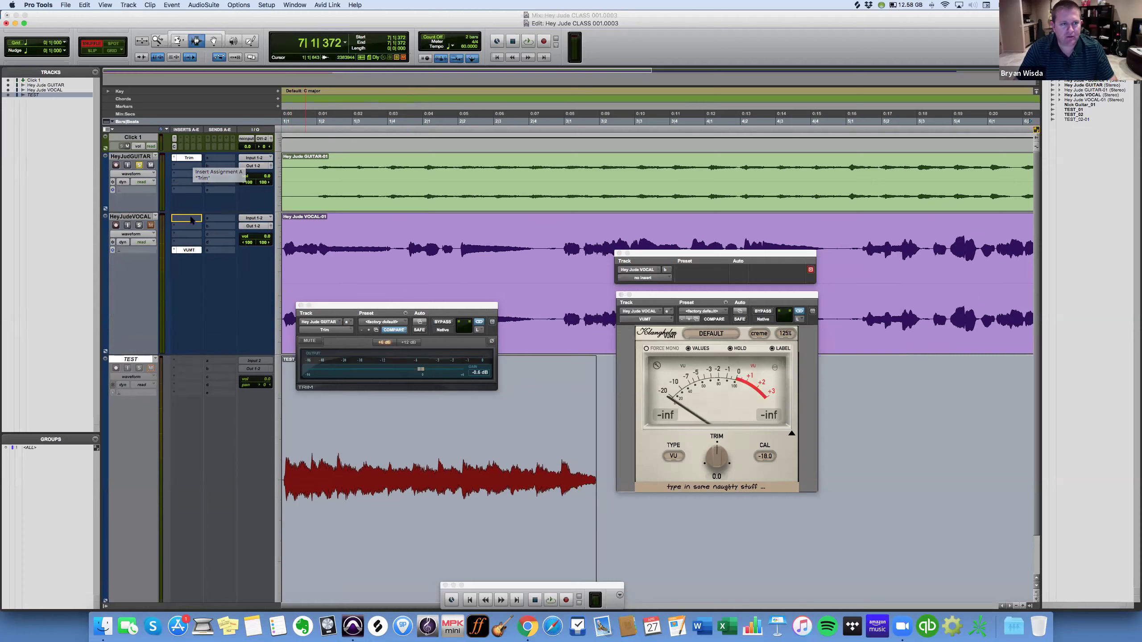
left_click(188, 218)
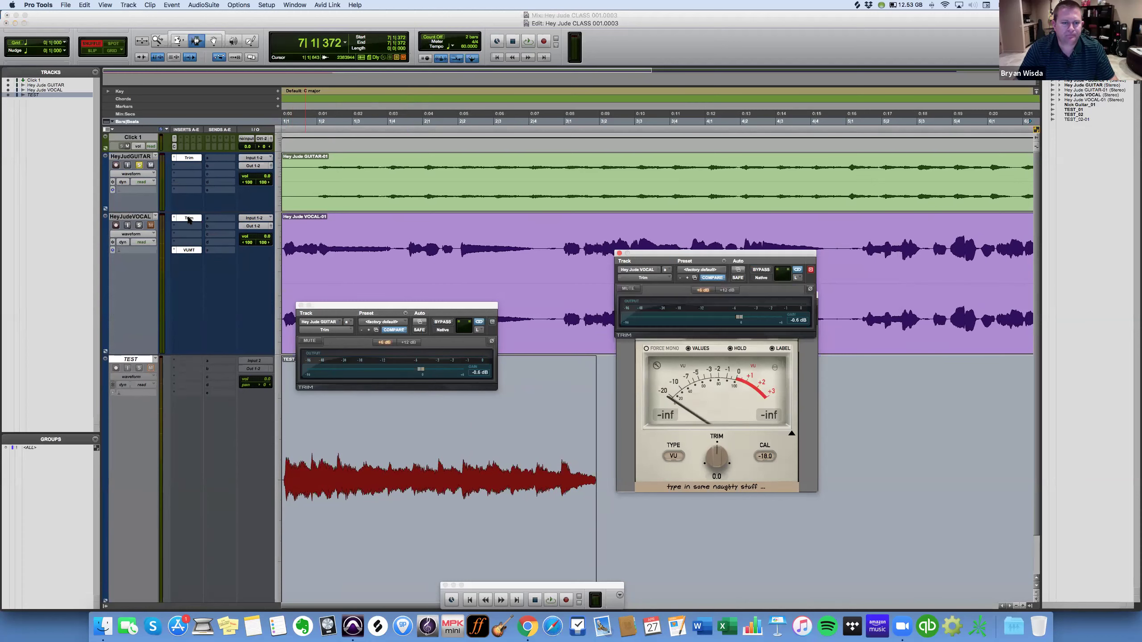
left_click(618, 255)
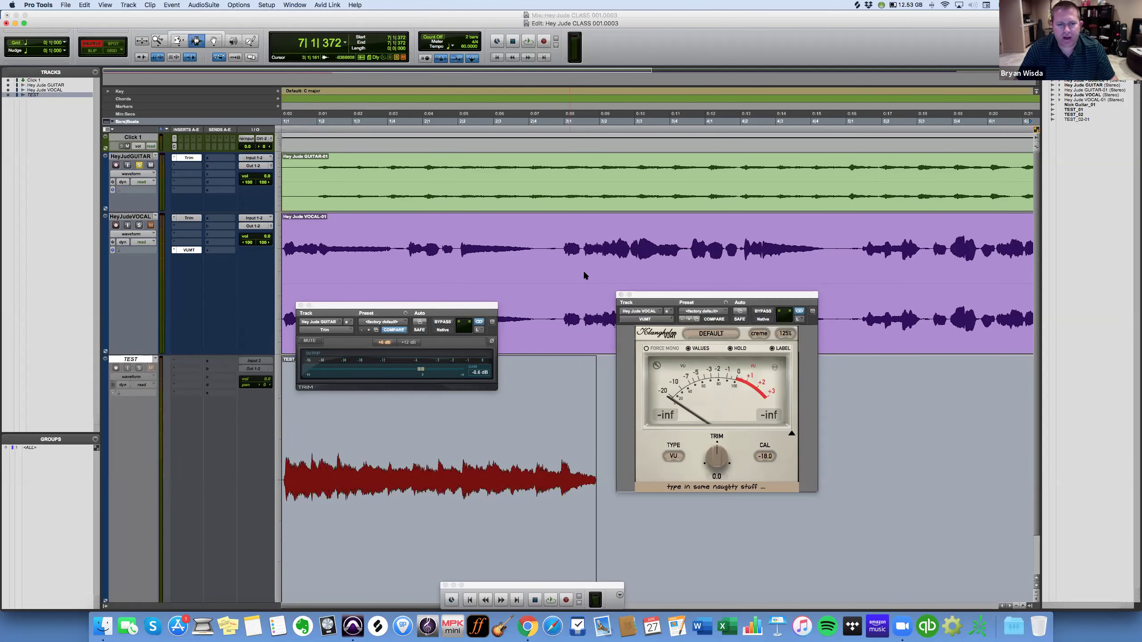
left_click(189, 218)
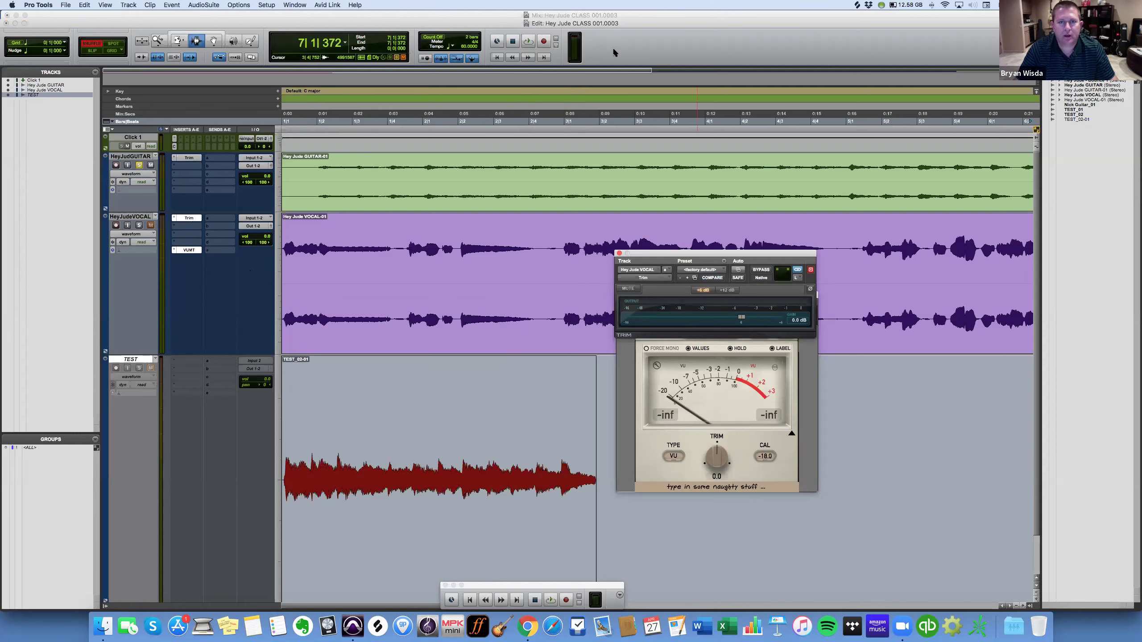
Solo the Hey Jude VOCAL track and play it from the session start to check its level in VUMT.
left_click(495, 58)
left_click(528, 41)
left_click(139, 225)
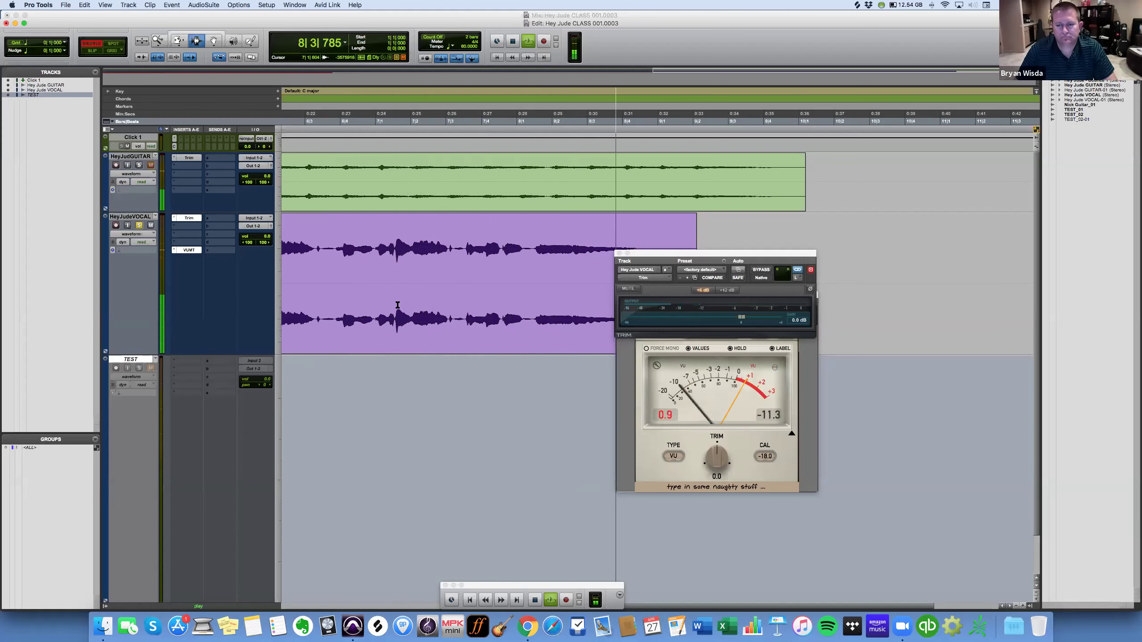
key("space")
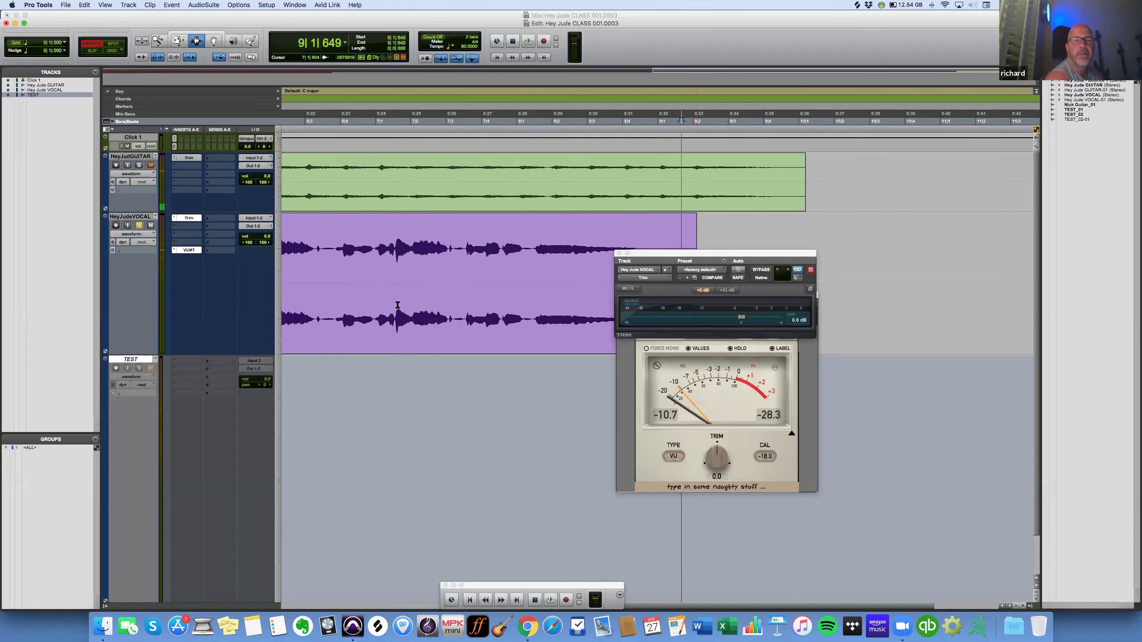
Set the Hey Jude VOCAL track's Trim gain to -7.1 dB and replay the soloed vocal from the session start.
left_click(735, 322)
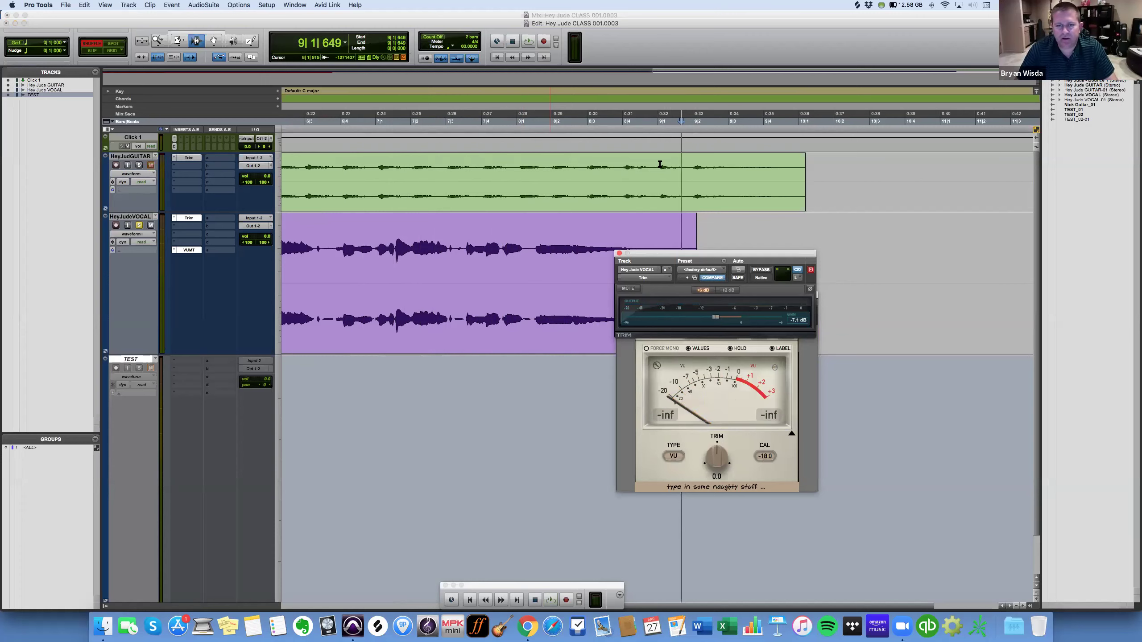
left_click(512, 42)
left_click(529, 41)
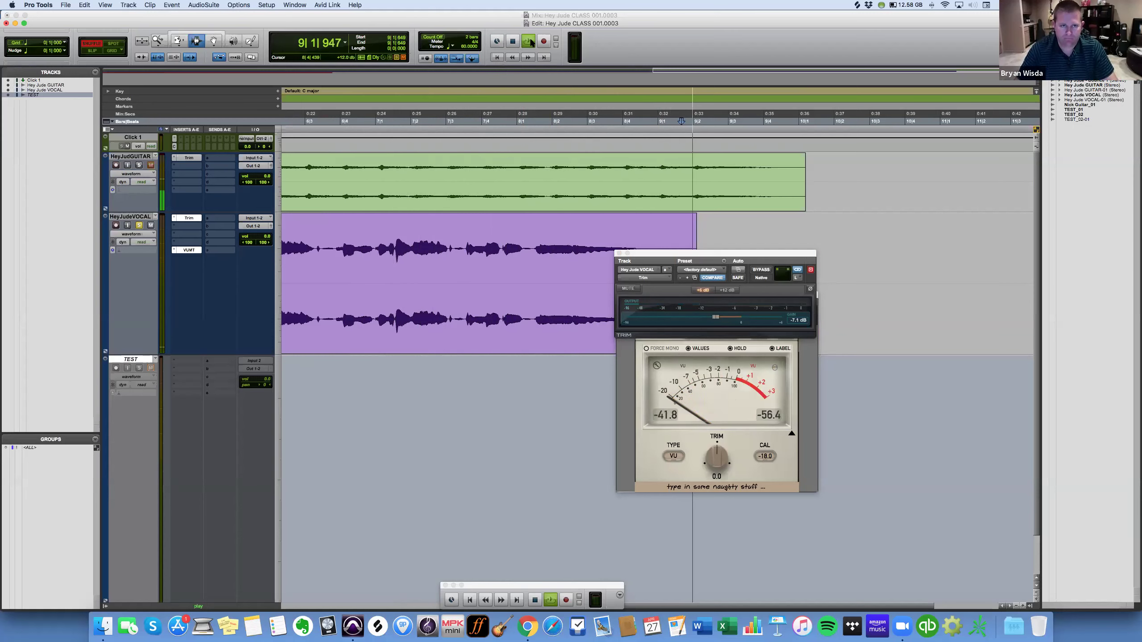
left_click(498, 57)
left_click(528, 42)
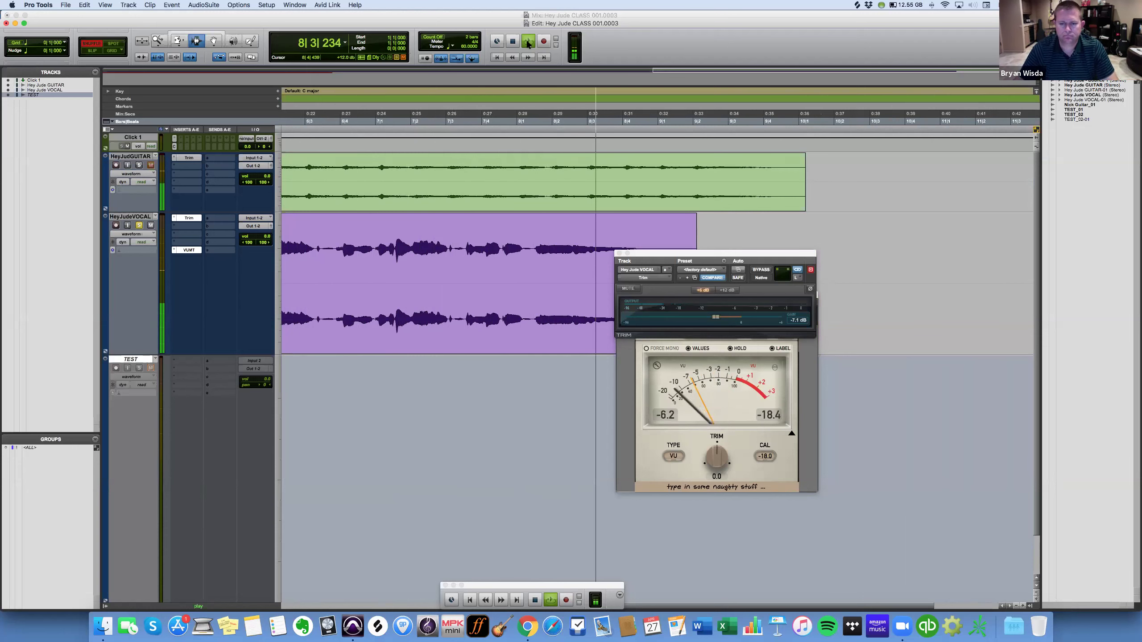
left_click(528, 42)
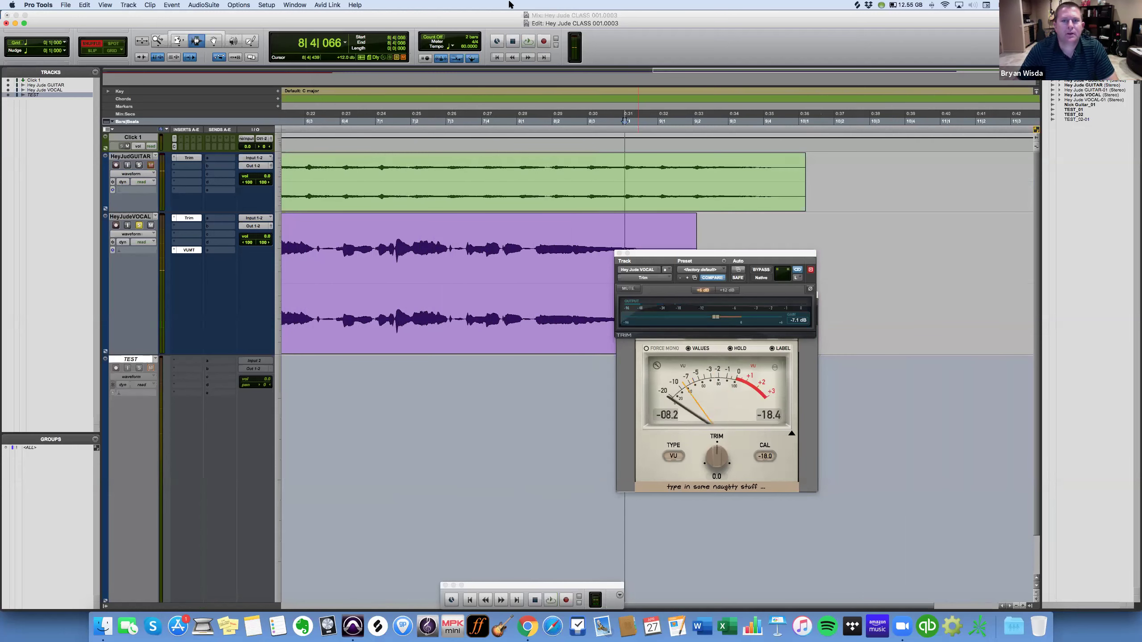
Play guitar and vocal together from the session start, comparing the vocal with Trim bypassed and active, and set its Trim gain to -7.0 dB.
left_click(496, 58)
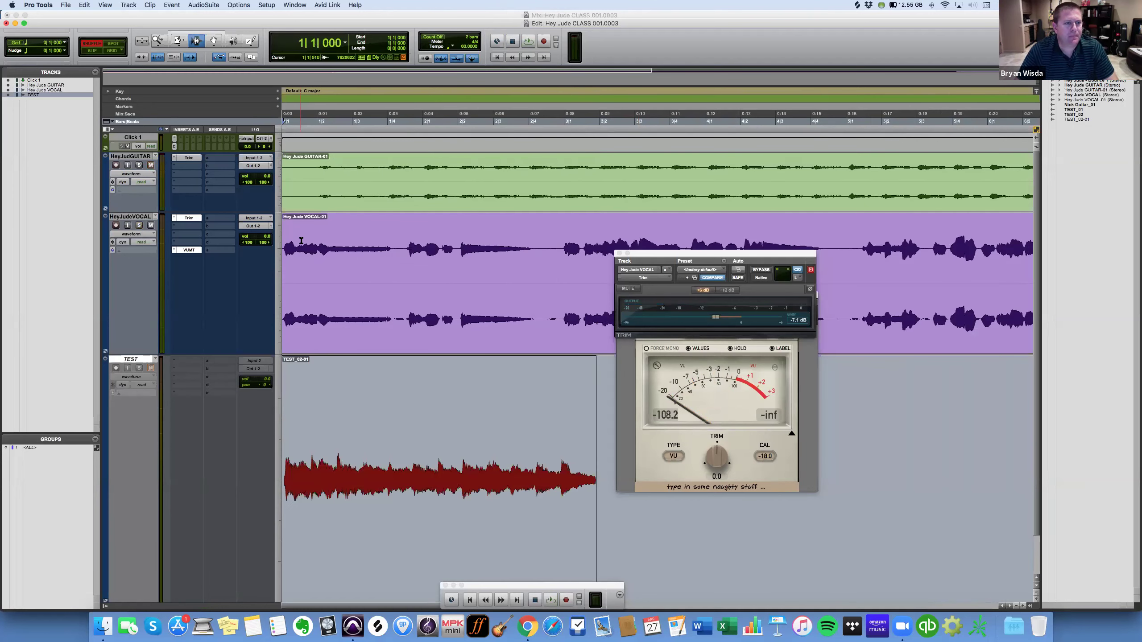
left_click(531, 43)
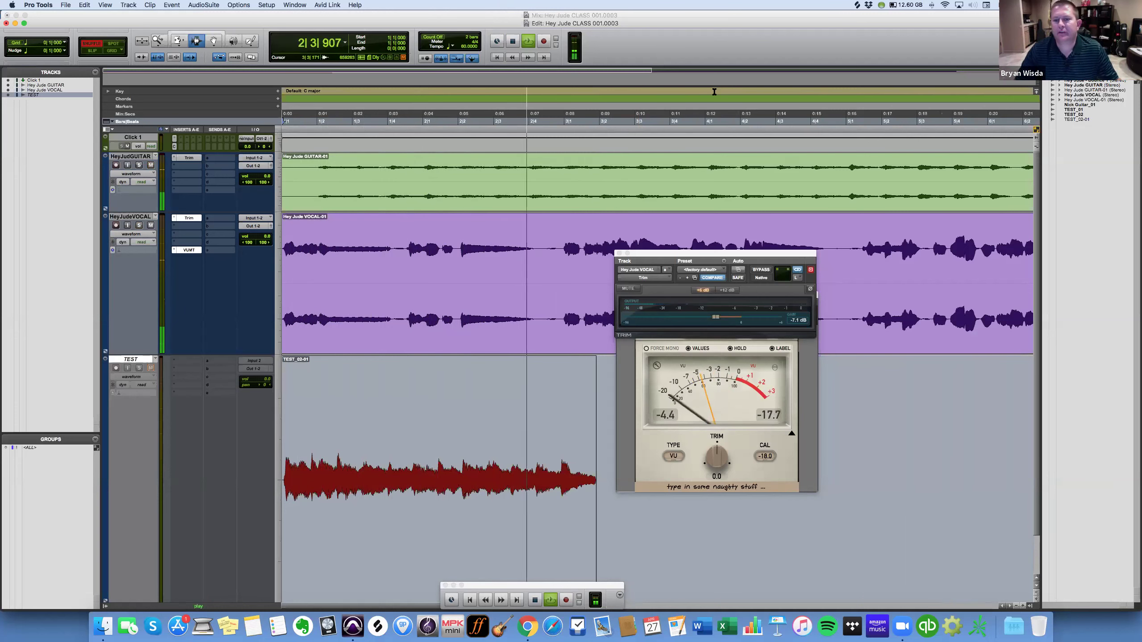
left_click(761, 270)
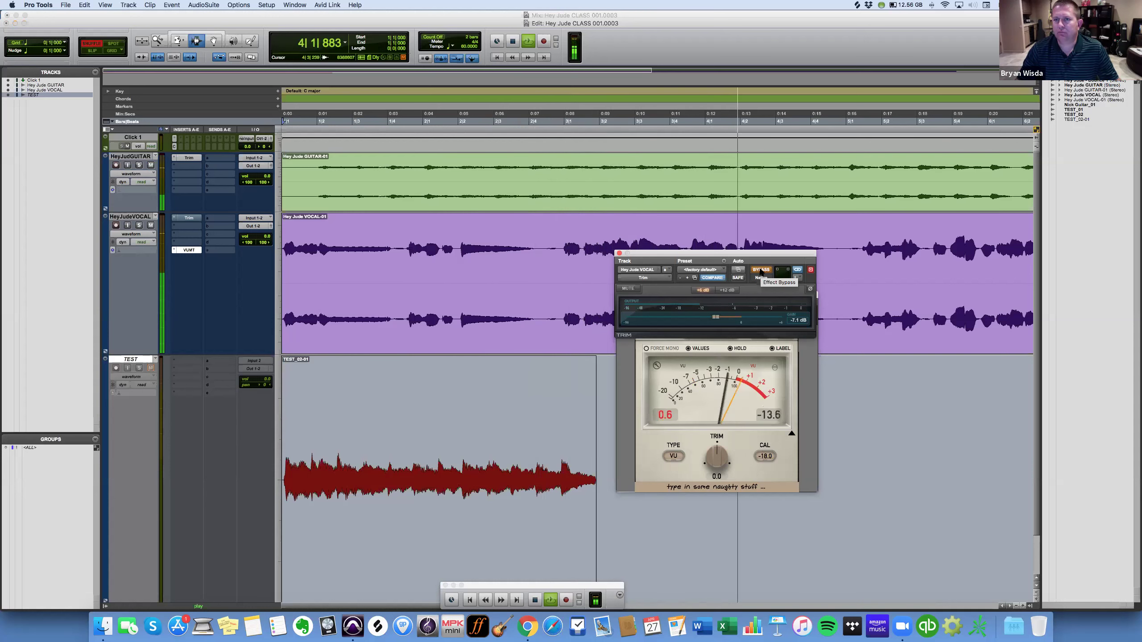
left_click(760, 270)
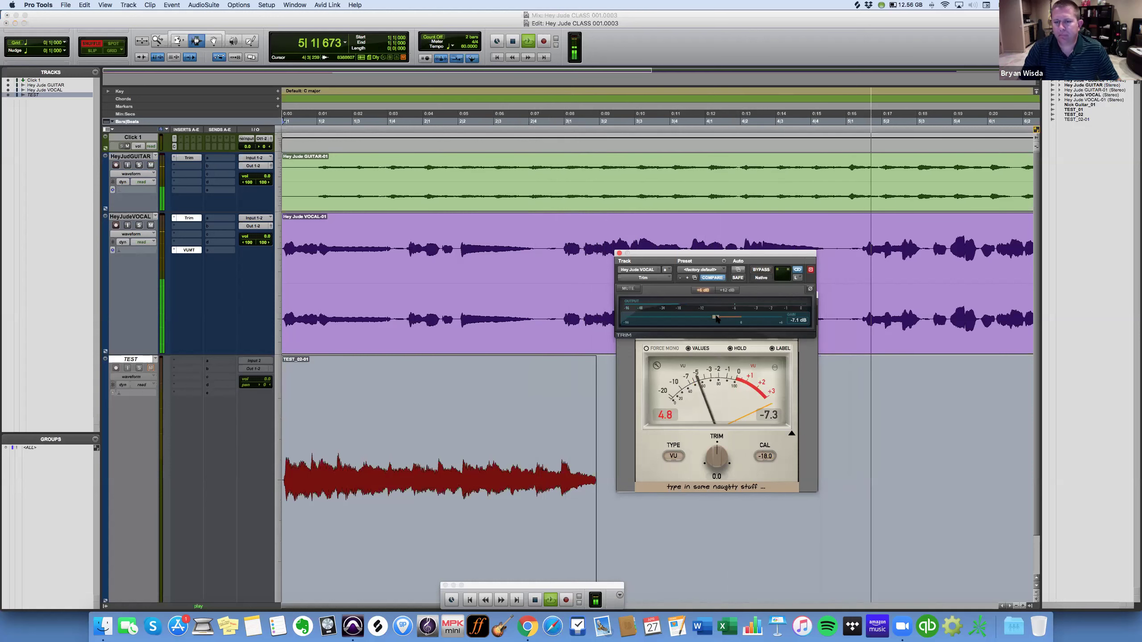
left_click(600, 365)
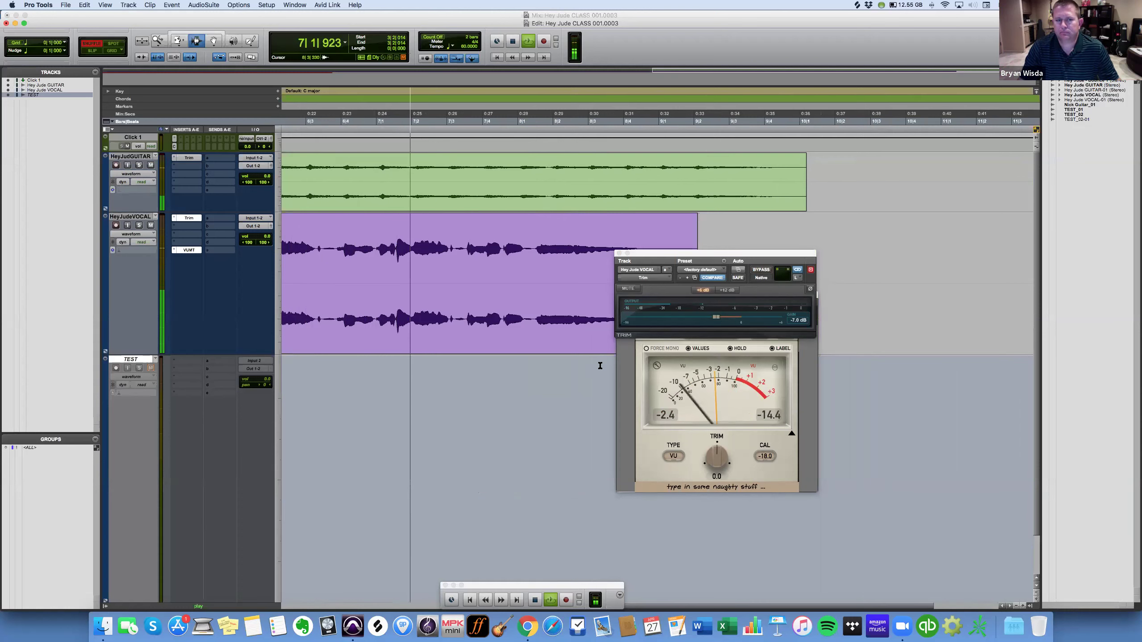
key("space")
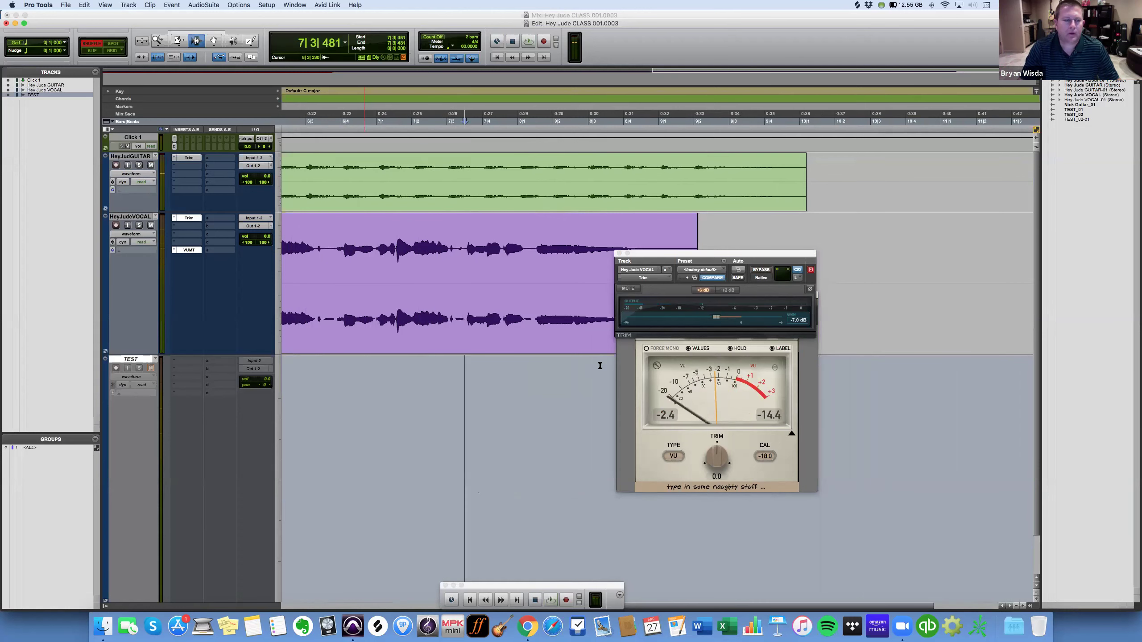
Save the session under the new name Hey Jude CLASS 001.0004.
left_click(66, 5)
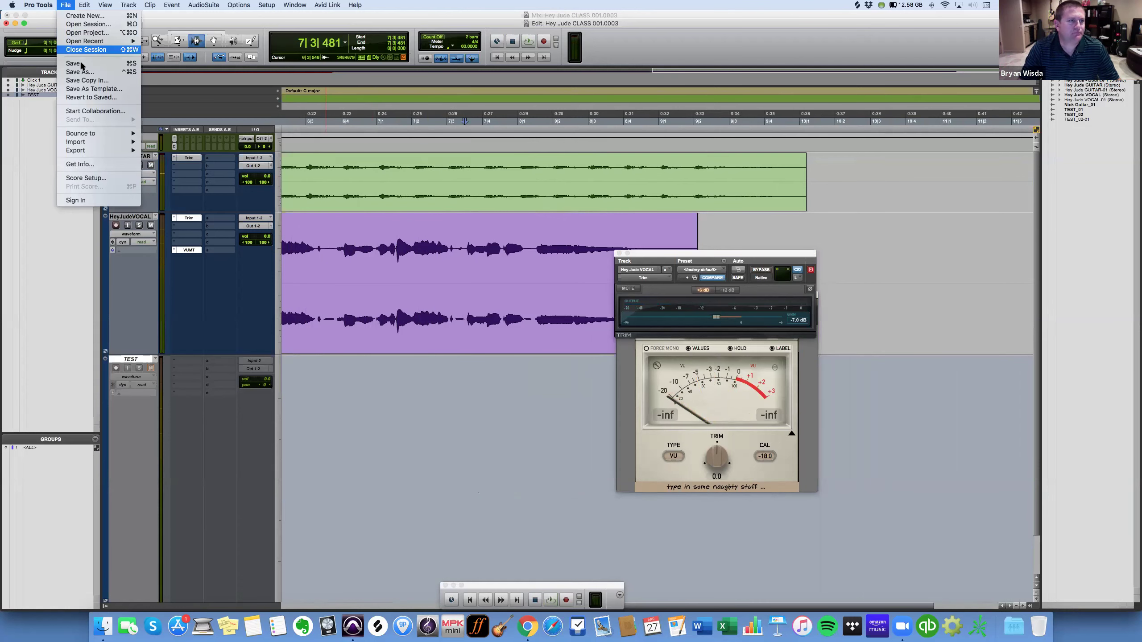
left_click(80, 72)
left_click(609, 143)
key("Return")
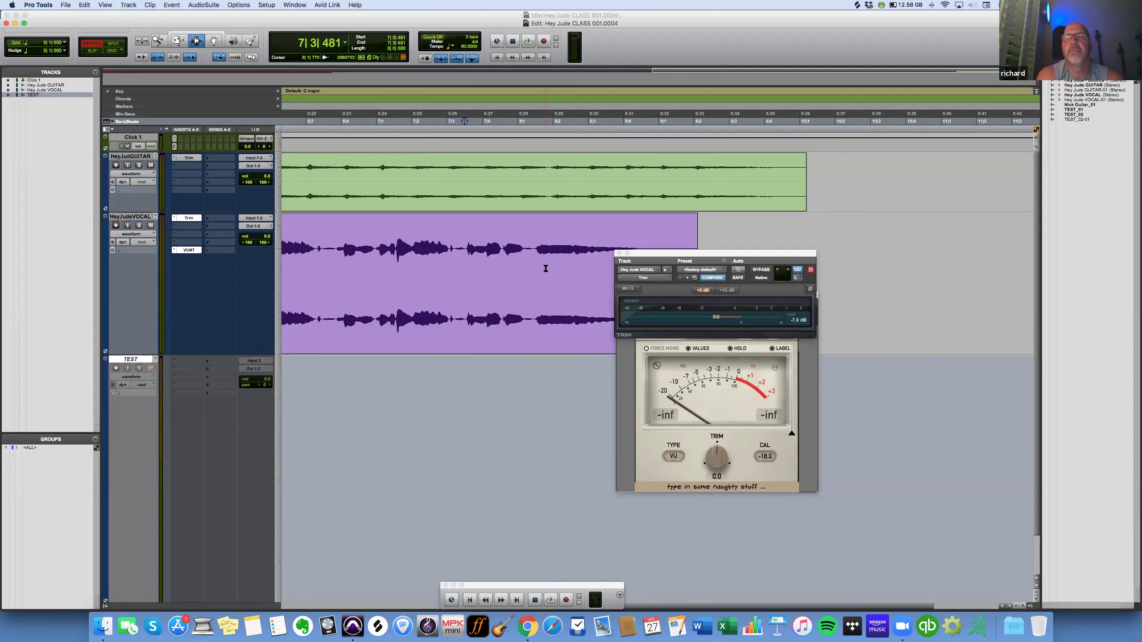
Switch to the Mix window and move the TEST track directly after Click 1.
key("super+equal")
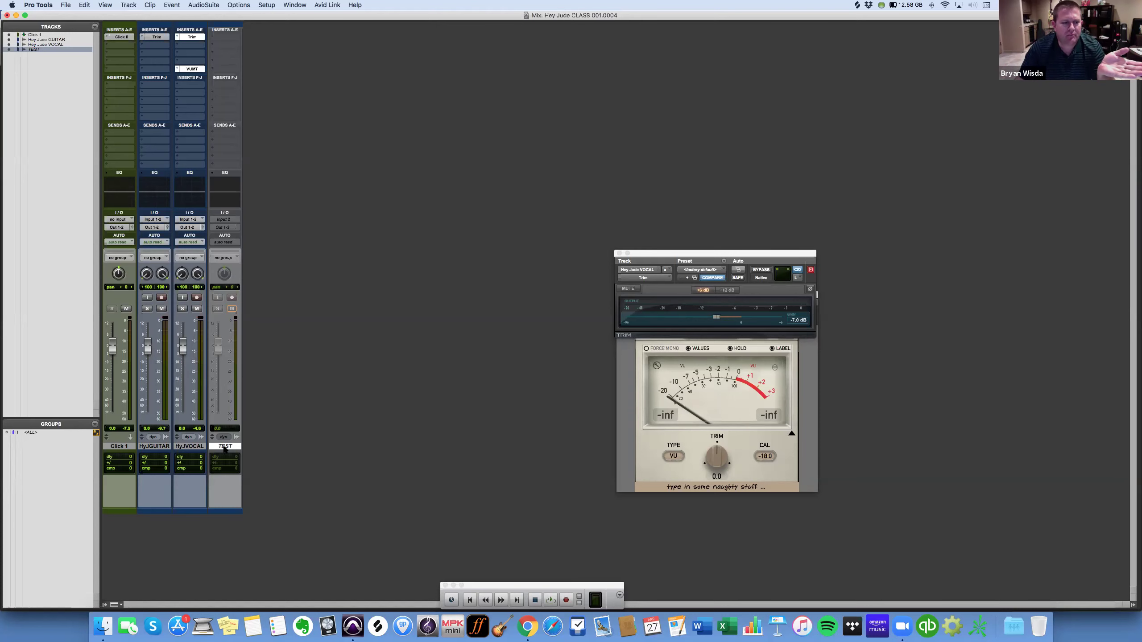
left_click_drag(153, 446, 145, 445)
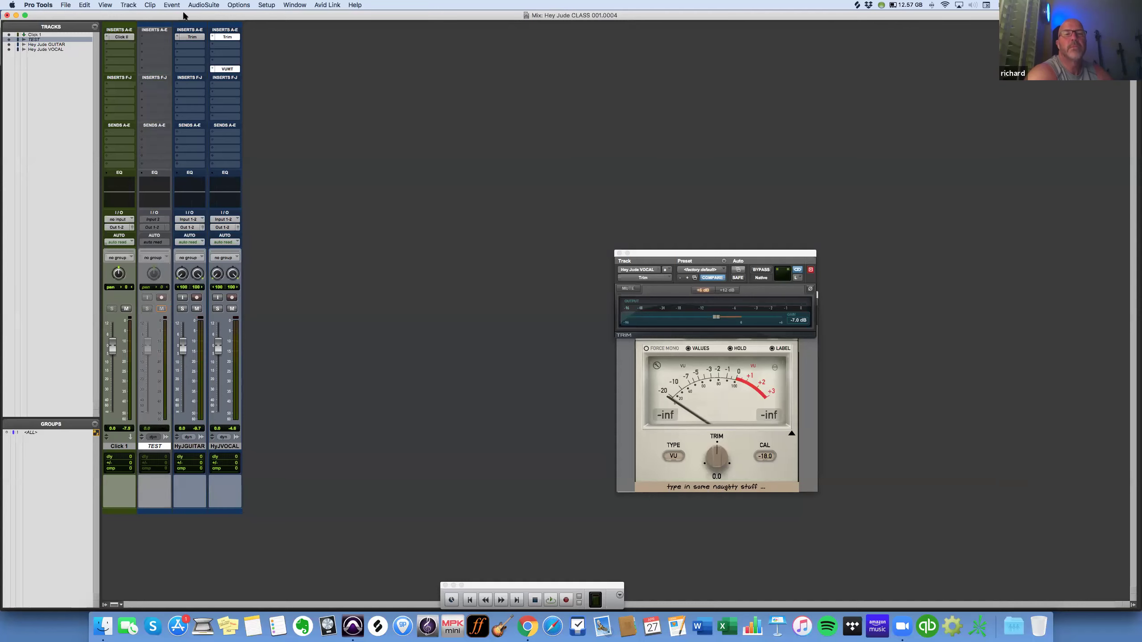
Create one stereo instrument track in ticks named MIDI BASS and place it after the Hey Jude VOCAL track.
left_click(129, 5)
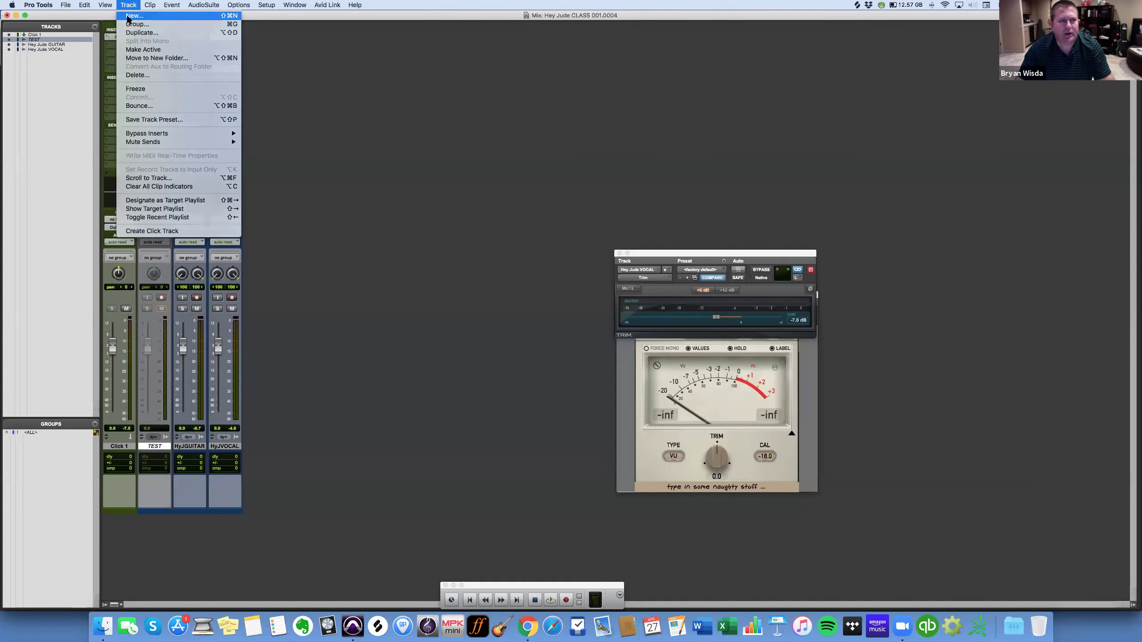
left_click(130, 16)
left_click(486, 219)
left_click(474, 226)
left_click(532, 217)
left_click(534, 255)
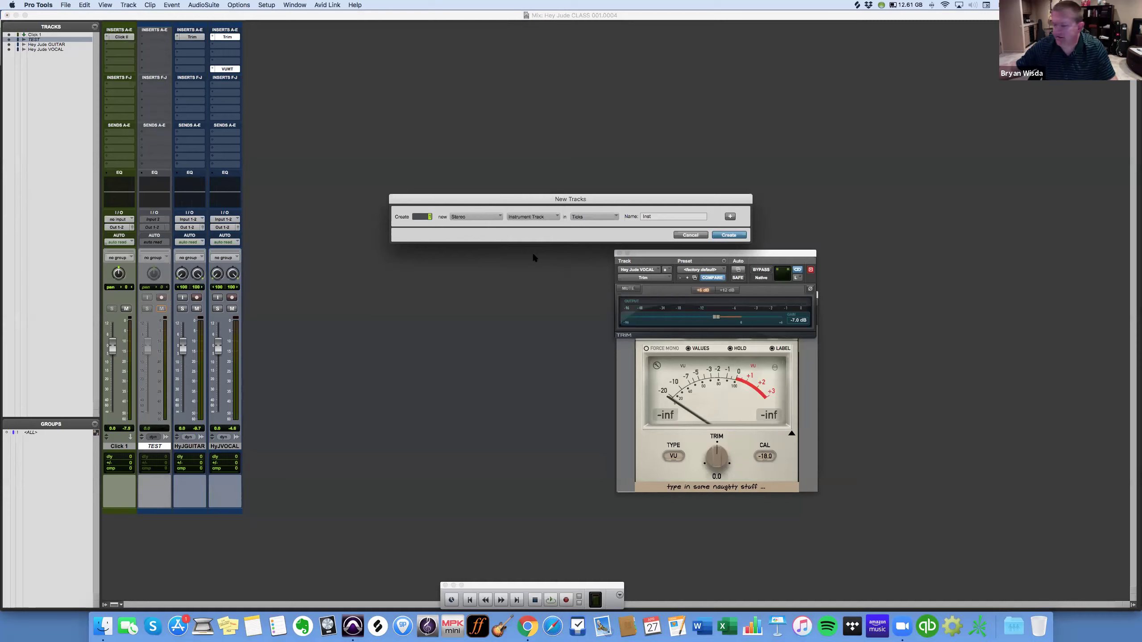
left_click(656, 216)
type("MIDI BASS")
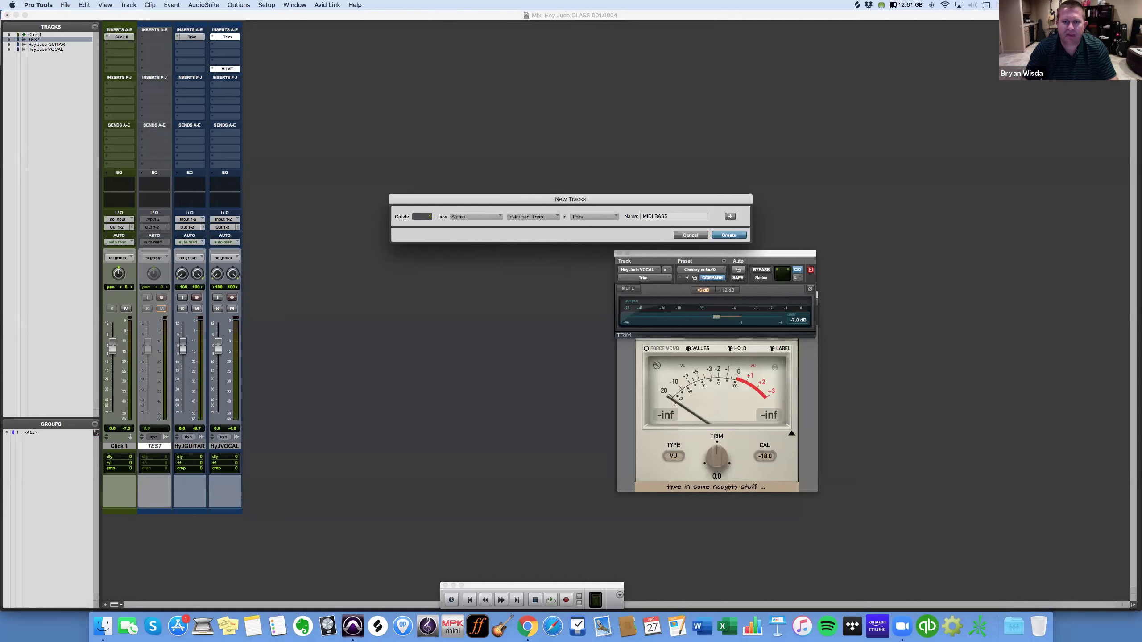
key("Return")
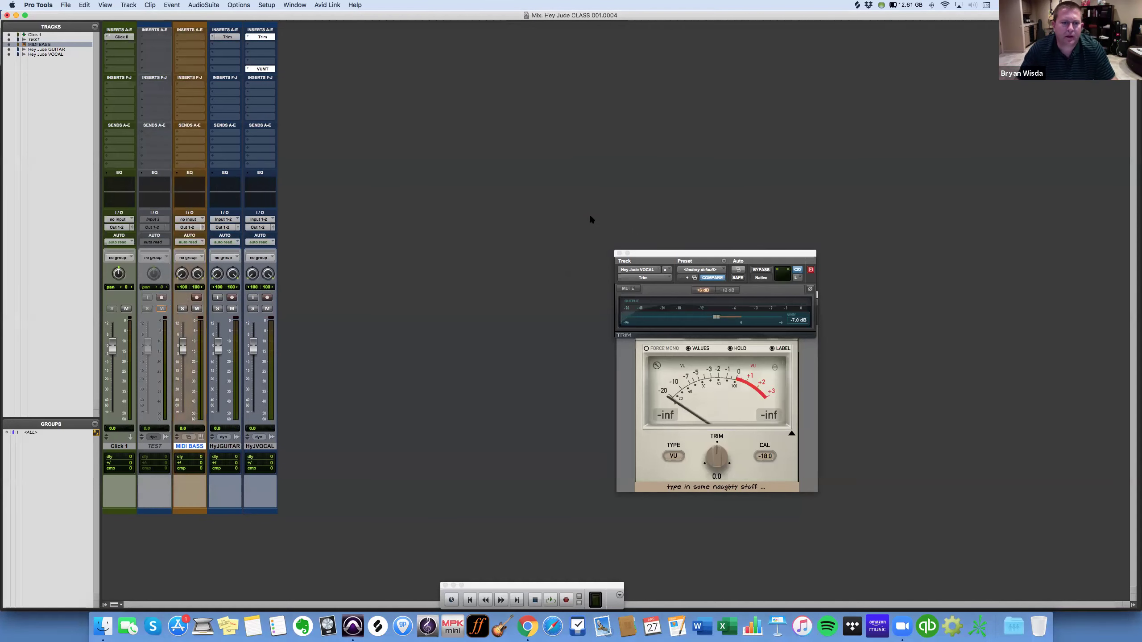
left_click(295, 446)
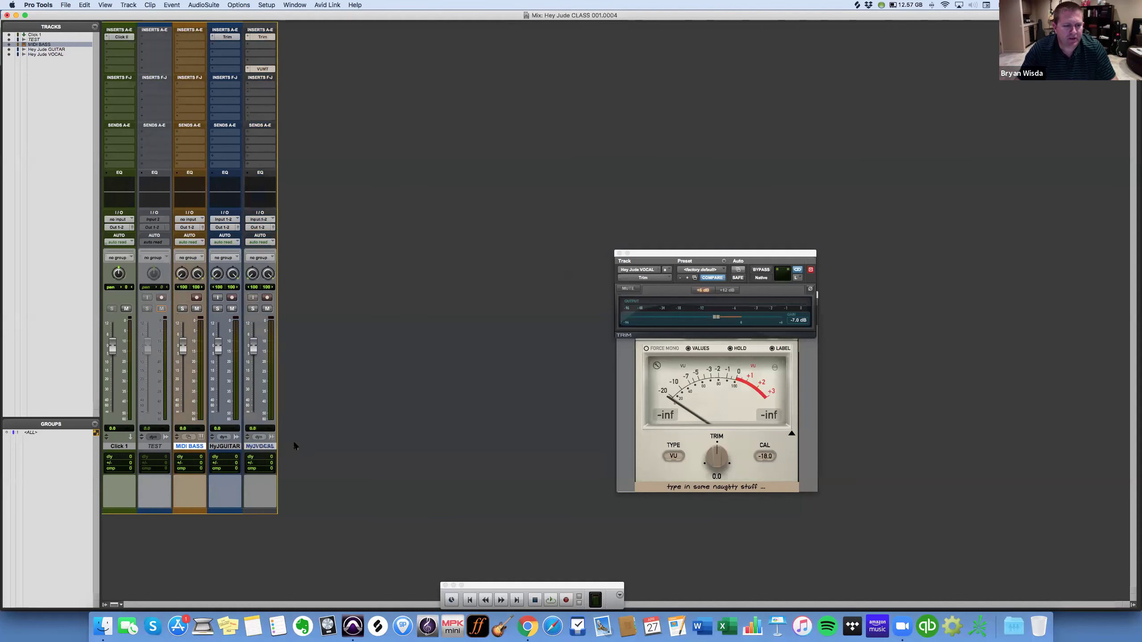
left_click_drag(273, 448, 274, 448)
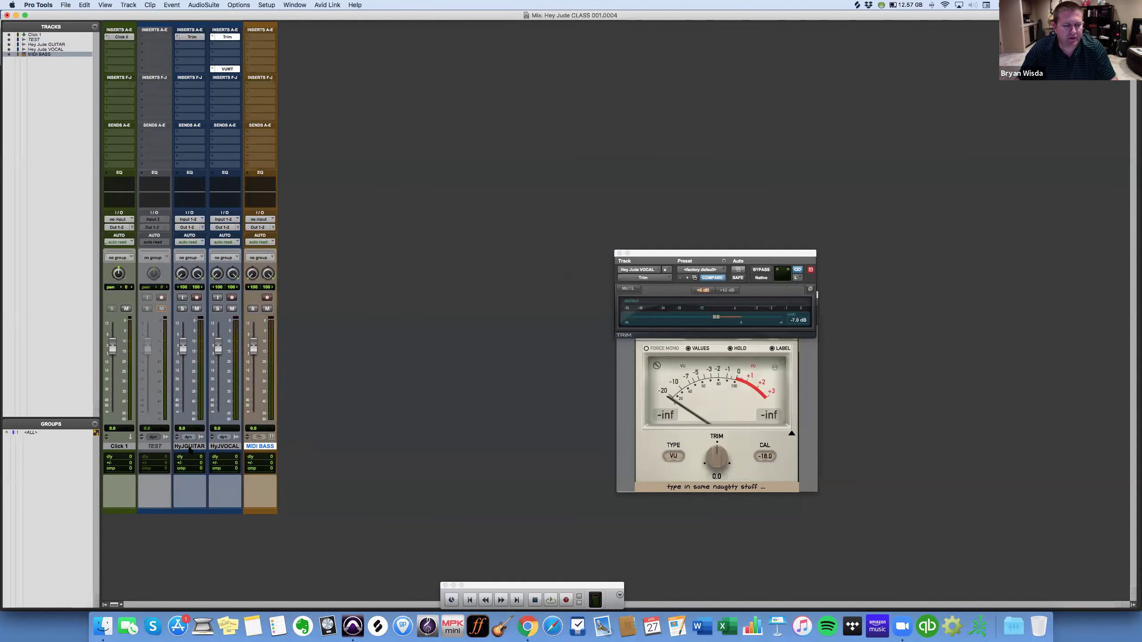
Color the Hey Jude GUITAR track pink and the Hey Jude VOCAL track bright green.
double_click(188, 512)
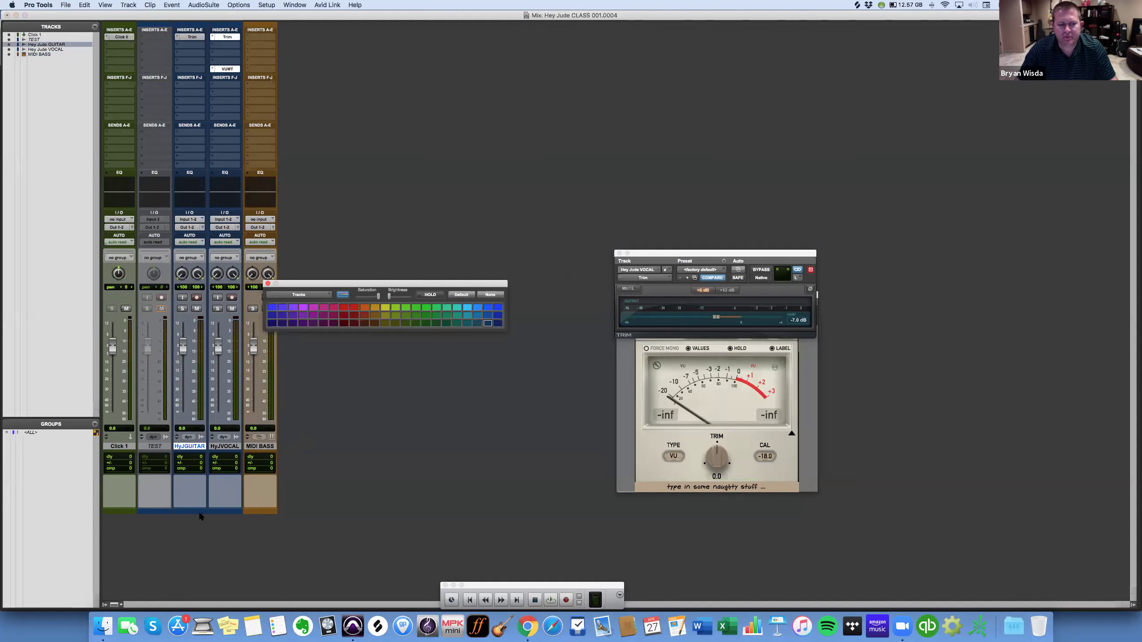
left_click(334, 308)
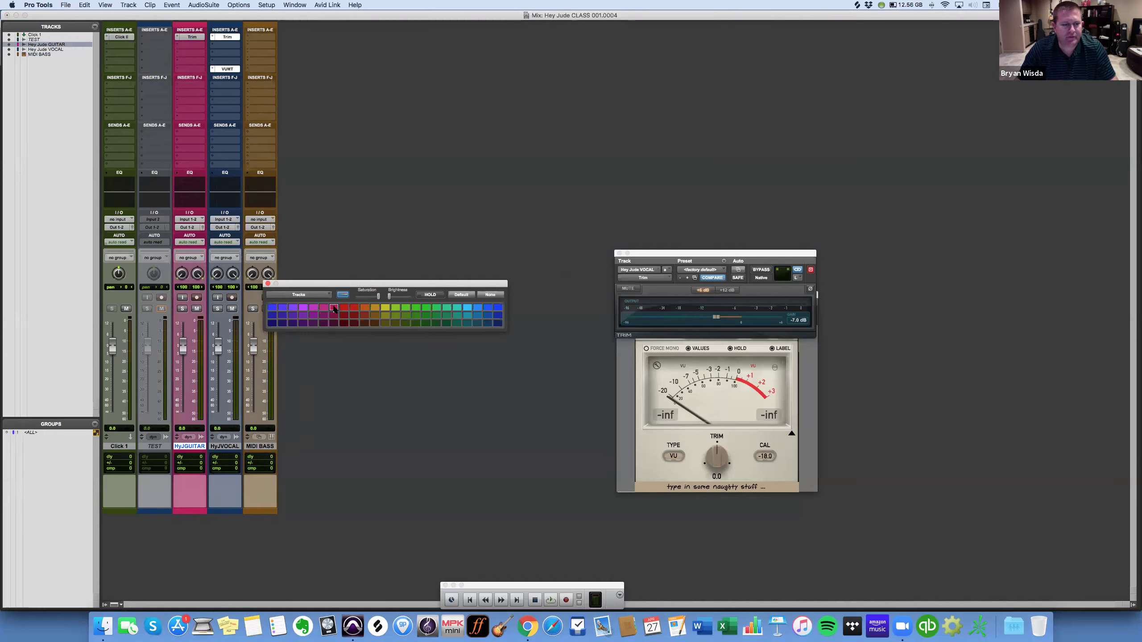
left_click(223, 512)
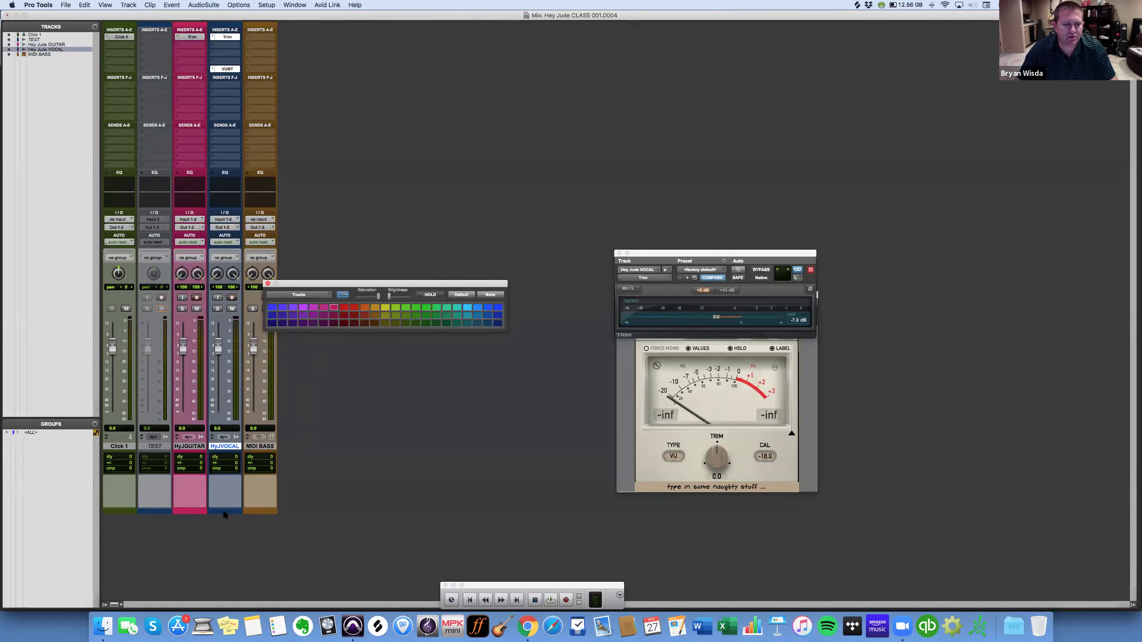
left_click(405, 308)
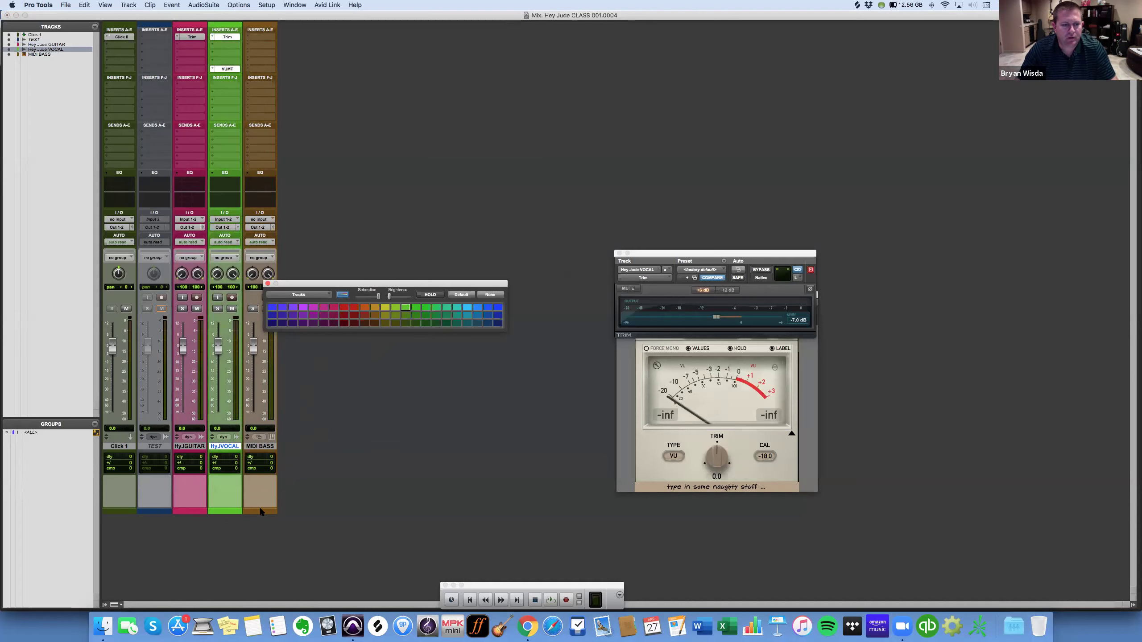
Close the color palette and create one stereo Aux Input track named MIX BUS.
left_click(372, 471)
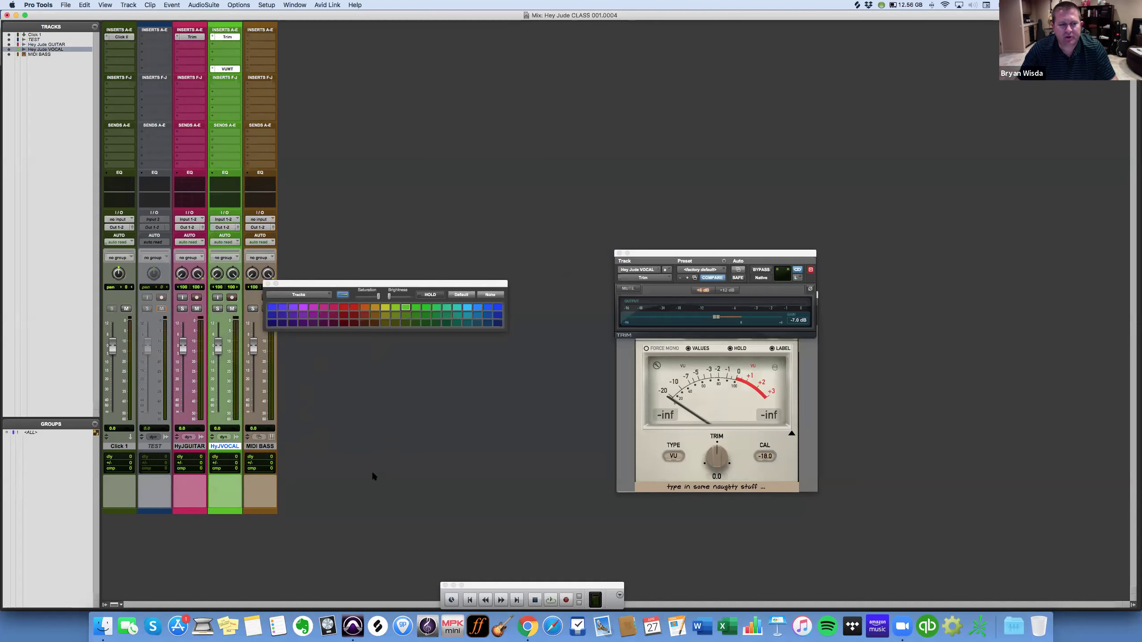
left_click(268, 283)
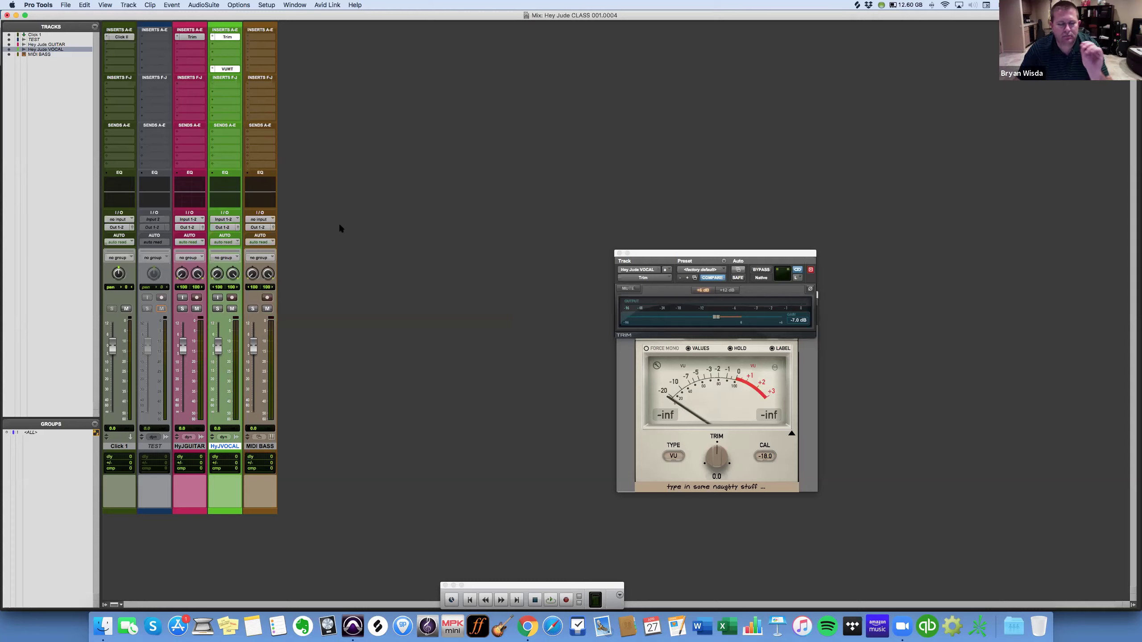
left_click(128, 5)
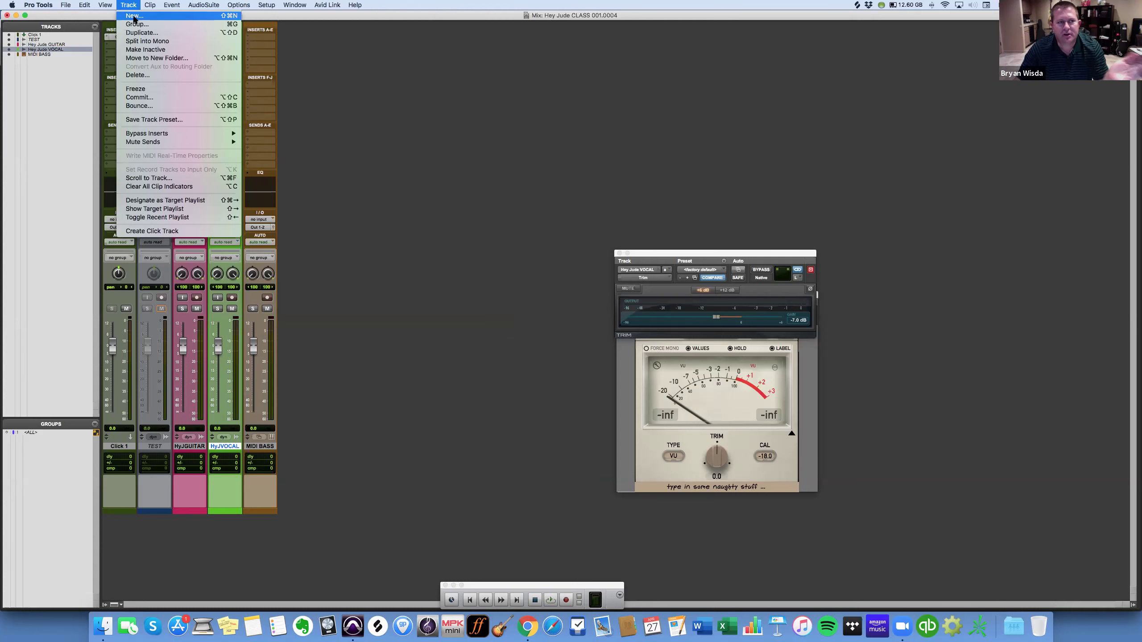
left_click(133, 16)
left_click(471, 217)
left_click(469, 227)
left_click(537, 218)
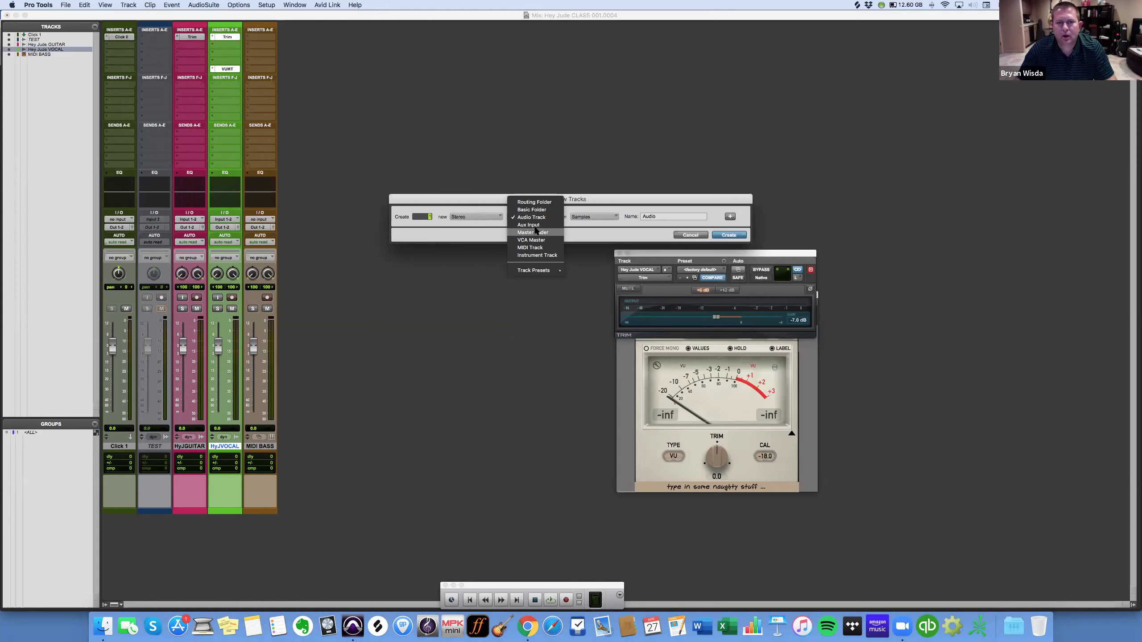
left_click(535, 224)
key("Tab")
type("MIX")
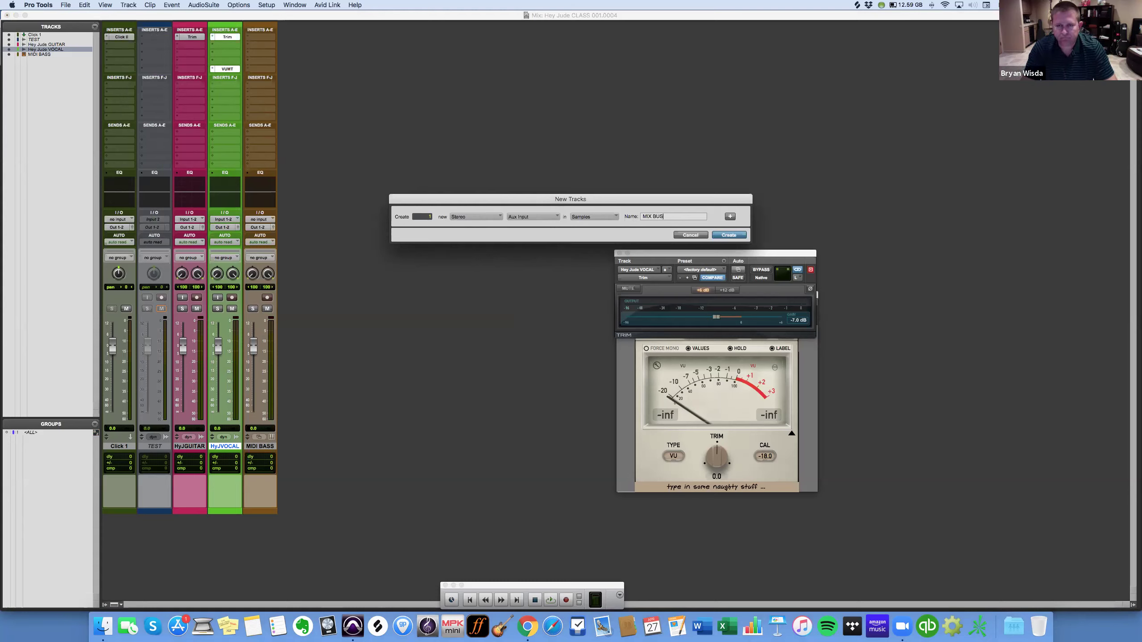
key("Return")
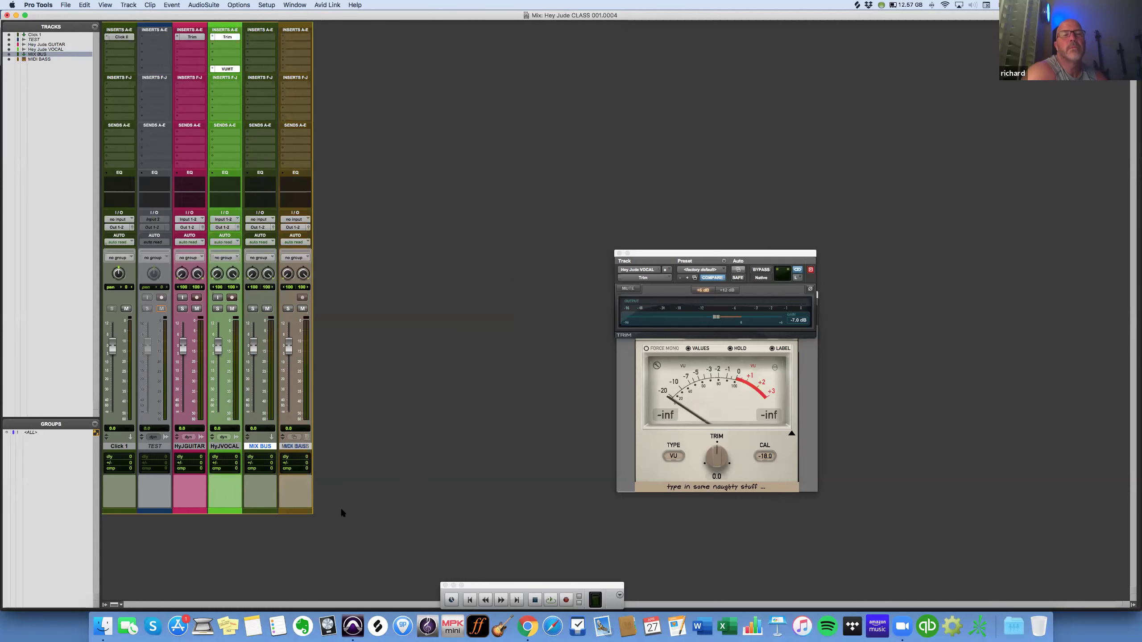
Place the MIX BUS track after MIDI BASS and color it yellow.
double_click(296, 511)
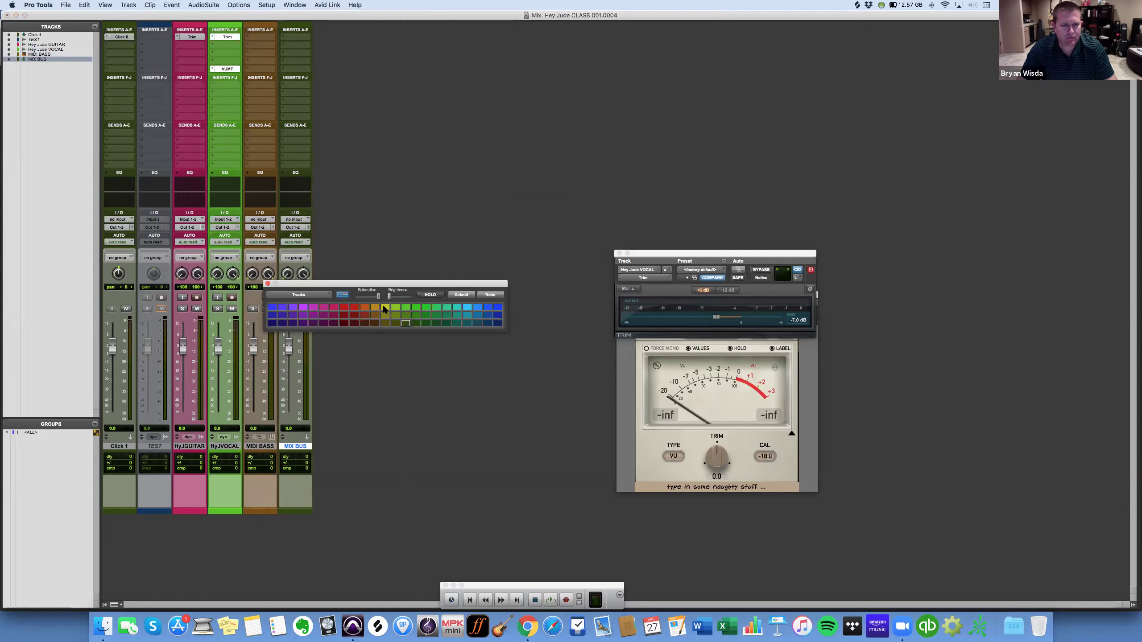
left_click(384, 308)
left_click(268, 284)
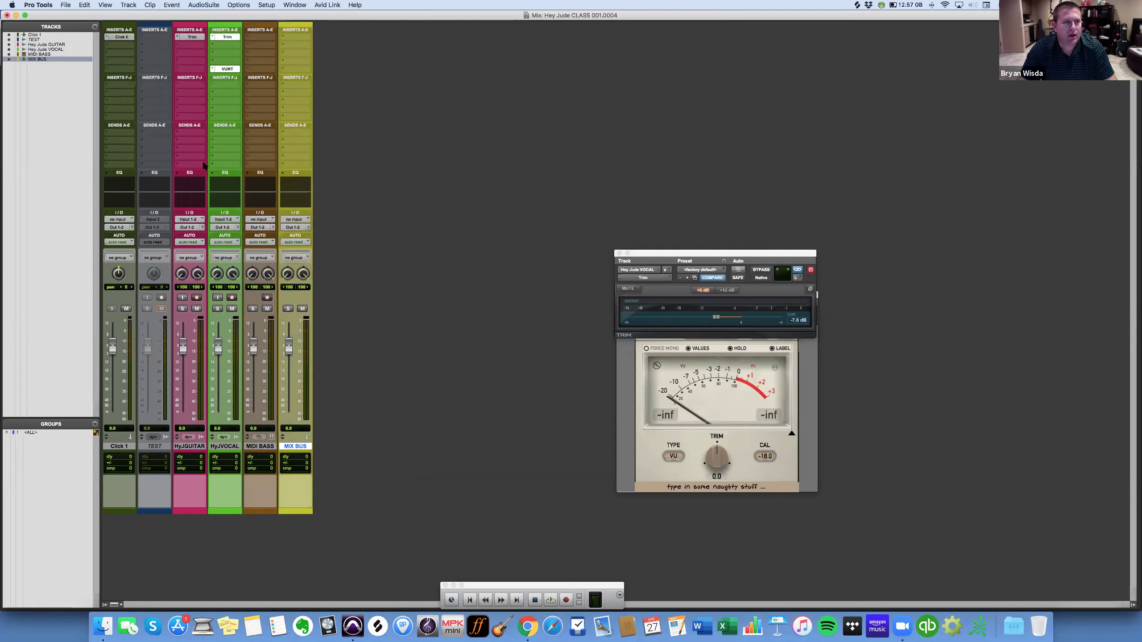
Create one stereo Master Fader track named MASTER after the MIX BUS track.
left_click(128, 5)
key("Return")
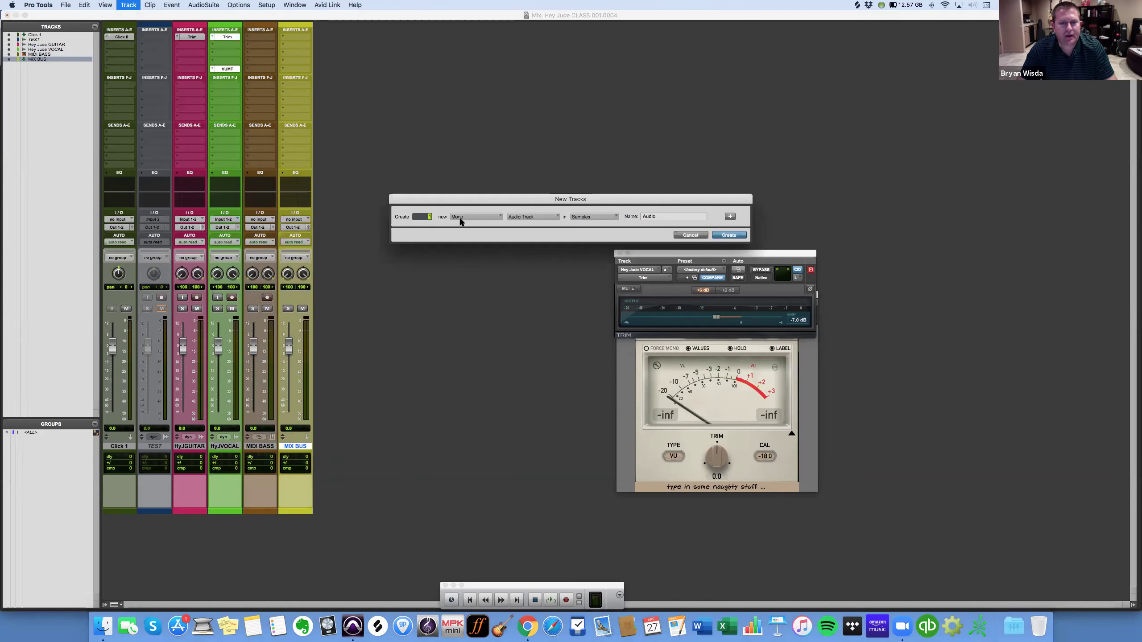
left_click(467, 217)
left_click(521, 218)
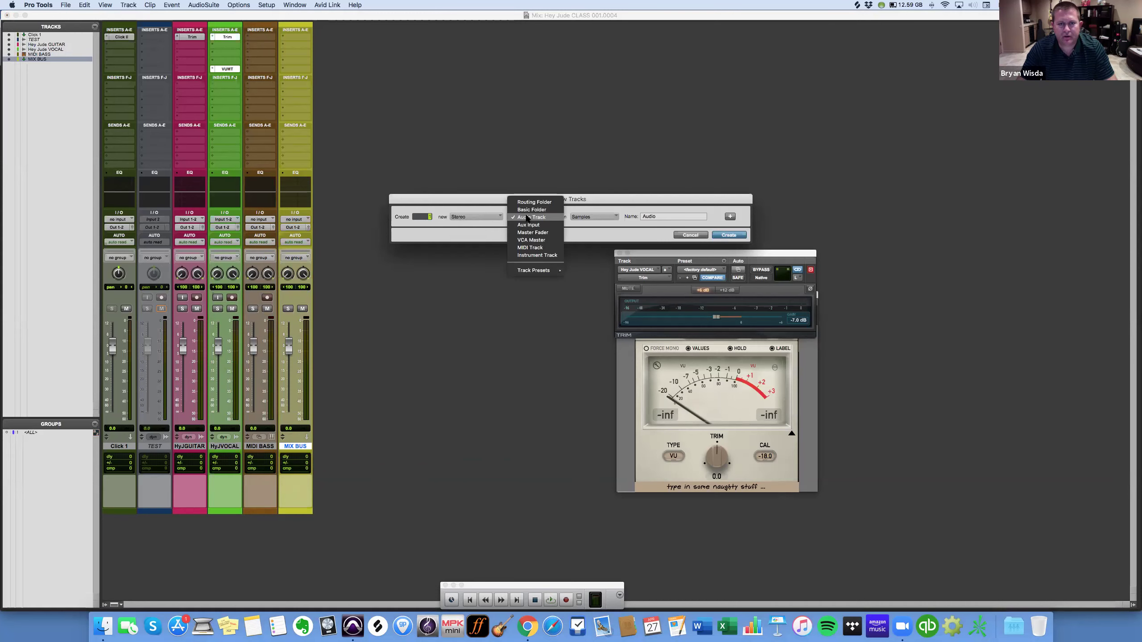
left_click(531, 233)
double_click(665, 214)
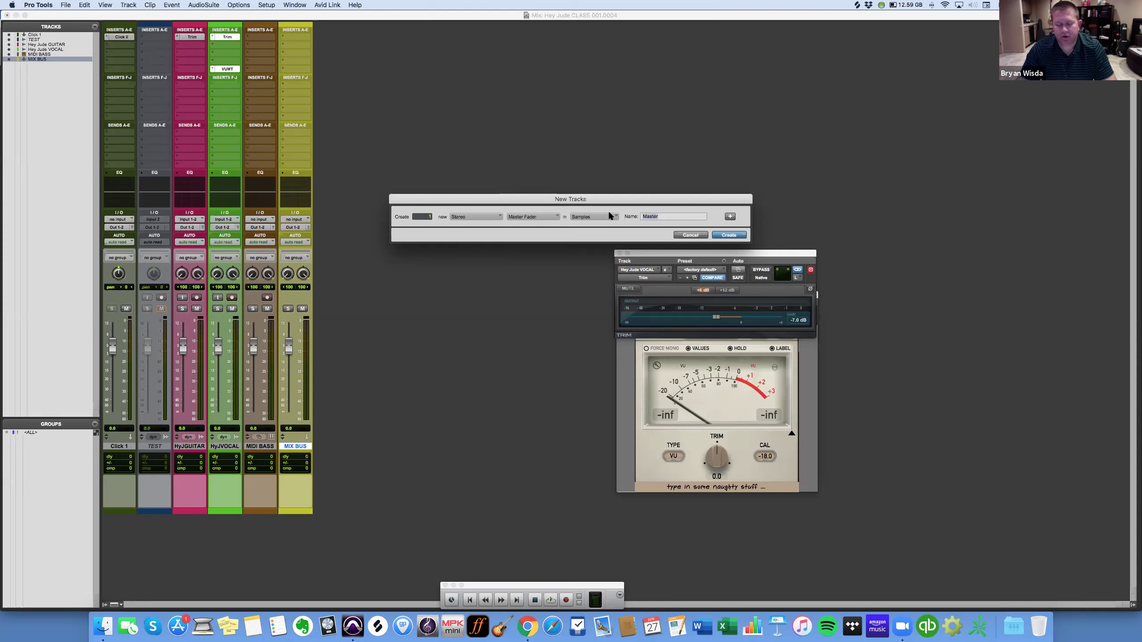
type("MASTER")
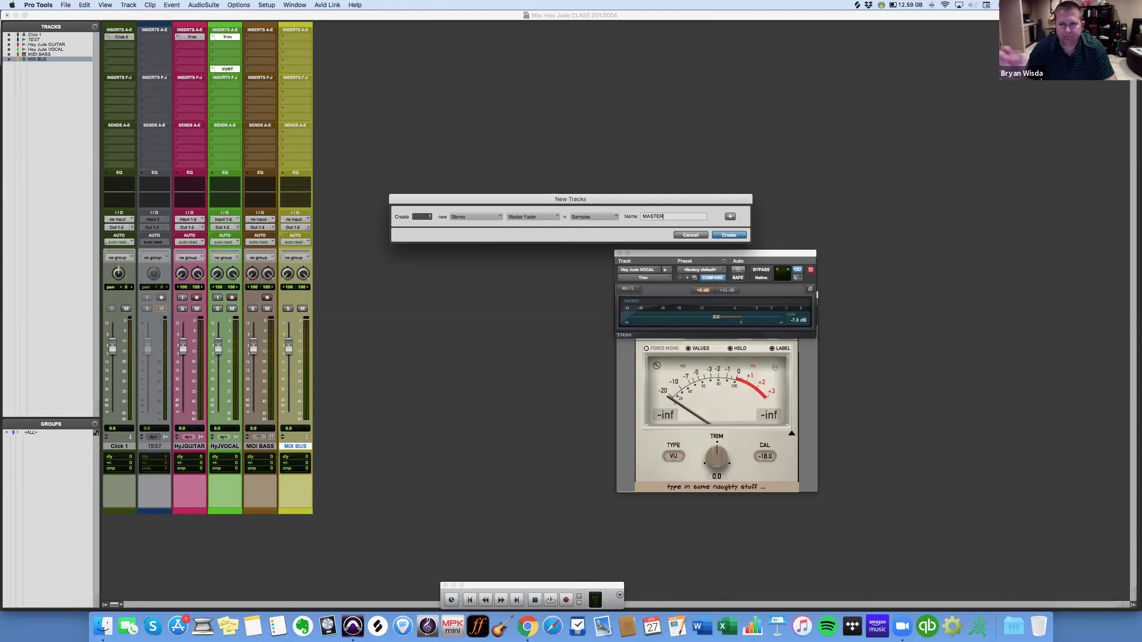
key("Return")
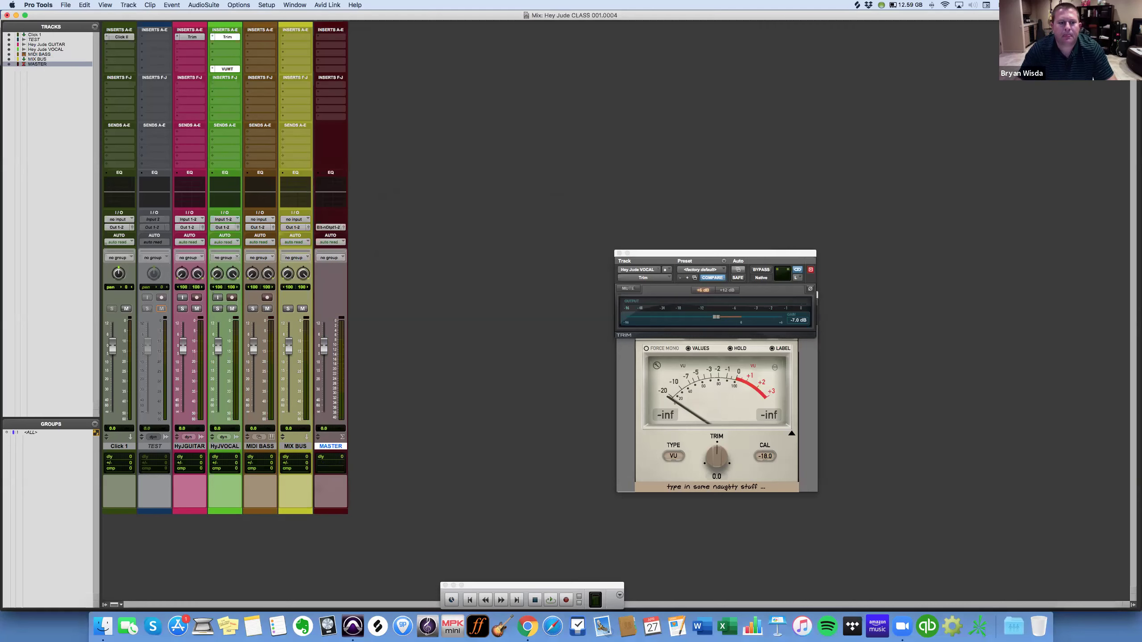
Color the MASTER track bright red and close the color palette.
double_click(331, 512)
left_click(343, 308)
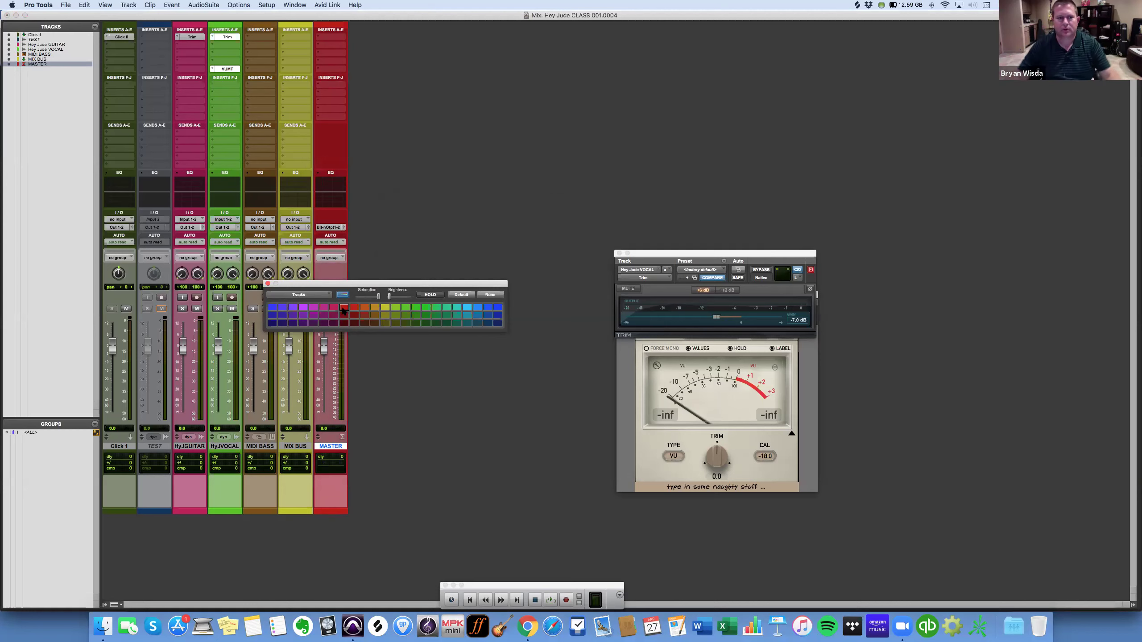
left_click(268, 284)
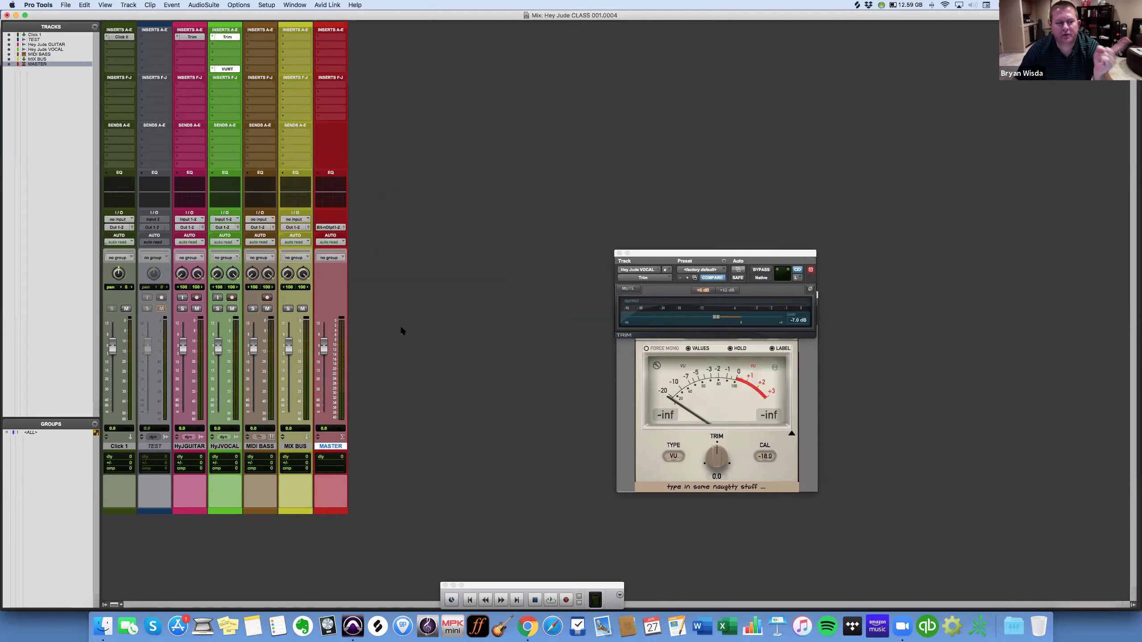
Check the output assignments available for the Hey Jude GUITAR, Hey Jude VOCAL and MIDI BASS tracks.
left_click(189, 227)
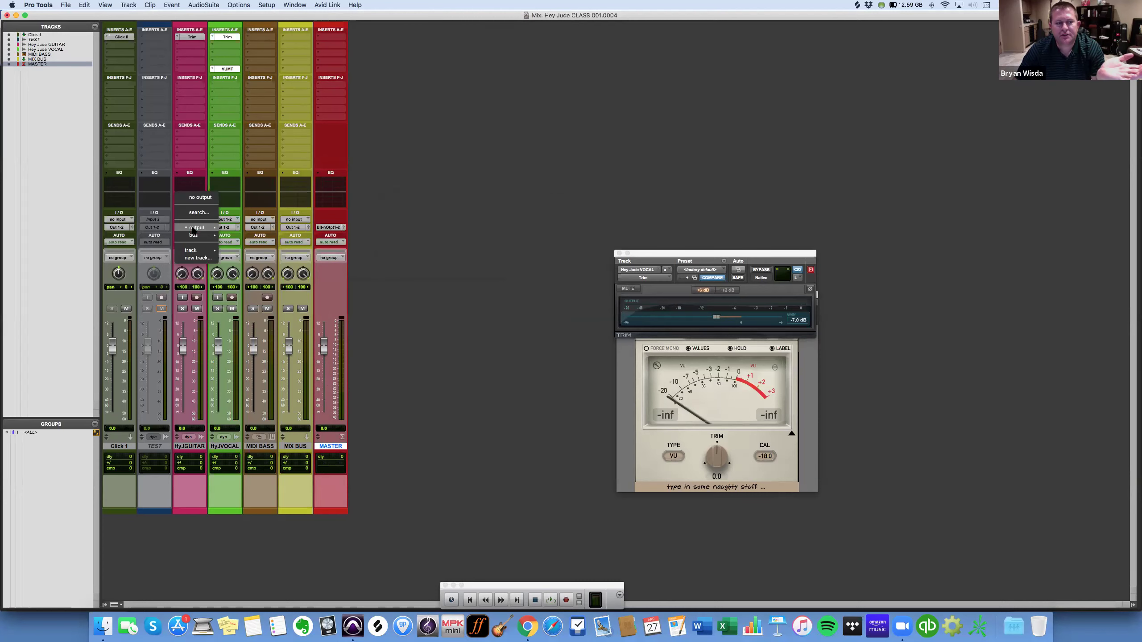
mouse_move(214, 228)
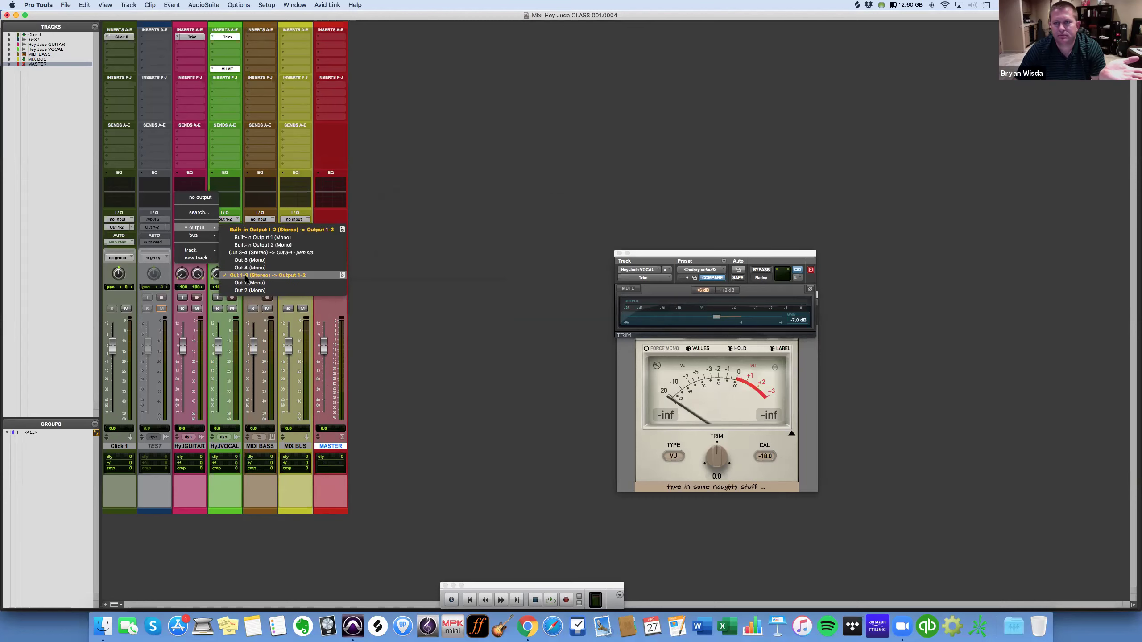
left_click(368, 261)
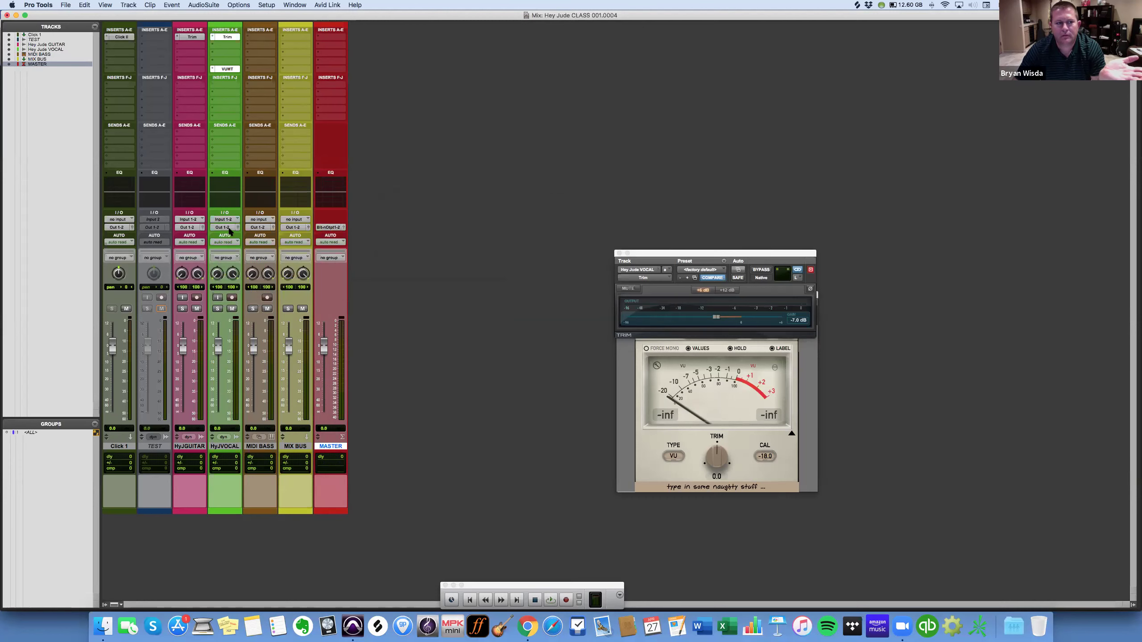
left_click(227, 228)
mouse_move(231, 229)
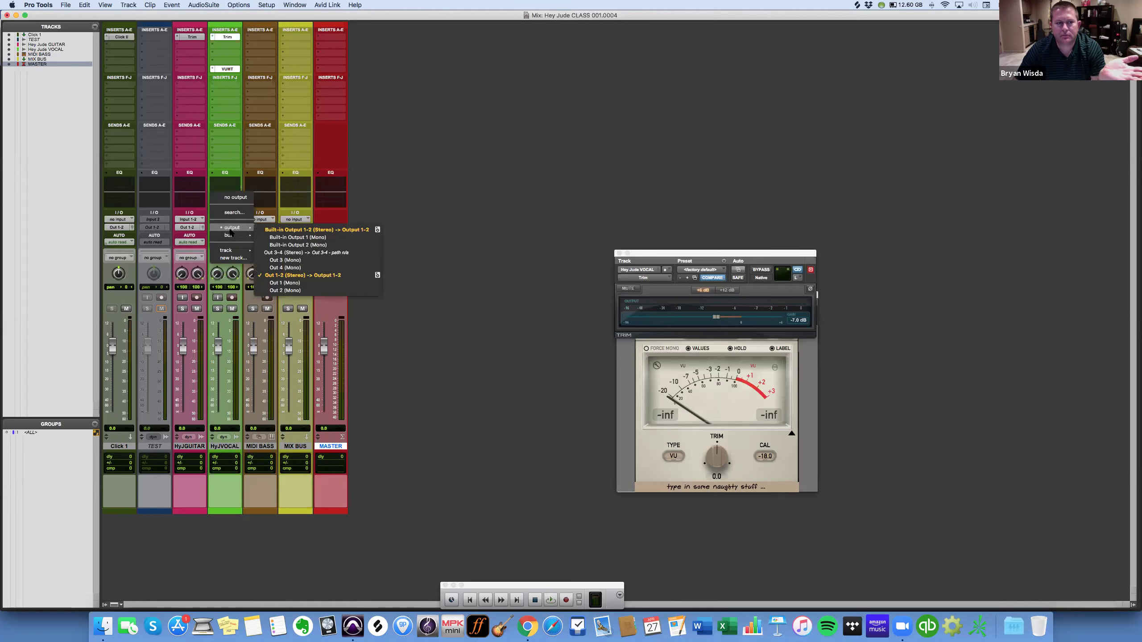
left_click(572, 234)
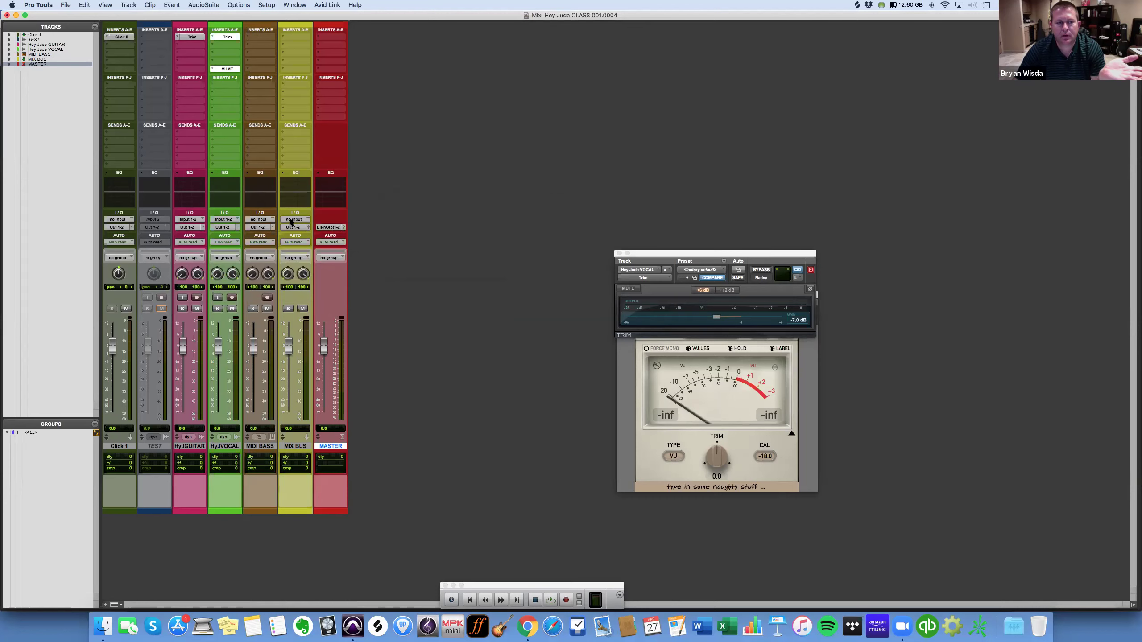
left_click(258, 228)
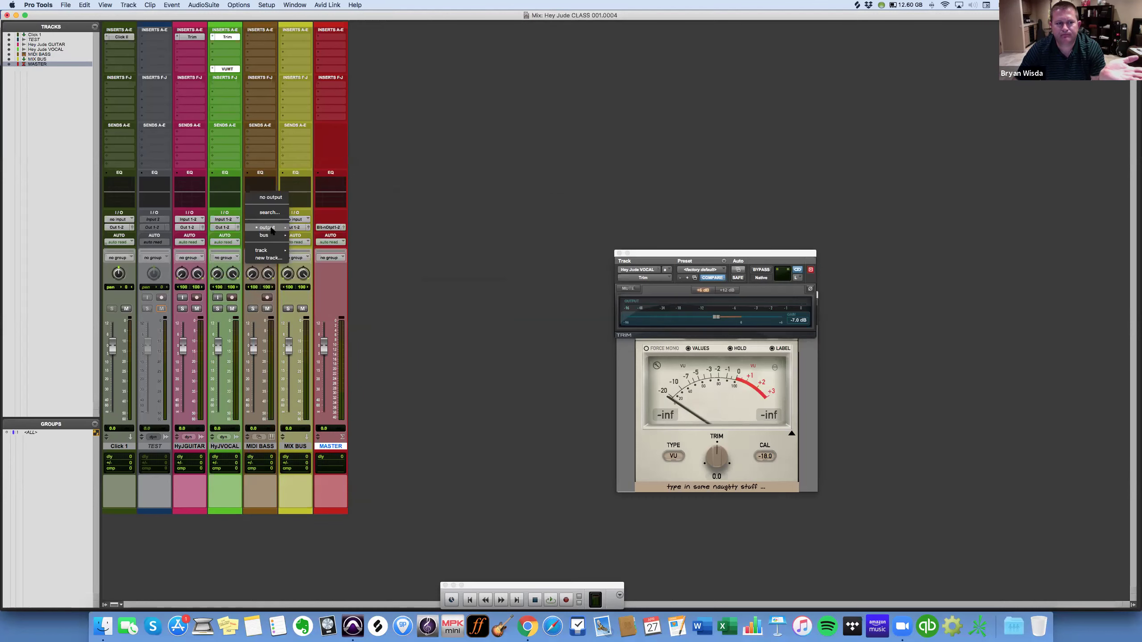
left_click(501, 195)
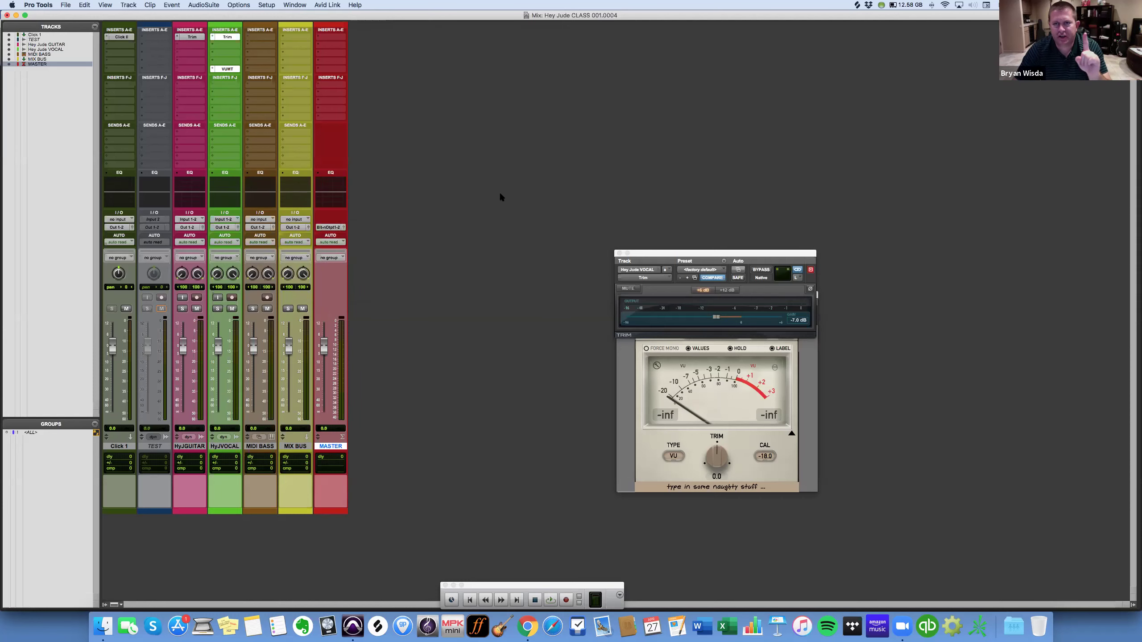
Route the outputs of the Hey Jude GUITAR, Hey Jude VOCAL and MIDI BASS tracks to the MIX BUS (Stereo) track.
left_click(188, 227)
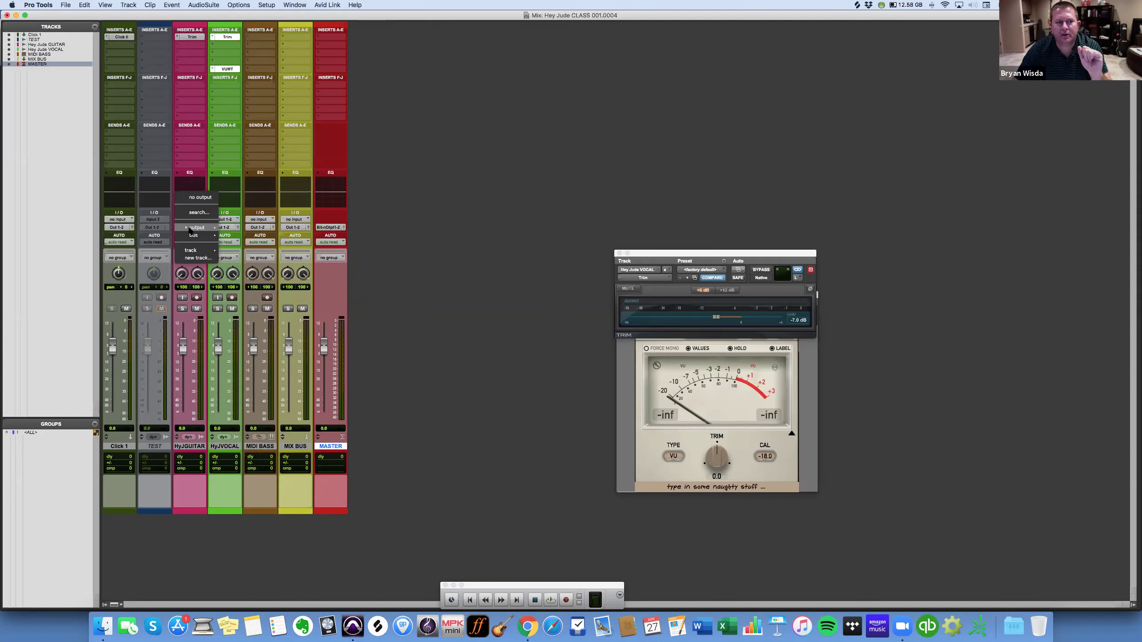
mouse_move(191, 252)
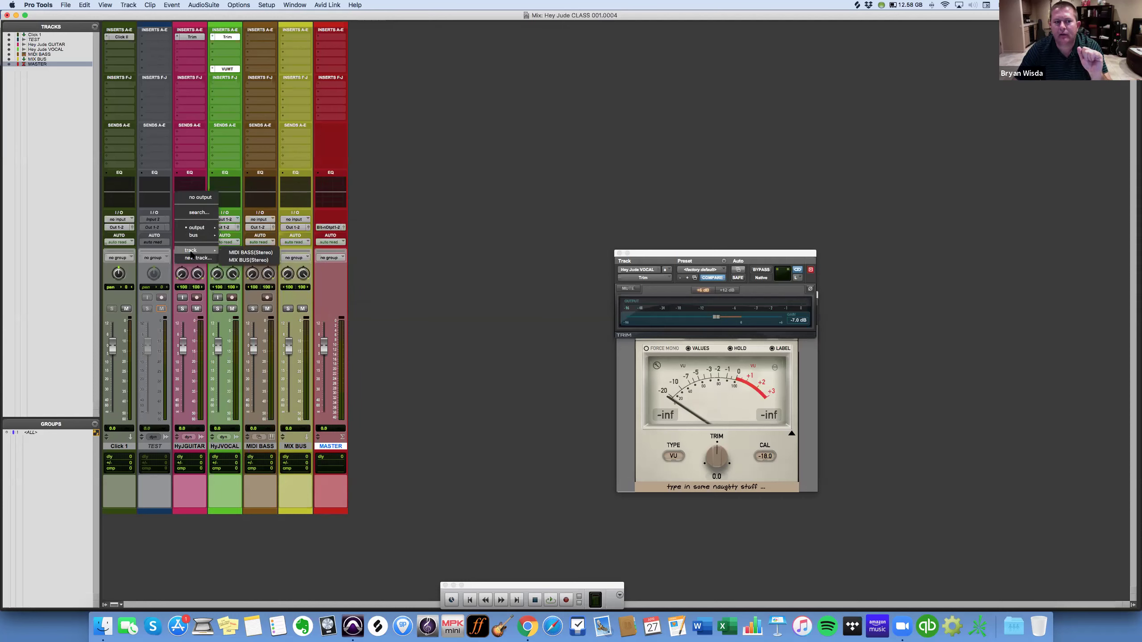
left_click(234, 260)
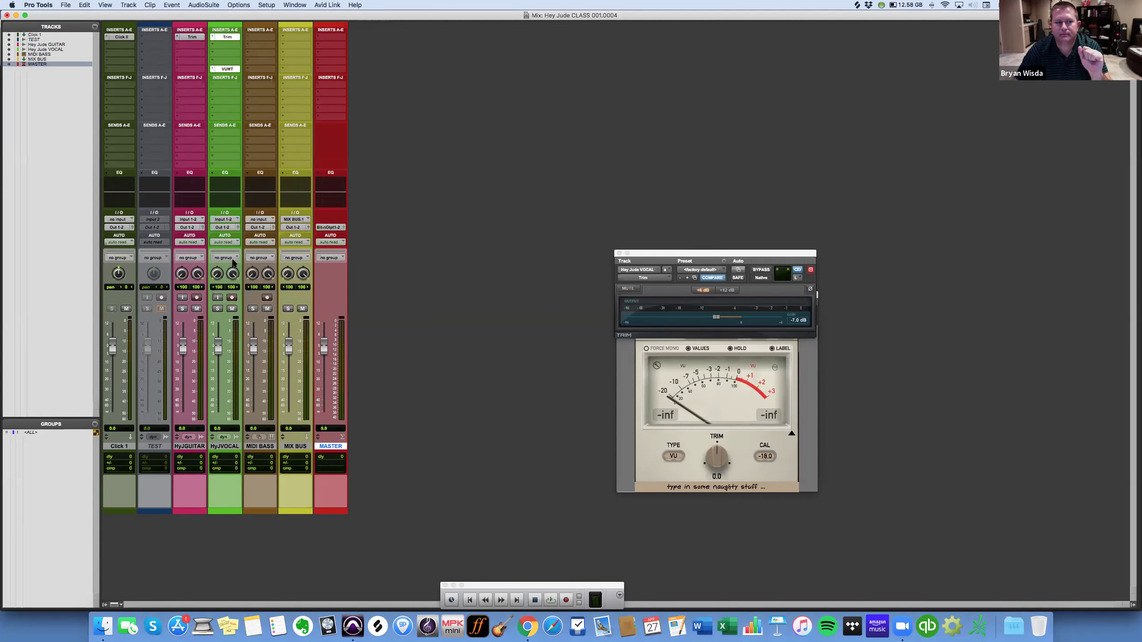
left_click(222, 227)
mouse_move(229, 251)
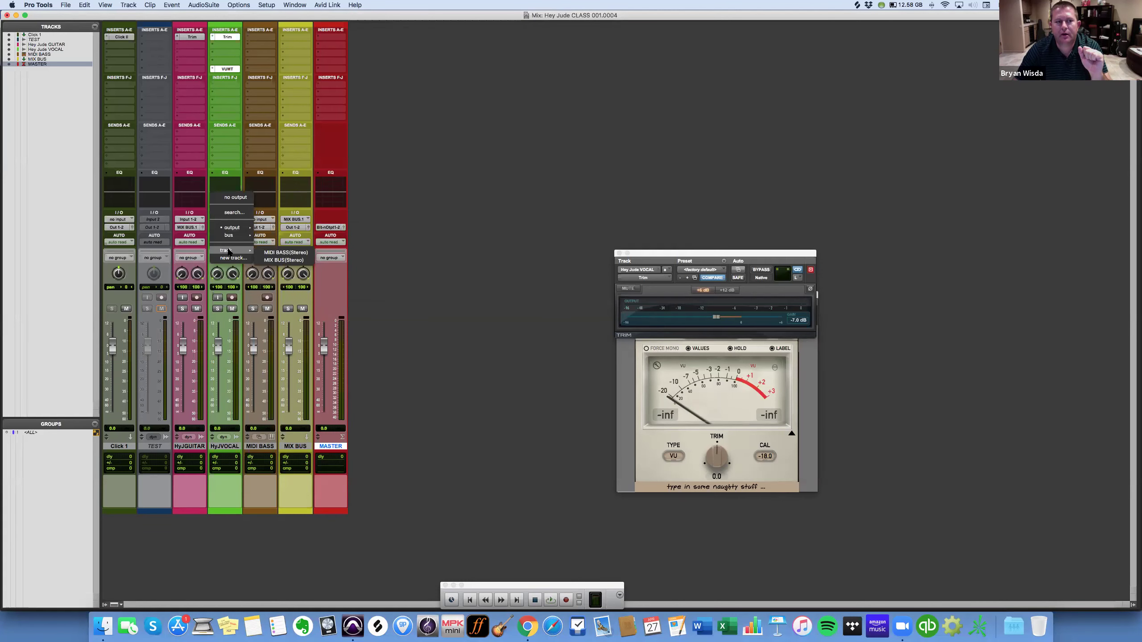
left_click(283, 260)
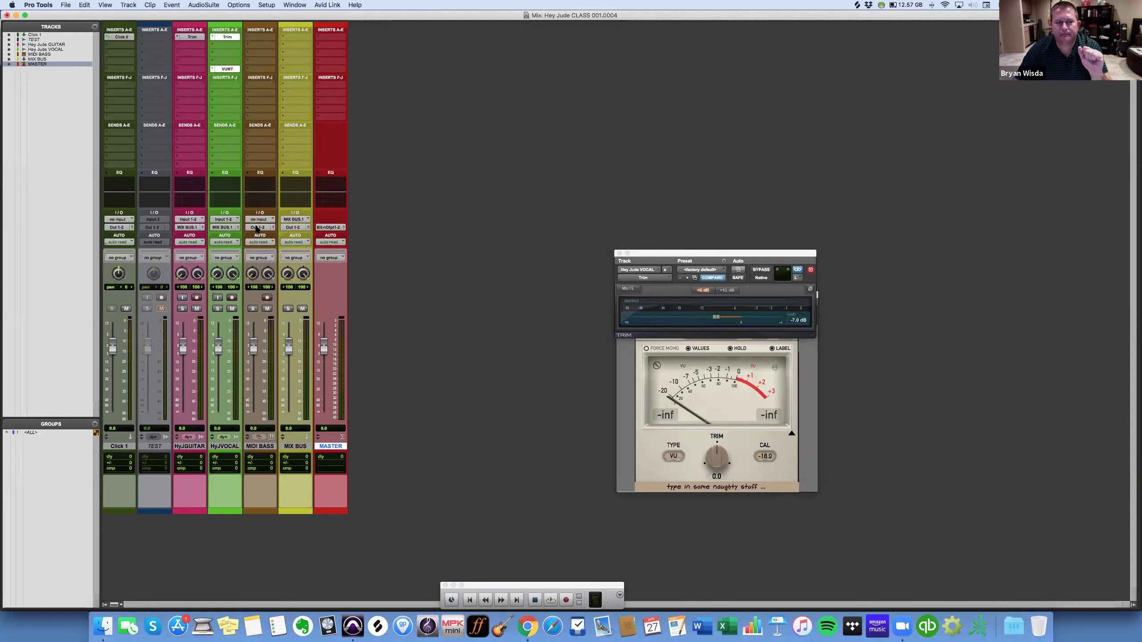
left_click(256, 228)
mouse_move(269, 251)
left_click(304, 260)
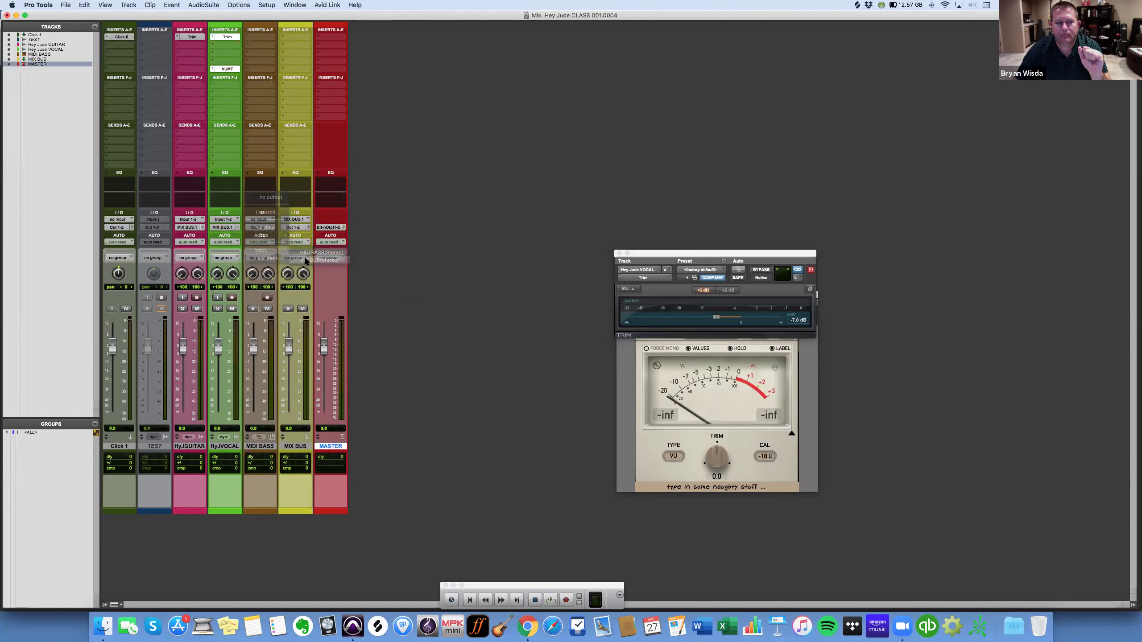
Check the output routing options of the MIX BUS track without changing its assignment.
left_click(295, 229)
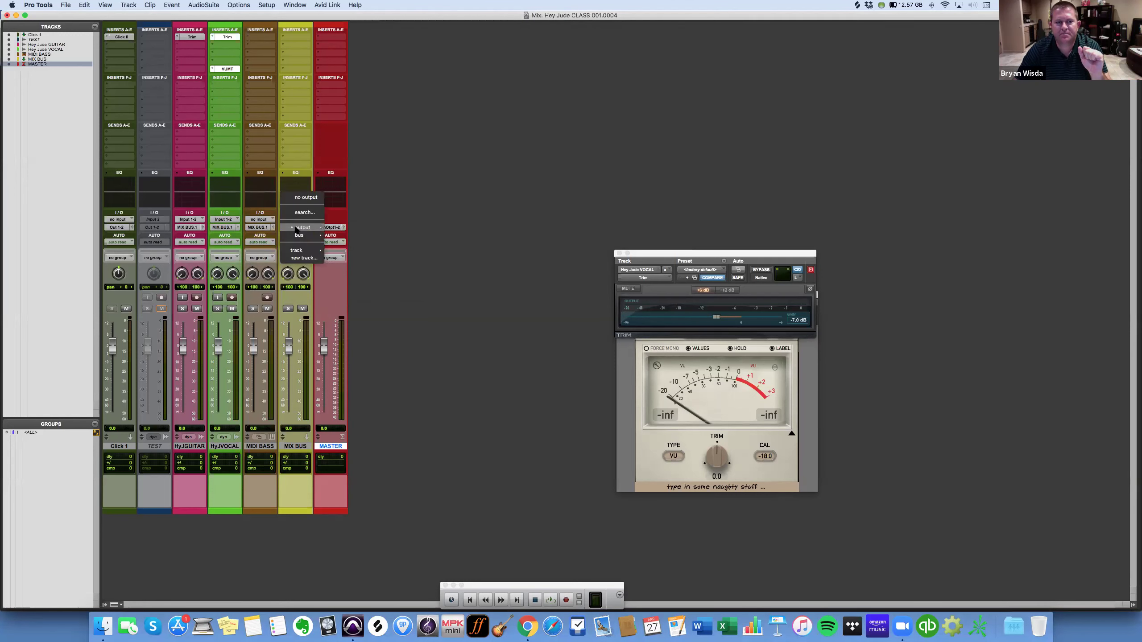
mouse_move(306, 251)
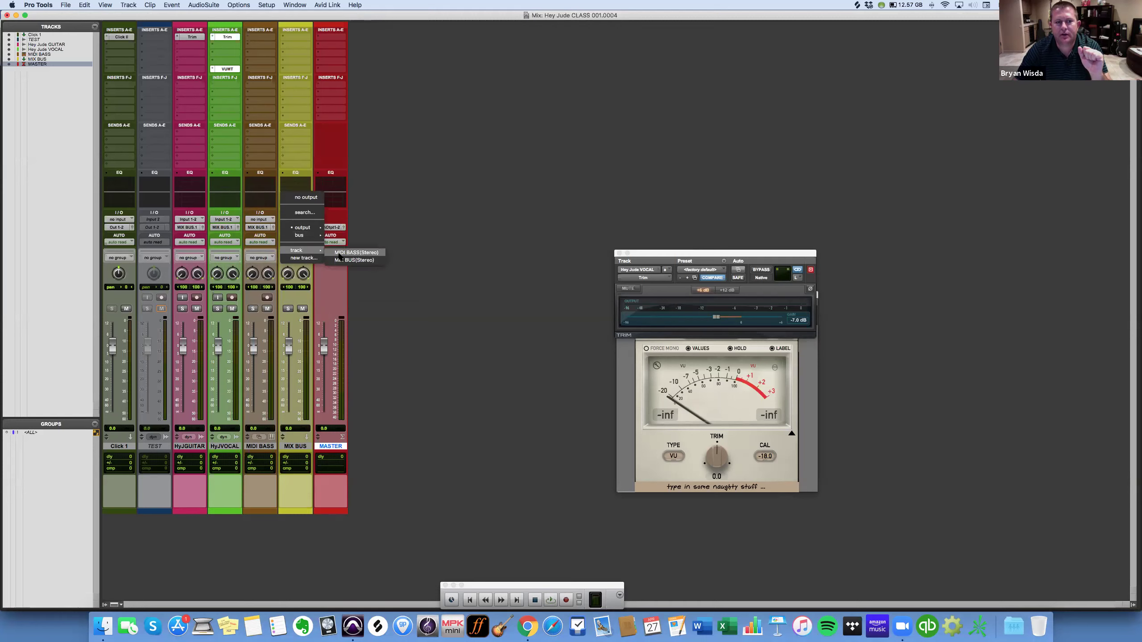
left_click(417, 216)
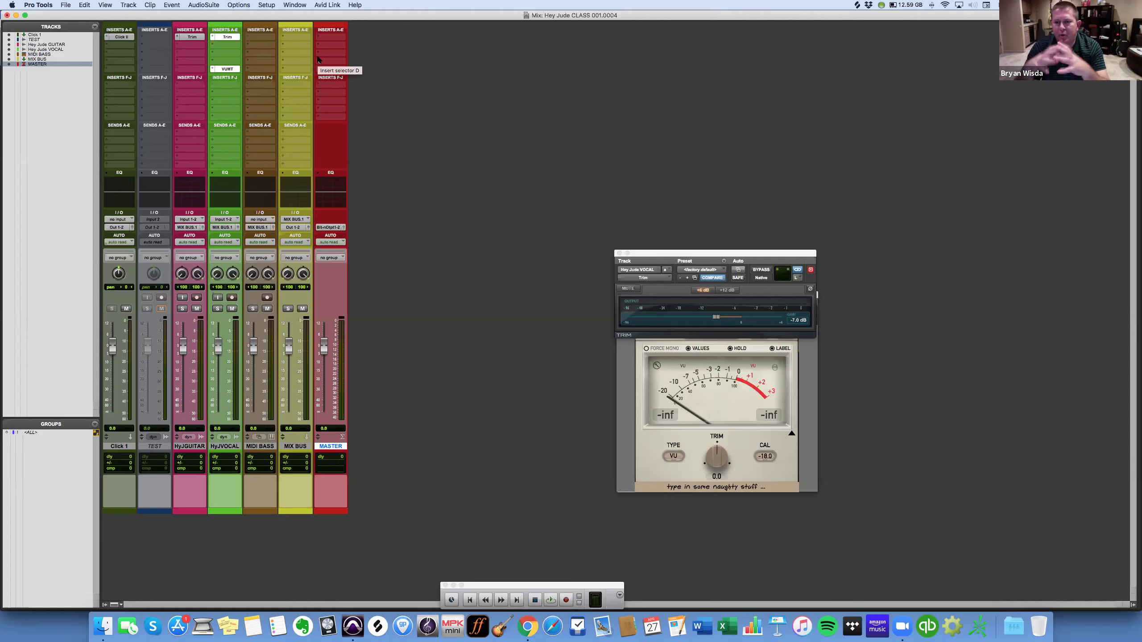
Close the Trim and VUMT plug-in windows of the Hey Jude VOCAL track.
left_click_drag(692, 253, 626, 204)
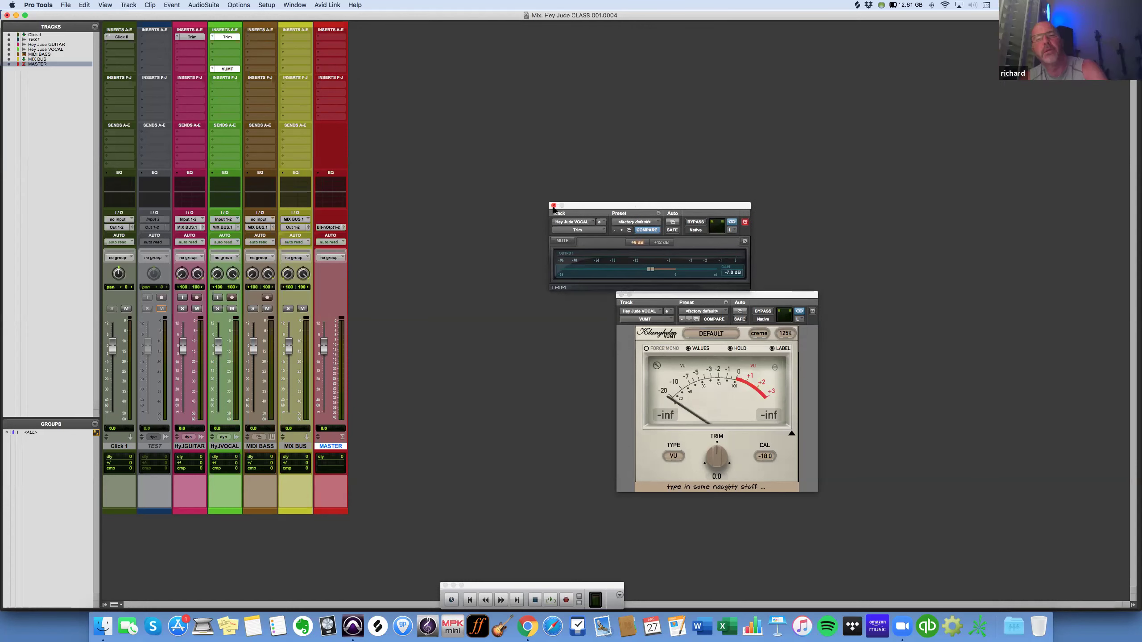
left_click(554, 206)
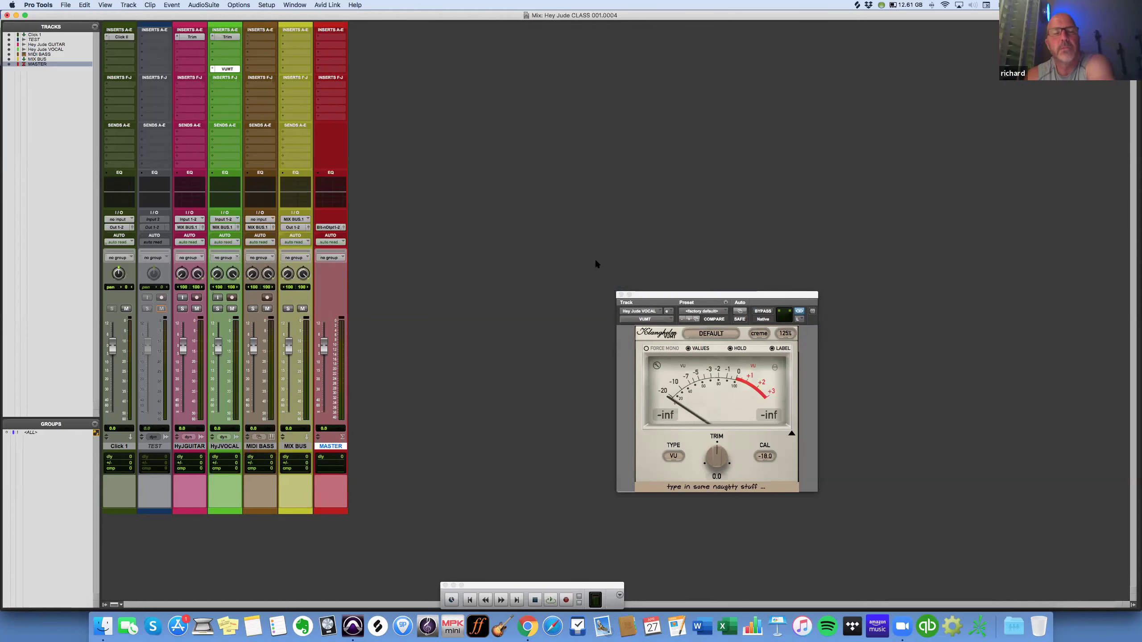
left_click(619, 295)
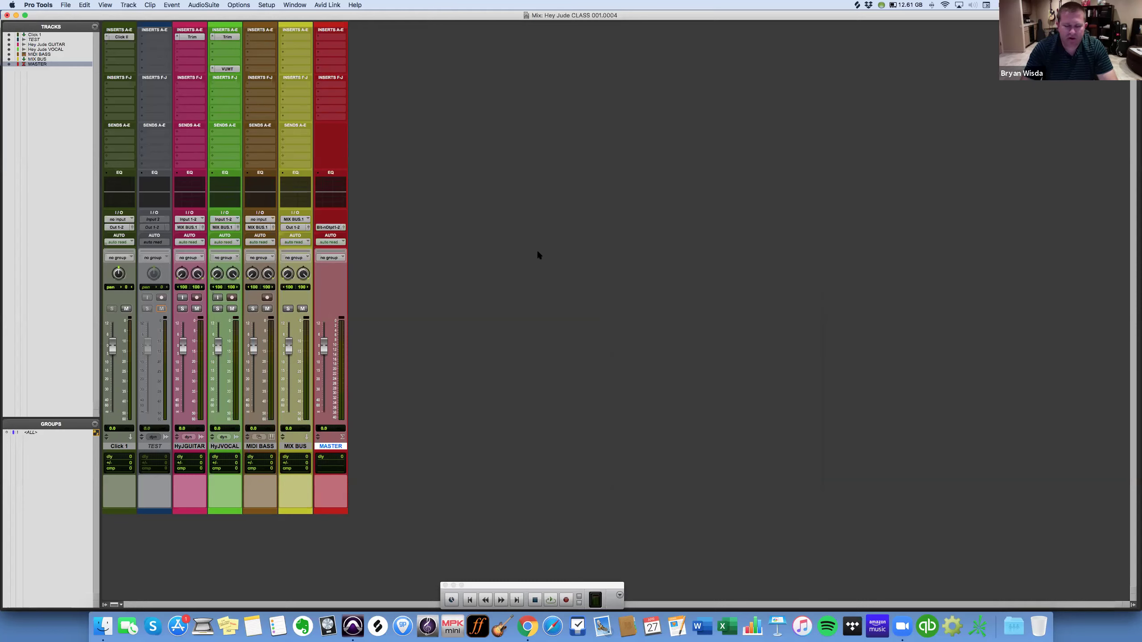
Switch to the Edit window and look over the session's tracks.
key("super+equal")
scroll(360, 315, "down", 3)
scroll(222, 335, "up", 3)
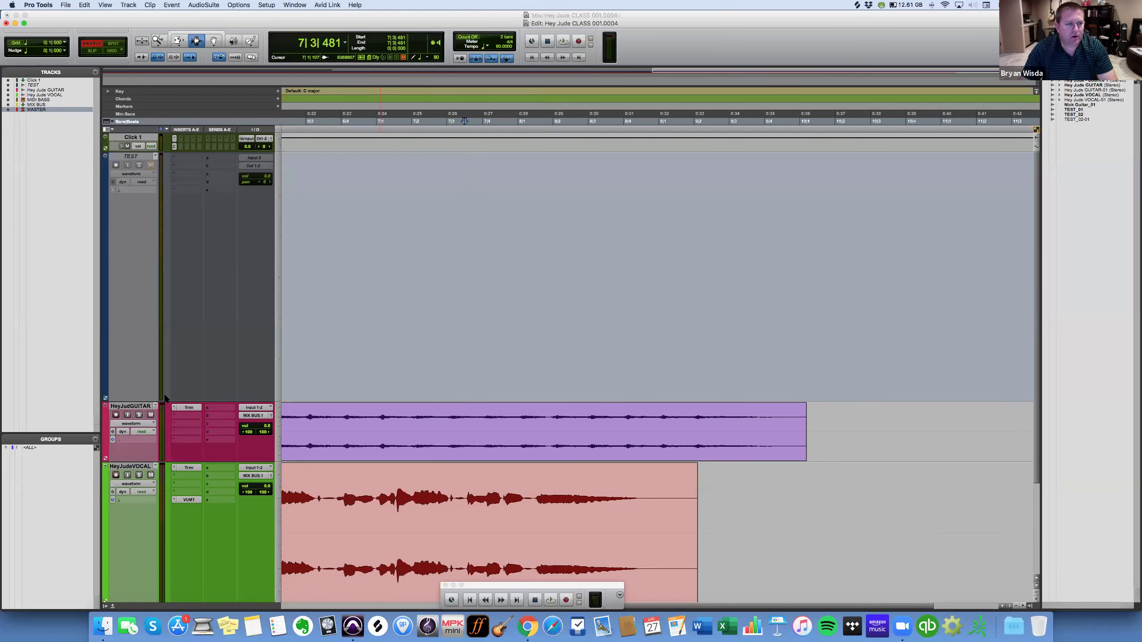
Shrink the TEST track to its minimum height and enlarge the MIDI BASS track.
left_click(139, 405)
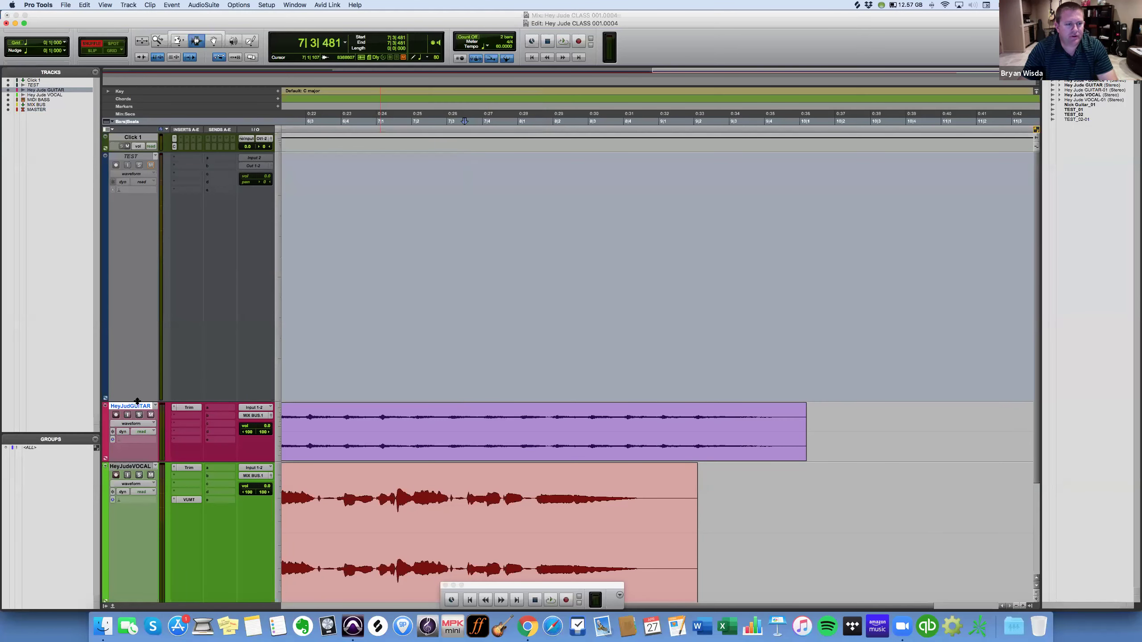
left_click_drag(137, 400, 129, 183)
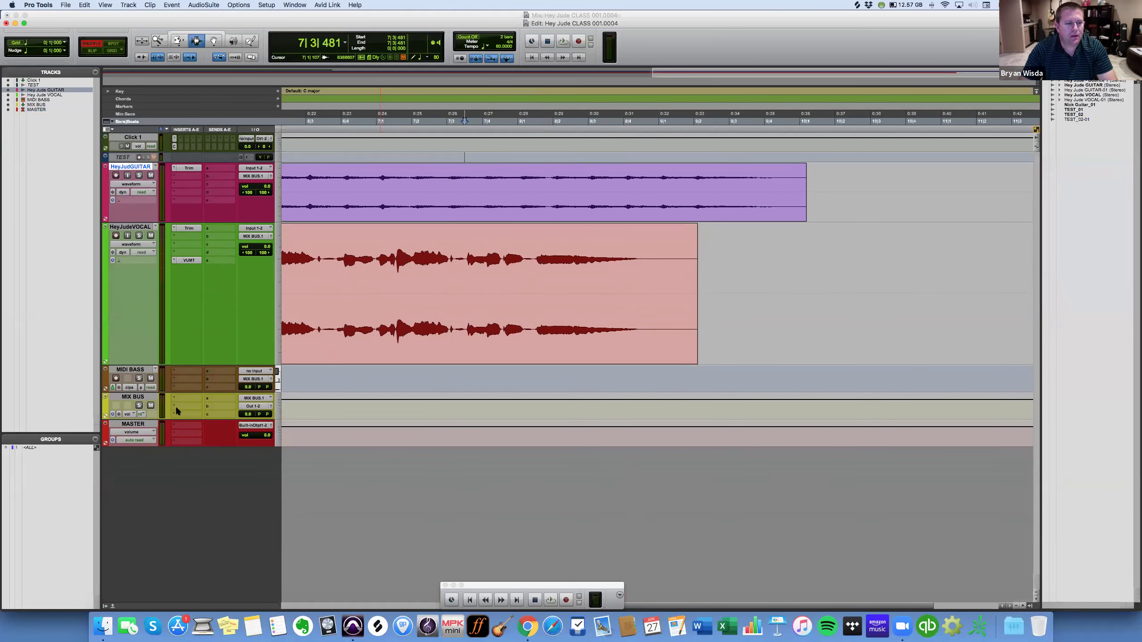
left_click_drag(133, 391, 130, 568)
Activate the Pencil tool and switch the MIDI BASS track to notes view at the start of the session.
scroll(486, 434, "left", 10)
scroll(486, 434, "down", 1)
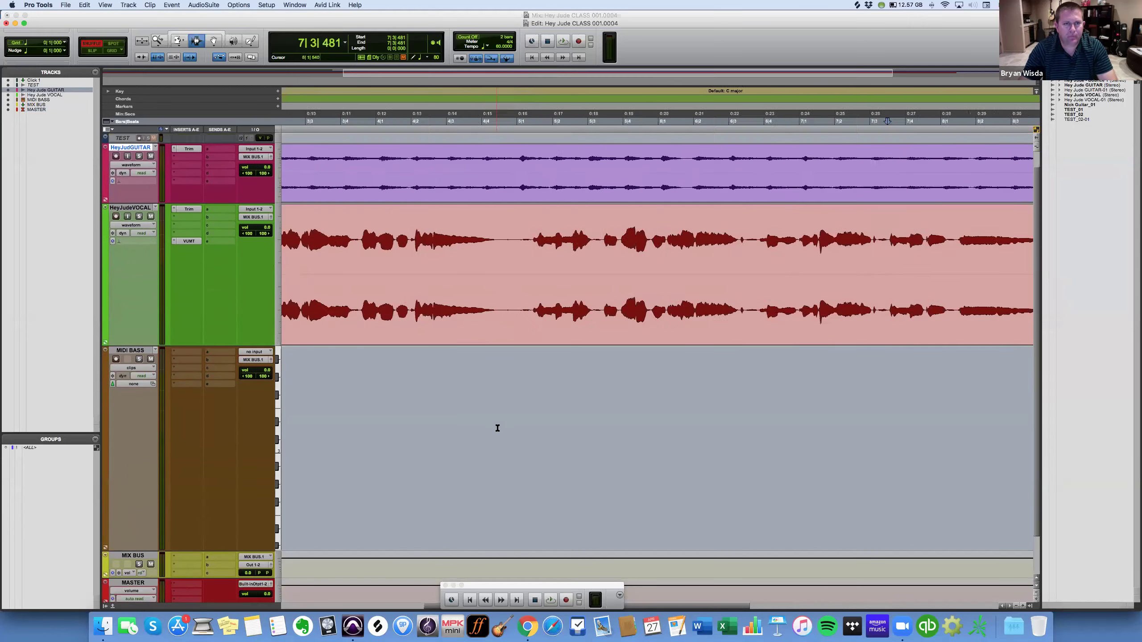
scroll(496, 428, "down", 1)
key("F10")
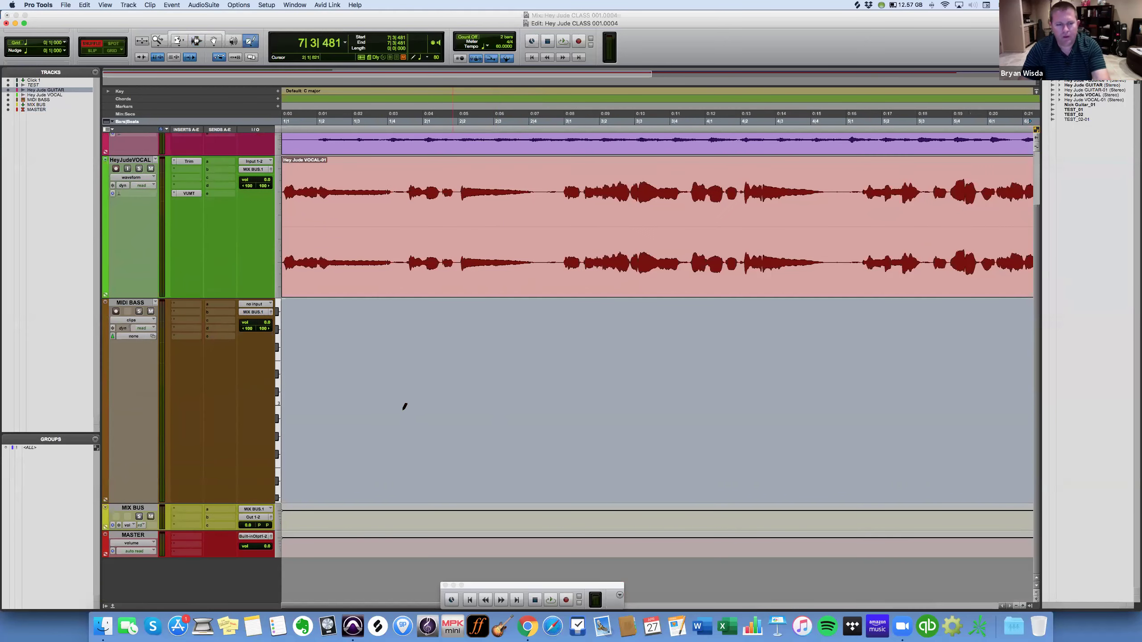
key("ctrl+minus")
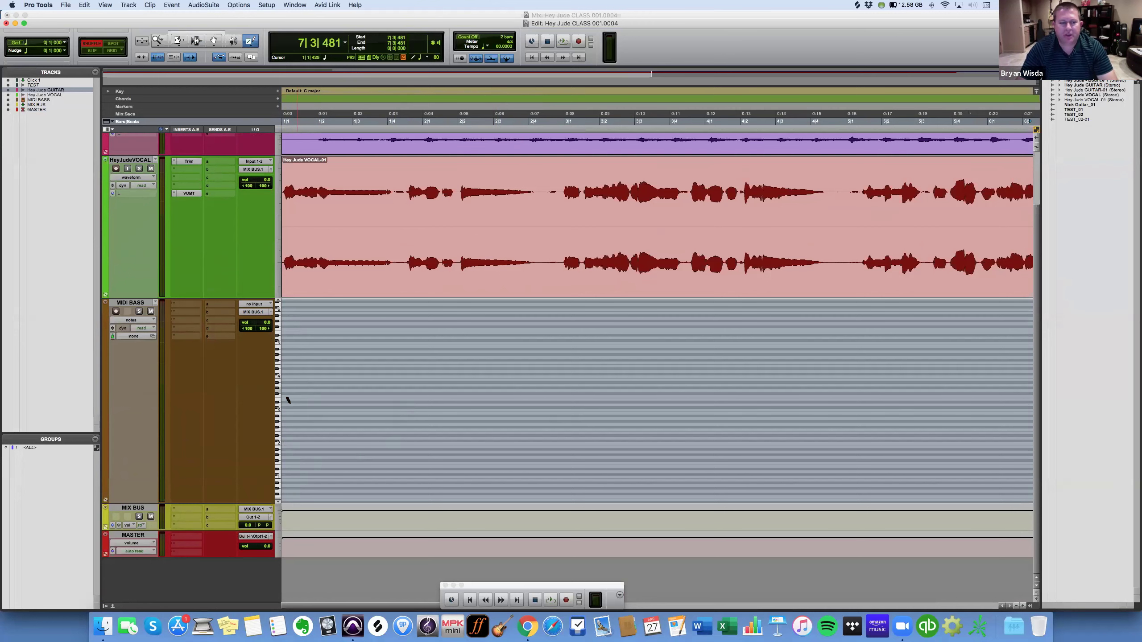
scroll(277, 427, "down", 3)
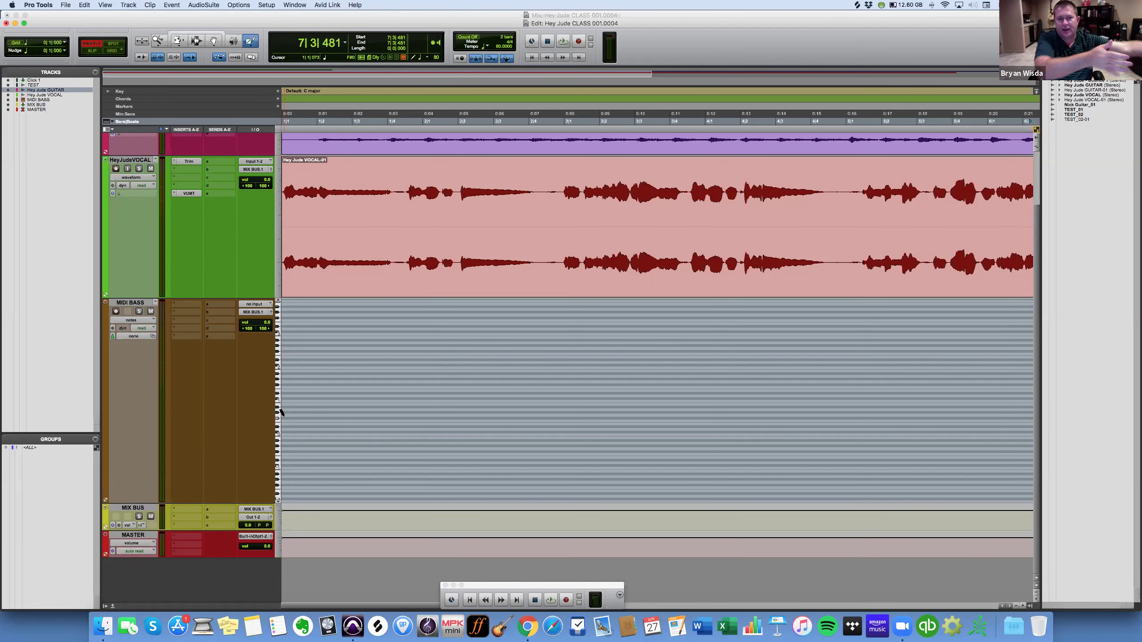
scroll(279, 412, "up", 5)
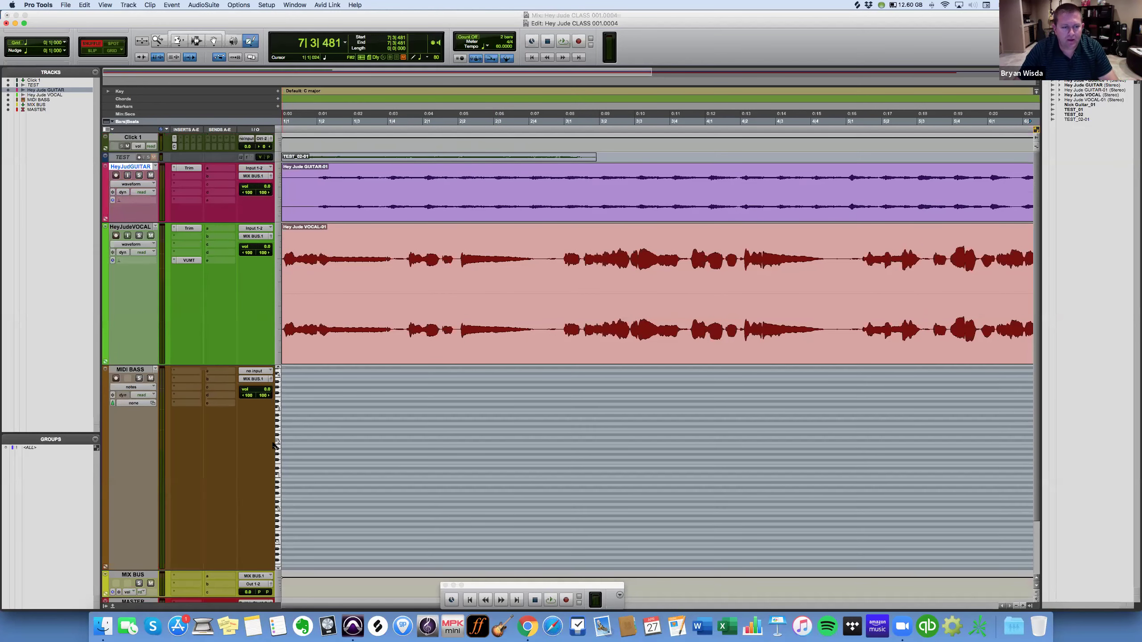
scroll(277, 447, "up", 3)
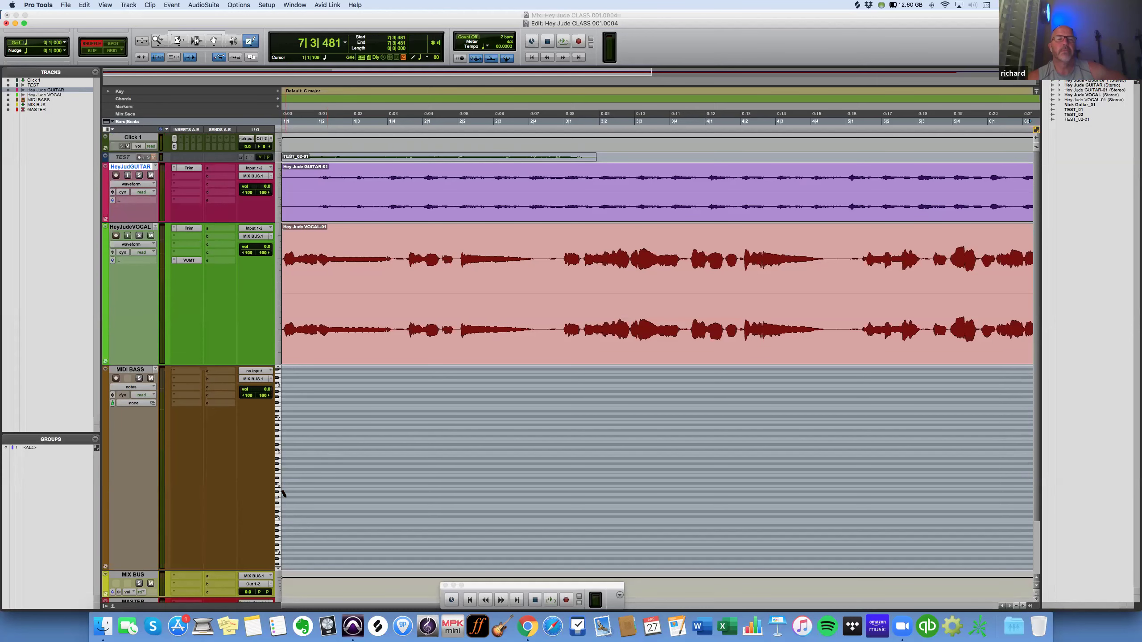
scroll(279, 495, "down", 3)
scroll(280, 438, "down", 2)
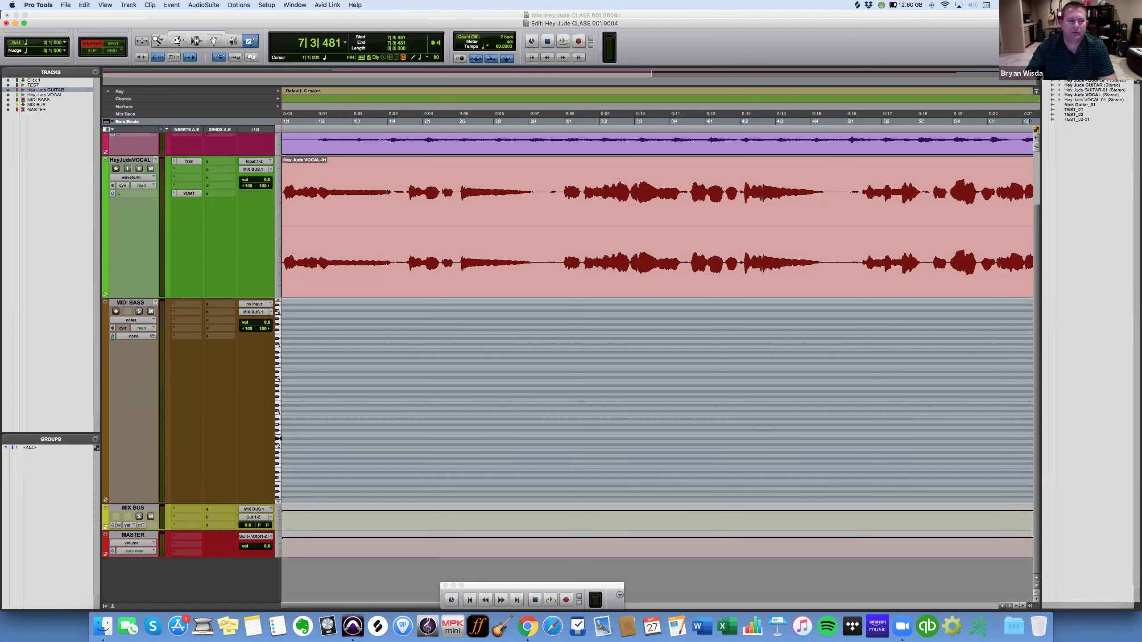
Rename the MIDI BASS track as MIDI KICK.
double_click(131, 303)
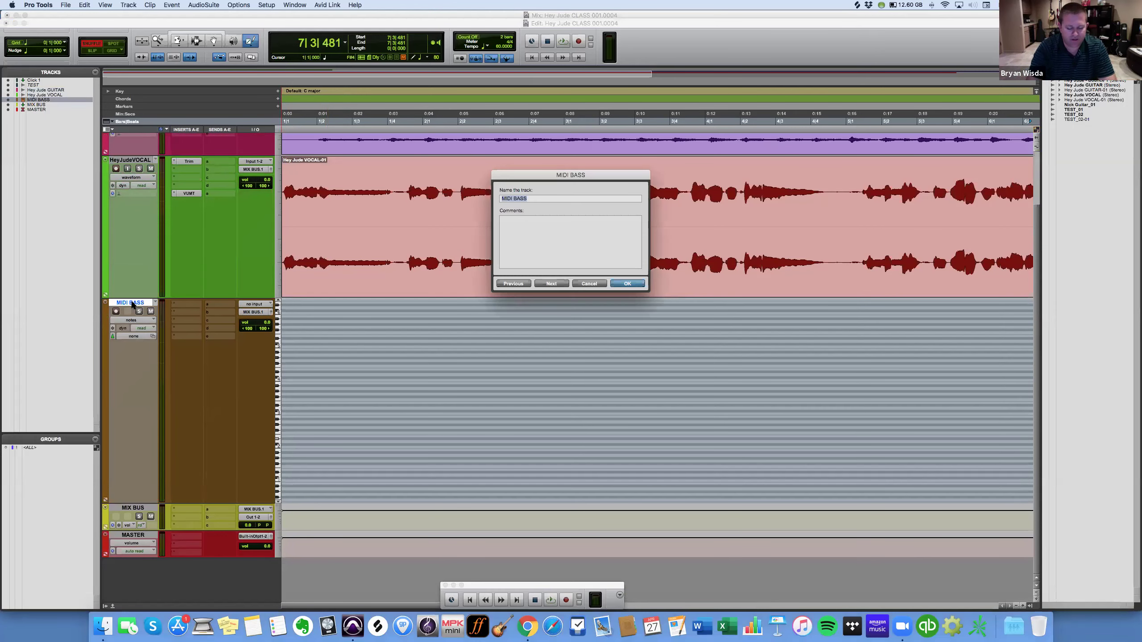
type("MI")
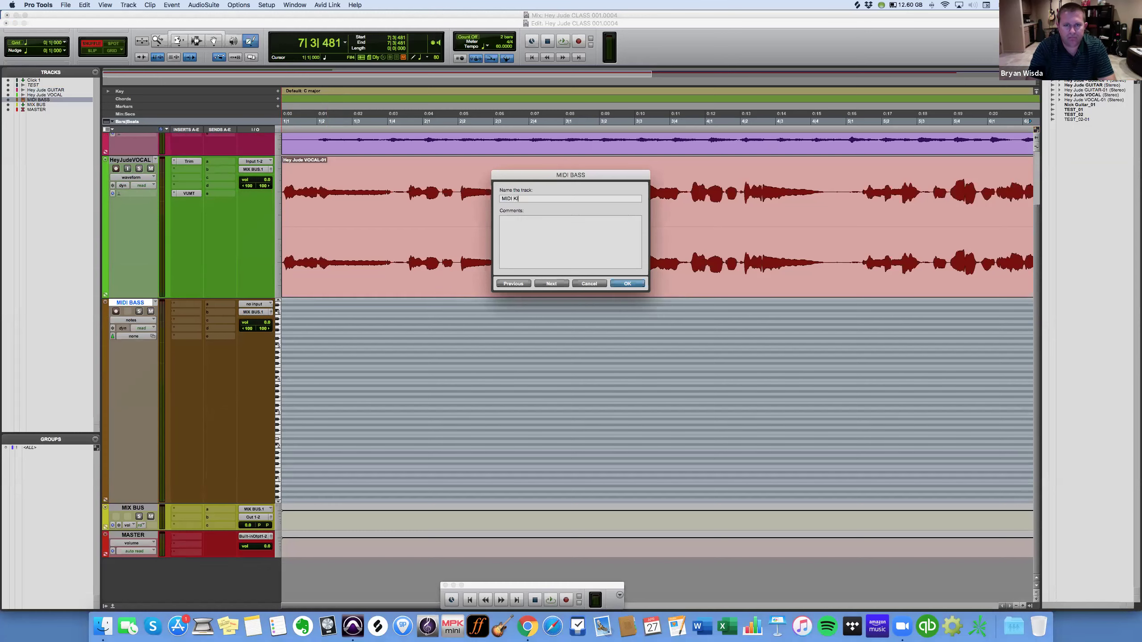
key("Return")
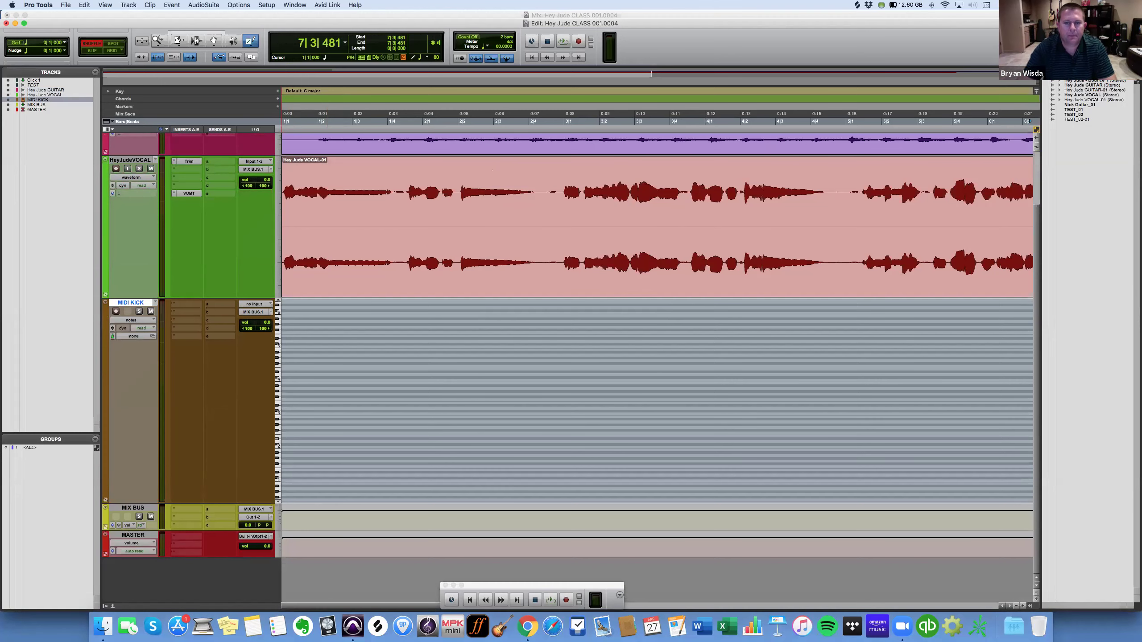
Insert the multichannel instrument Xpand!2 (stereo) in the first insert slot of MIDI KICK and reposition its window.
left_click(191, 307)
mouse_move(205, 305)
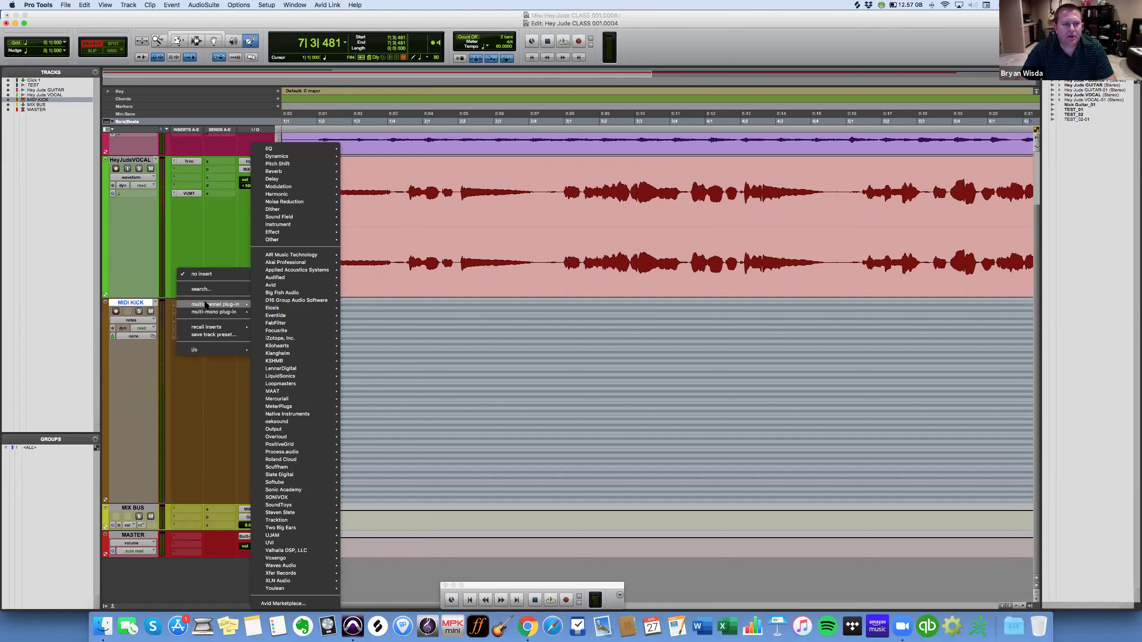
mouse_move(302, 225)
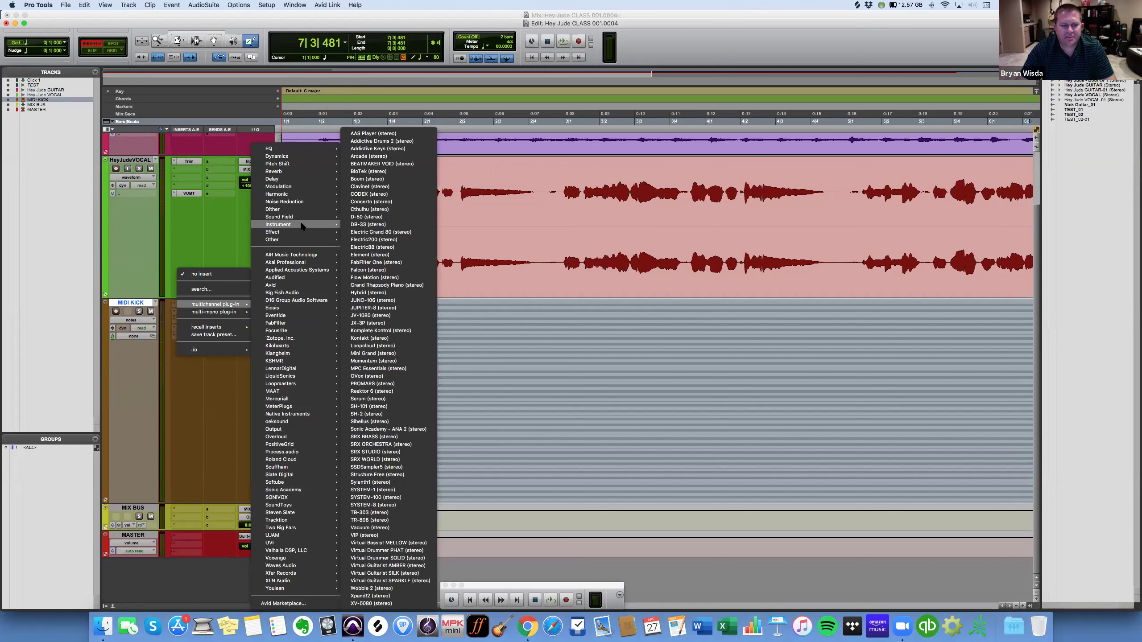
left_click(409, 597)
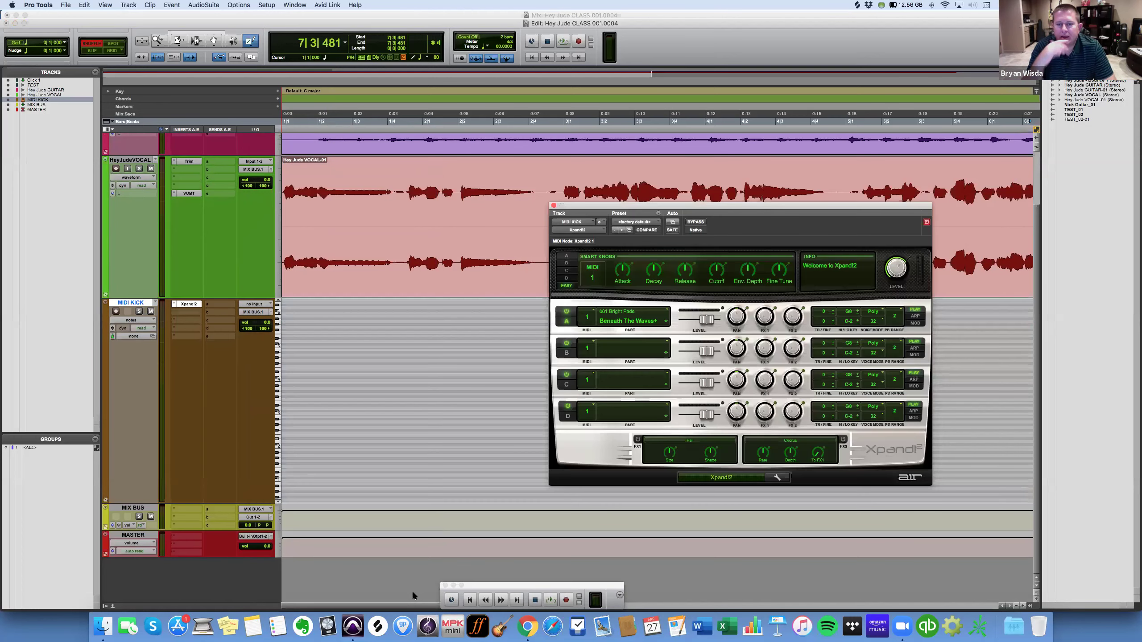
left_click_drag(749, 207, 609, 199)
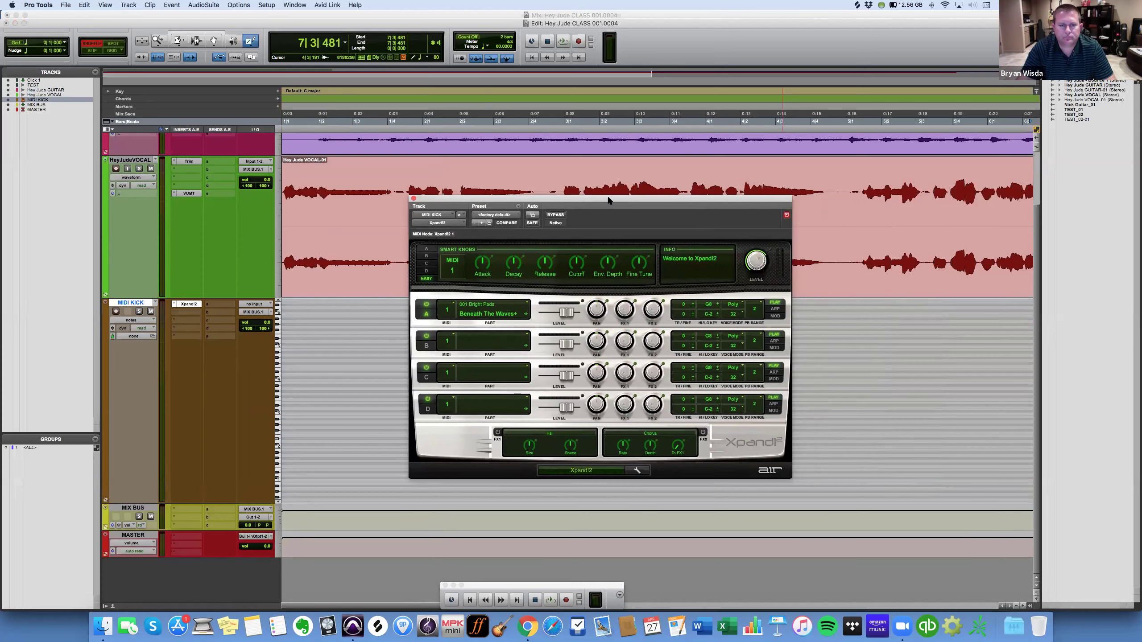
Load the Kicks Menu sound from the 024 Drums category into part A of Xpand!2.
left_click(486, 318)
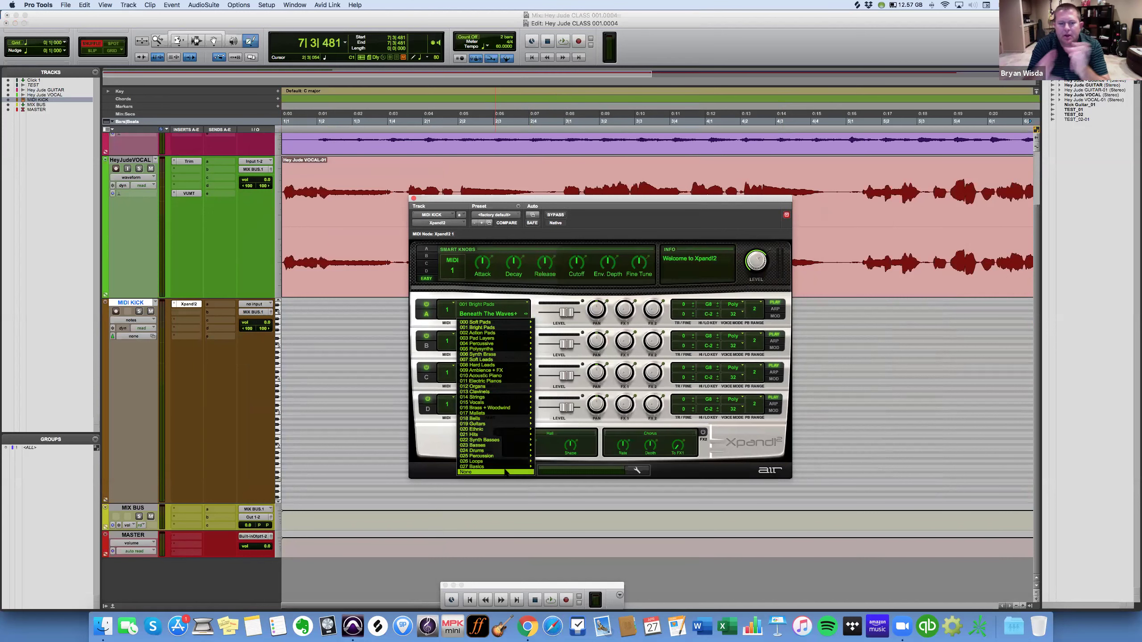
mouse_move(501, 453)
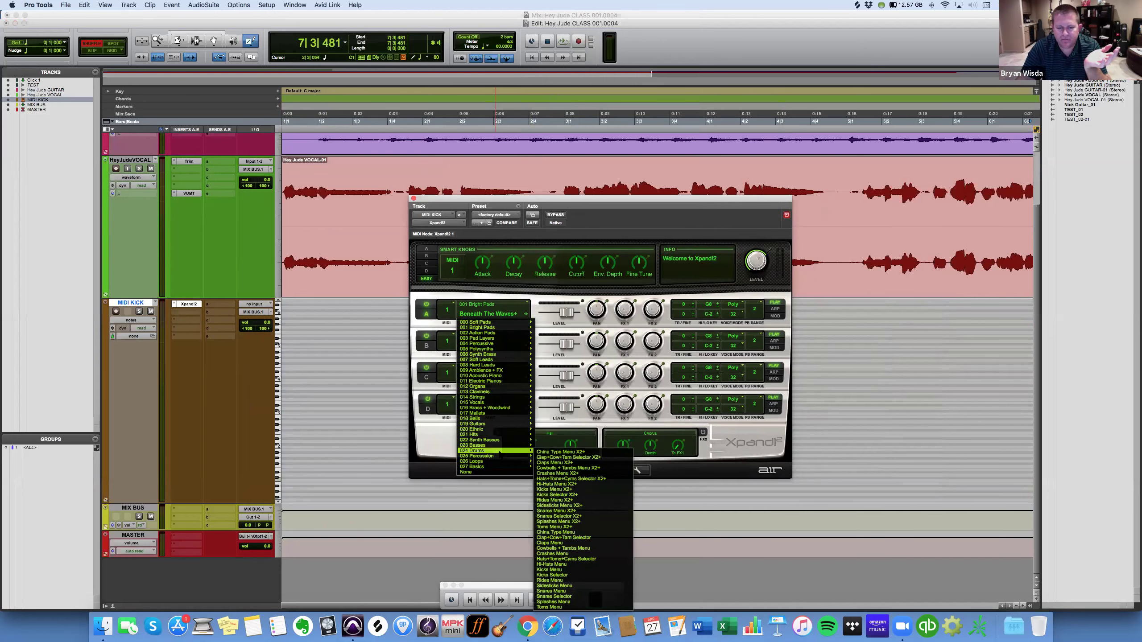
left_click(584, 570)
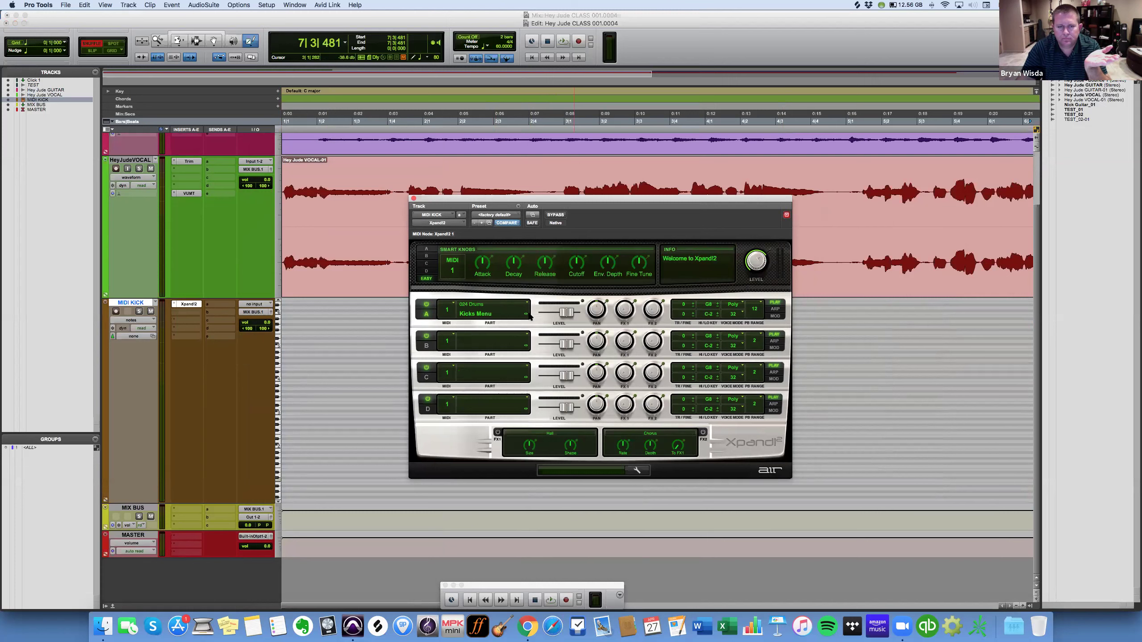
left_click(480, 321)
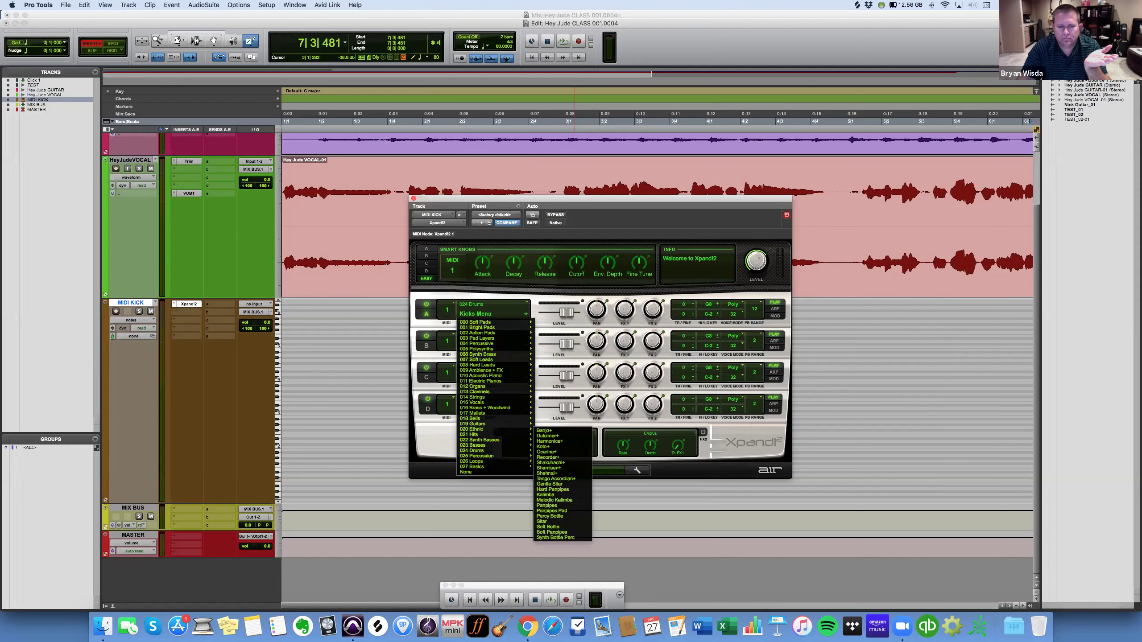
left_click(366, 417)
Draw a trial note in bar 1 of the MIDI KICK track, uncover it from the plug-in window and delete it.
left_click(377, 417)
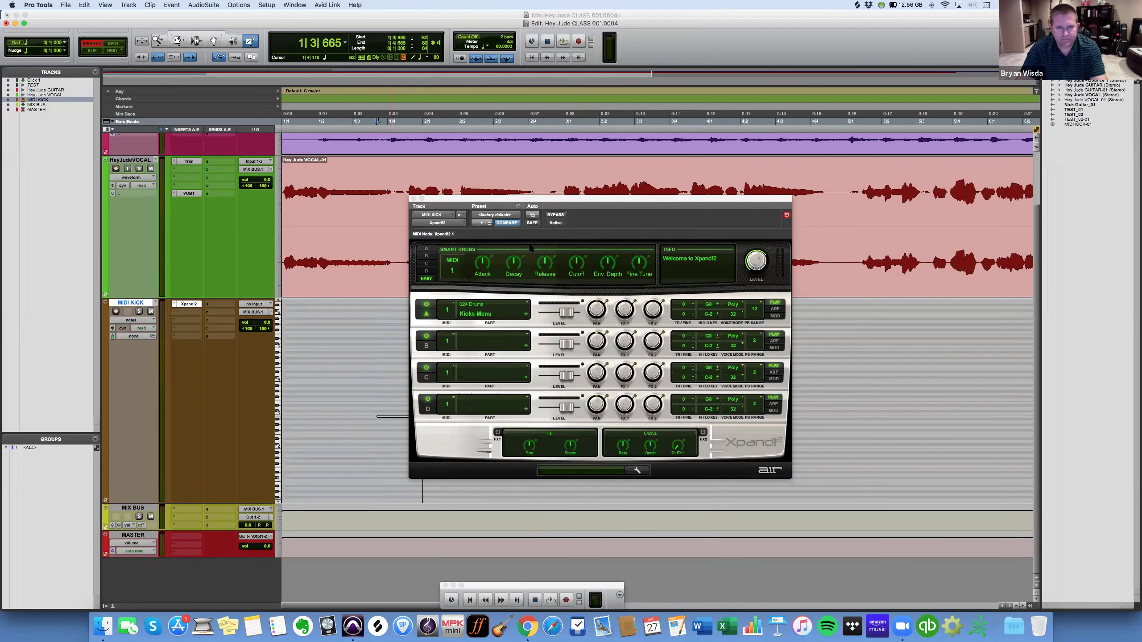
left_click_drag(415, 199, 598, 189)
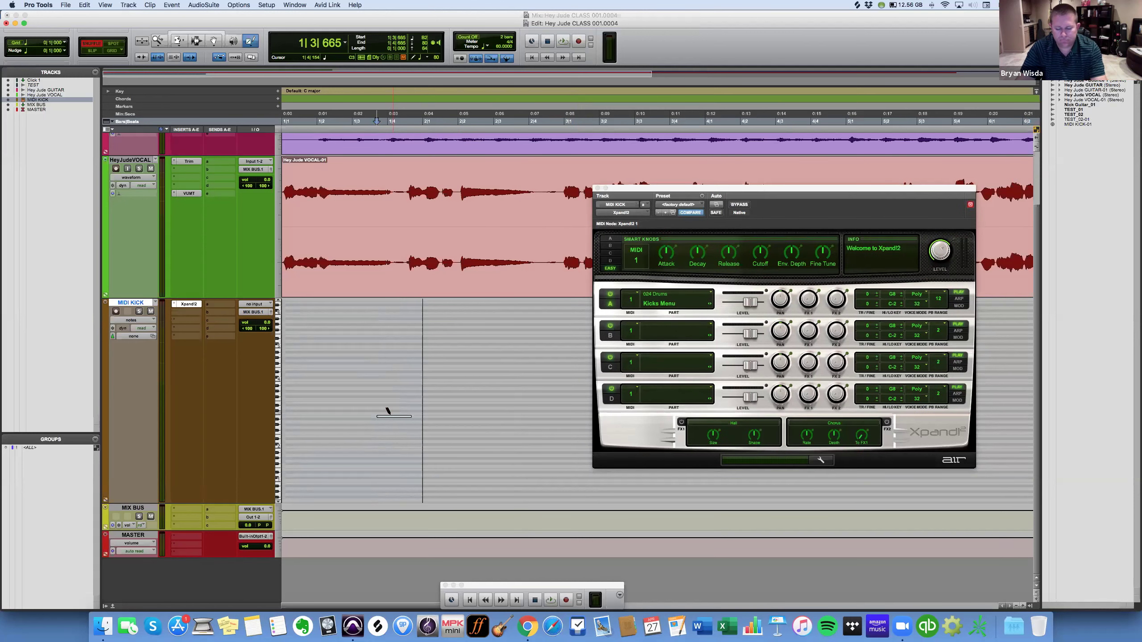
key("F8")
left_click_drag(369, 395, 458, 452)
key("BackSpace")
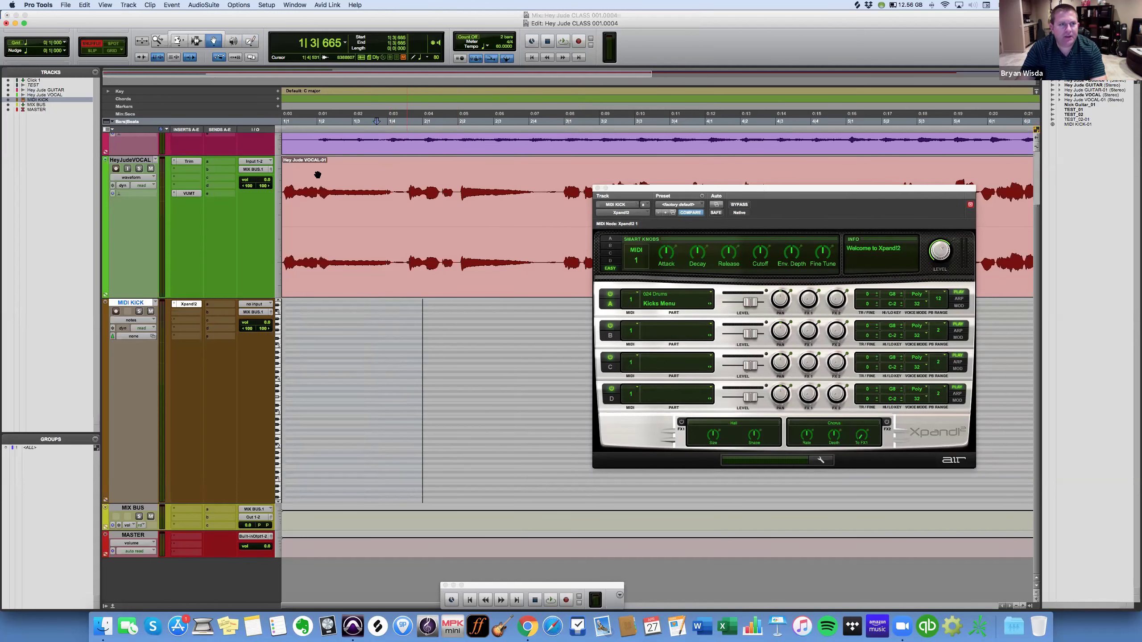
Draw a kick note at 1|1|000 on the MIDI KICK track with the Free Hand Pencil tool.
left_click(250, 42)
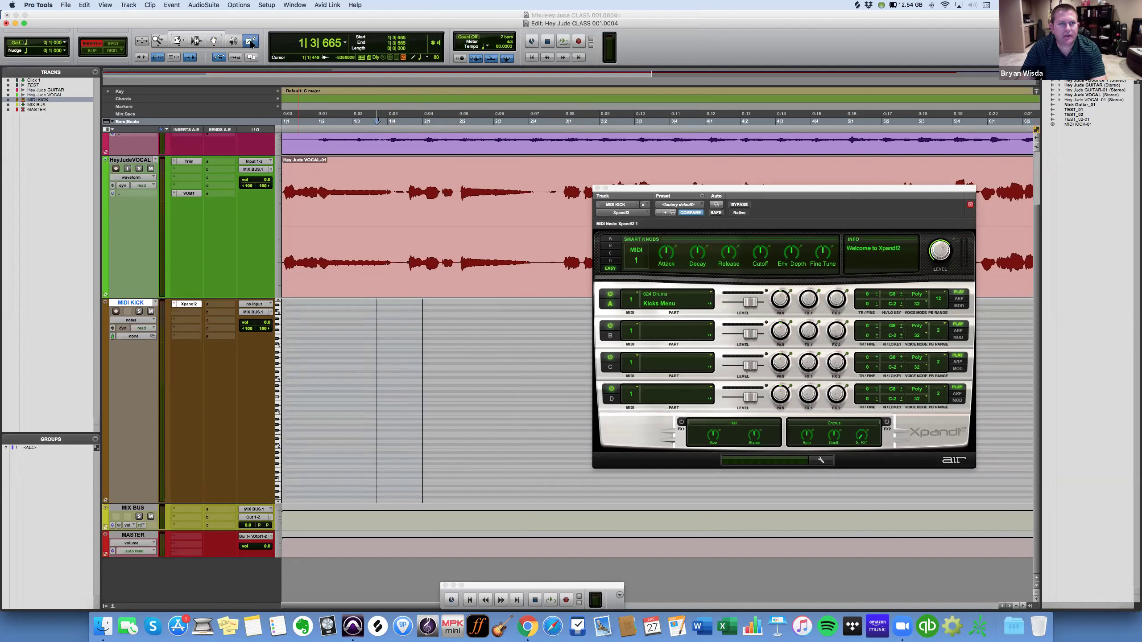
left_click_drag(251, 43, 259, 47)
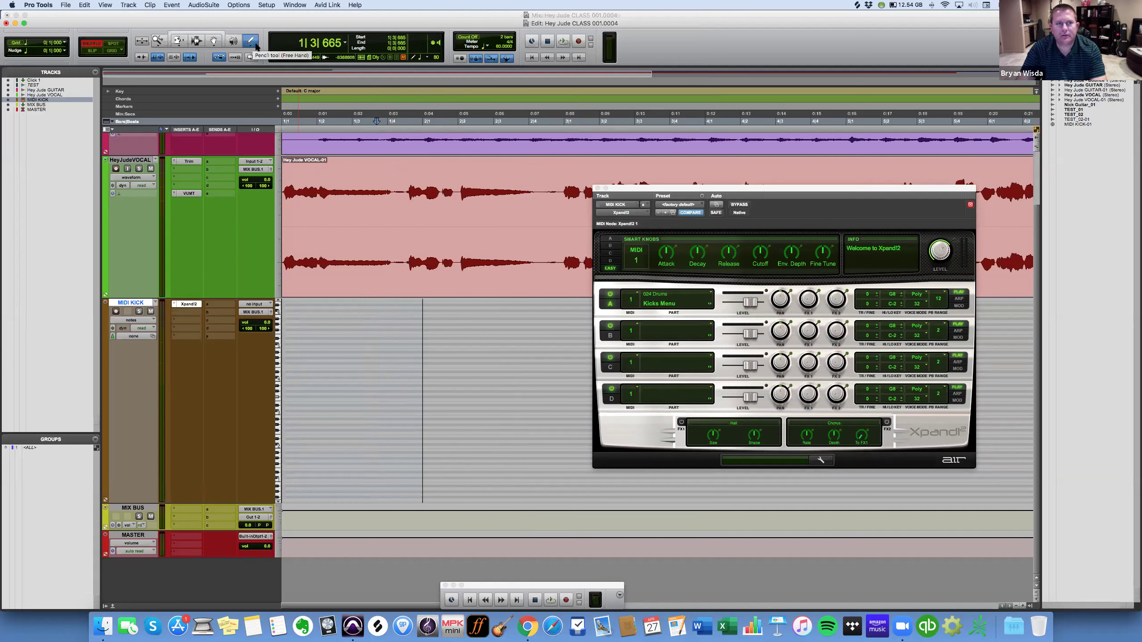
left_click(254, 45)
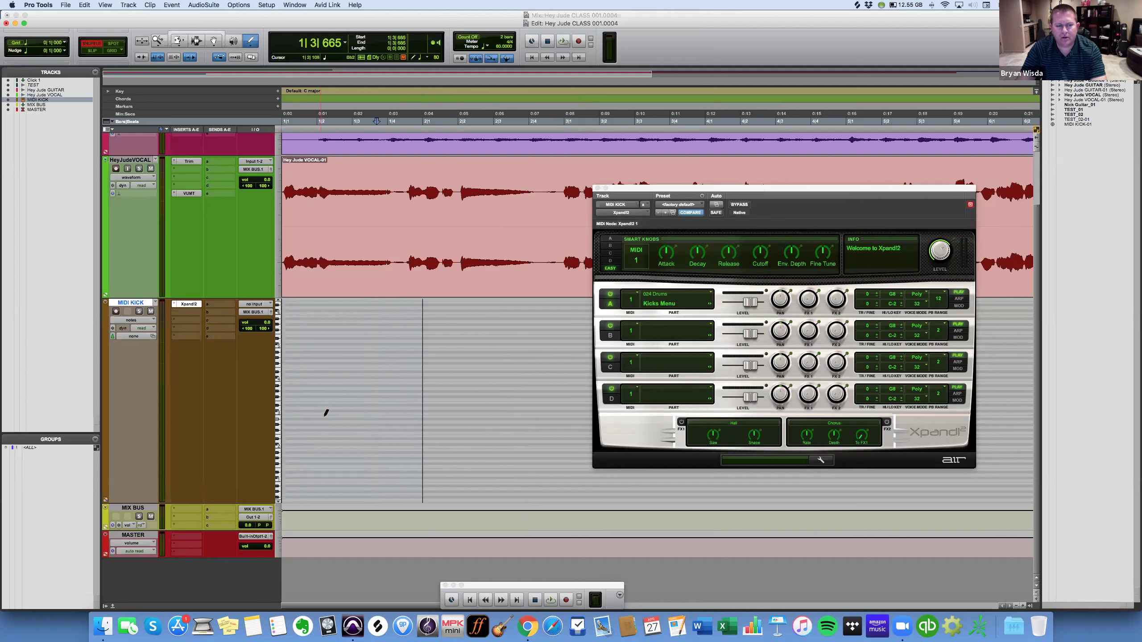
left_click(285, 413)
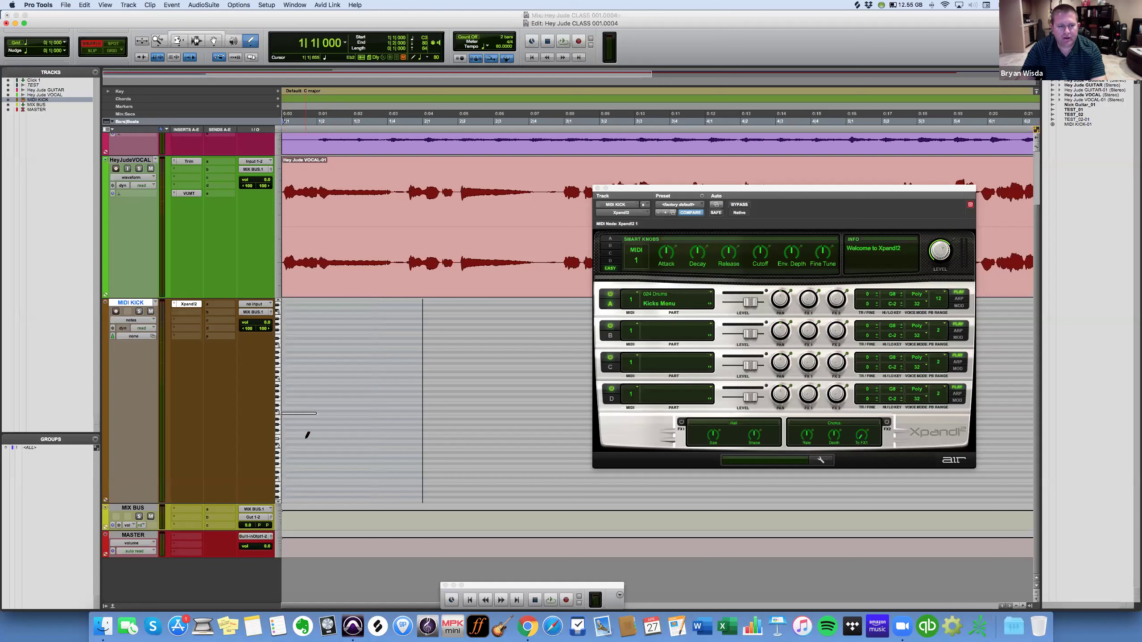
Switch to Grid edit mode and route the MIDI KICK track's output to Out 1-2.
key("F4")
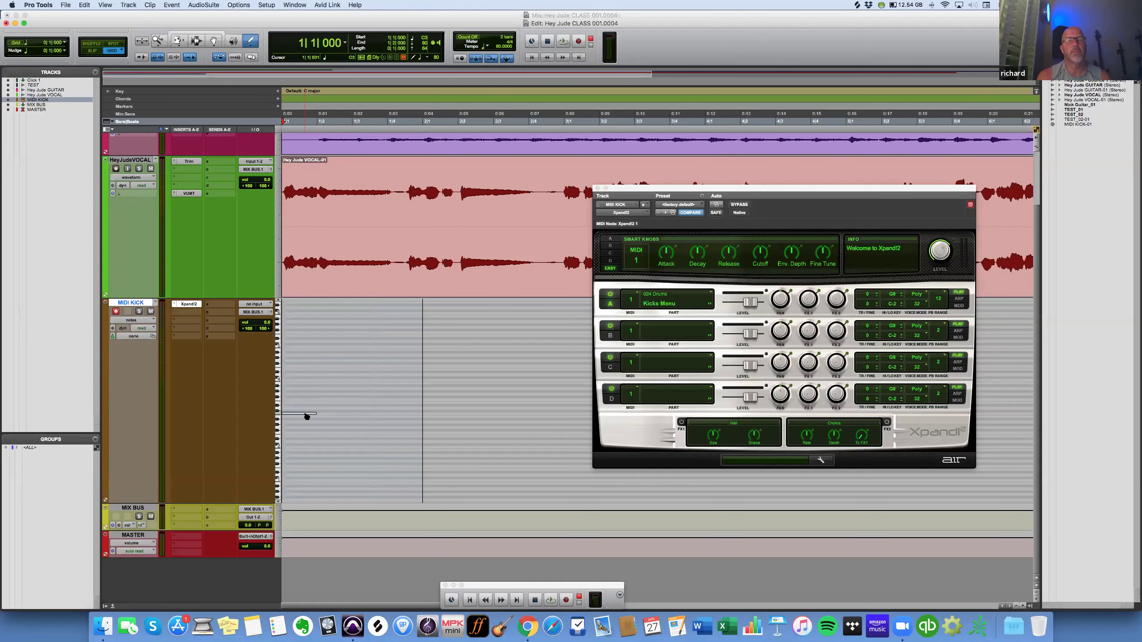
left_click(256, 312)
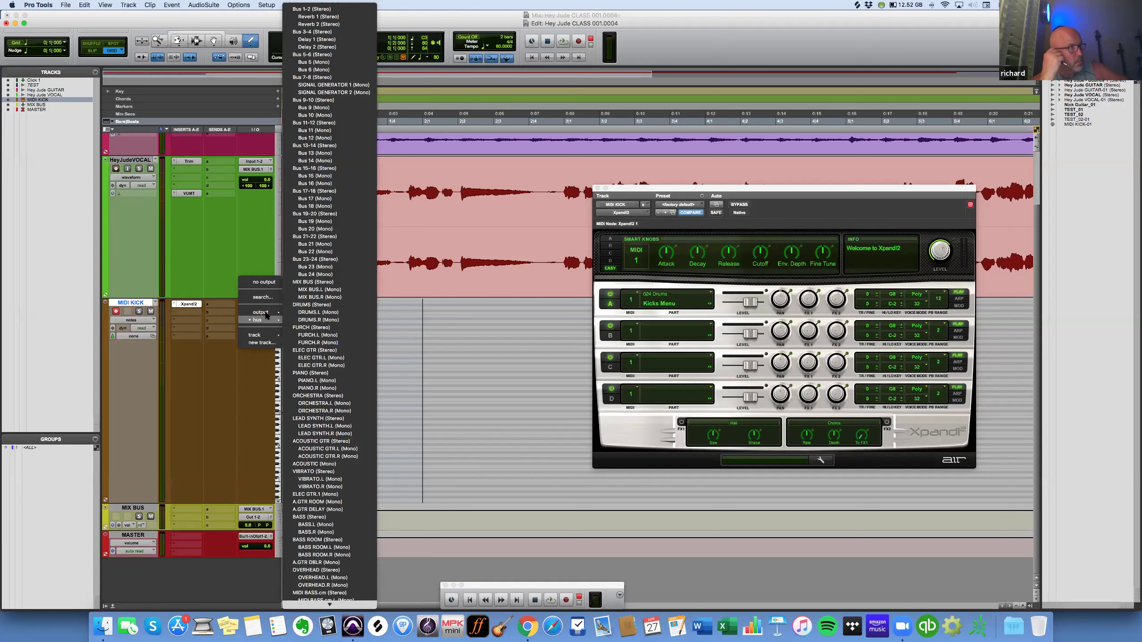
mouse_move(270, 312)
left_click(310, 360)
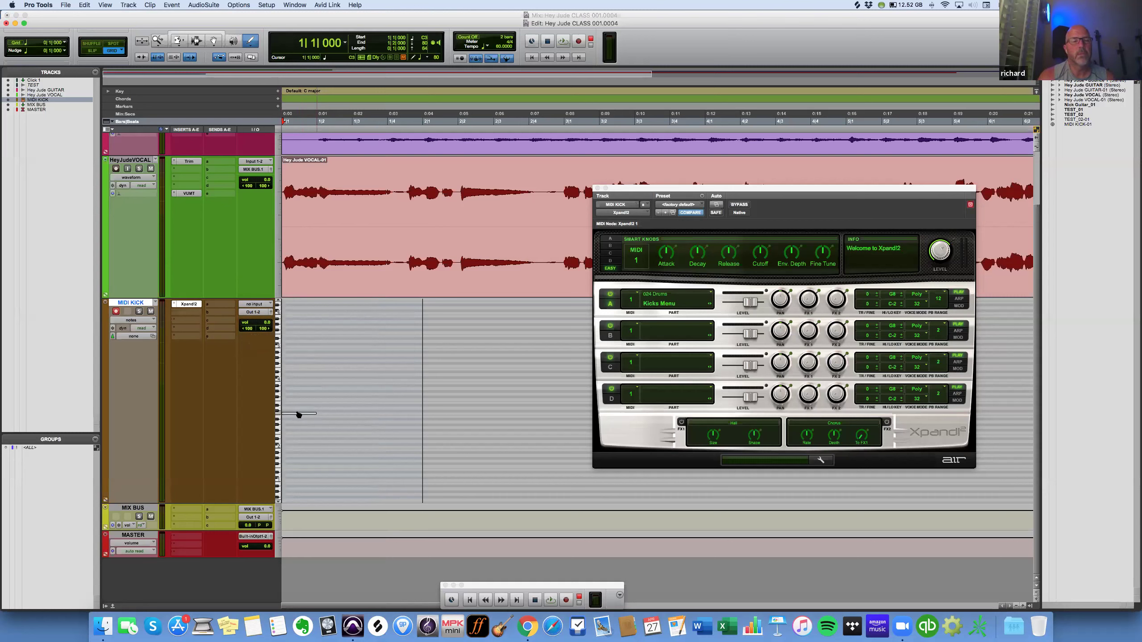
Solo the MIDI KICK track and play back the drawn note from the session start.
left_click(139, 311)
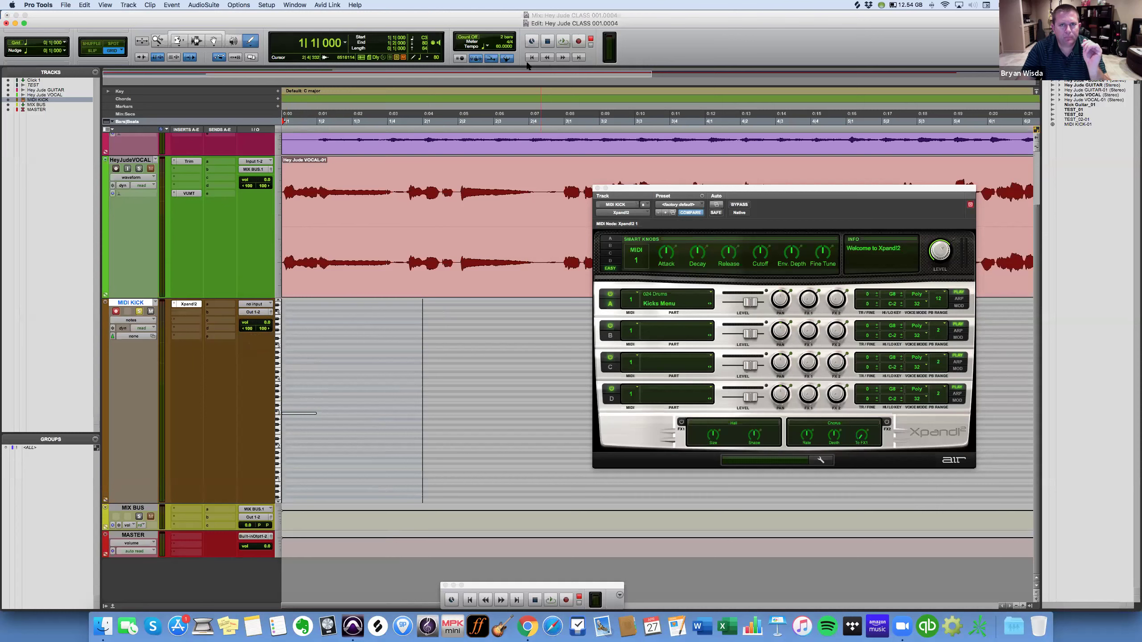
key("space")
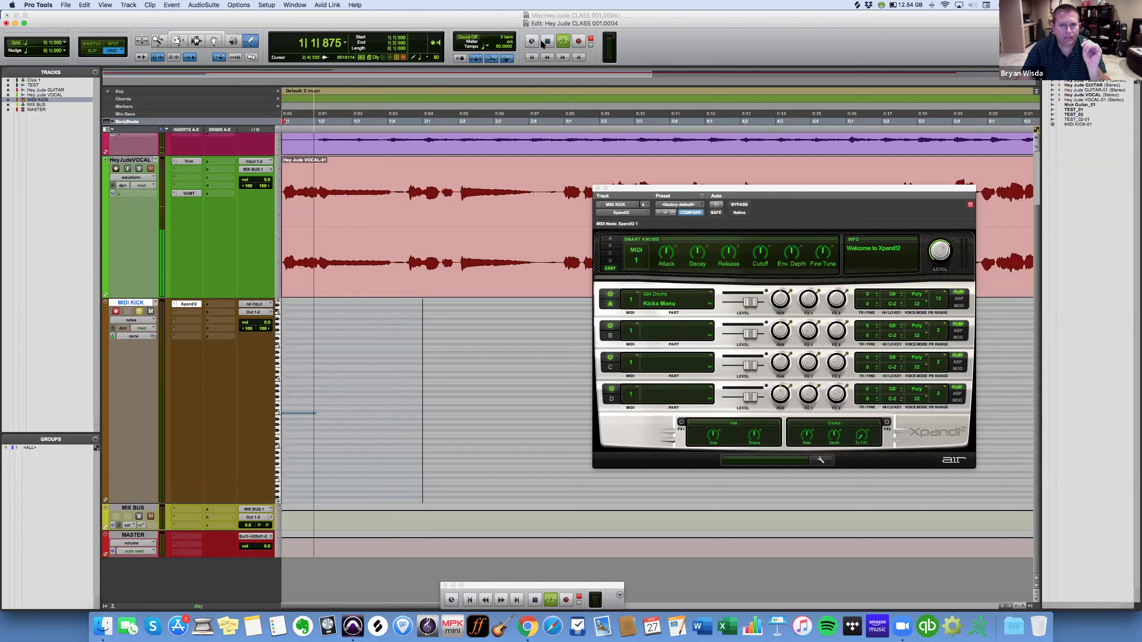
left_click(545, 42)
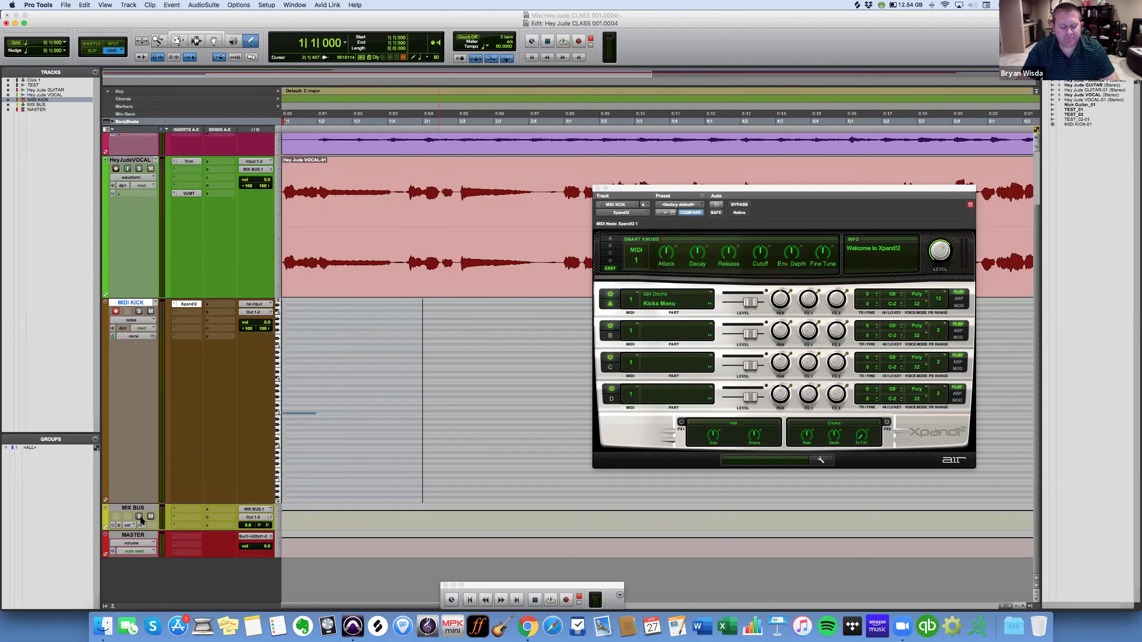
Switch to the Mix window and check the MIX BUS channel's solo control.
key("super+equal")
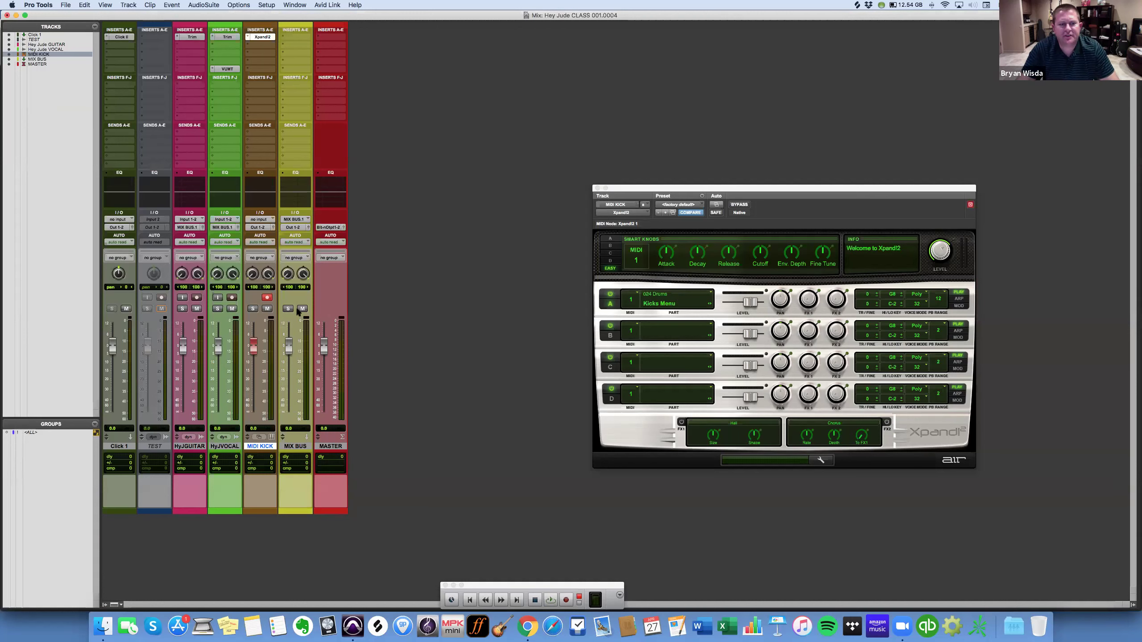
key("shift+r")
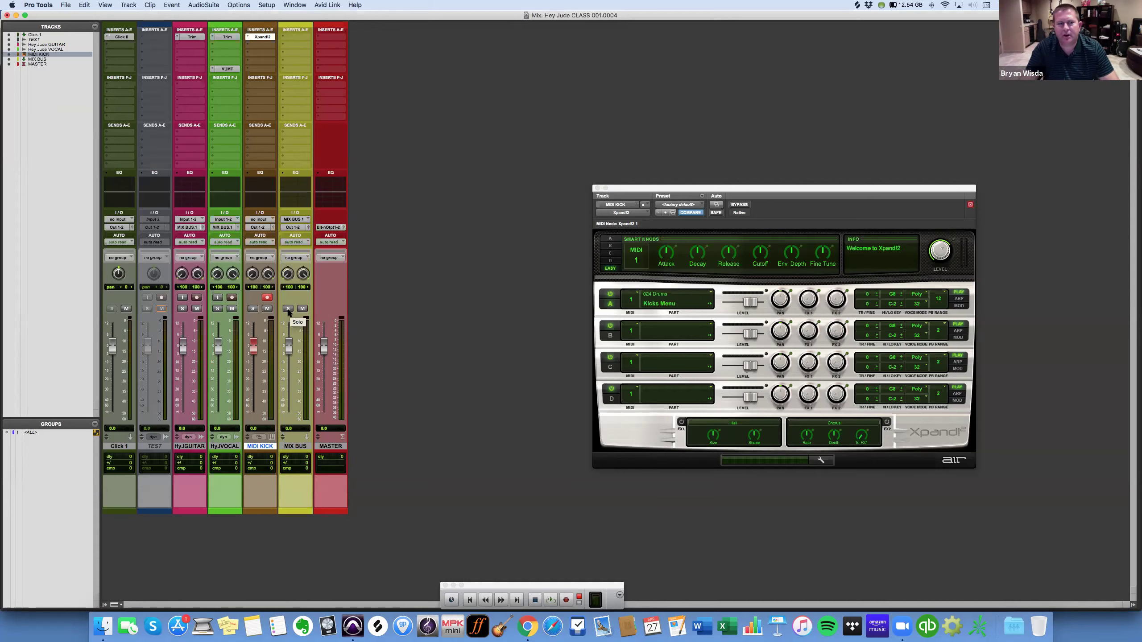
Route the MIDI KICK track's output to the MIX BUS track and solo MIDI KICK.
left_click(252, 308)
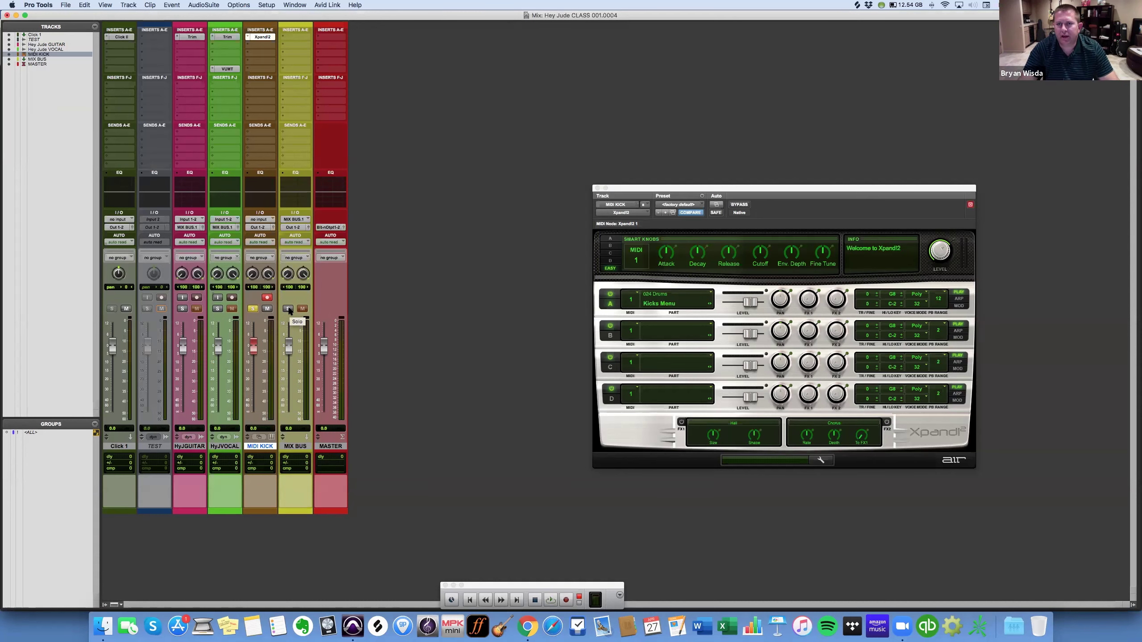
left_click(260, 227)
mouse_move(269, 250)
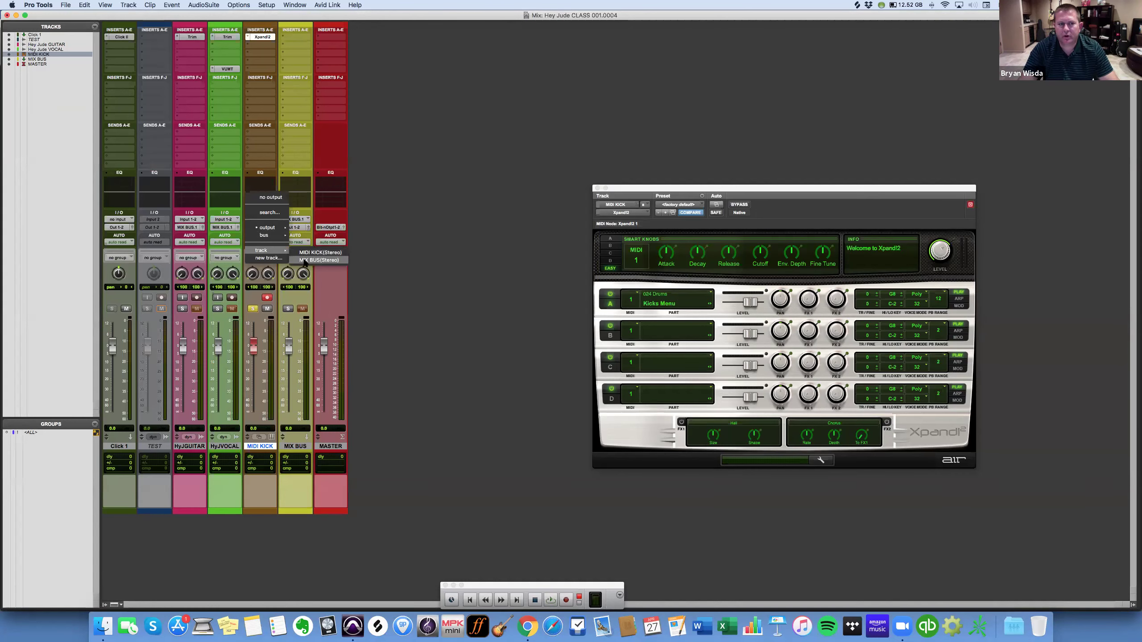
left_click(289, 309)
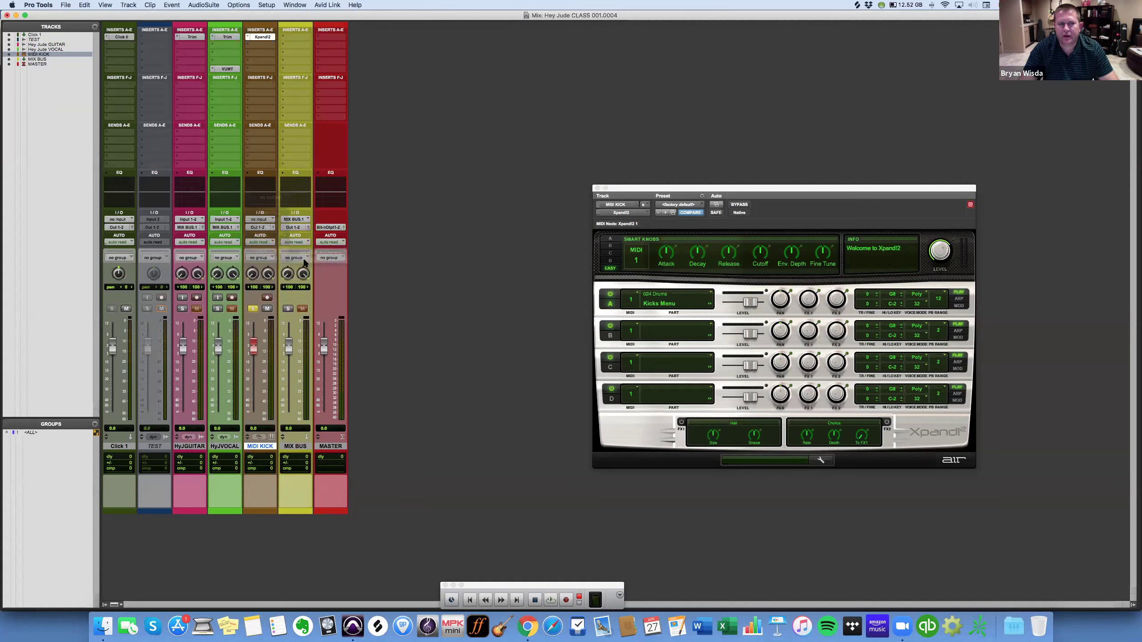
left_click(288, 308, "alt")
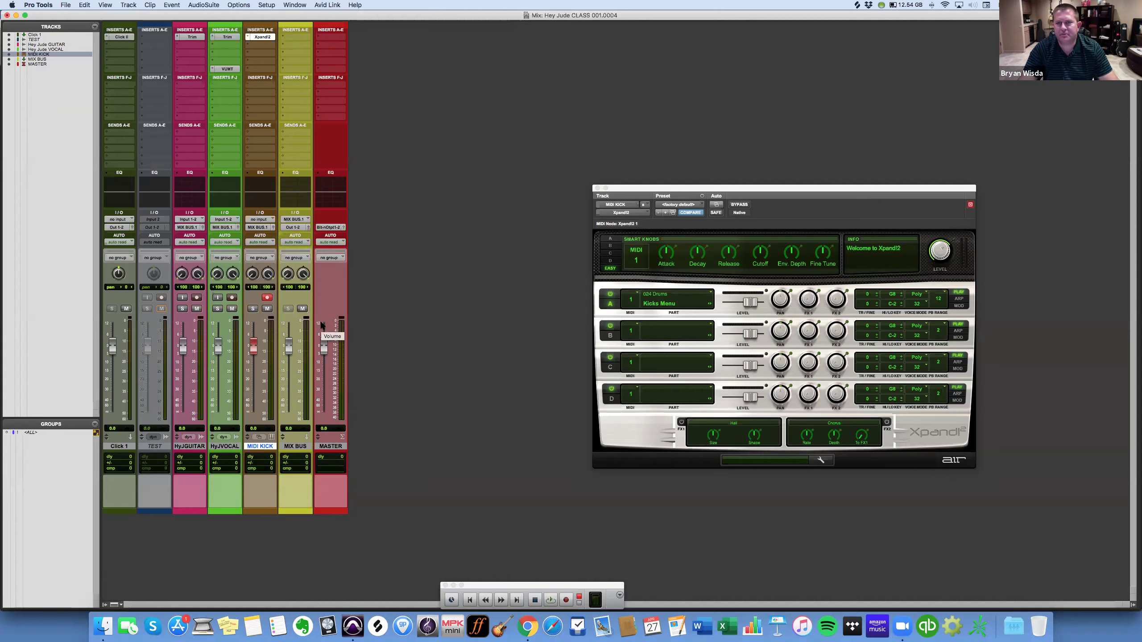
left_click(253, 309)
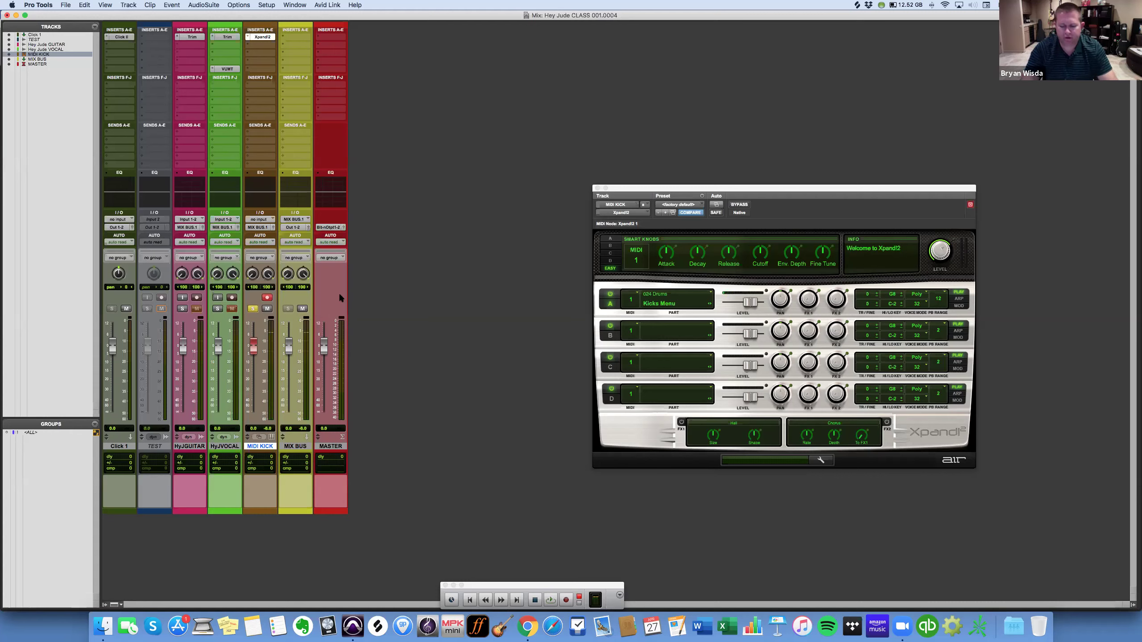
In the Edit window, lower the bar 1 kick note to C1 and draw a matching note at 2|1|000.
key("super+equal")
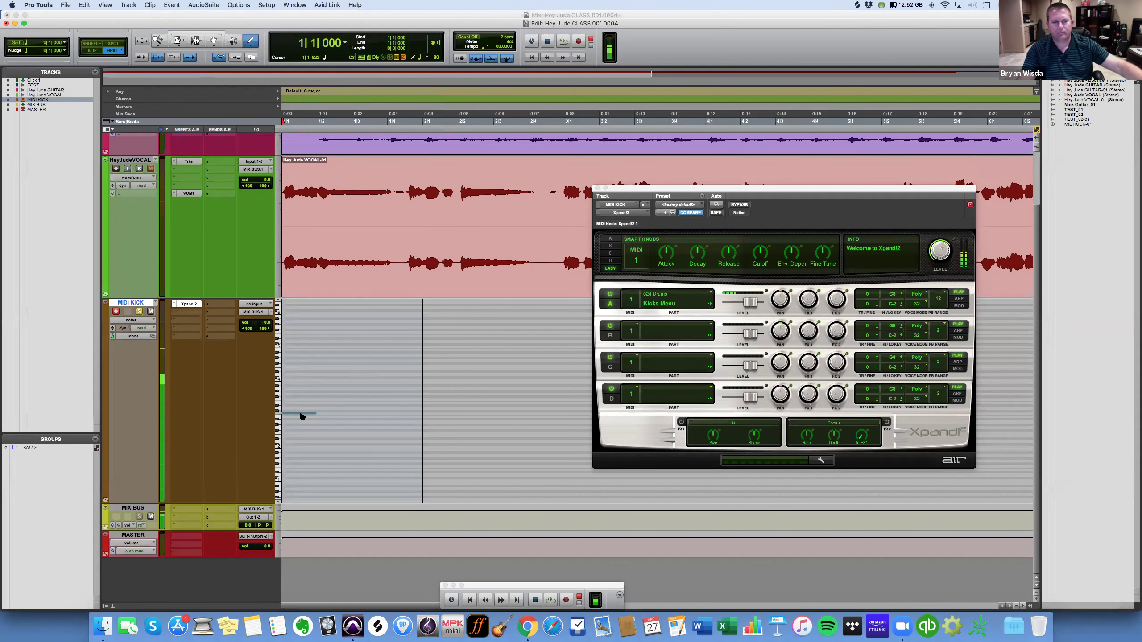
left_click_drag(302, 416, 307, 453)
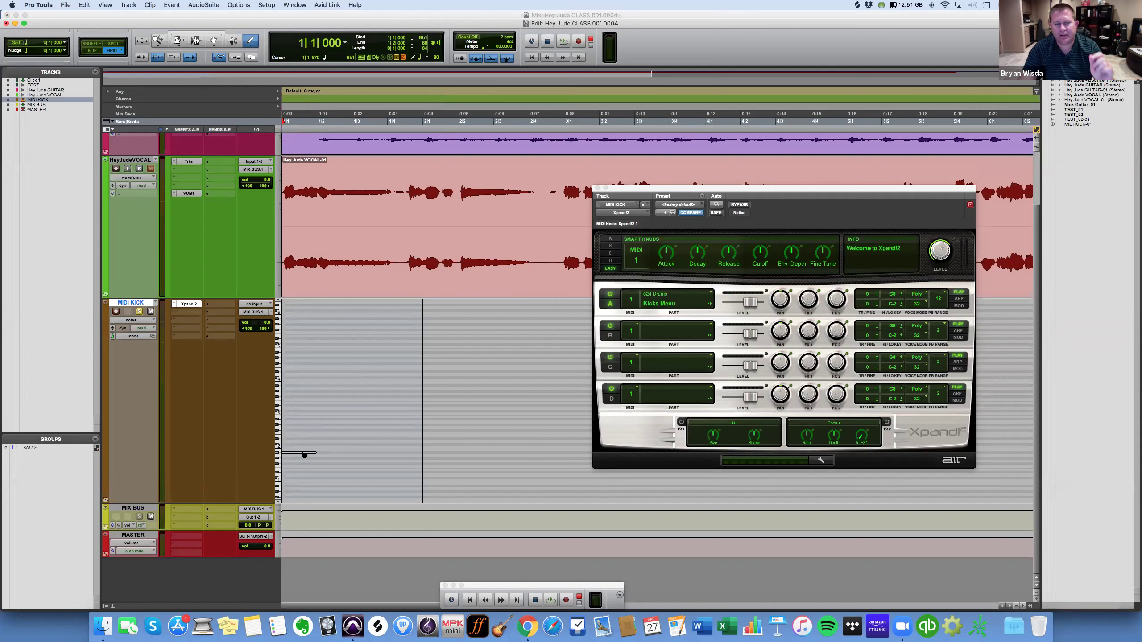
left_click_drag(303, 454, 299, 482)
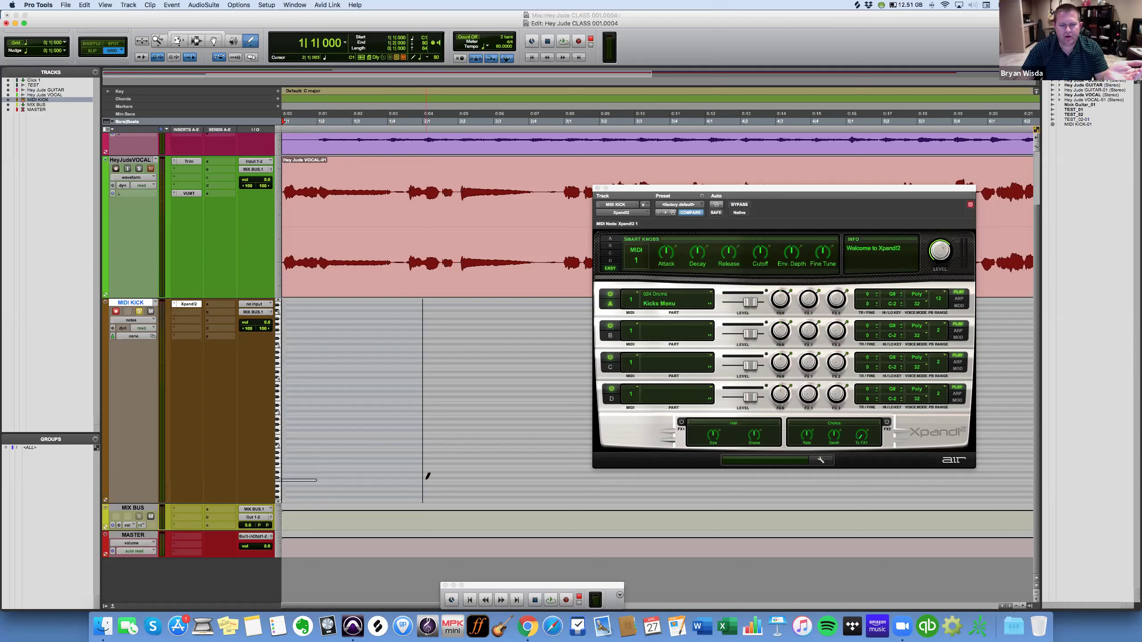
left_click(426, 479)
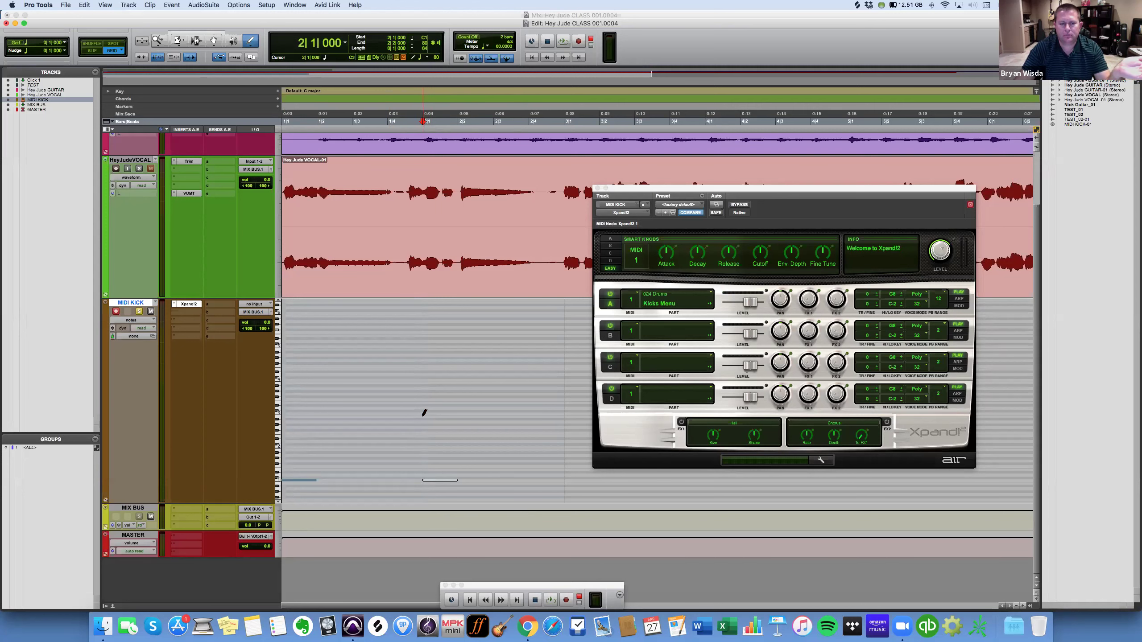
Select bar 2 of the MIDI KICK track with the Selector tool and duplicate it into bars 3 and 4.
key("F7")
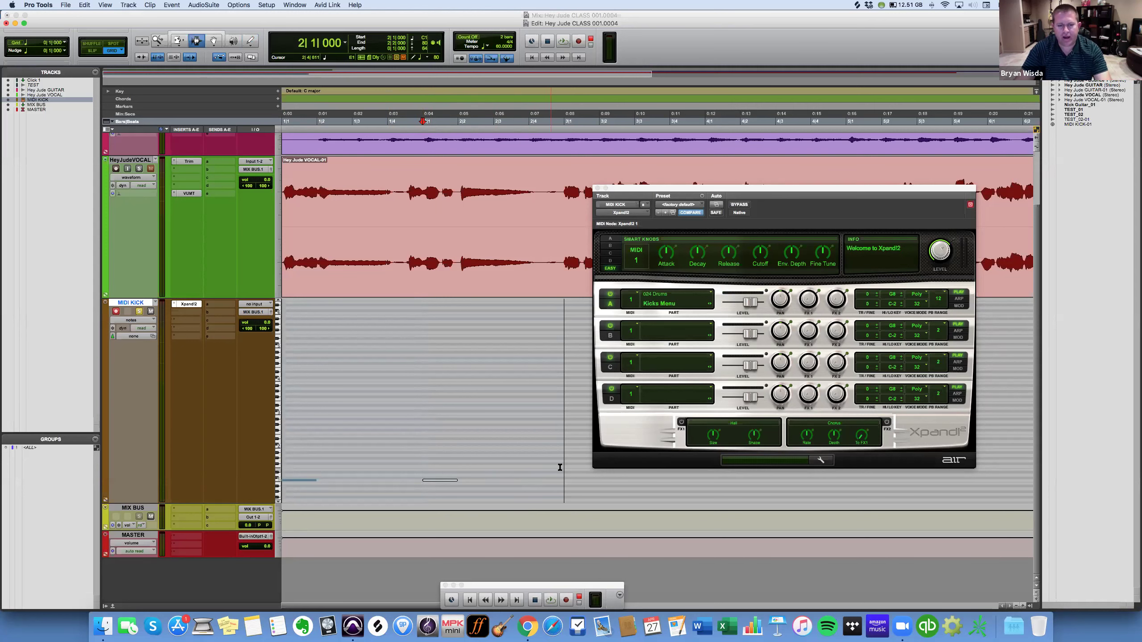
left_click_drag(563, 464, 429, 466)
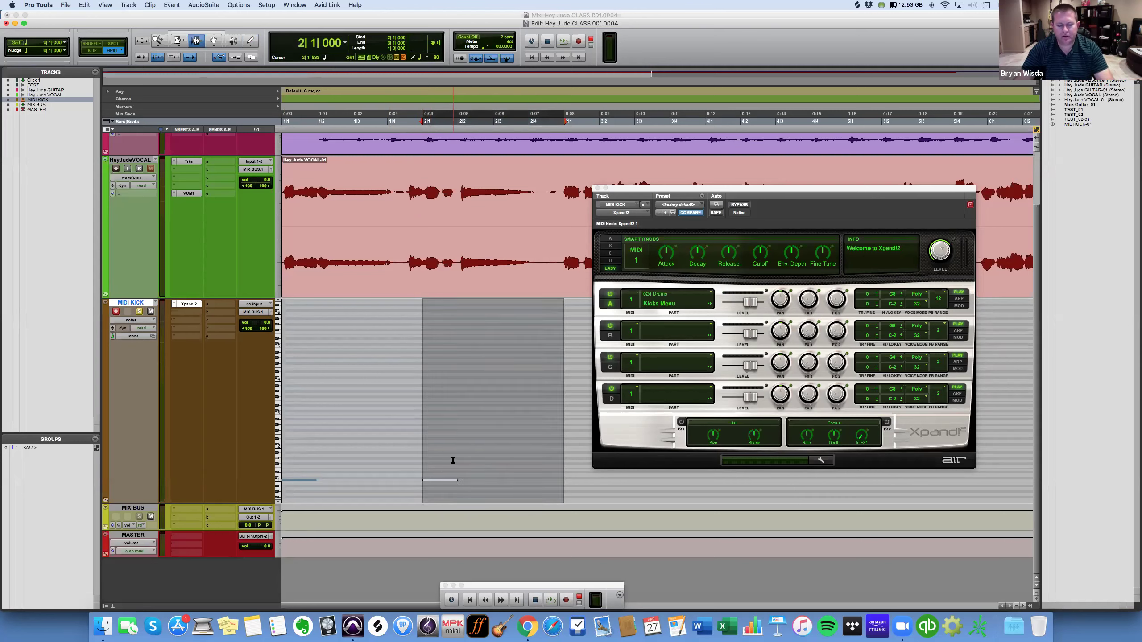
key("apostrophe")
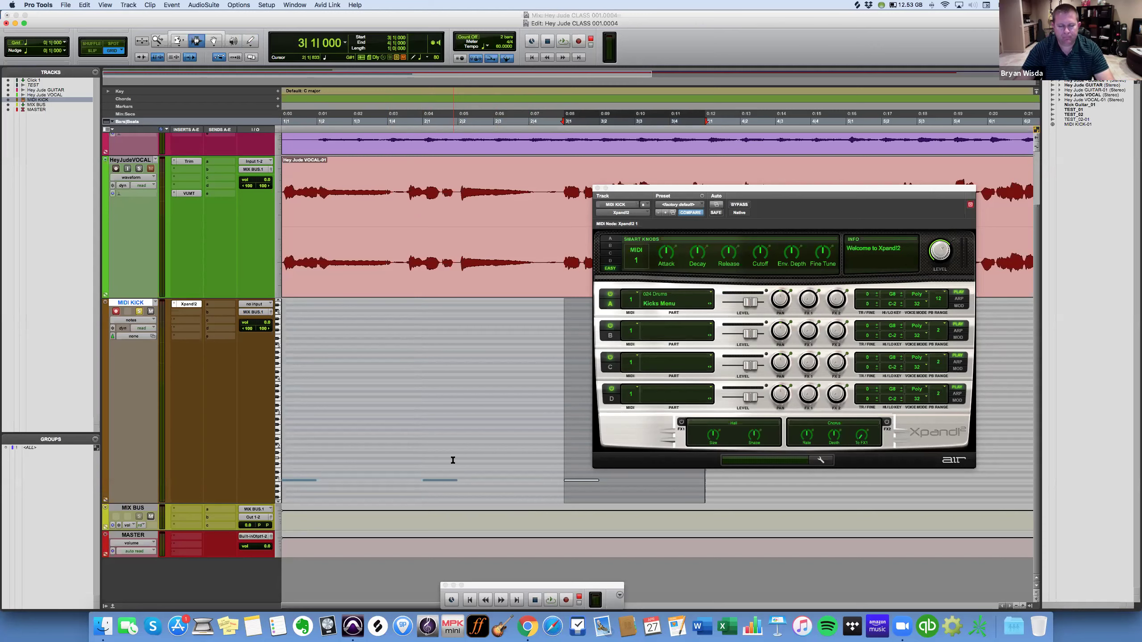
scroll(453, 460, "right", 5)
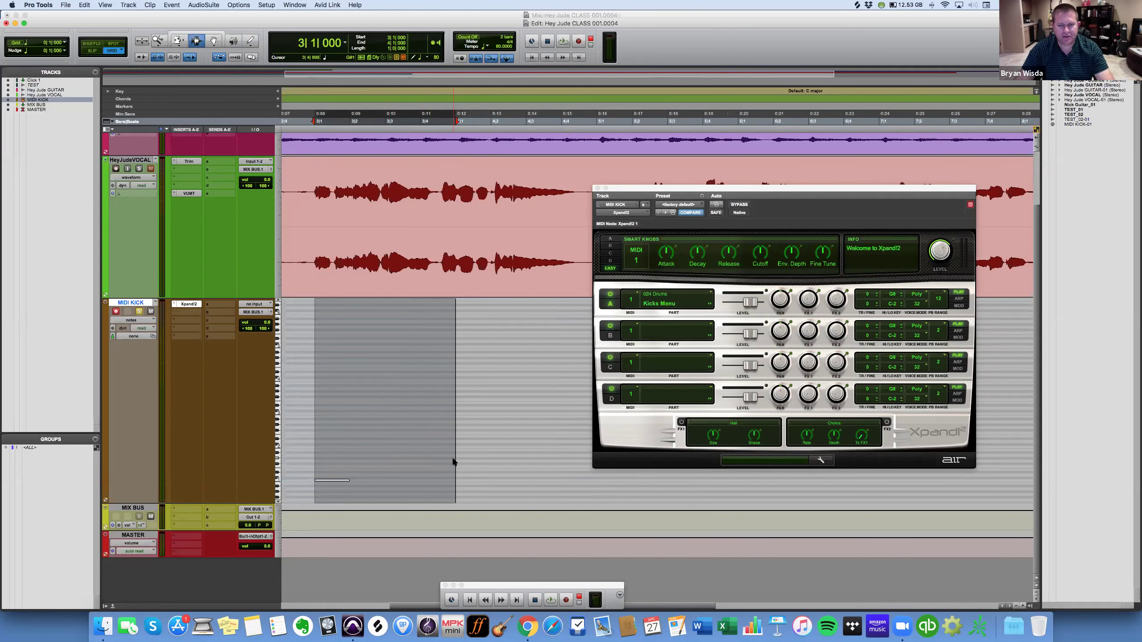
key("apostrophe")
scroll(452, 460, "right", 4)
Keep Grid mode active and duplicate the selected kick bar four more times, extending the pattern through bar 8.
key("F1")
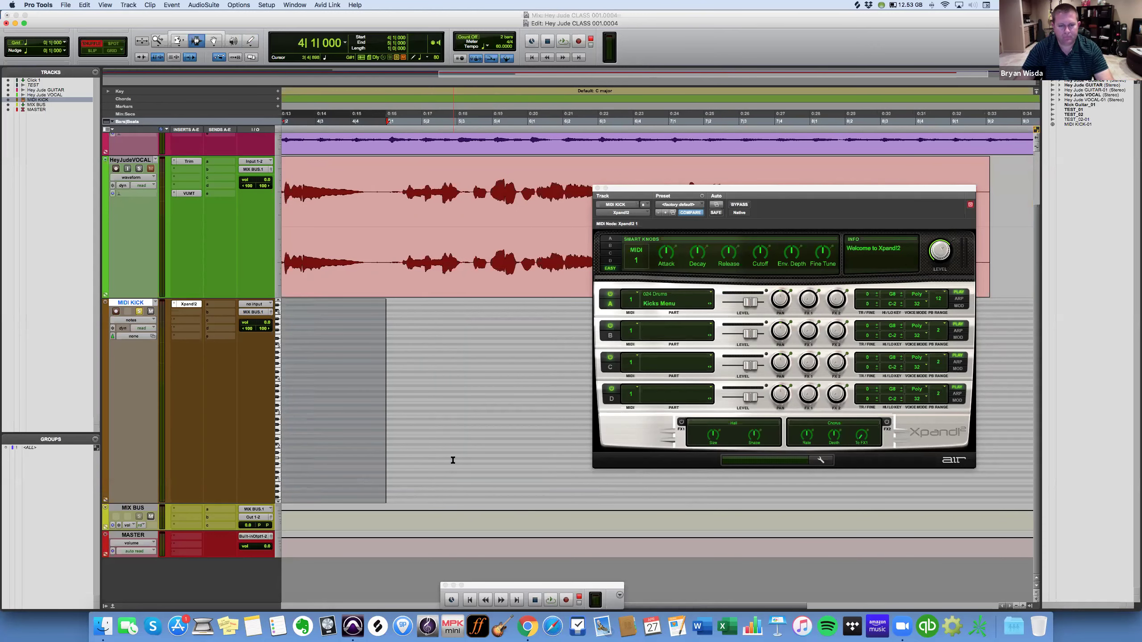
key("alt+a")
key("F4")
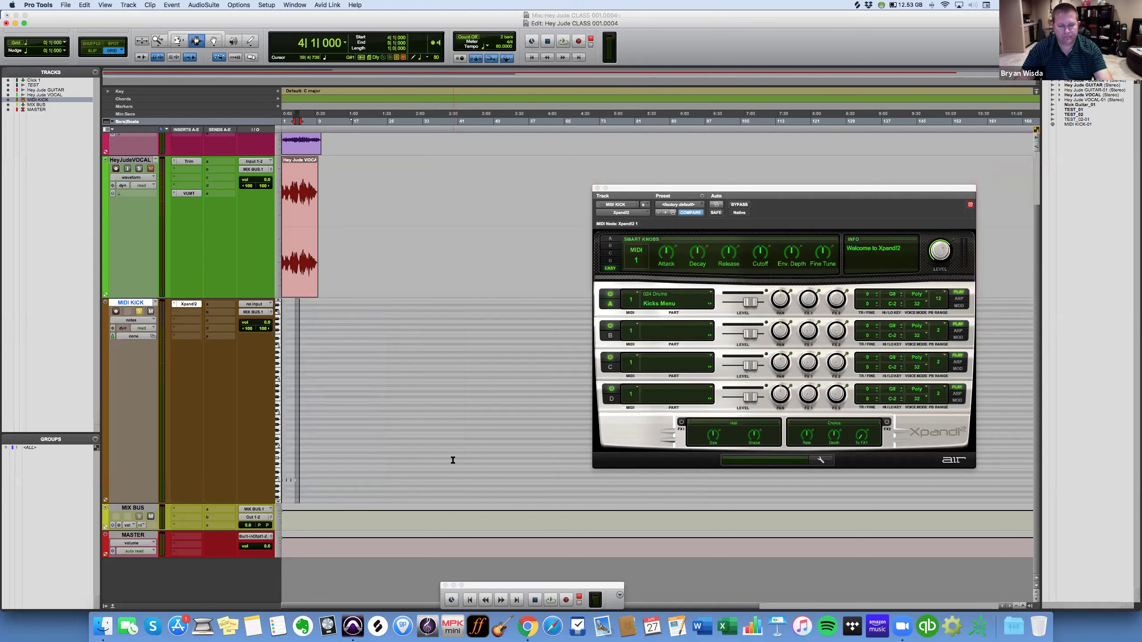
key("super+bracketright")
key("super+bracketright")
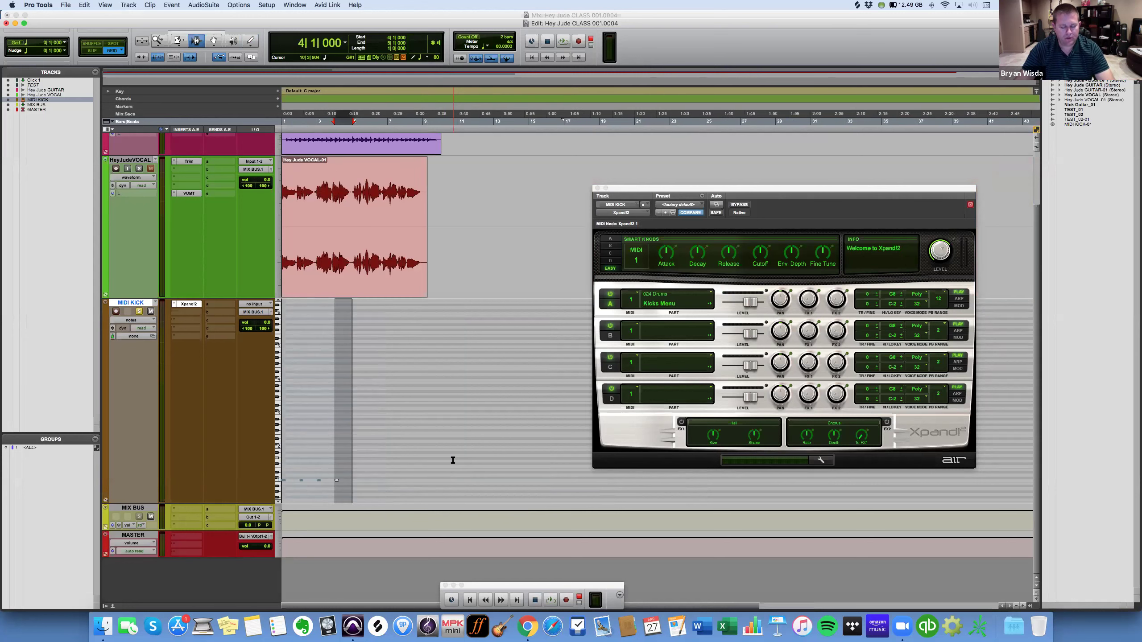
key("super+d")
key("super+d")
key("super+d")
key("super+d")
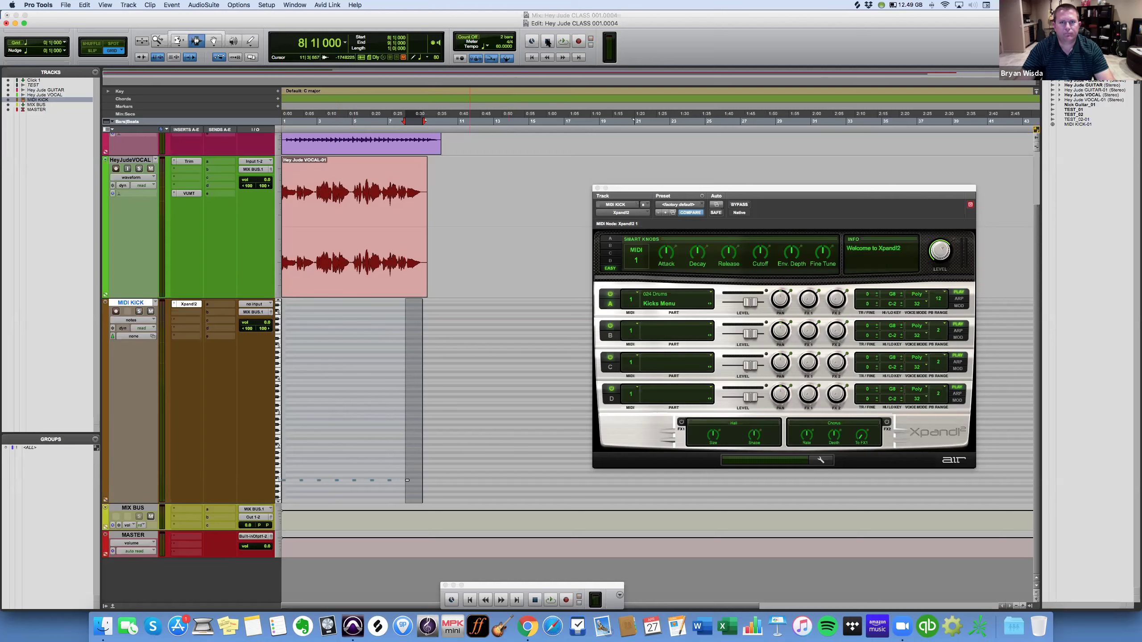
Play back the session from its start to hear the kick pattern with the other tracks, and stop in bar 3.
left_click(530, 58)
left_click(564, 43)
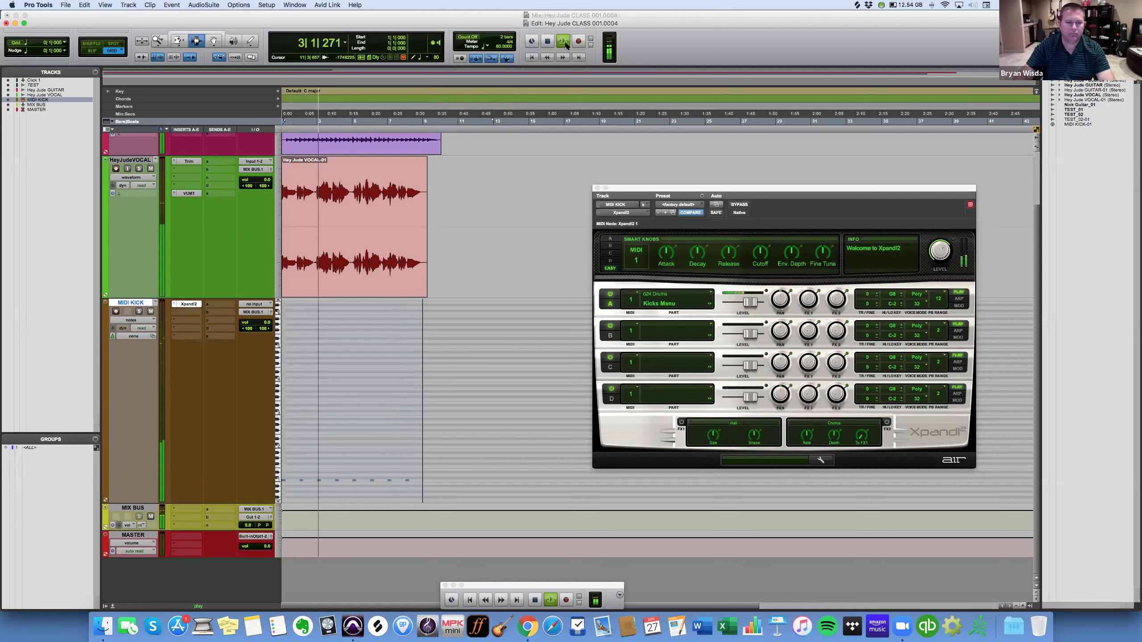
key("space")
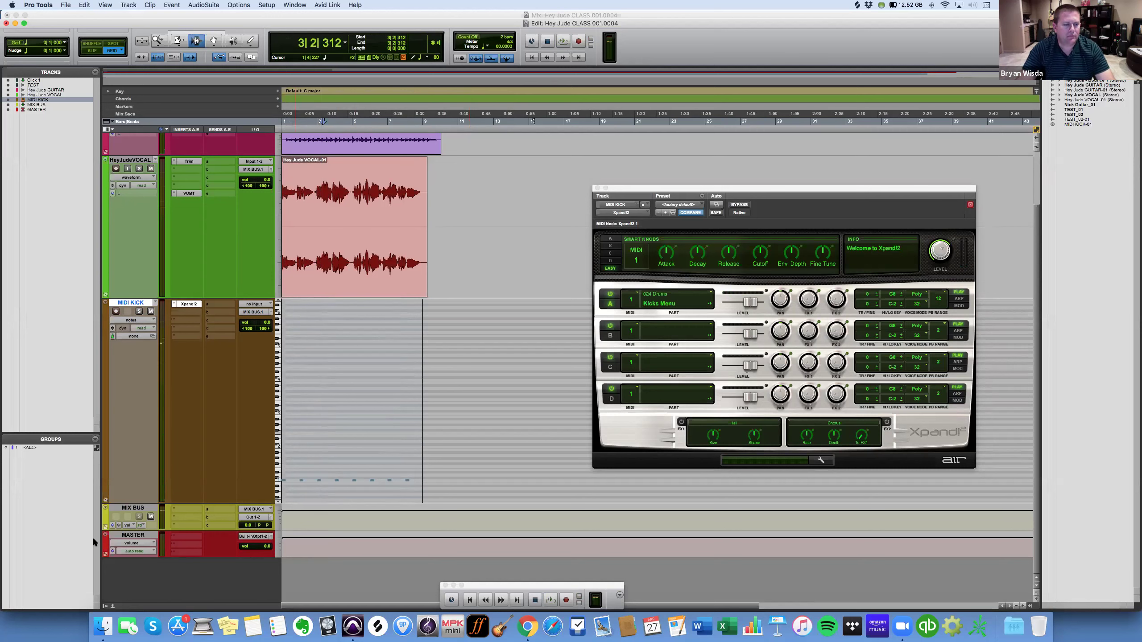
Reduce the MIDI KICK track's height and create a stereo, tick-based Instrument track named SNARE.
key("ctrl+Down")
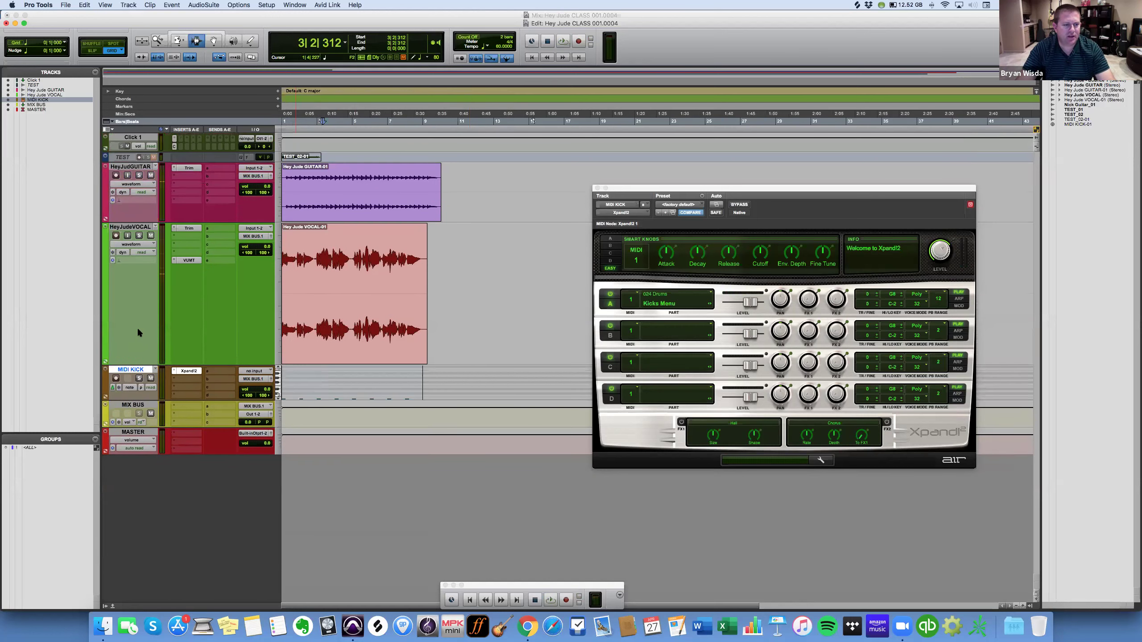
key("ctrl+Down")
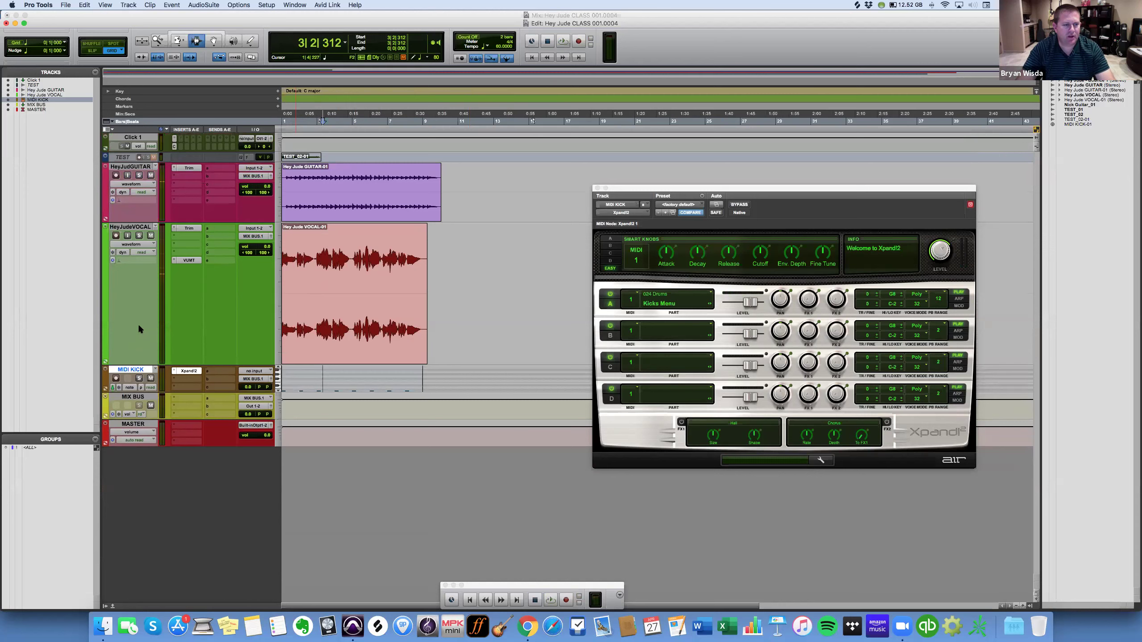
right_click(131, 369)
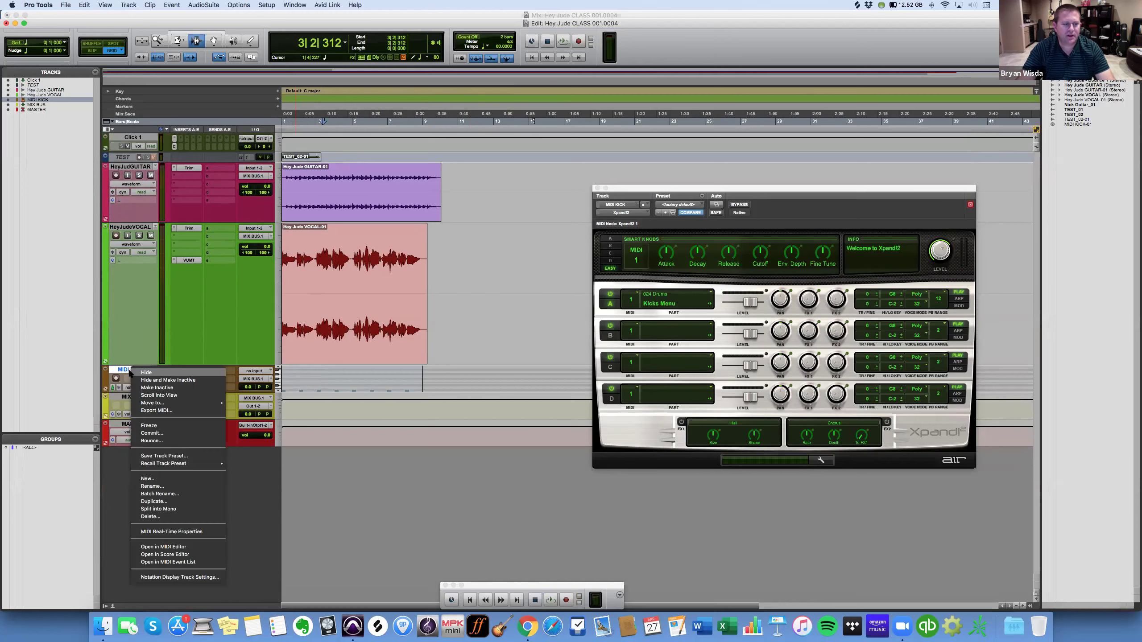
left_click(169, 477)
left_click(490, 218)
left_click(467, 227)
left_click(532, 217)
left_click(537, 255)
type("SNARE")
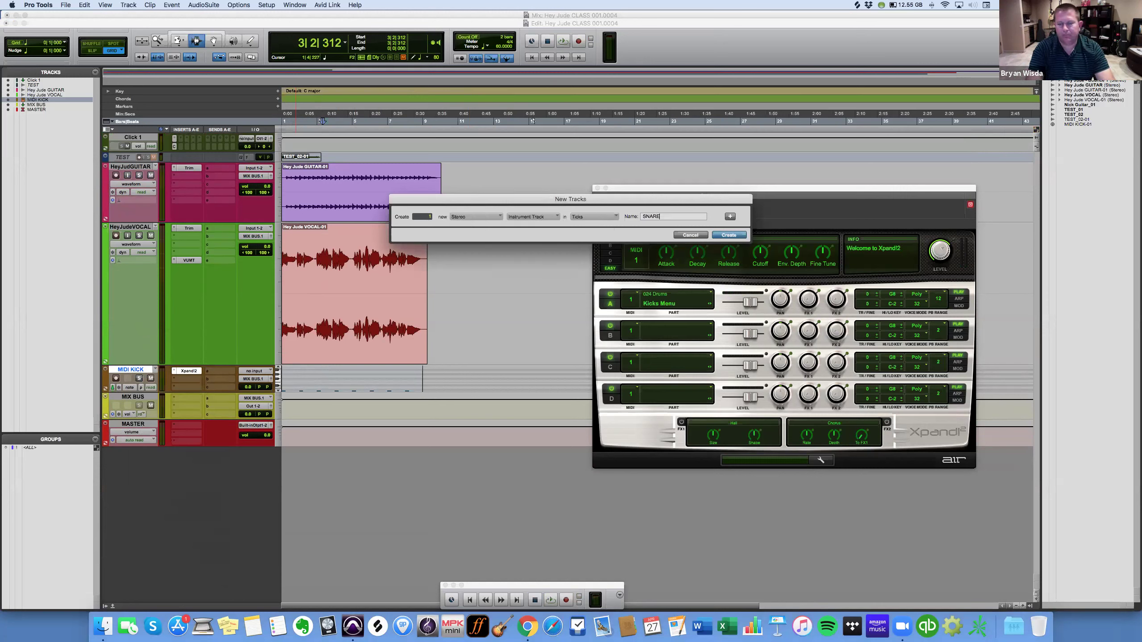
key("Return")
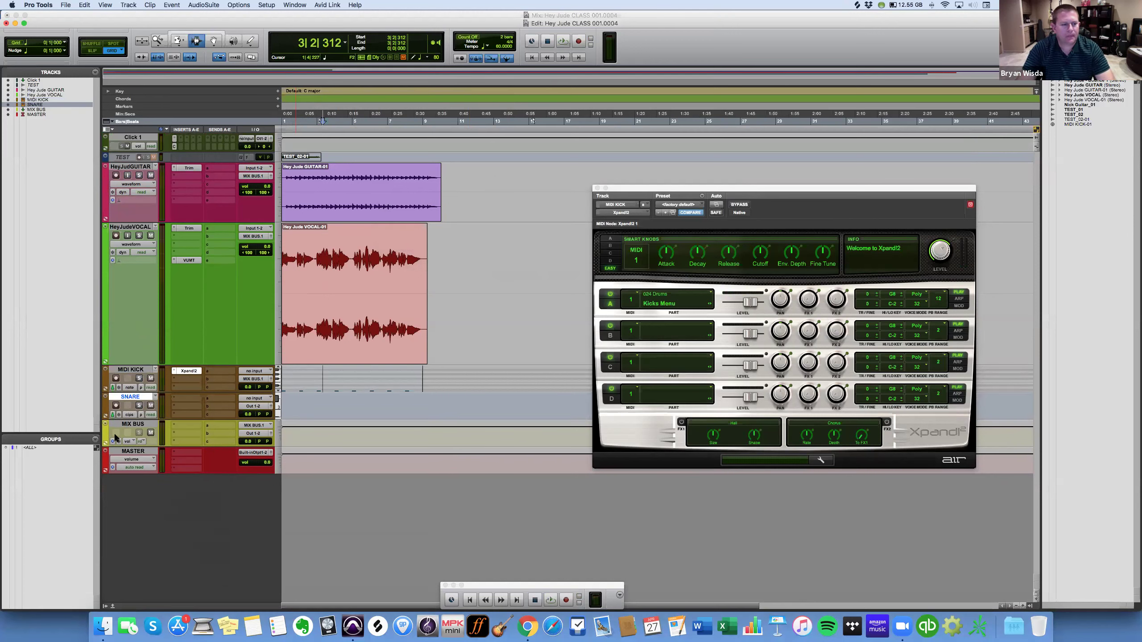
Enlarge the SNARE track in notes view and copy the Xpand!2 insert onto it from MIDI KICK.
left_click_drag(129, 420, 251, 488)
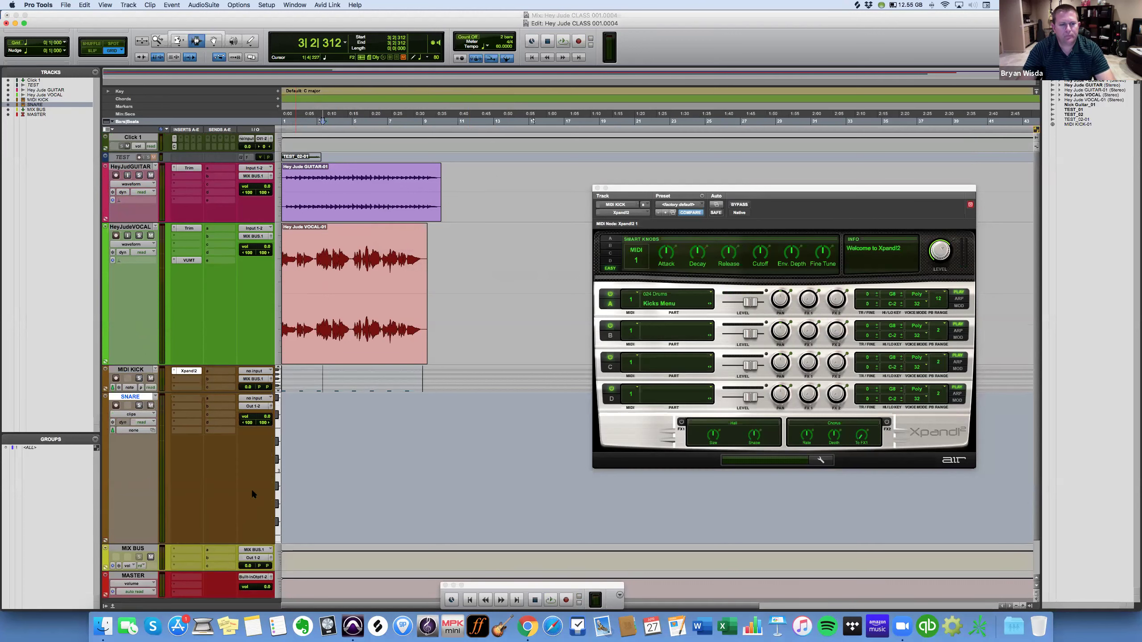
key("F10")
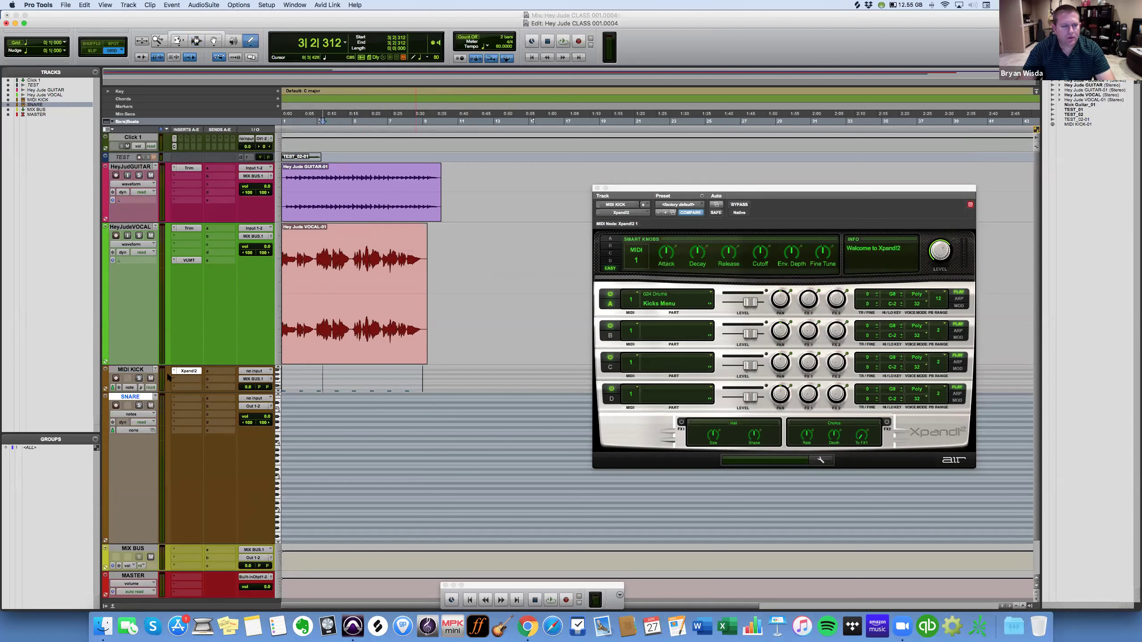
left_click_drag(186, 381, 188, 399)
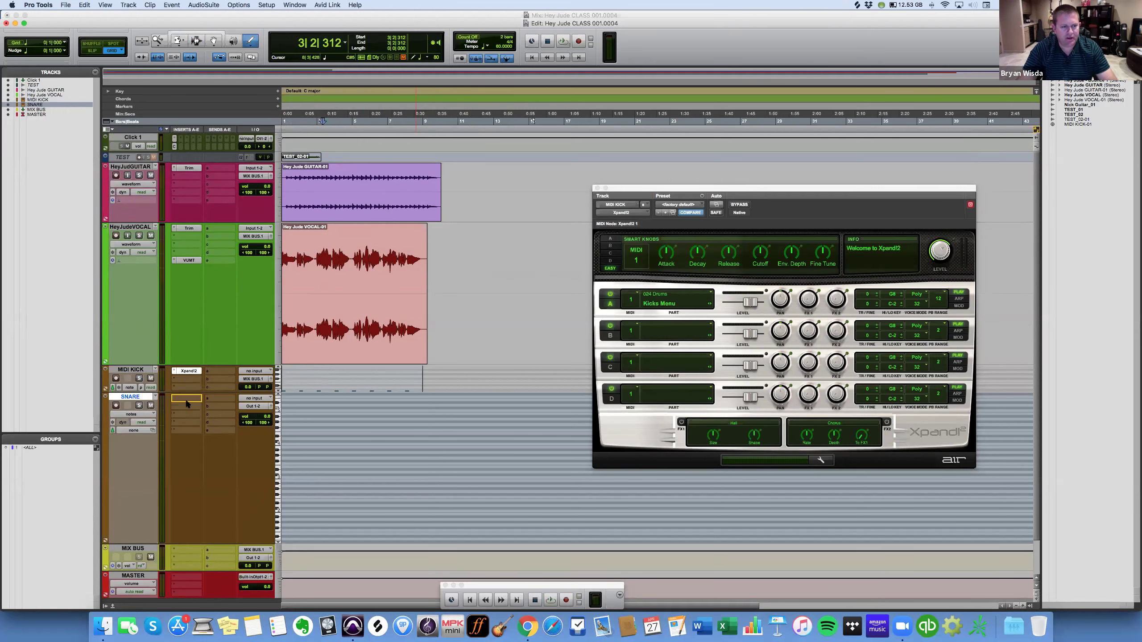
left_click(184, 398)
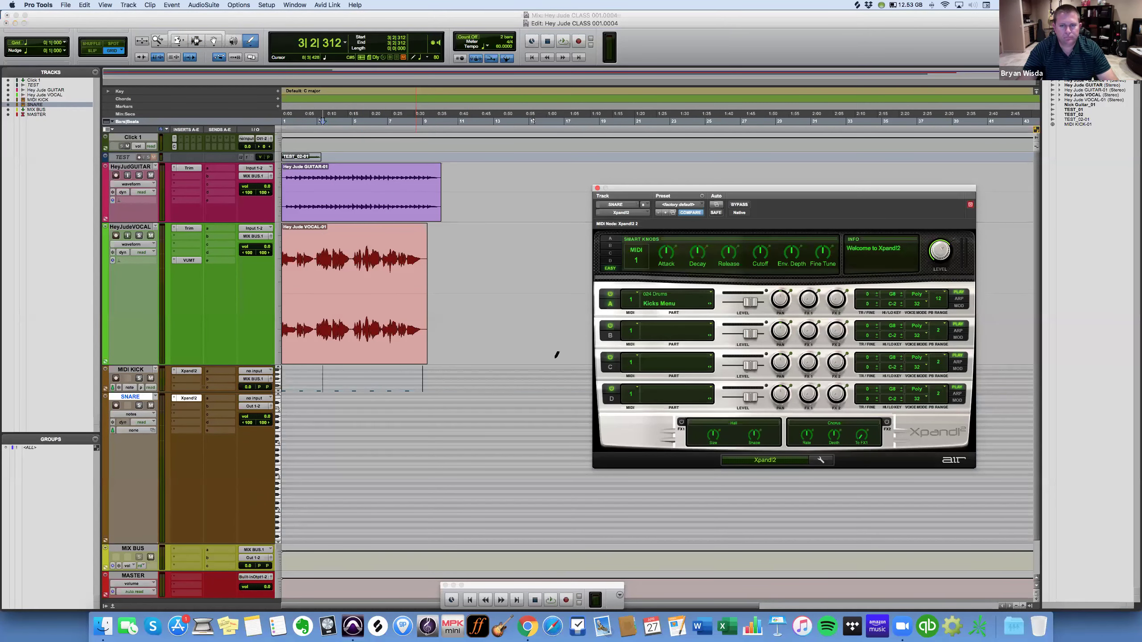
Load the Snares Menu sound from 024 Drums into part A of the SNARE track's Xpand!2.
left_click(656, 304)
mouse_move(666, 440)
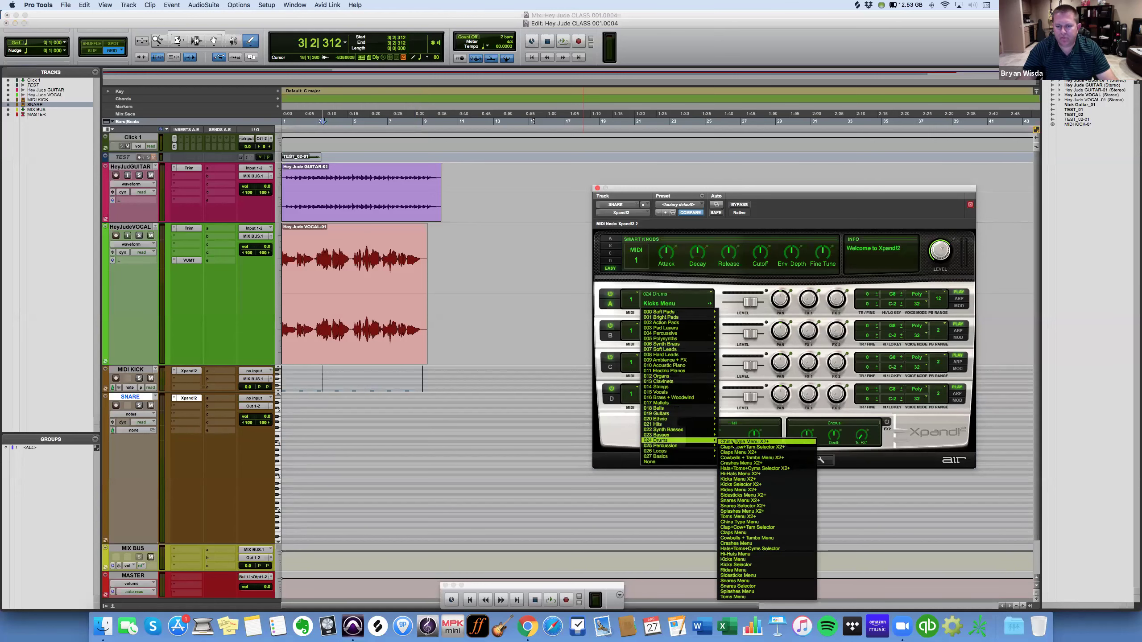
left_click(745, 581)
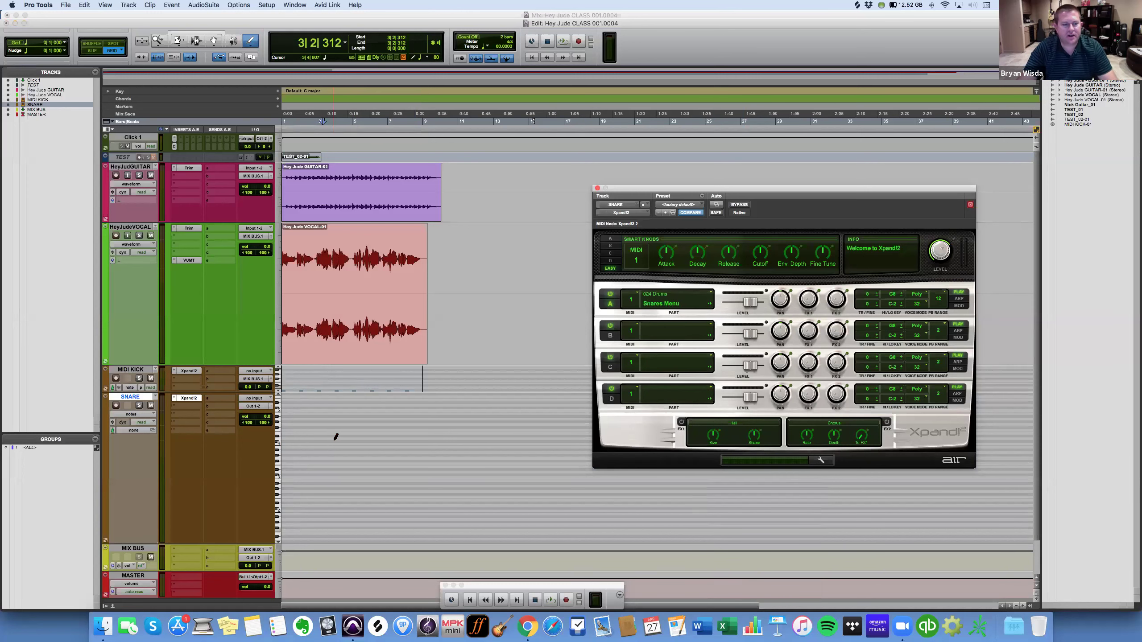
Draw a note at 1|1|000 on the SNARE track and route the track's output to MIX BUS.
scroll(337, 436, "down", 2)
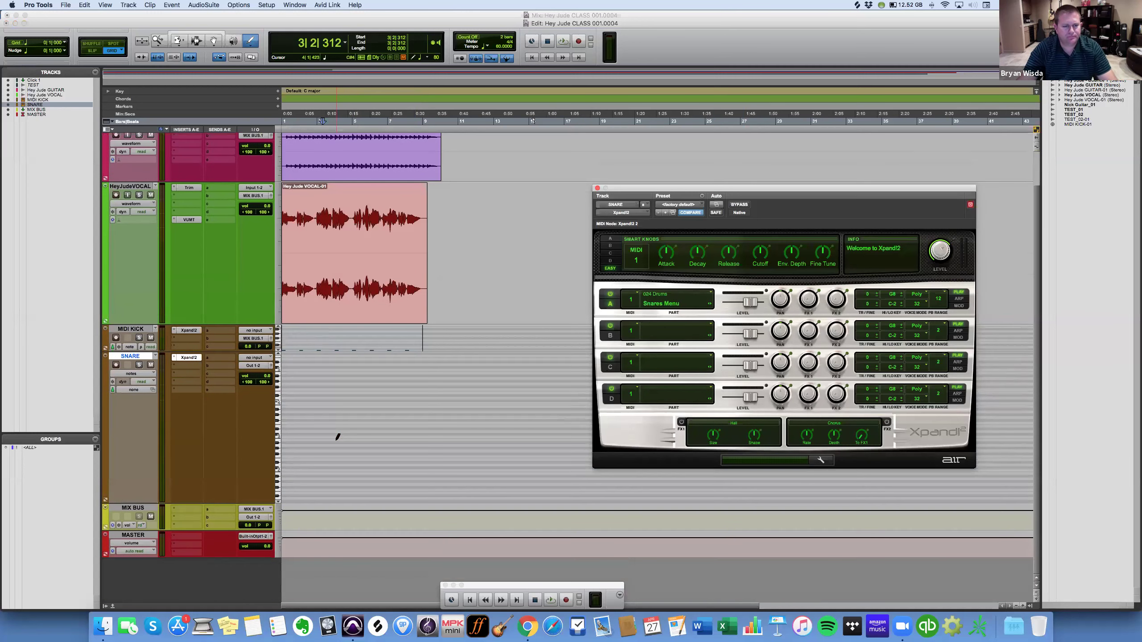
left_click(283, 455)
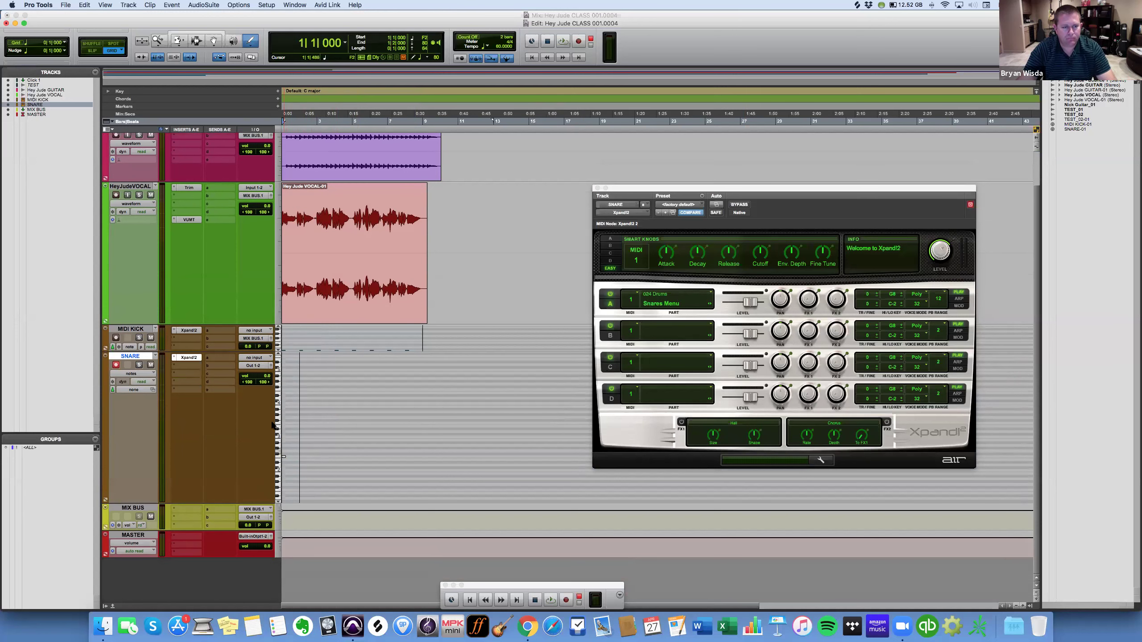
left_click(253, 365)
mouse_move(260, 388)
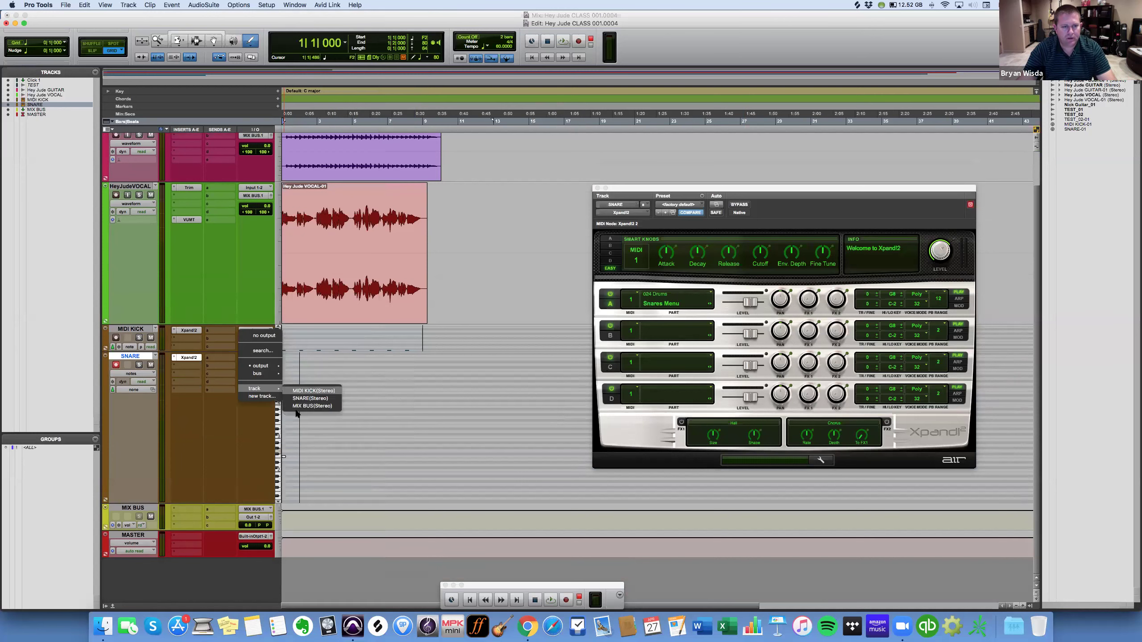
left_click(298, 406)
Audition other snare pitches and move the opening SNARE note up to a different pitch.
left_click(282, 453)
left_click(284, 439)
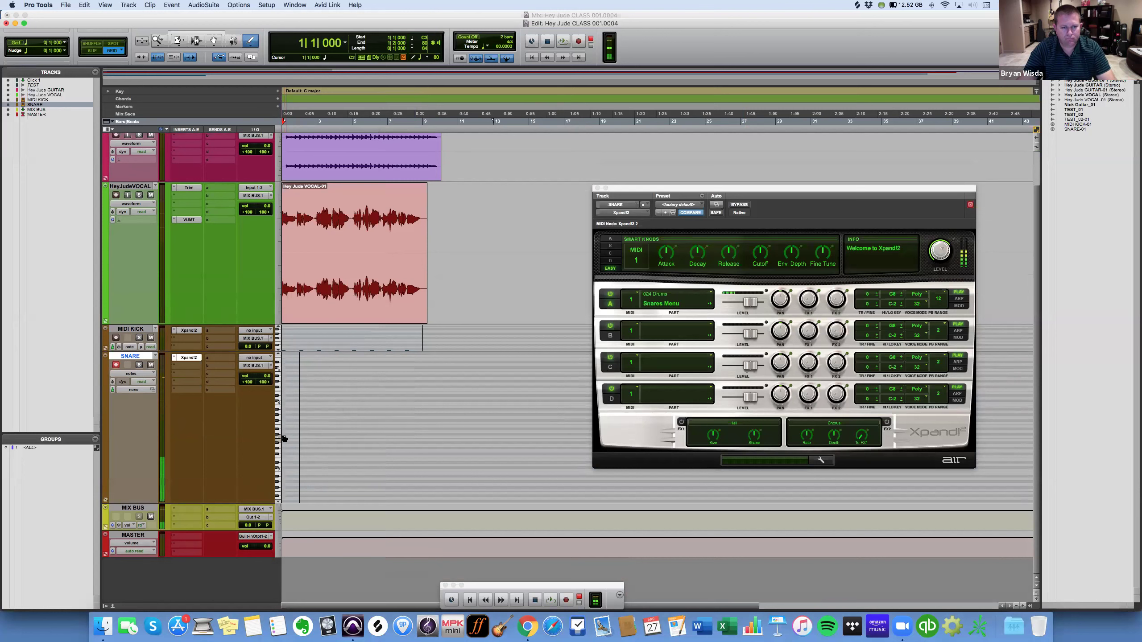
left_click(285, 433)
left_click(284, 439)
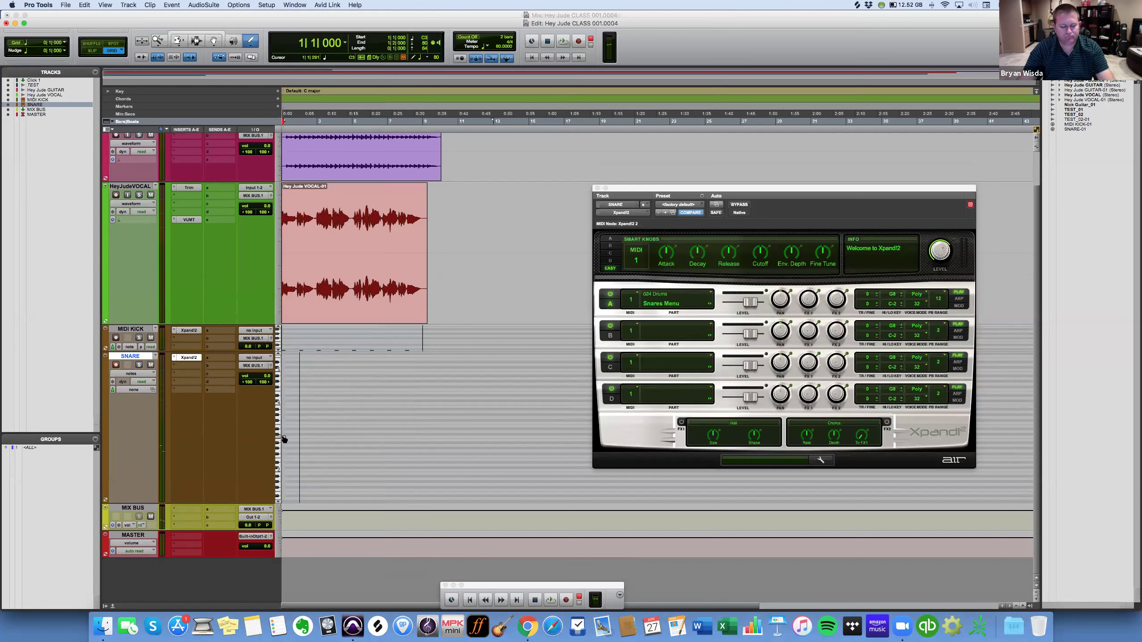
Move the SNARE note to beat 3 of the first bar, at 1|3|000.
key("super+bracketright")
key("super+bracketright")
key("super+bracketright")
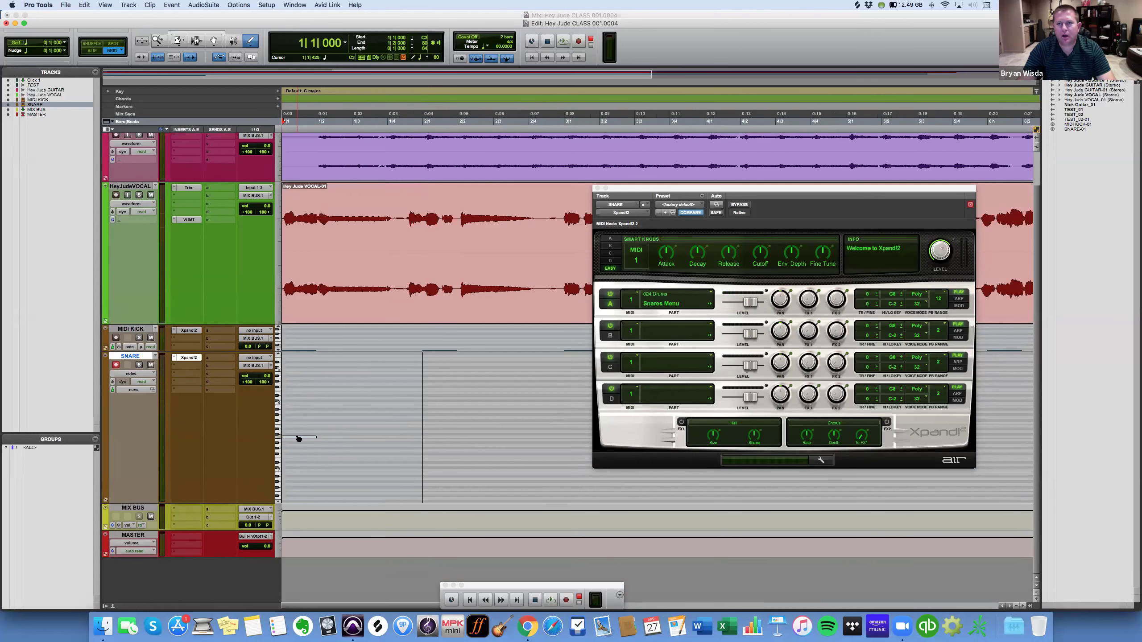
left_click(379, 438)
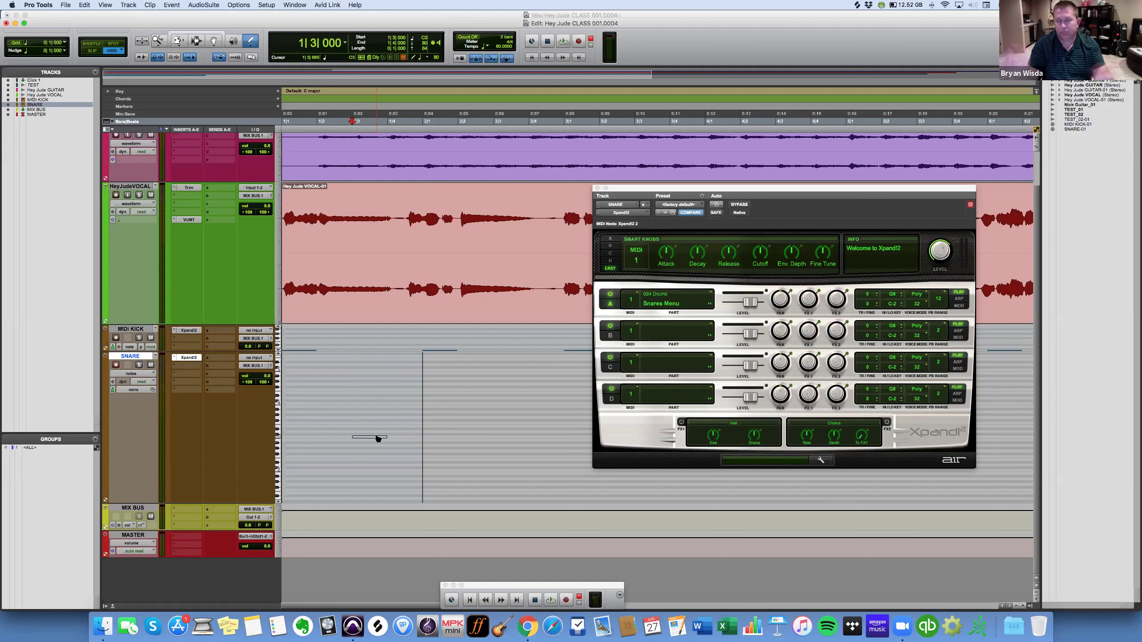
Select the first bar on the SNARE track and duplicate it repeatedly through bar 8.
key("F7")
left_click_drag(426, 440, 265, 442)
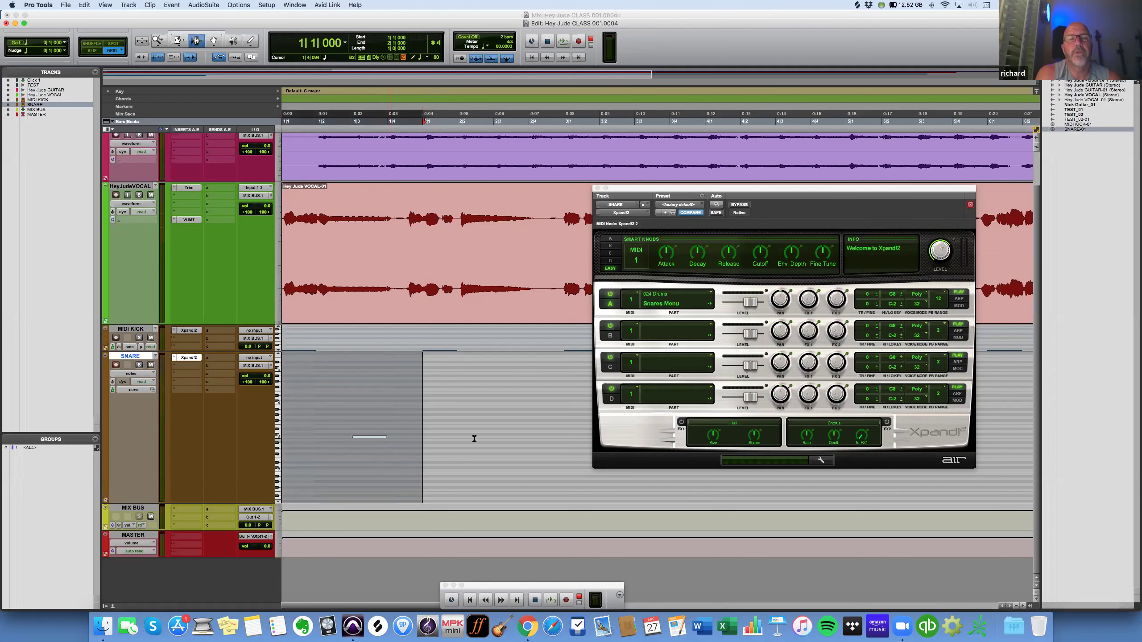
key("super+d")
key("super+d")
key("super+d")
key("super+d")
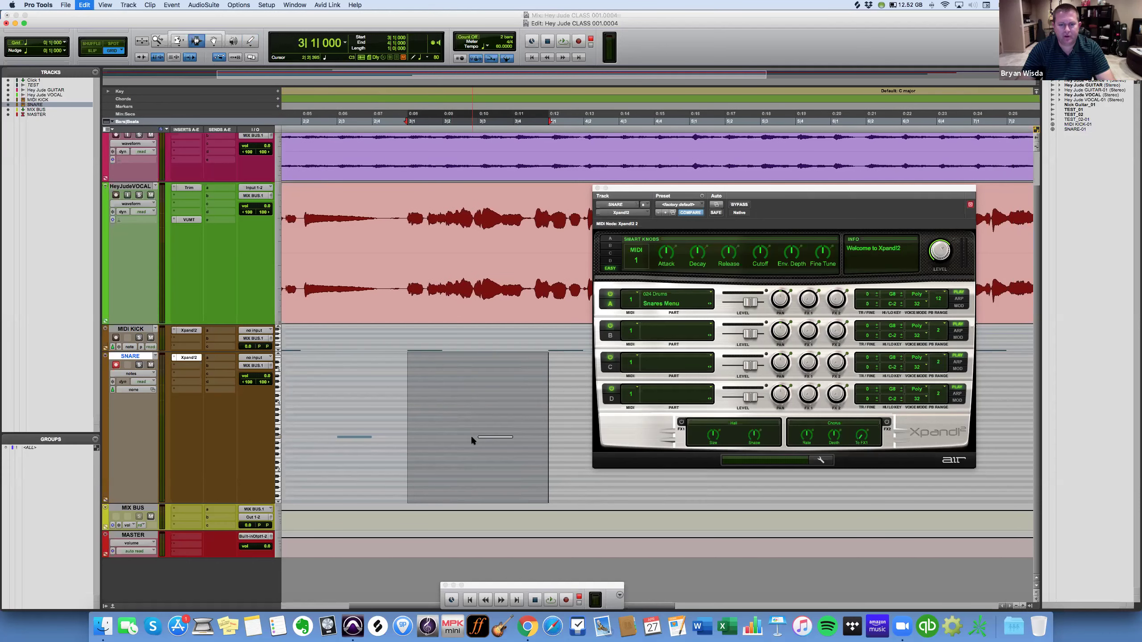
key("super+d")
key("super+d")
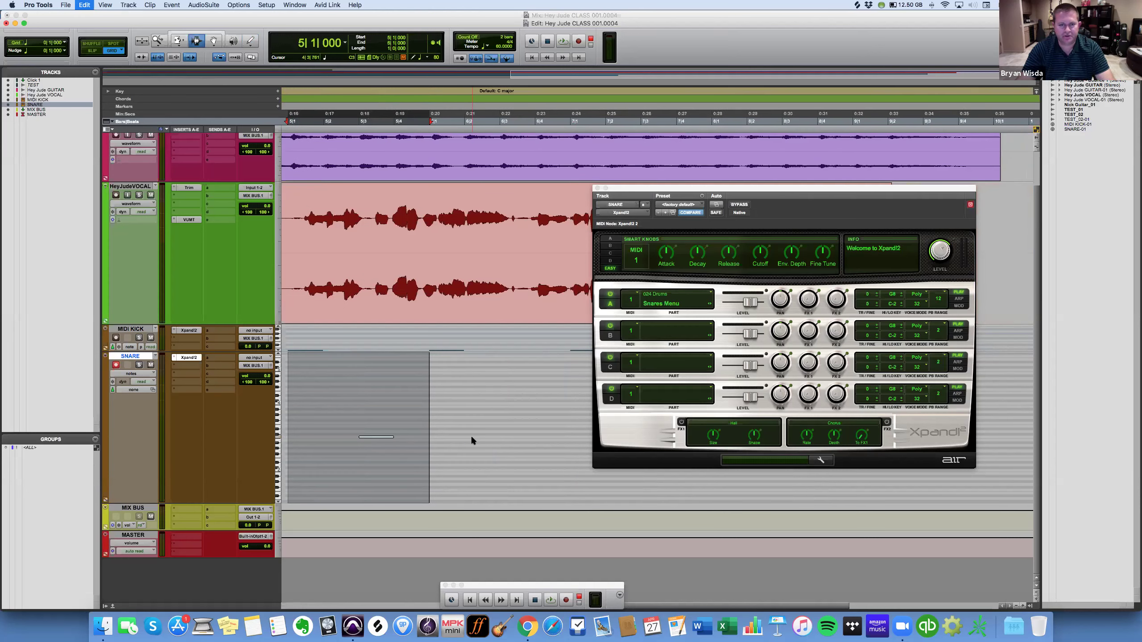
key("super+d")
scroll(471, 436, "left", 10)
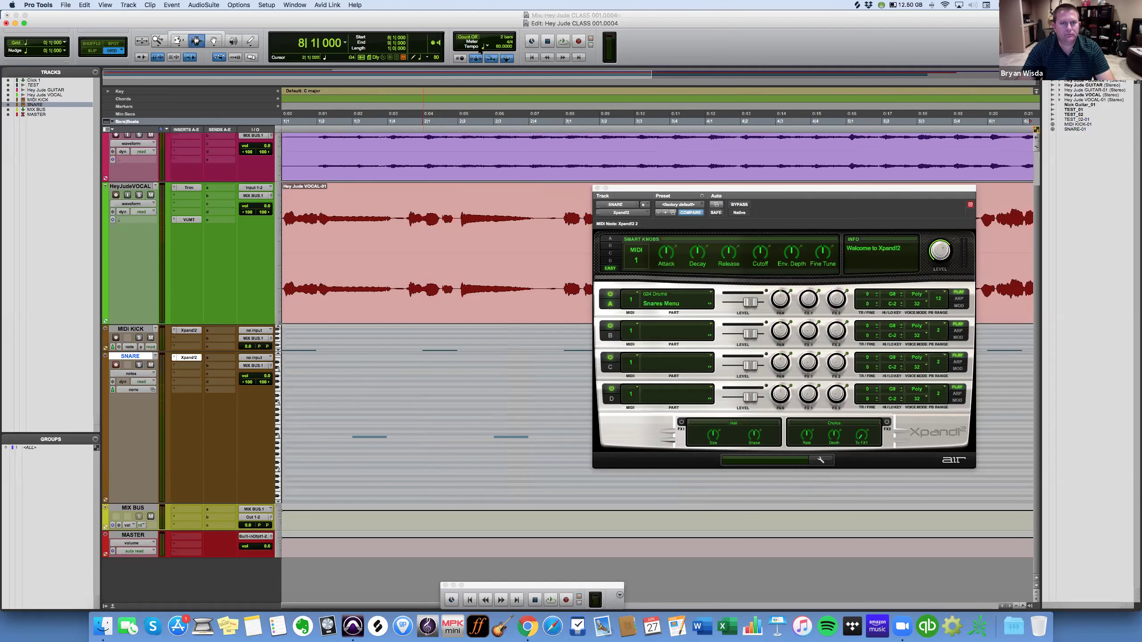
Play the session from the beginning to hear the snare with the kick, then stop in bar 2.
left_click(530, 58)
key("space")
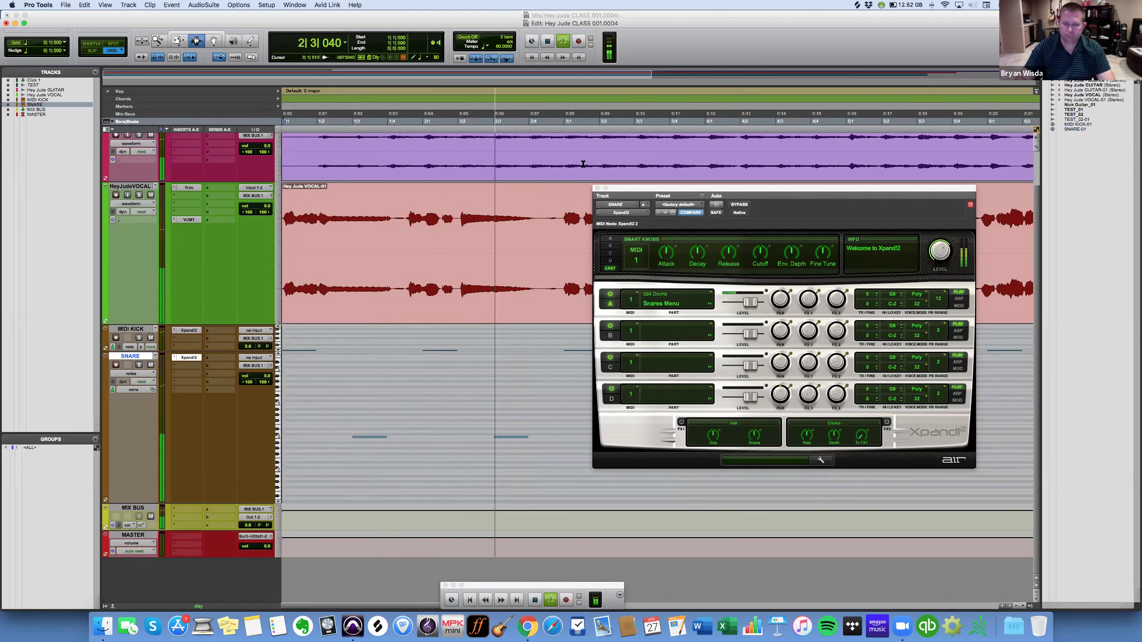
key("space")
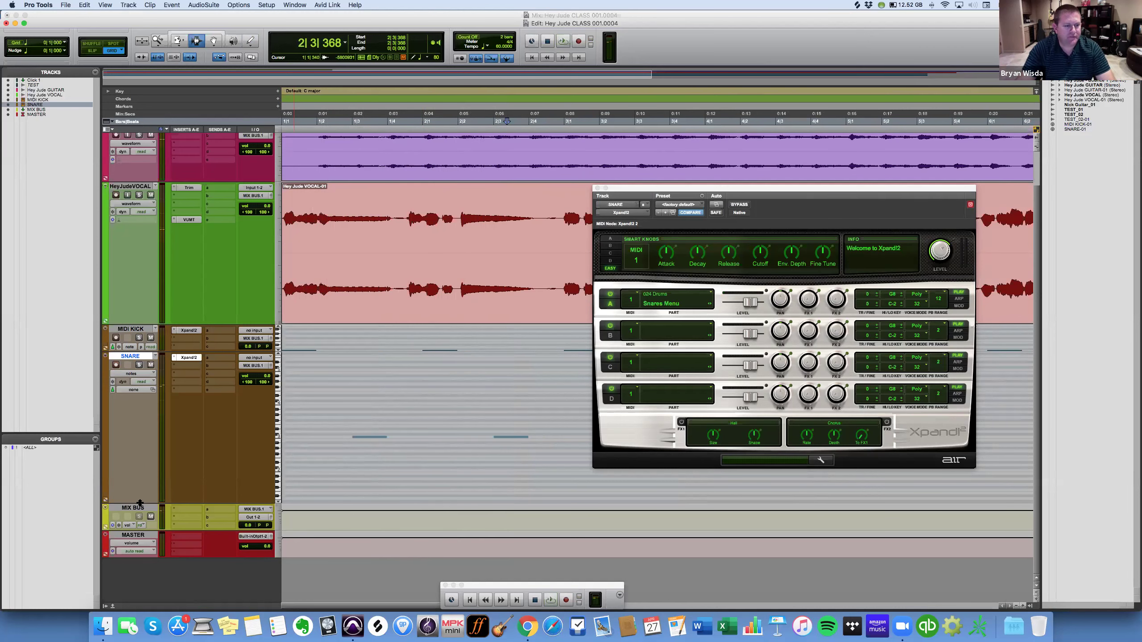
Reduce the SNARE track's height and create a stereo, tick-based Instrument track named HAT below it.
left_click_drag(139, 503, 138, 428)
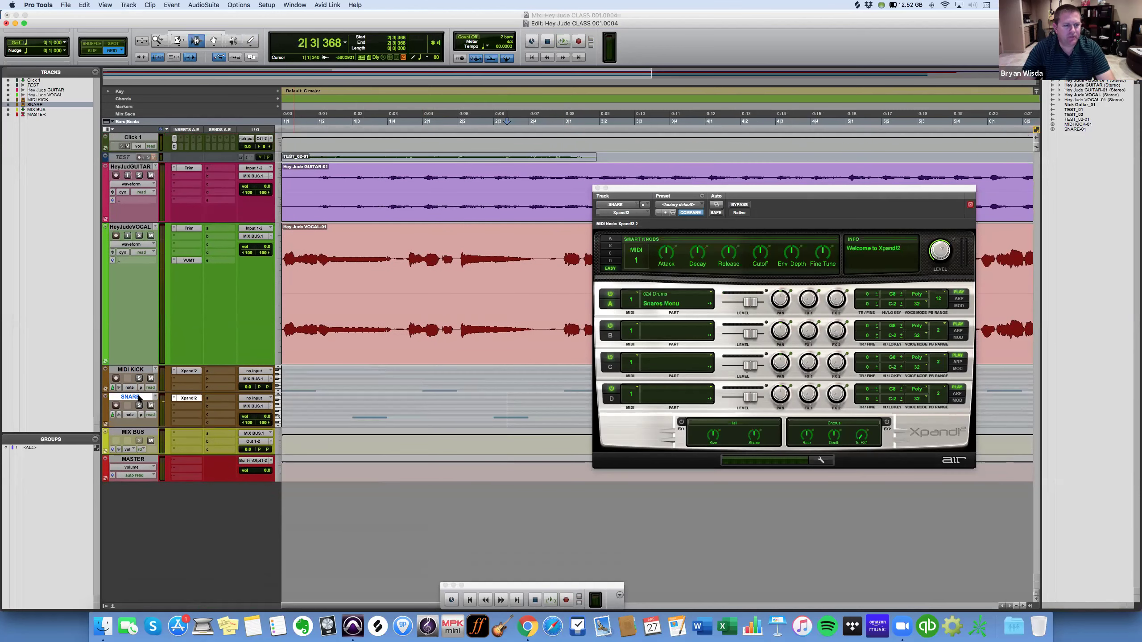
right_click(138, 397)
left_click(212, 505)
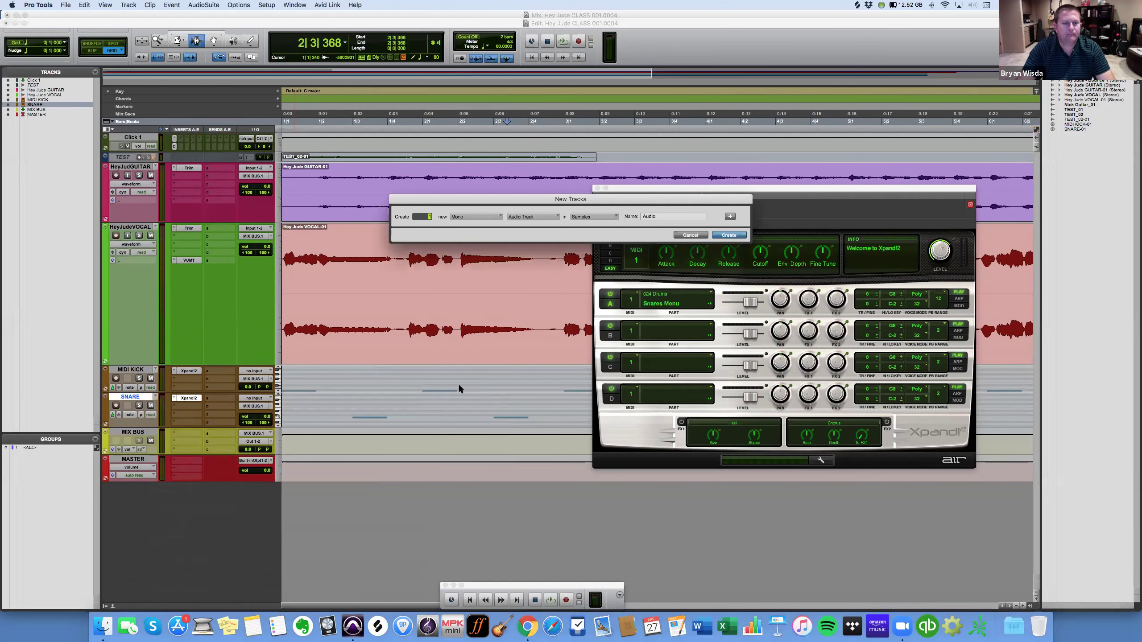
left_click(477, 228)
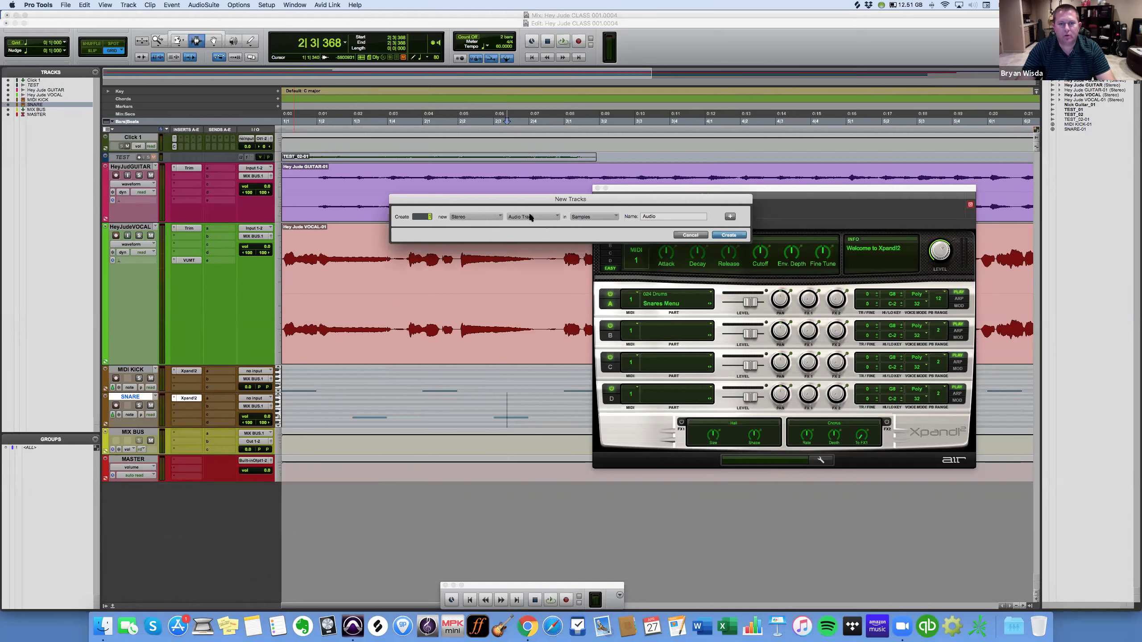
left_click(532, 217)
left_click(535, 255)
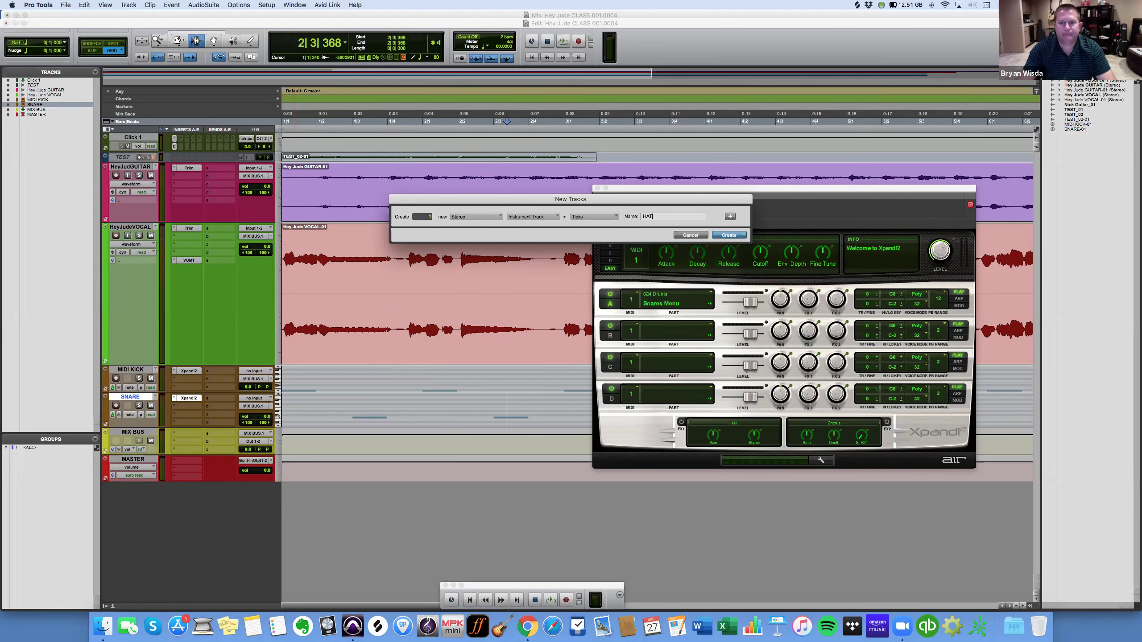
key("Return")
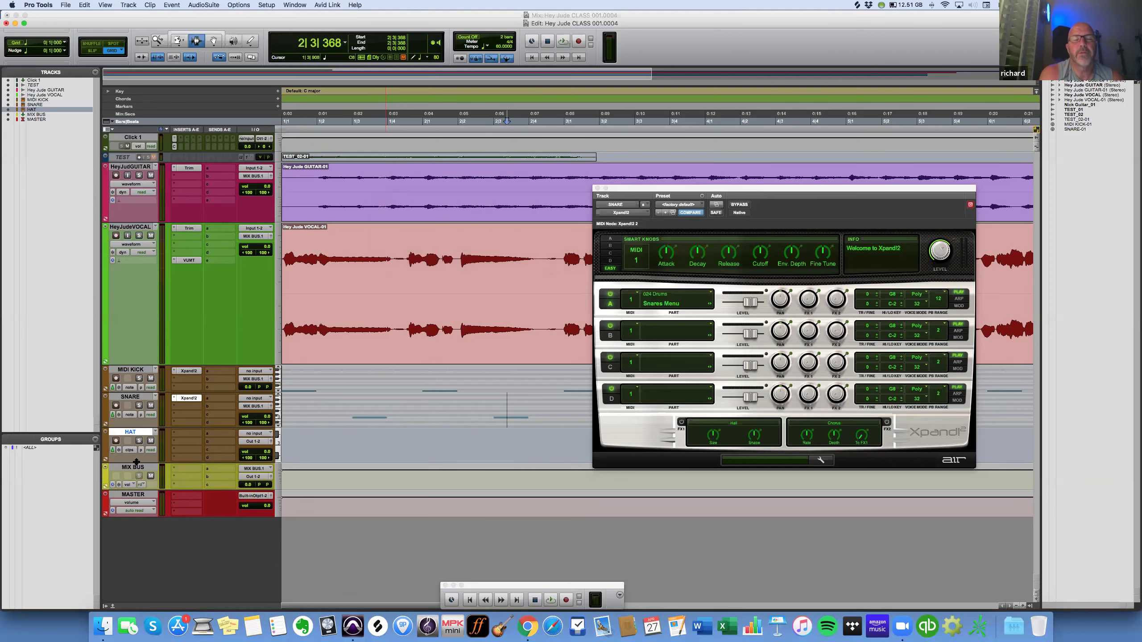
Enlarge the HAT track and insert the multichannel Xpand!2 instrument in its first insert slot.
left_click_drag(136, 462, 136, 568)
left_click(187, 434)
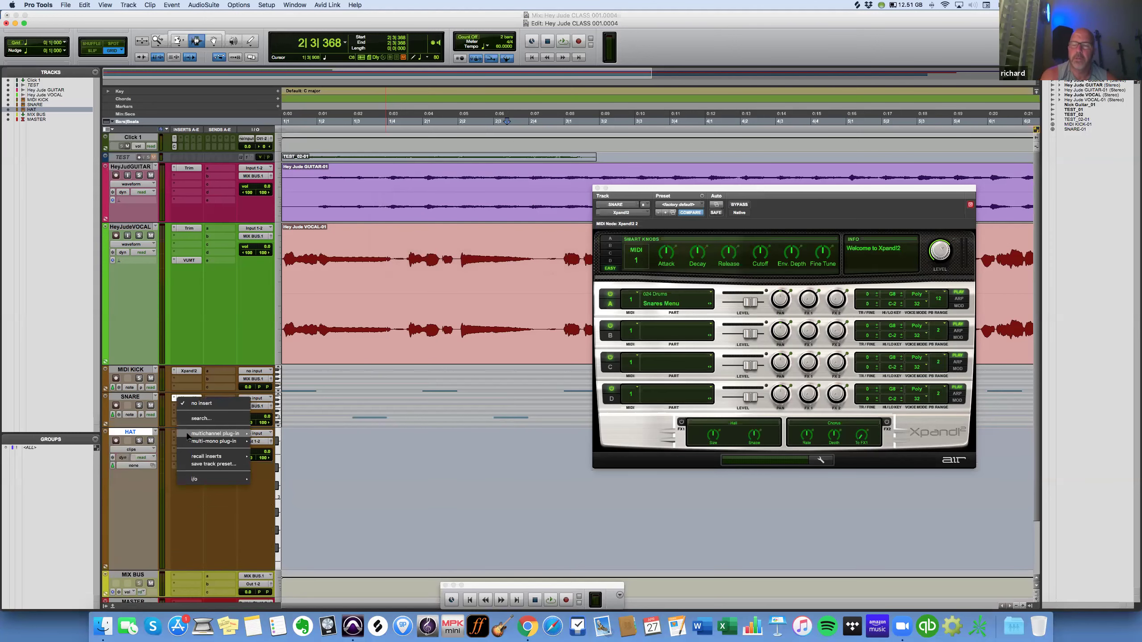
mouse_move(202, 434)
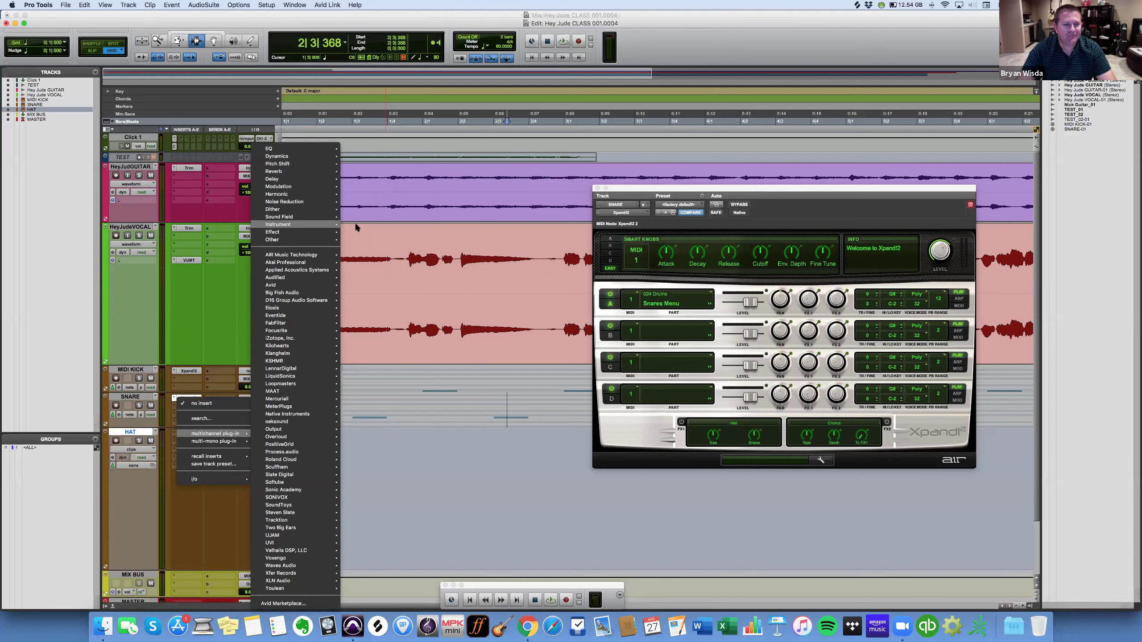
mouse_move(313, 224)
left_click(369, 596)
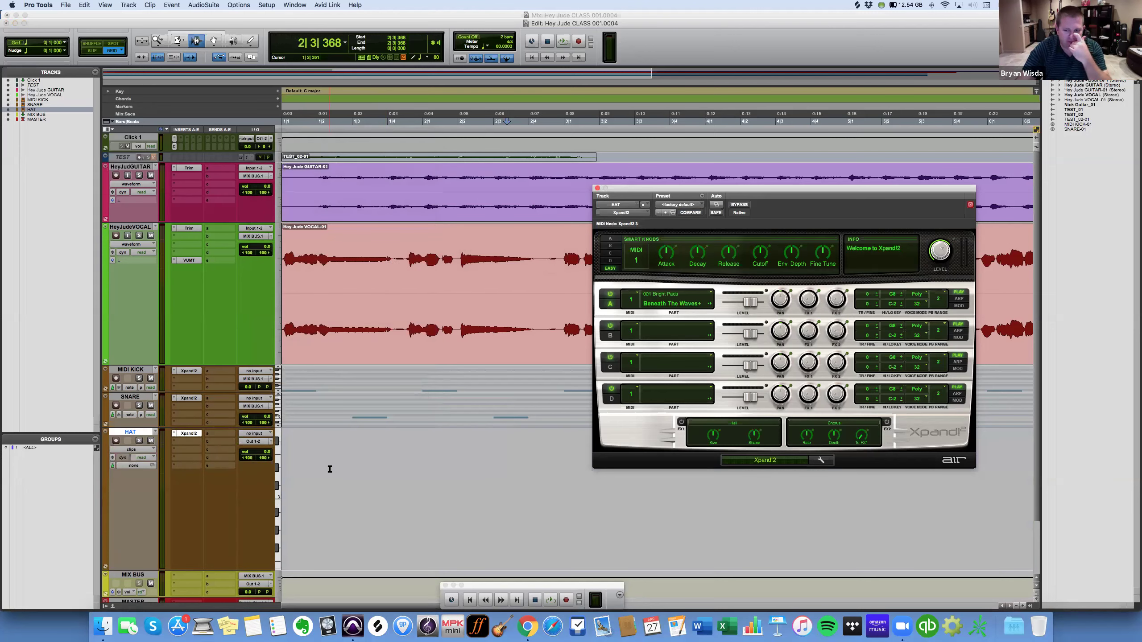
Load the Hi-Hats Menu sound from 024 Drums into part A of the HAT track's Xpand!2.
left_click(666, 304)
mouse_move(666, 440)
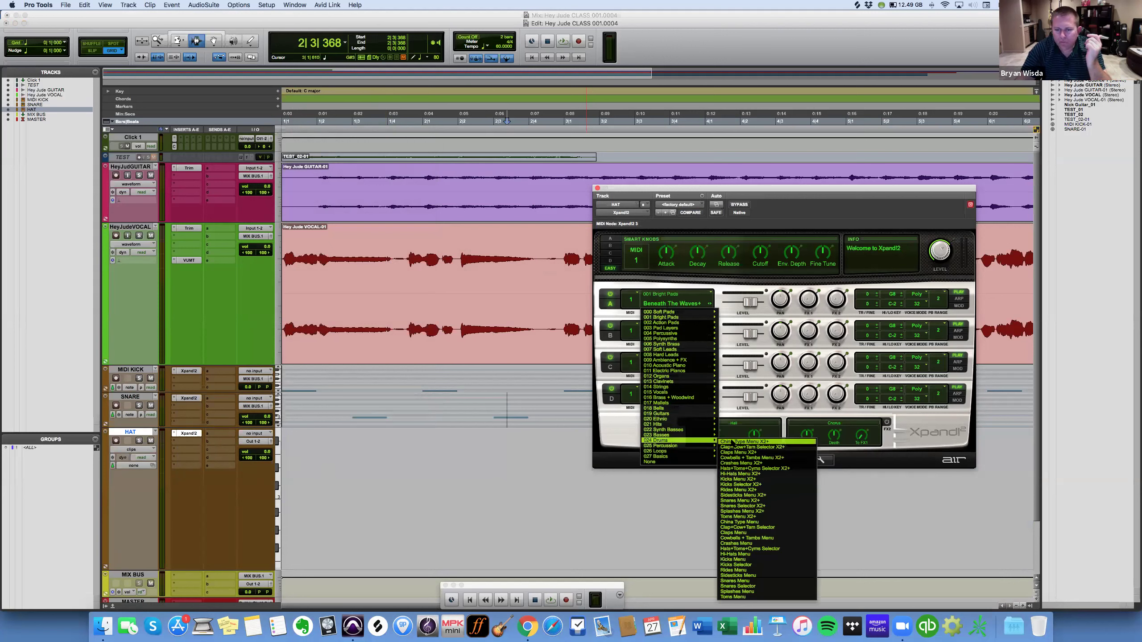
left_click(737, 553)
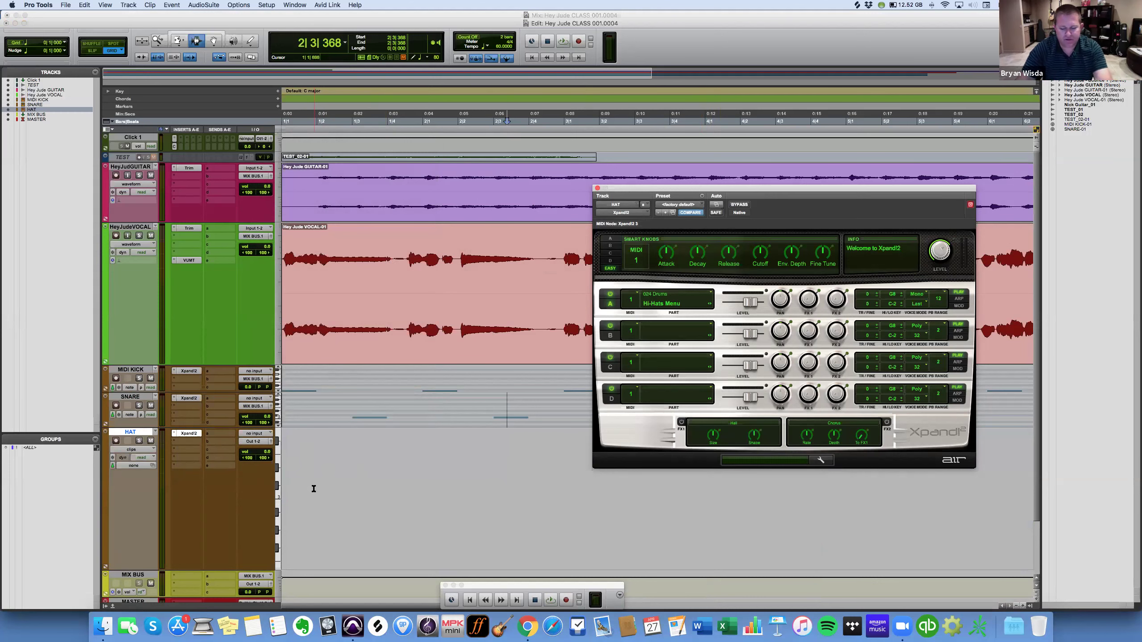
Switch the HAT track to notes view and draw a one-beat note at 1|1|000.
key("F10")
key("ctrl+minus")
scroll(292, 450, "down", 3)
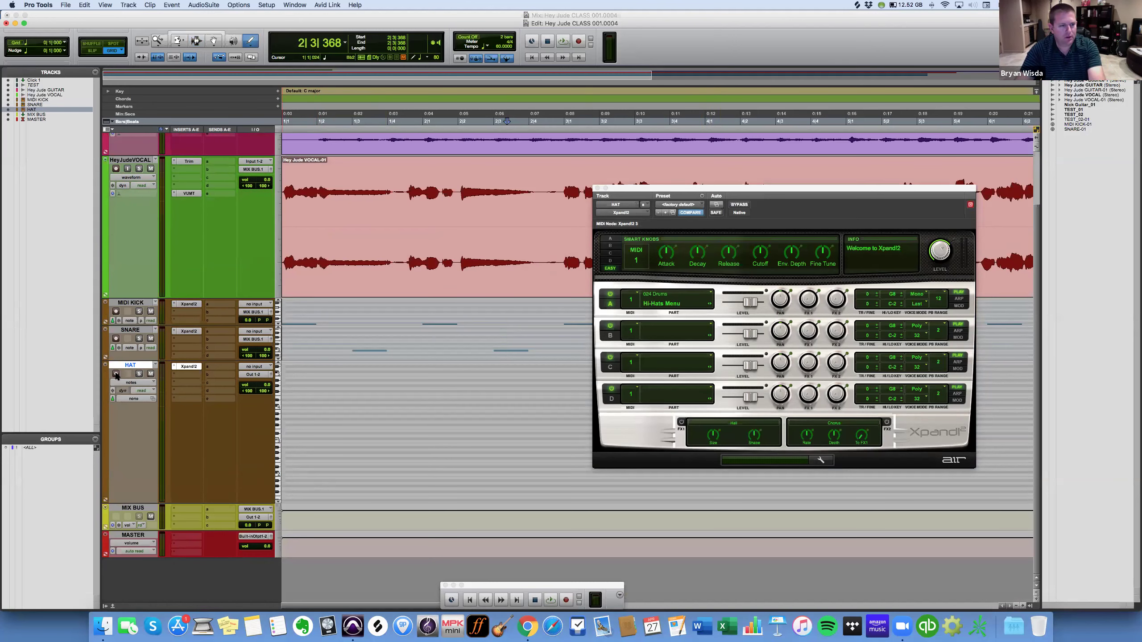
left_click(284, 442)
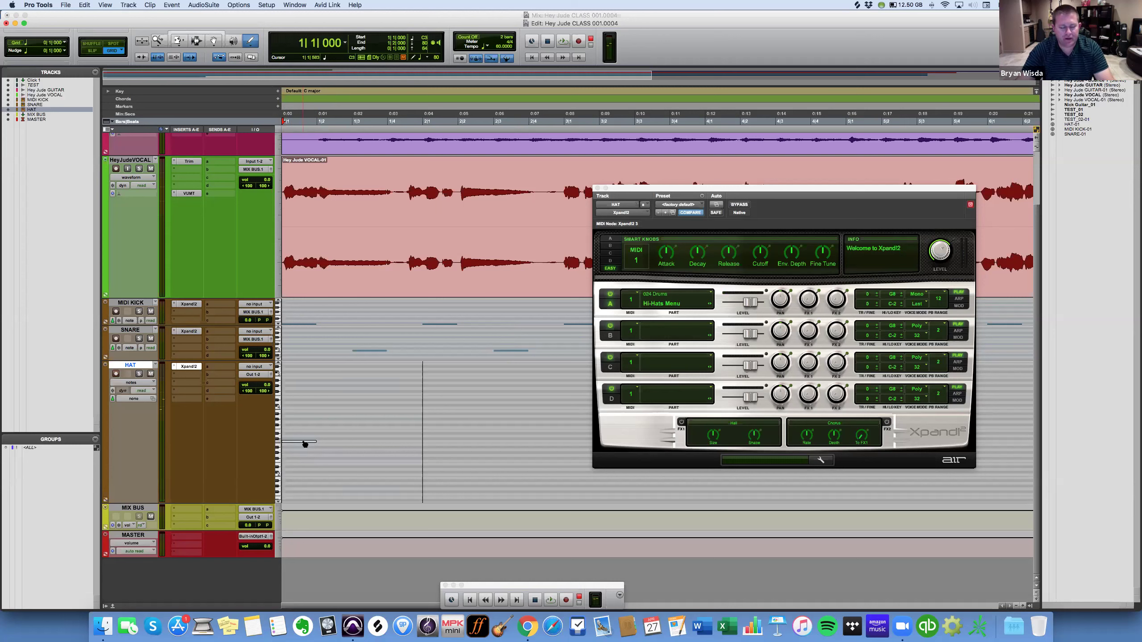
Select the first beat on the HAT track and duplicate it repeatedly on every beat through 8|4|000.
key("F7")
left_click_drag(315, 436, 245, 437)
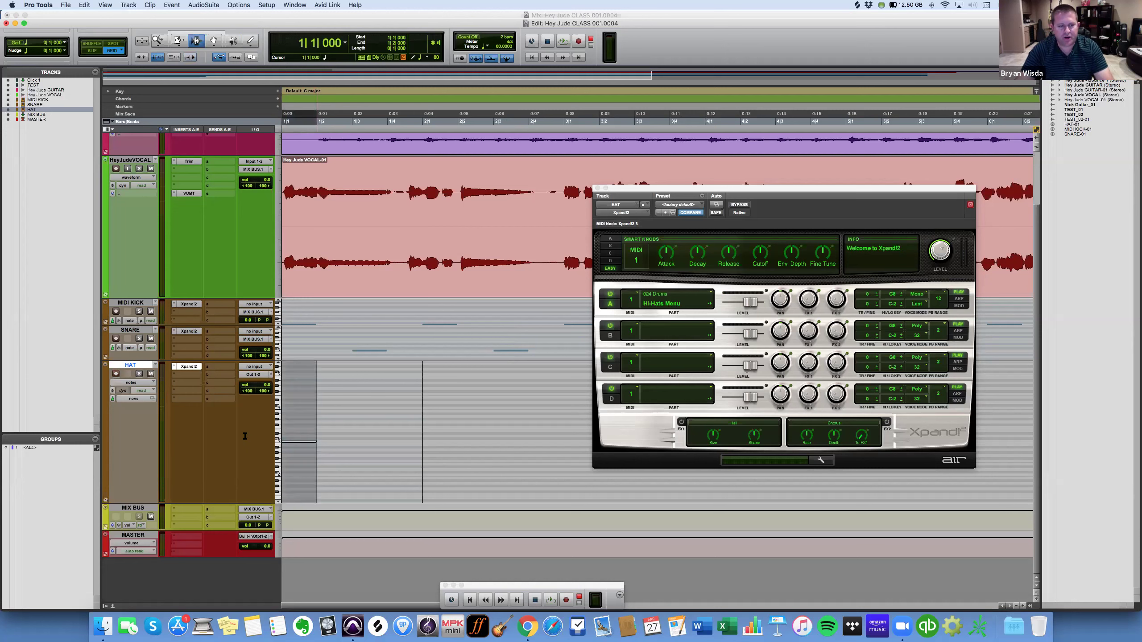
key("super+d")
key("super+d")
key("super+d")
key("super+d")
key("super+d")
key("super+d")
key("super+d")
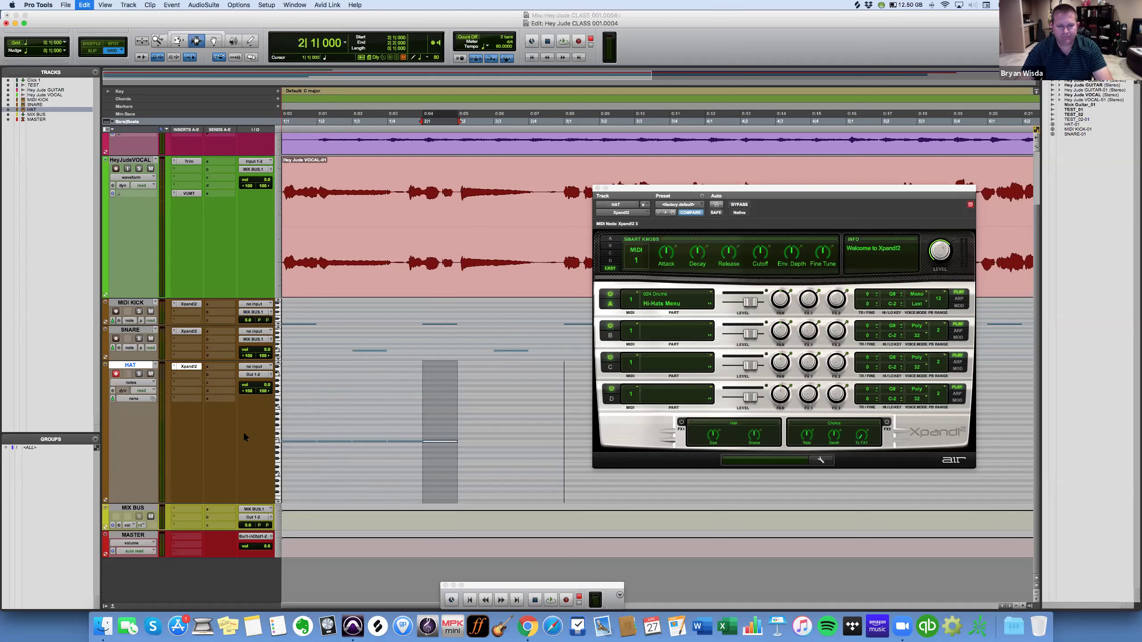
key("super+d")
key("super+d")
key("super+d")
key("super+d")
key("super+d")
key("super+d")
key("super+d")
key("super+d")
key("super+d")
key("super+d")
key("super+d")
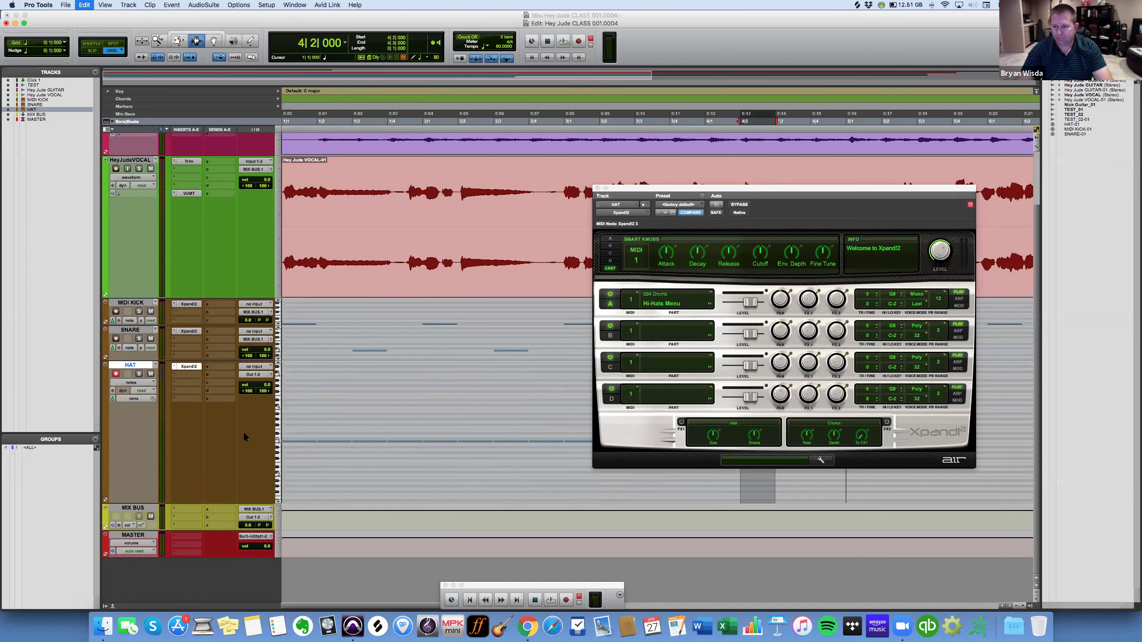
key("super+d")
key("super+d")
key("super+d")
key("super+d")
key("super+d")
key("super+d")
key("super+d")
key("super+d")
key("super+d")
key("super+d")
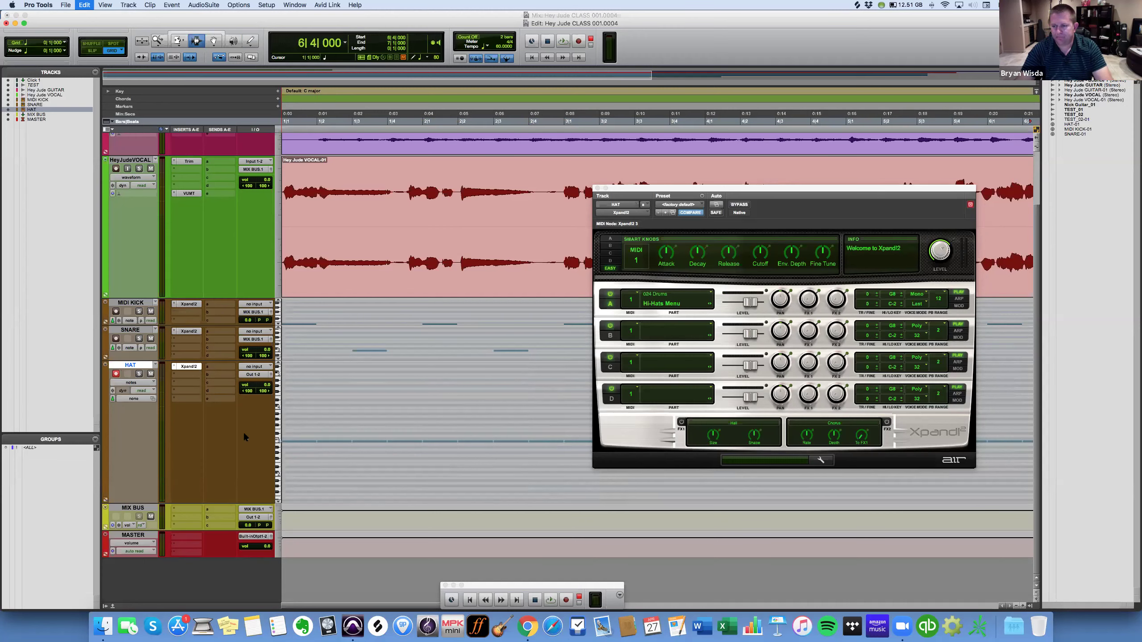
key("super+d")
key("super+d")
key("super+d")
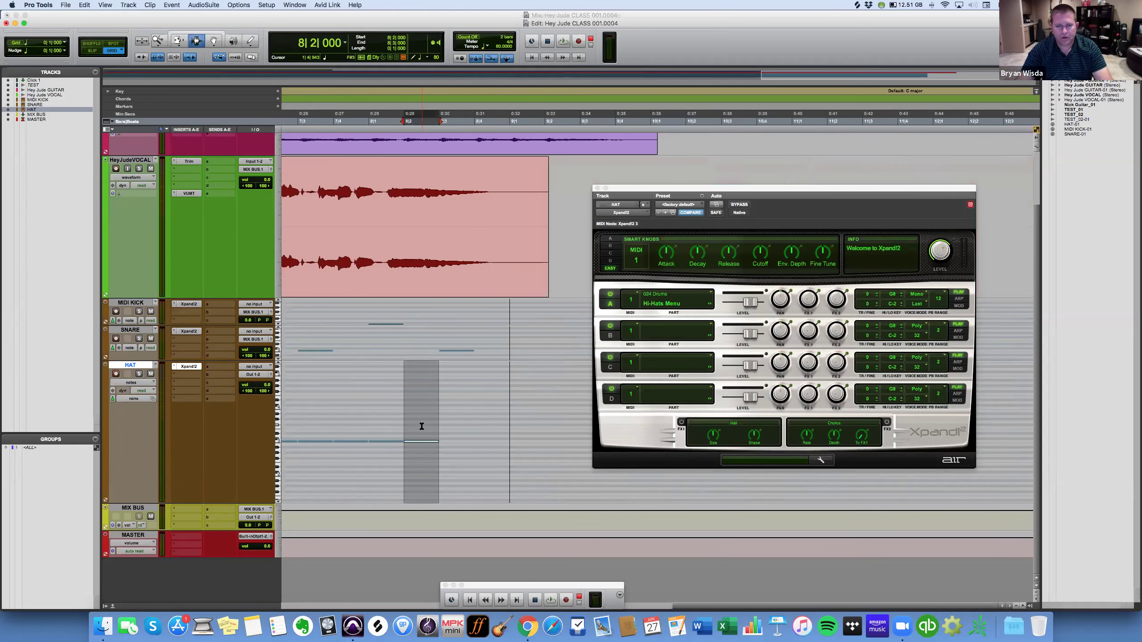
Play the session from the beginning to hear the hi-hat pattern with the other tracks, then stop.
key("Home")
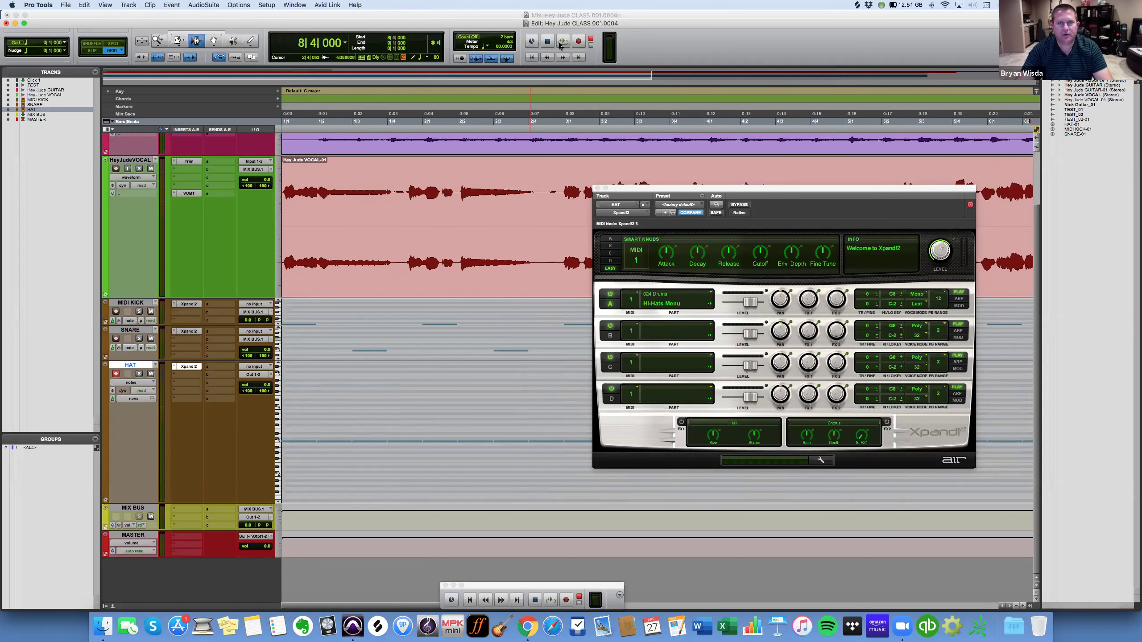
left_click(531, 57)
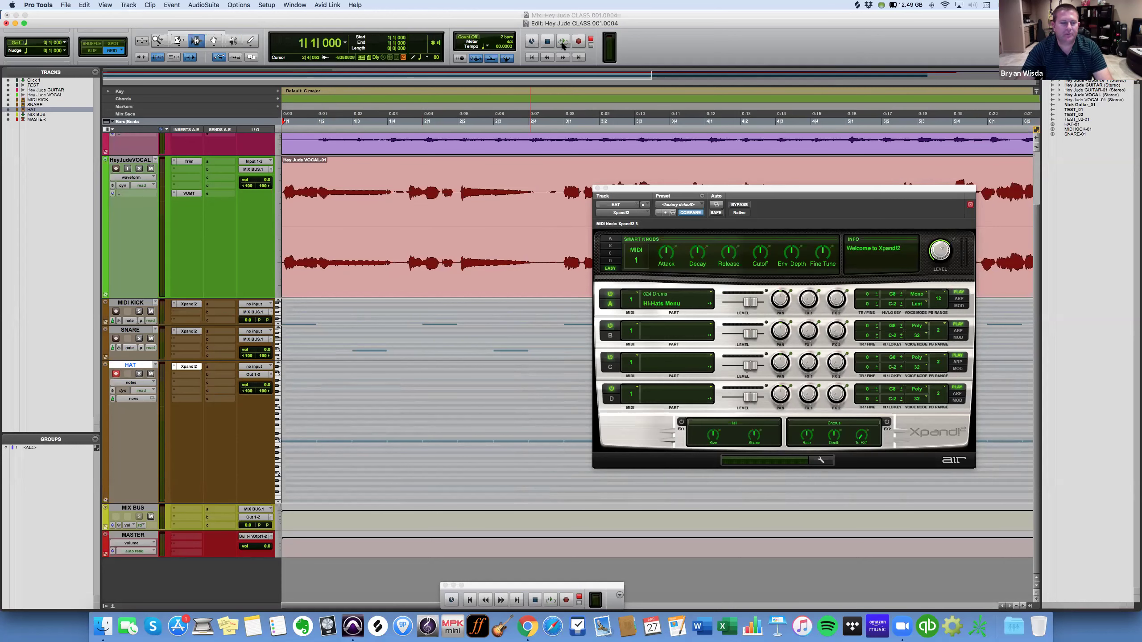
scroll(246, 308, "up", 2)
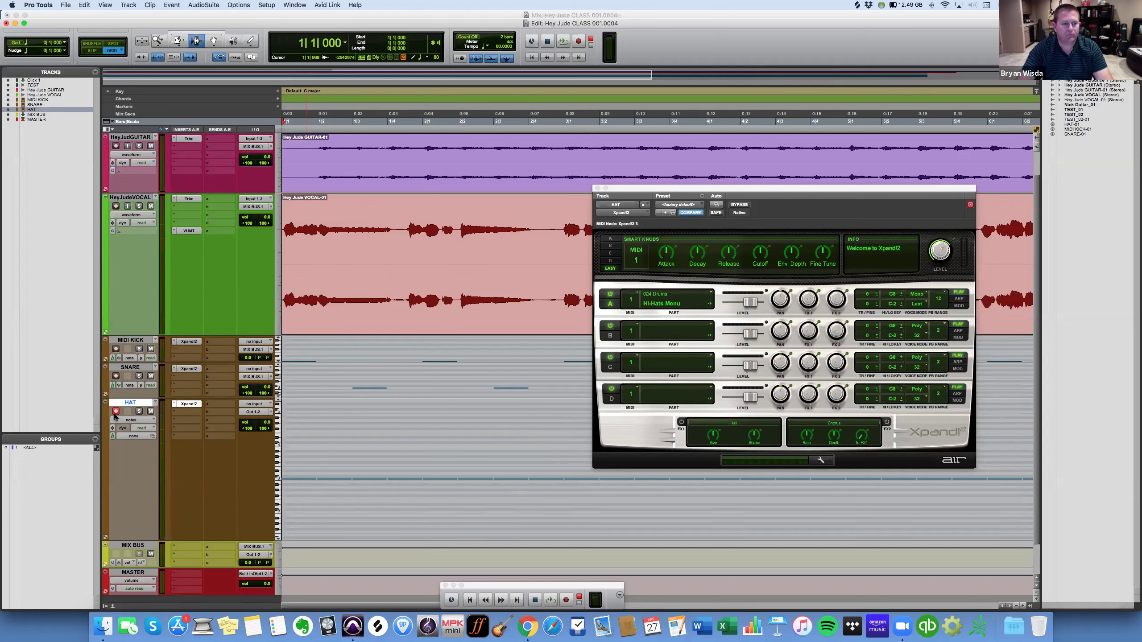
left_click(563, 41)
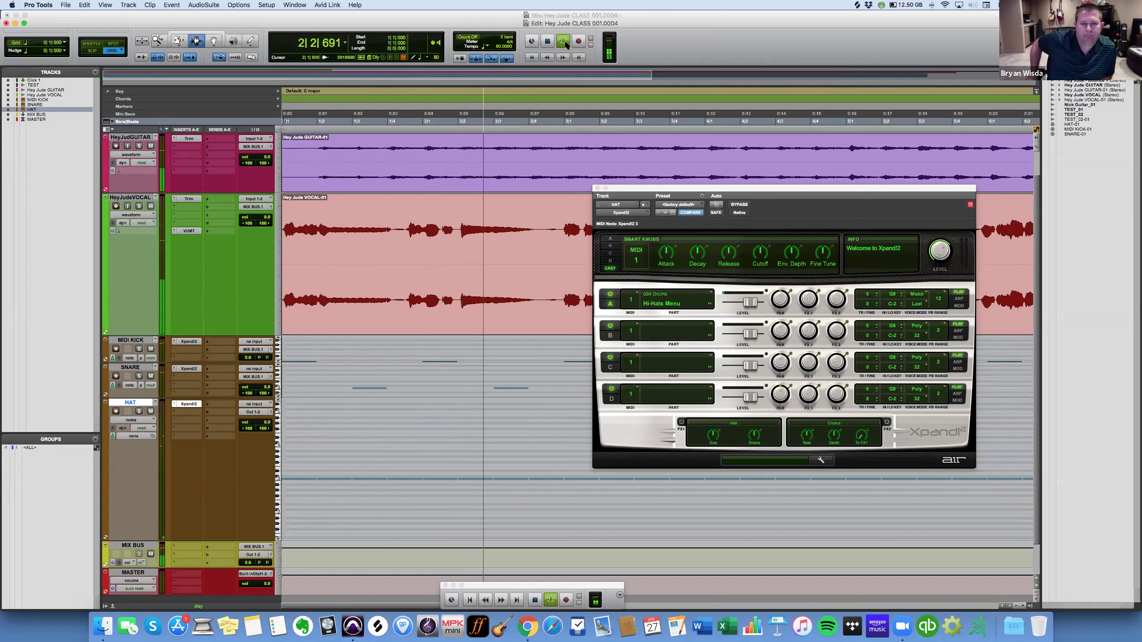
key("space")
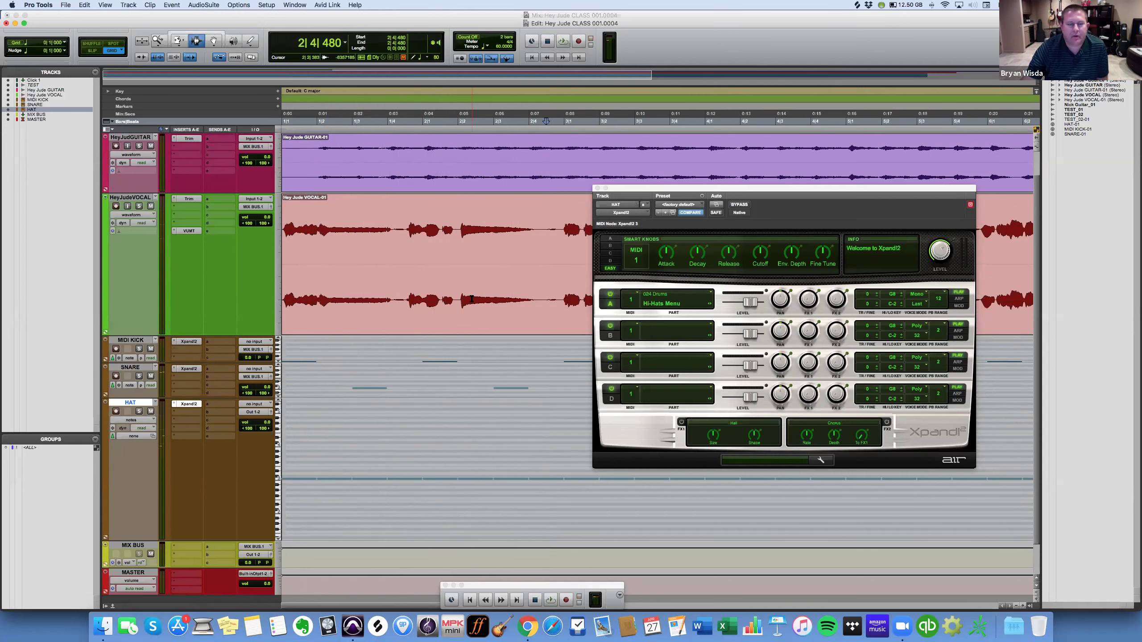
Insert the multichannel Klanghelm VUMT stereo meter in the HAT track's fifth insert slot and untarget its window so it stays open.
scroll(242, 175, "up", 3)
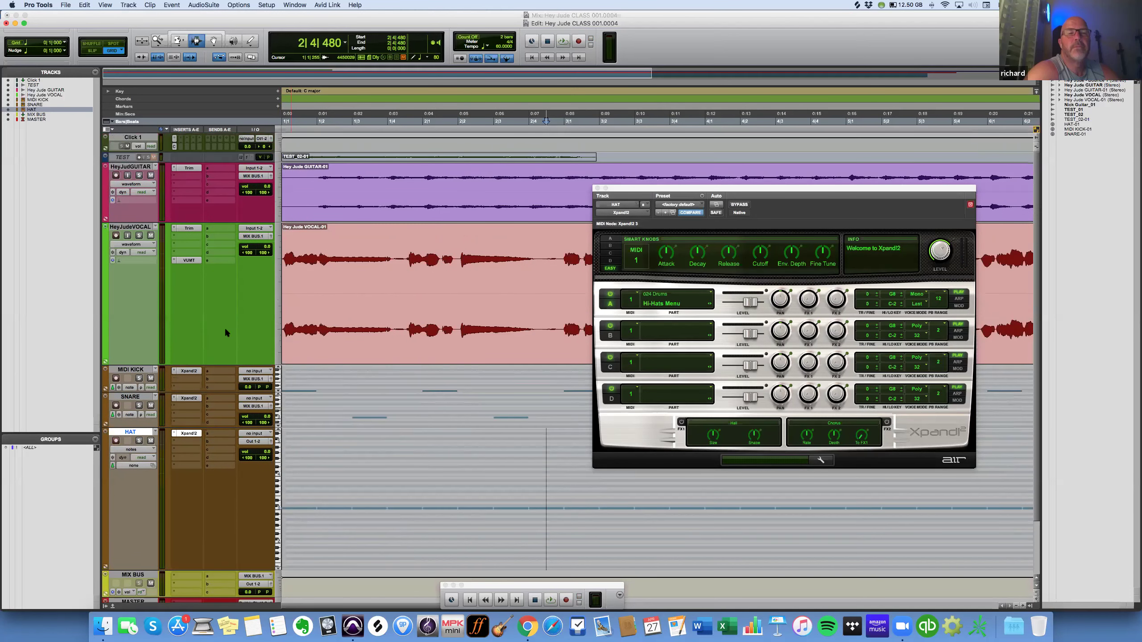
scroll(202, 484, "down", 5)
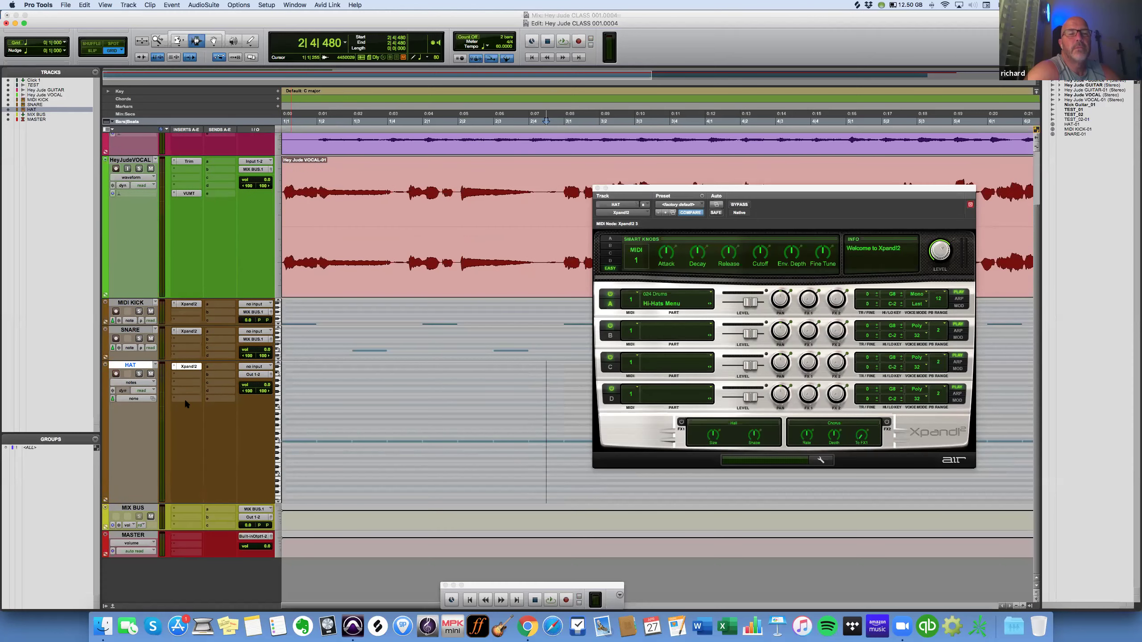
left_click(184, 399)
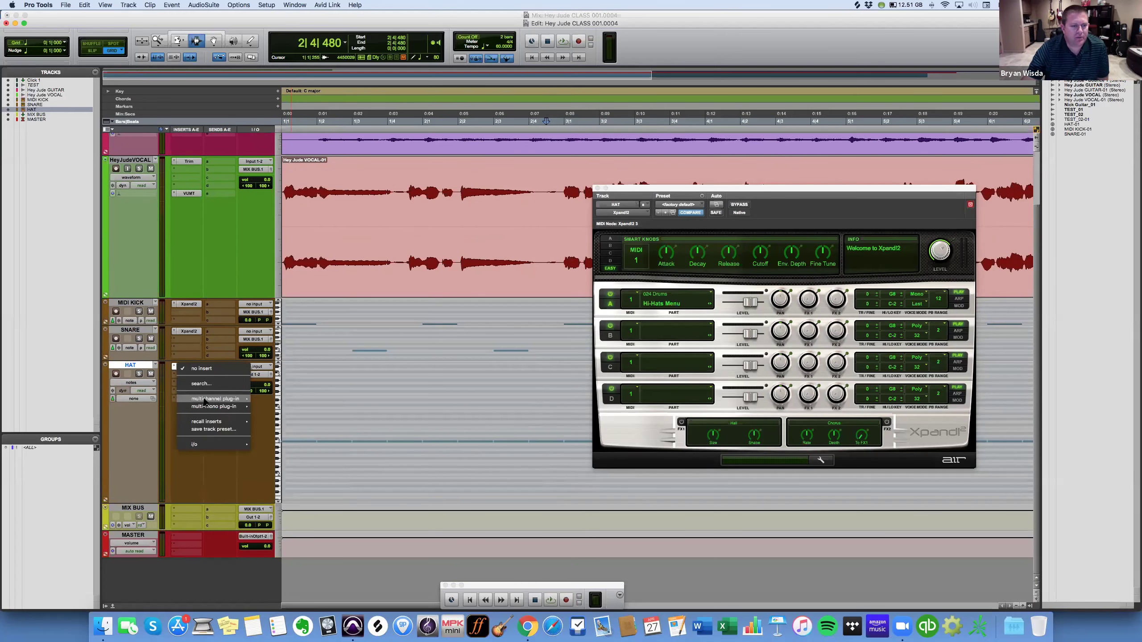
mouse_move(215, 398)
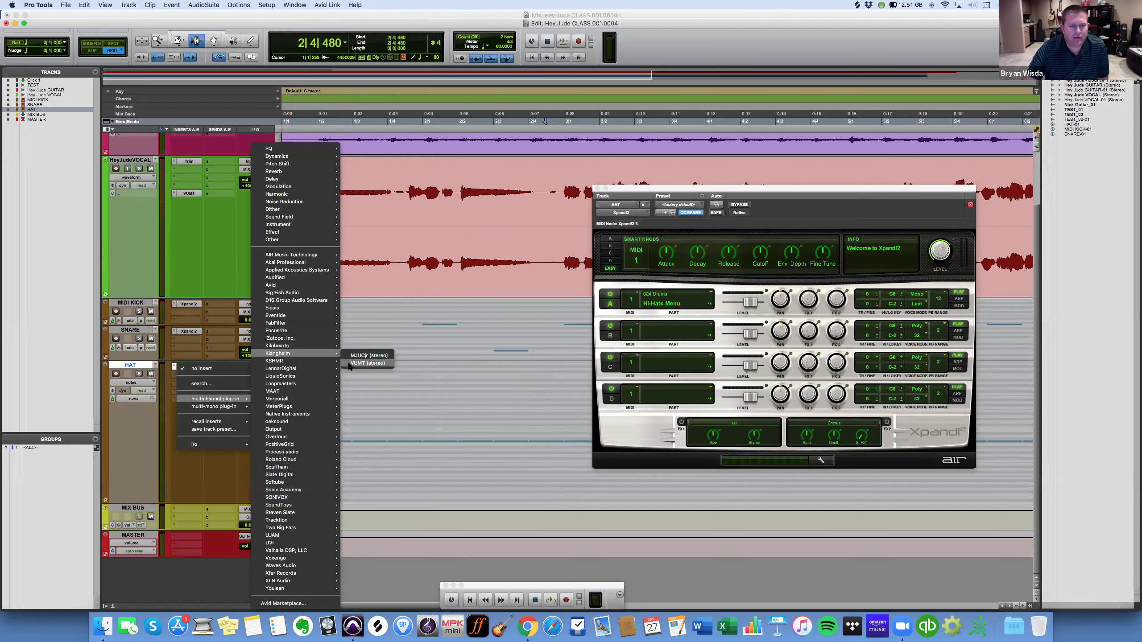
left_click(349, 365)
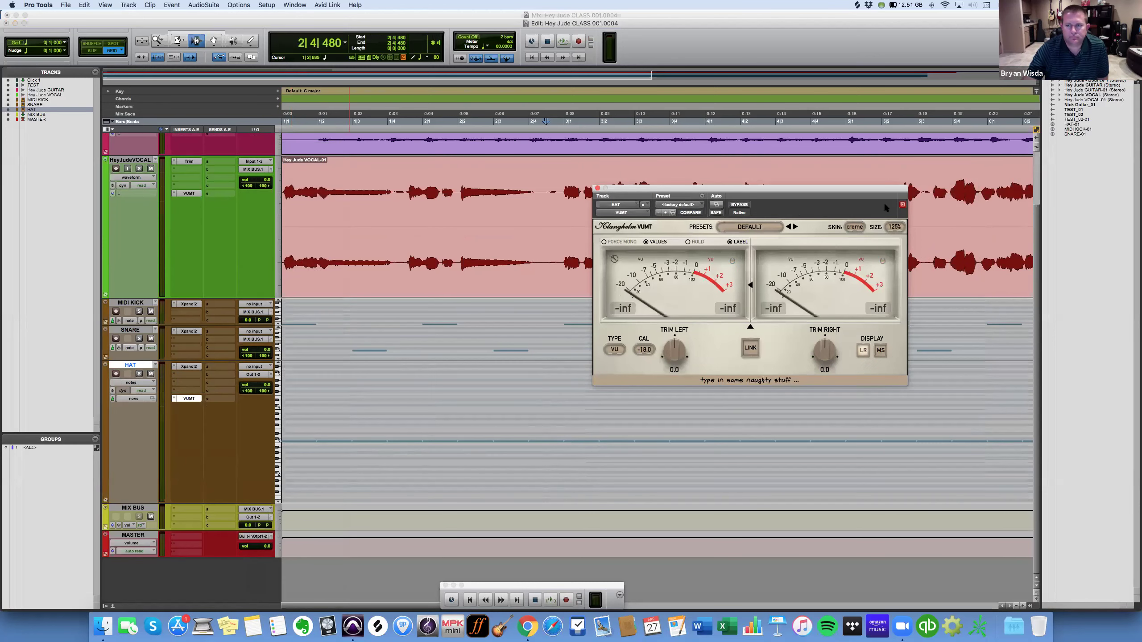
left_click(902, 205)
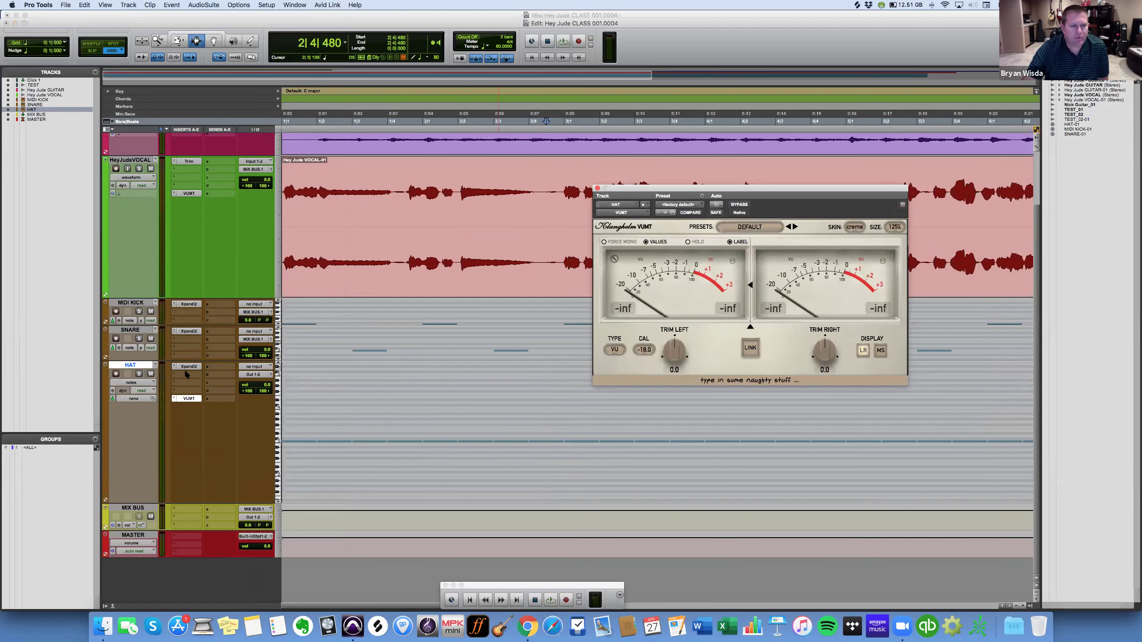
left_click(186, 376)
mouse_move(186, 376)
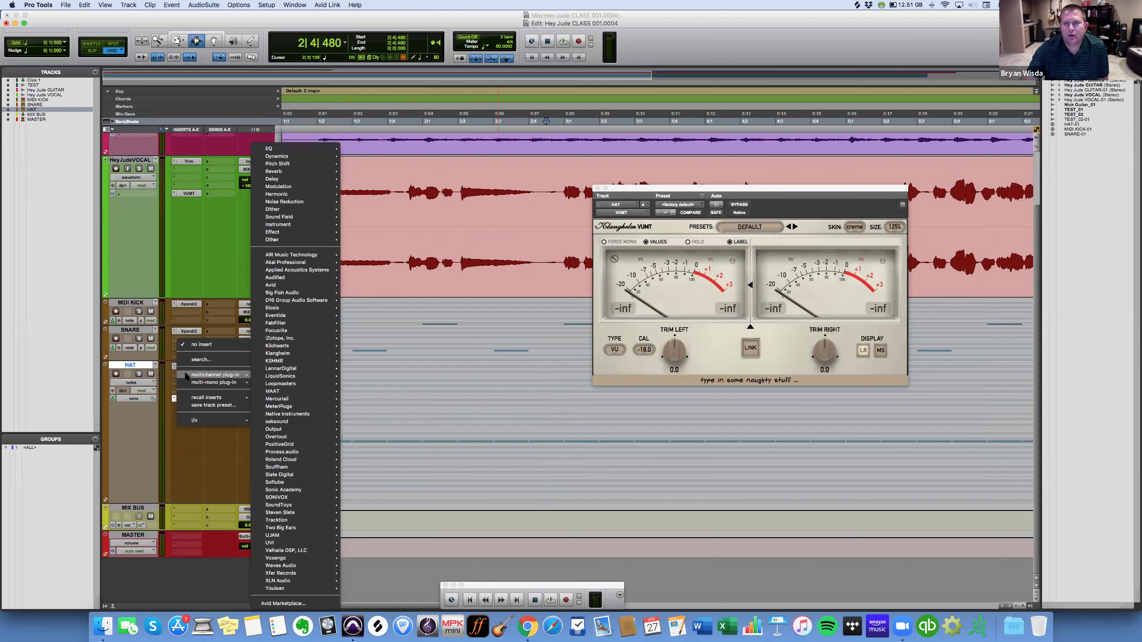
left_click(188, 448)
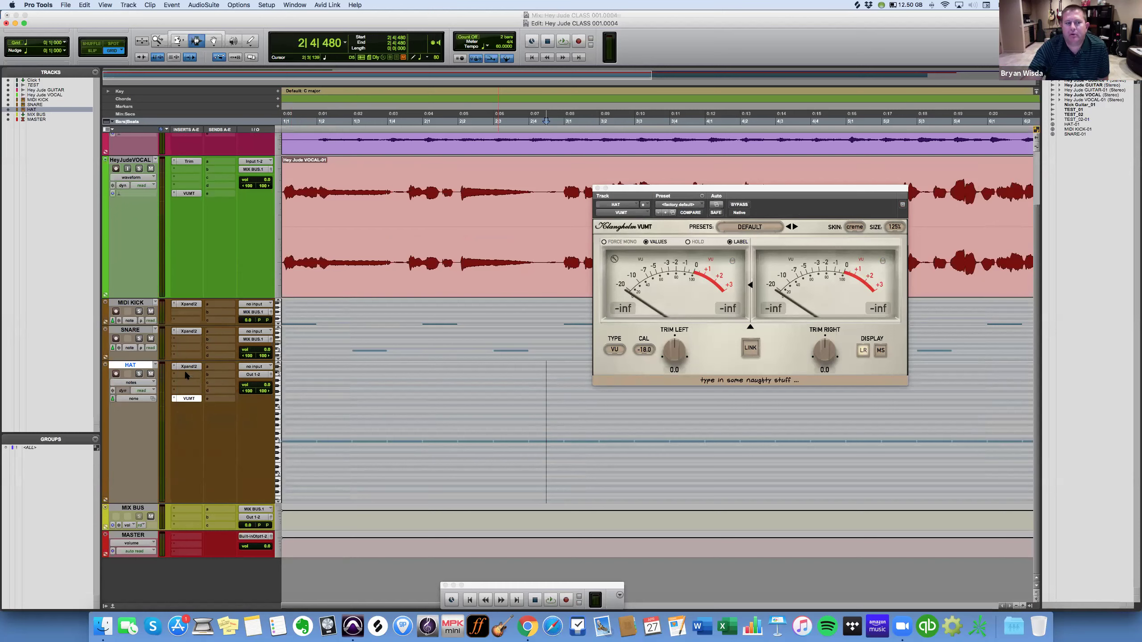
Insert the multi-mono Klanghelm VUMT meter in the HAT track's second insert slot.
left_click(186, 374)
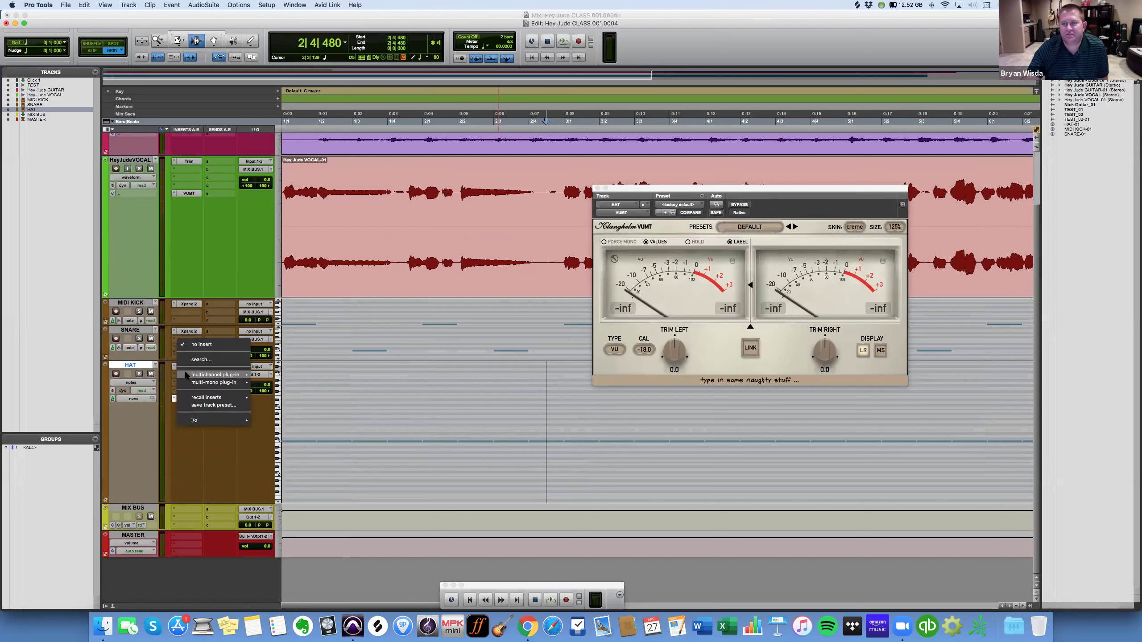
mouse_move(248, 375)
mouse_move(288, 375)
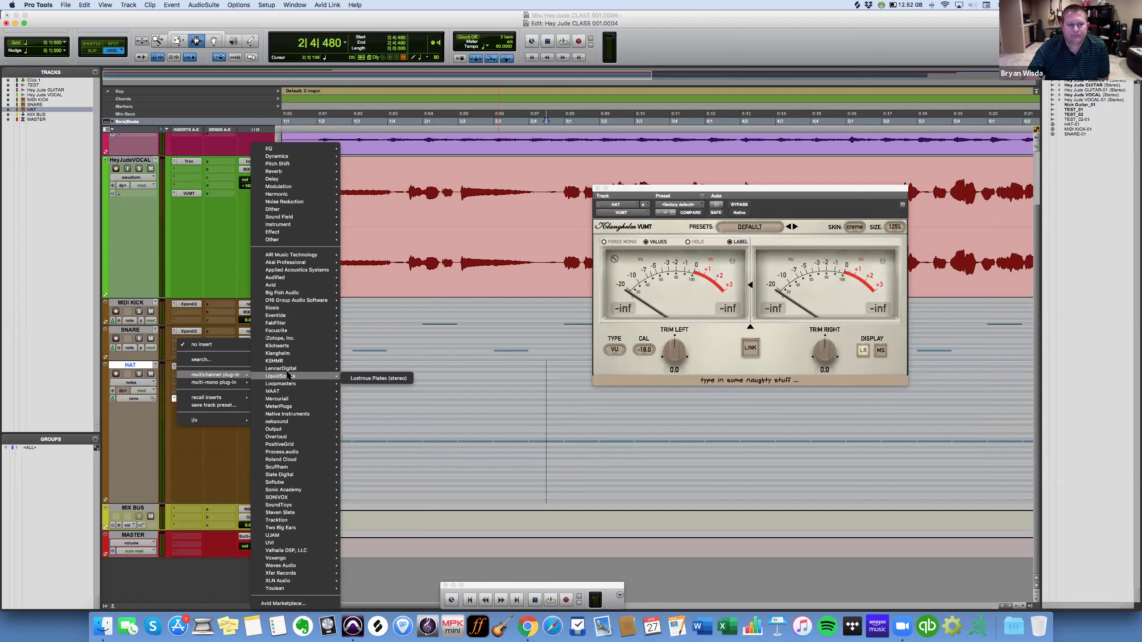
mouse_move(287, 284)
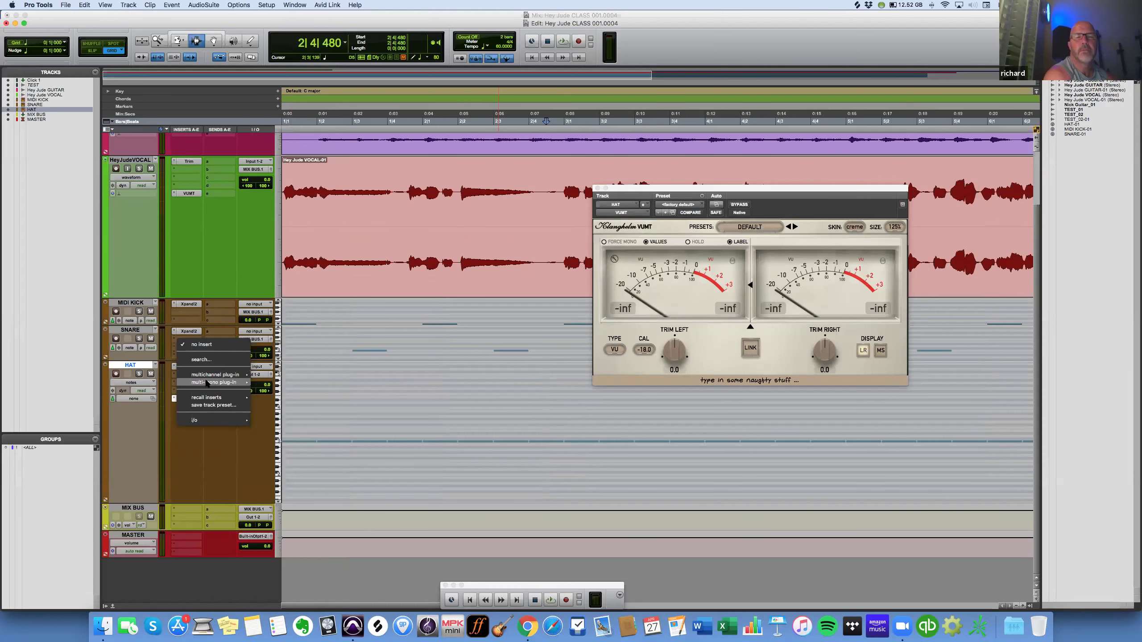
mouse_move(207, 383)
mouse_move(310, 391)
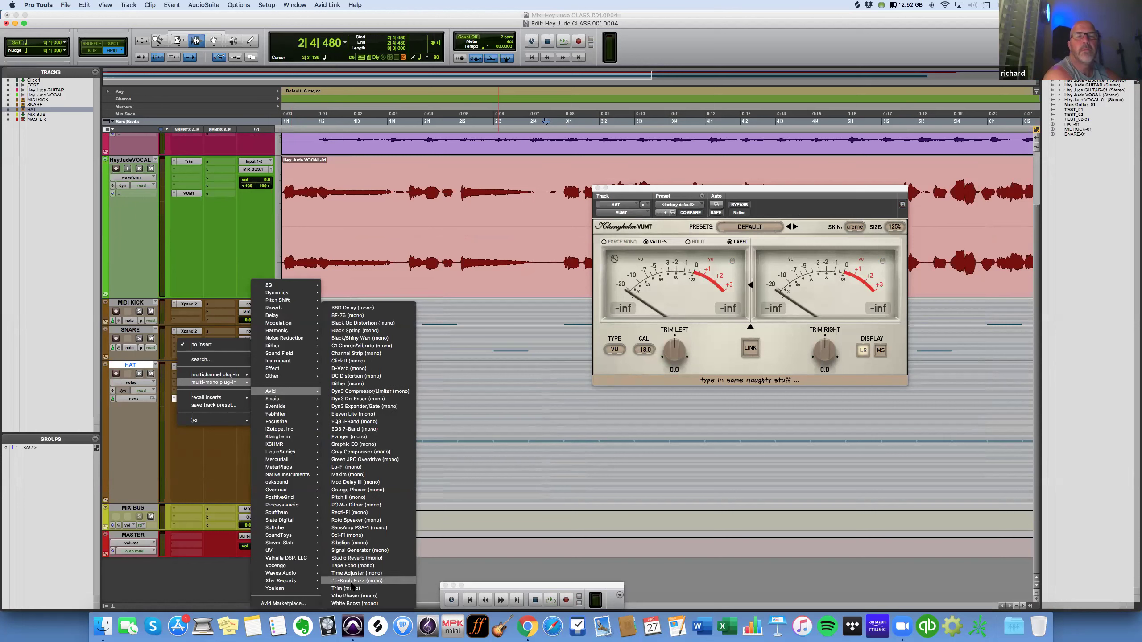
mouse_move(222, 422)
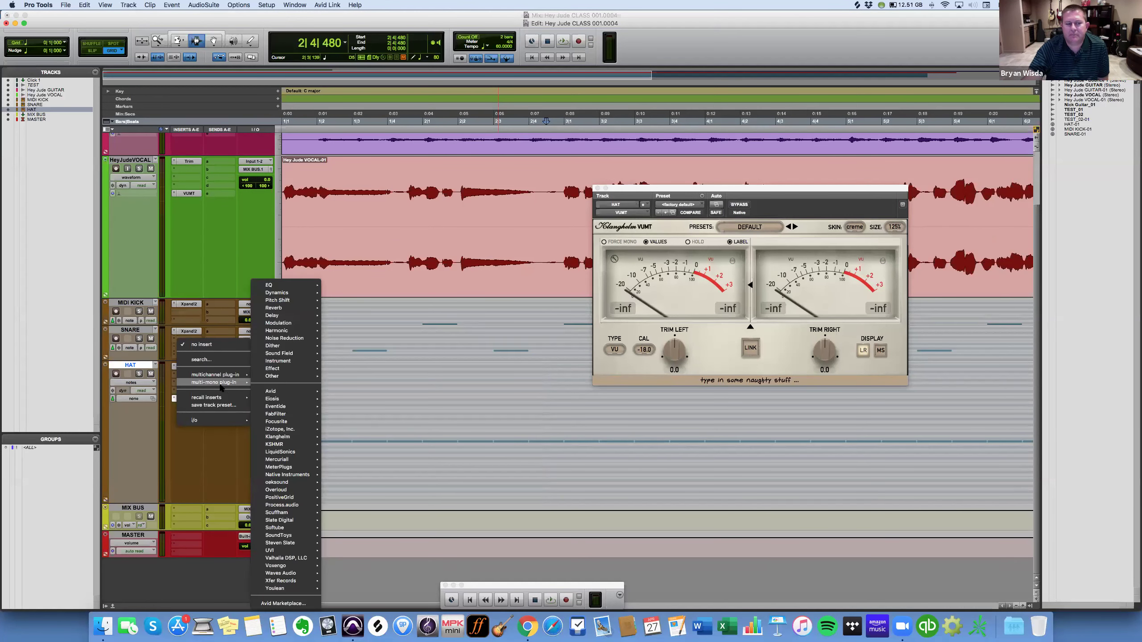
mouse_move(305, 437)
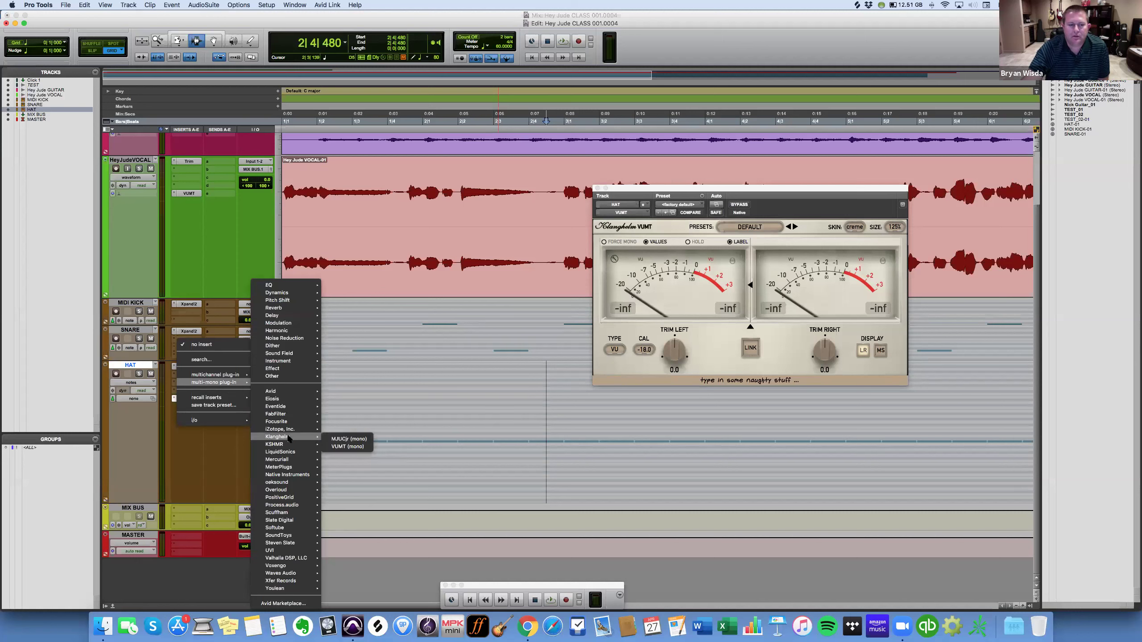
left_click(338, 447)
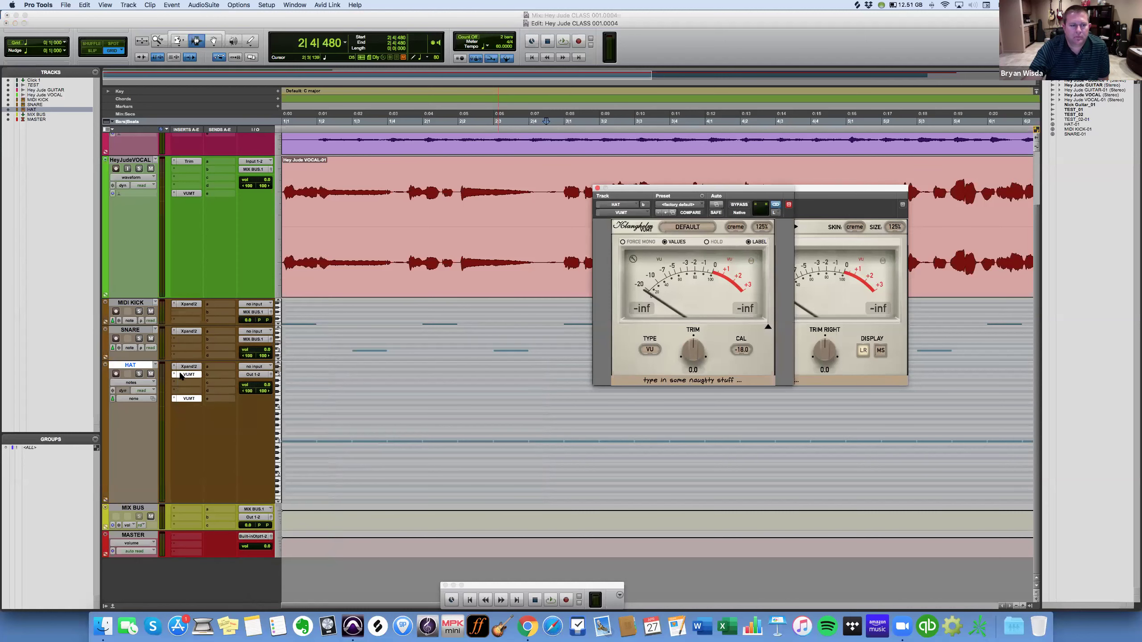
Replace the HAT track's second insert with the multi-mono Avid Trim plug-in and move its window clear of the VU meter.
left_click(175, 376)
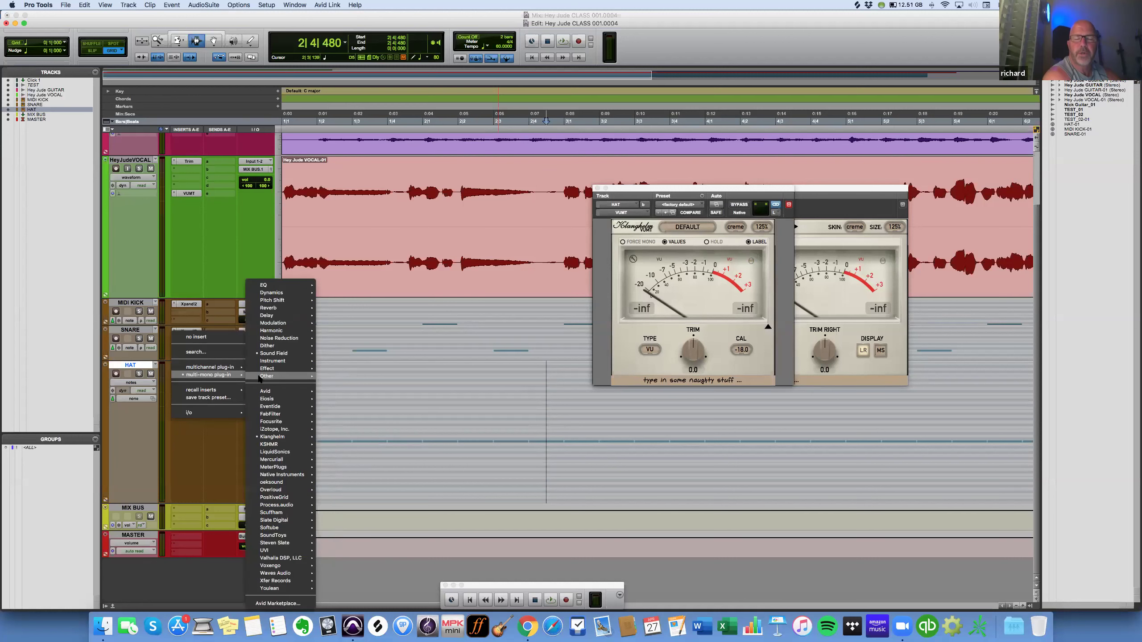
mouse_move(266, 392)
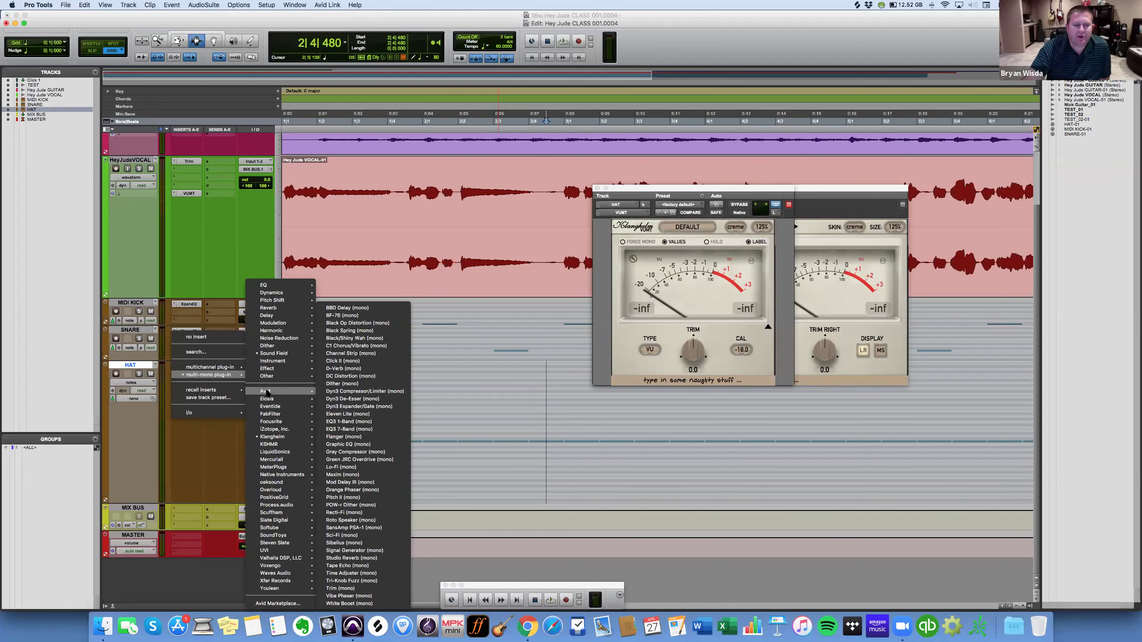
left_click(357, 589)
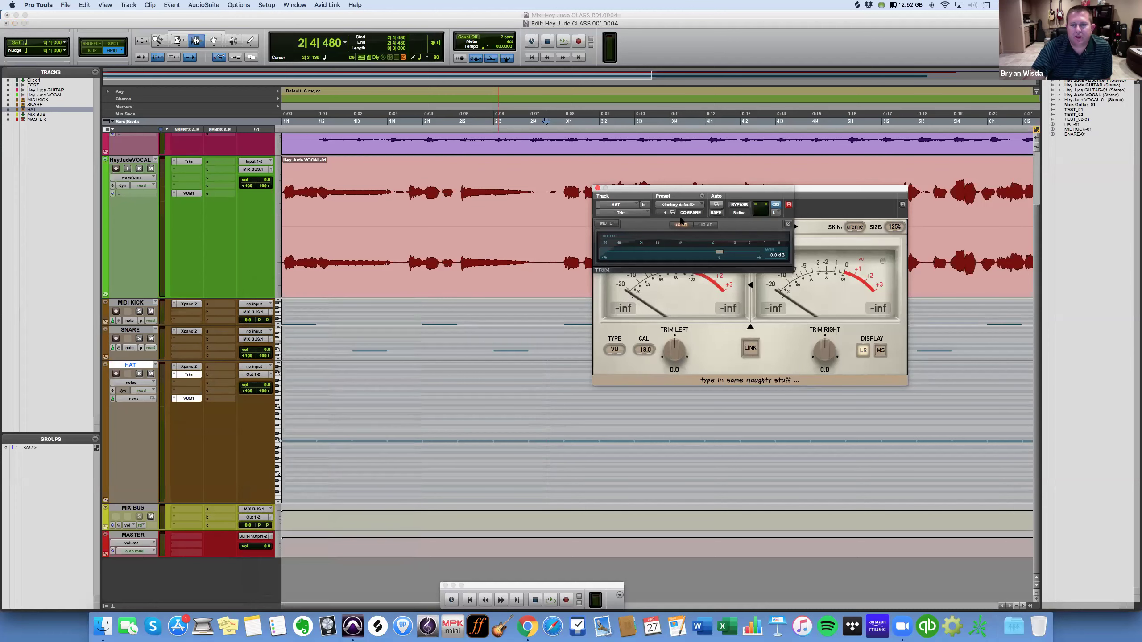
left_click_drag(666, 192, 378, 208)
Solo the HAT track and play the session from the beginning to check its level on the VU meter, then stop.
left_click(139, 374)
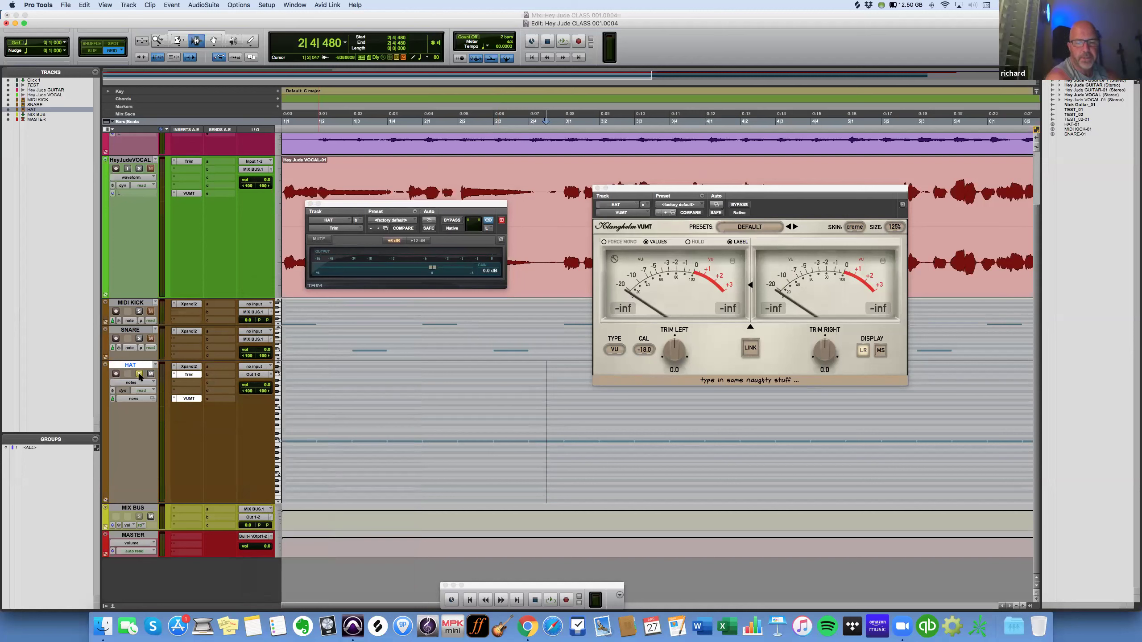
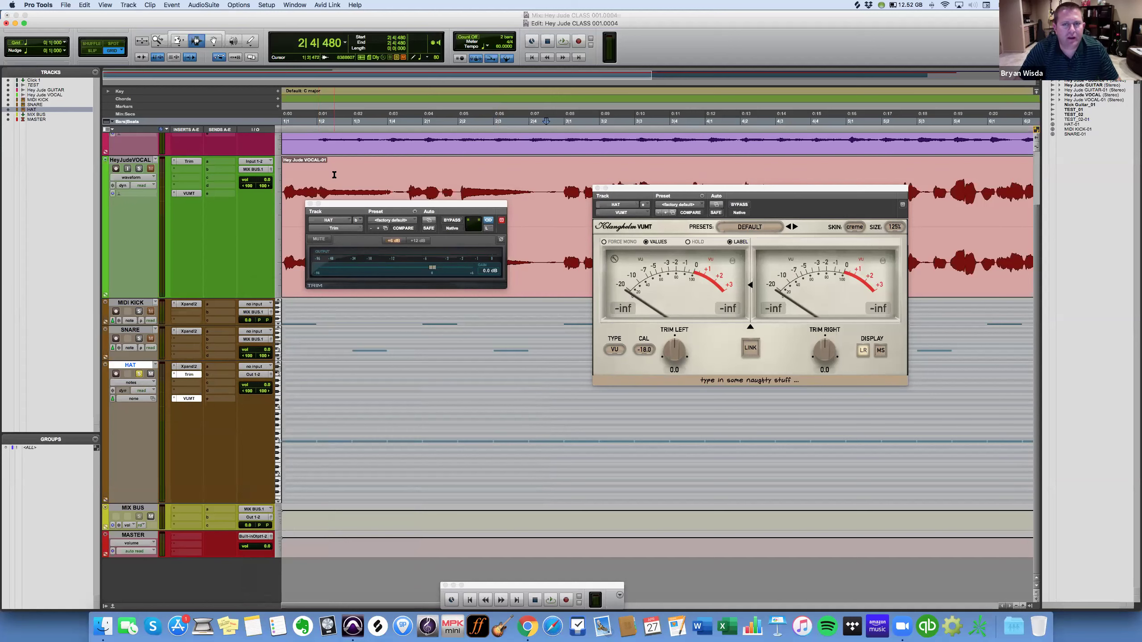
left_click(531, 57)
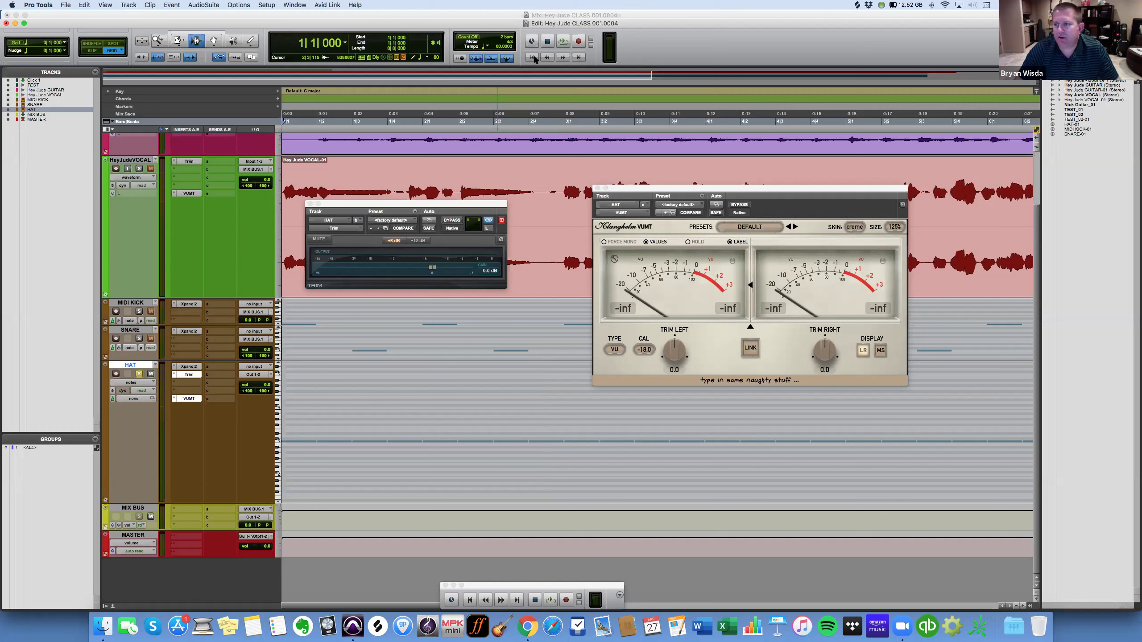
left_click(563, 41)
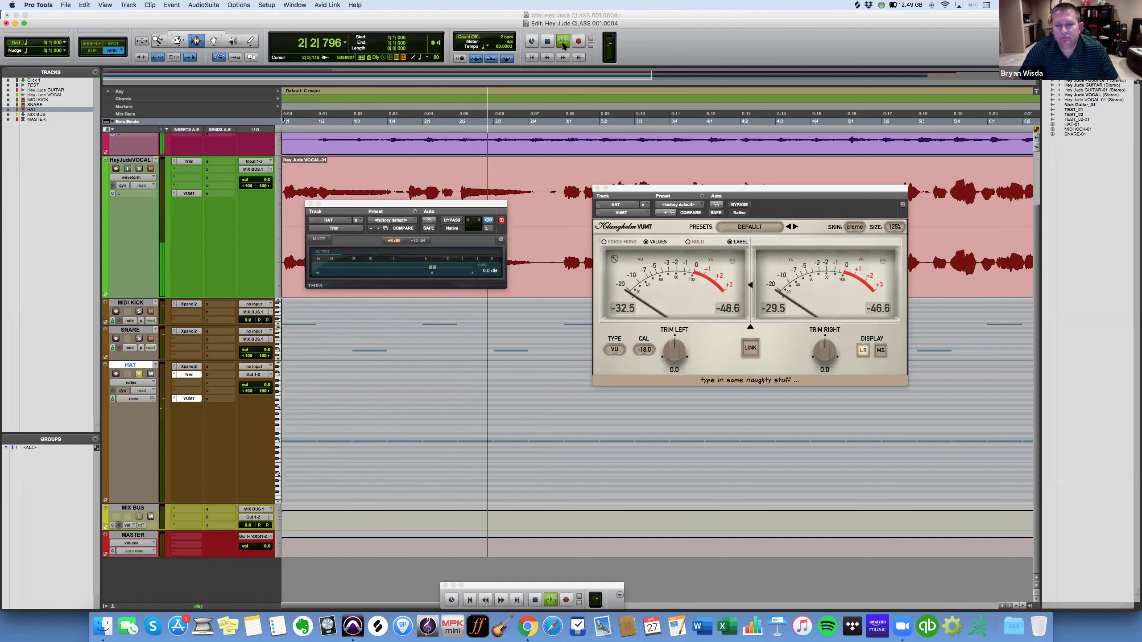
left_click(562, 46)
Raise the HAT track's Xpand!2 master level to +6.0 dB and check the playback level with VUMT's Hold enabled.
left_click(189, 367)
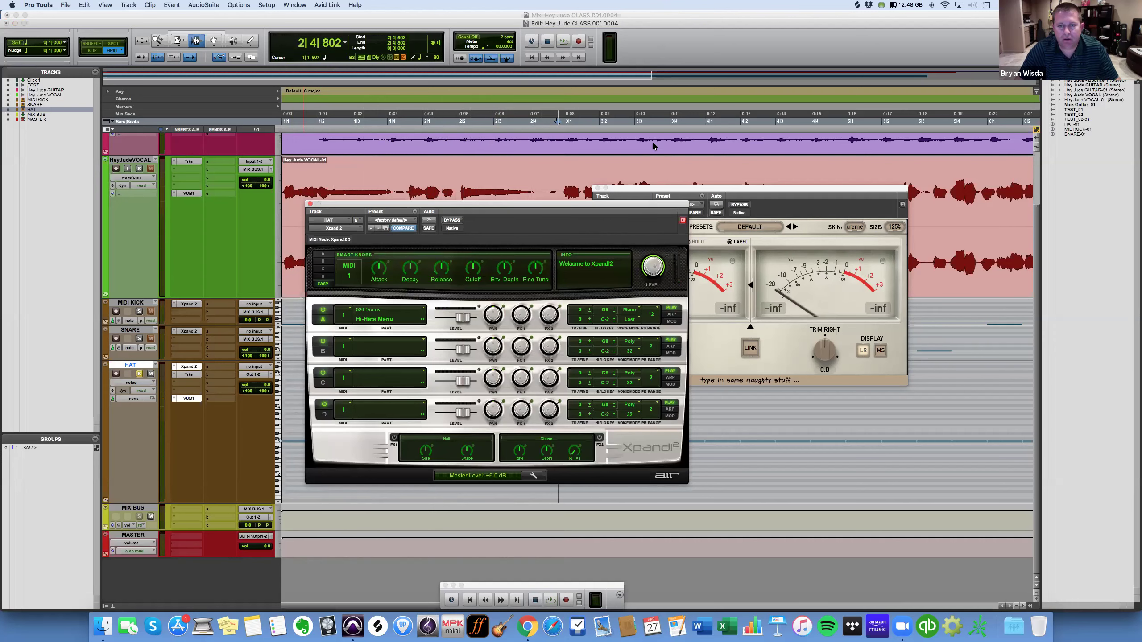
left_click_drag(569, 206, 450, 145)
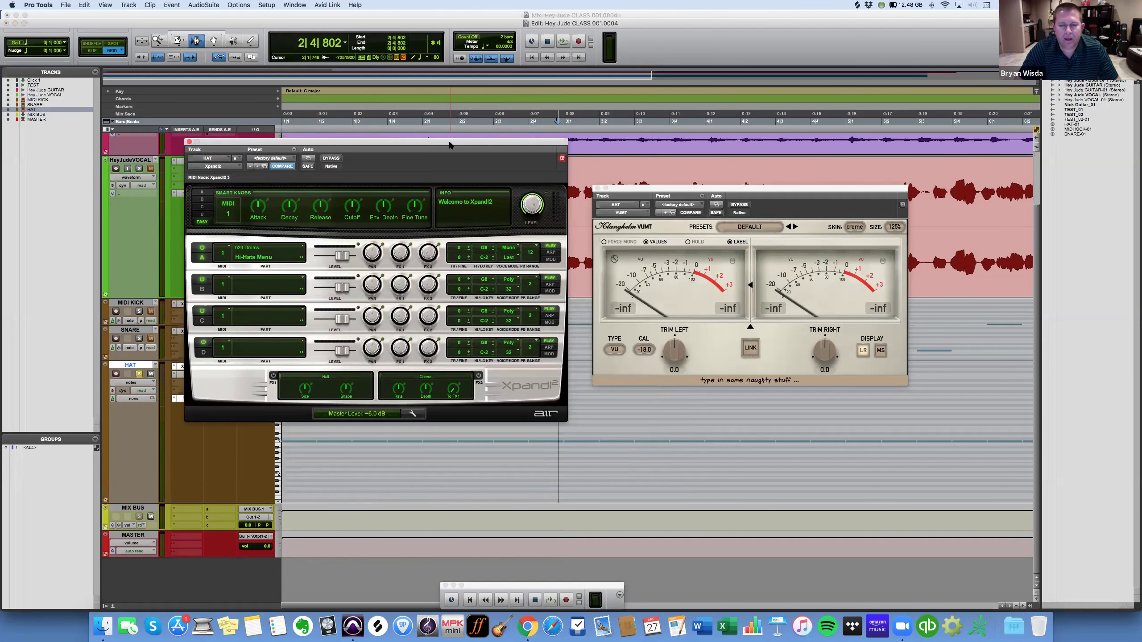
key("space")
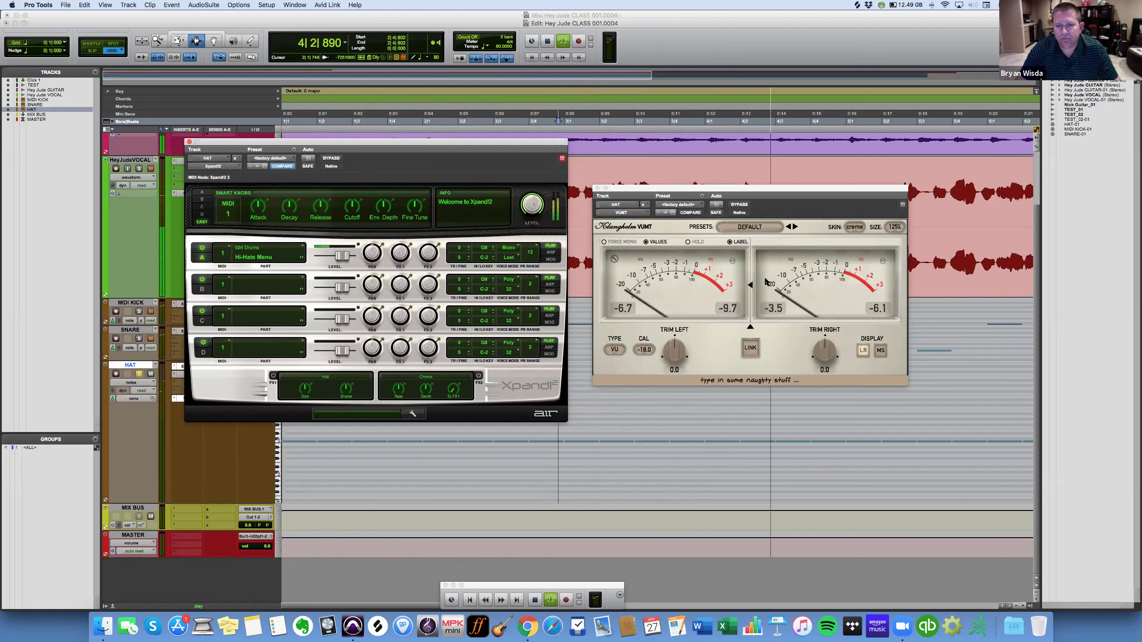
left_click(687, 242)
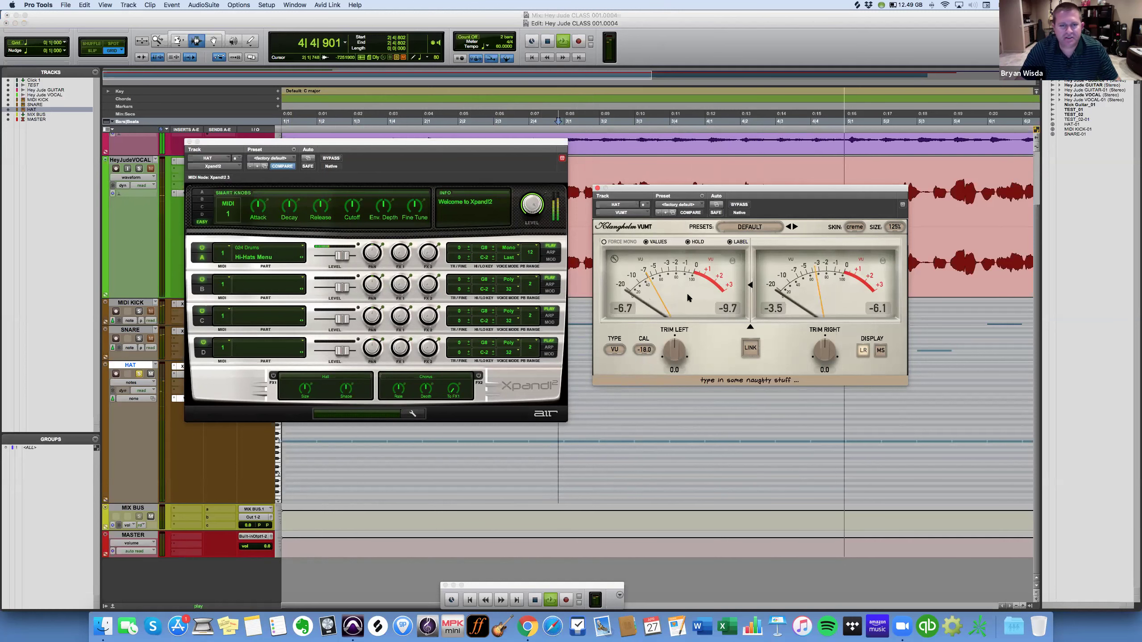
key("space")
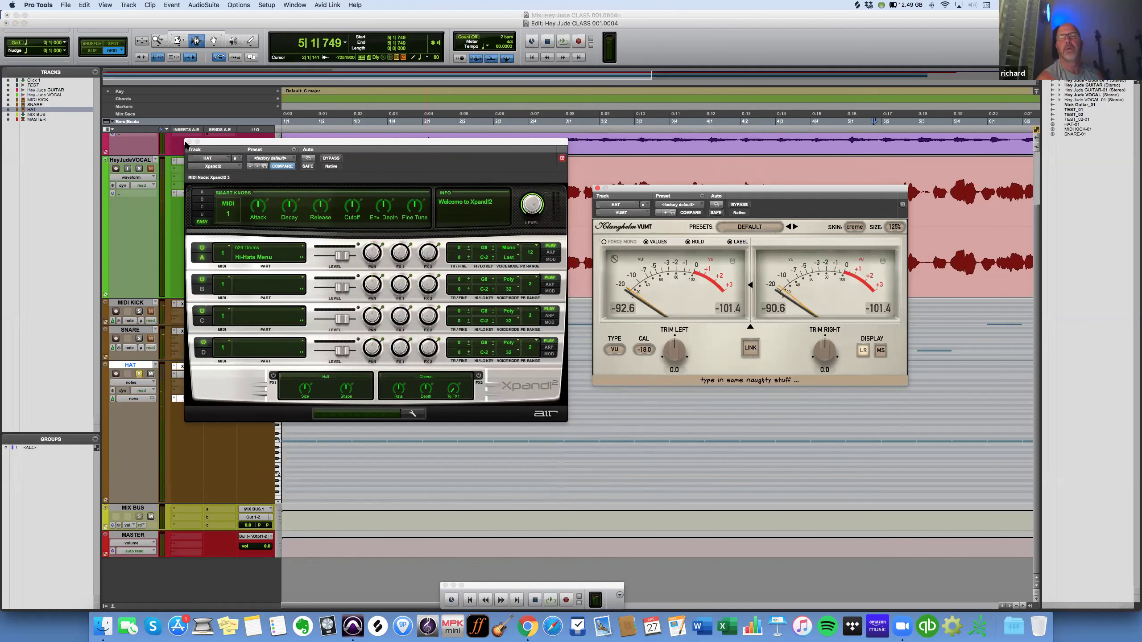
left_click(190, 142)
Set the HAT track's Trim gain to +5.3 dB in the +12 dB range and play briefly to check the meter.
left_click(188, 374)
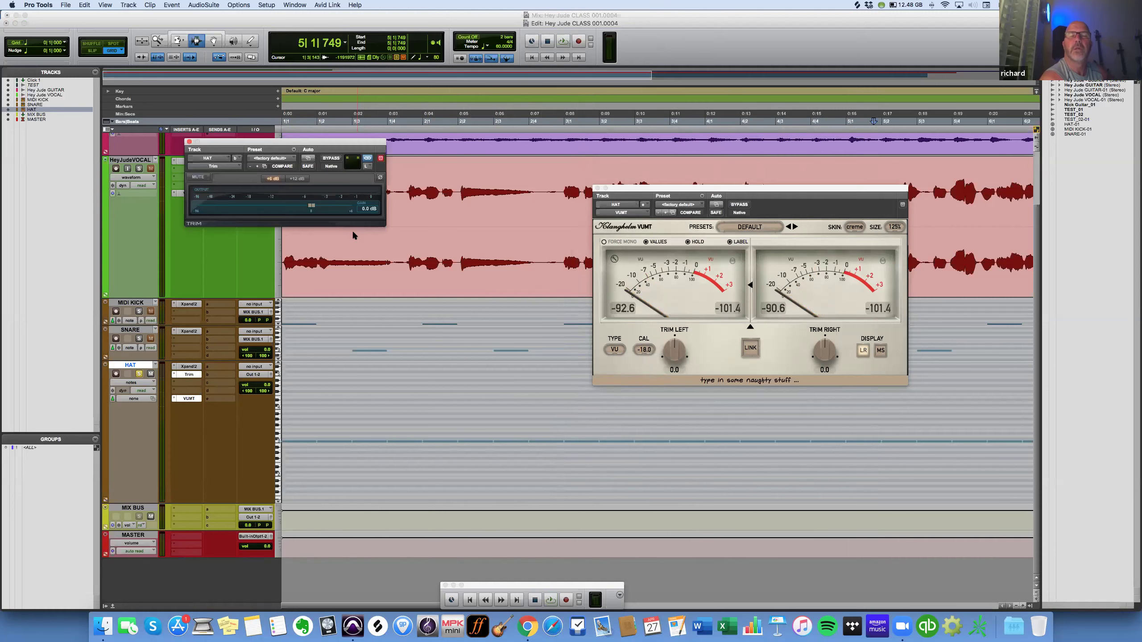
left_click_drag(311, 207, 331, 207)
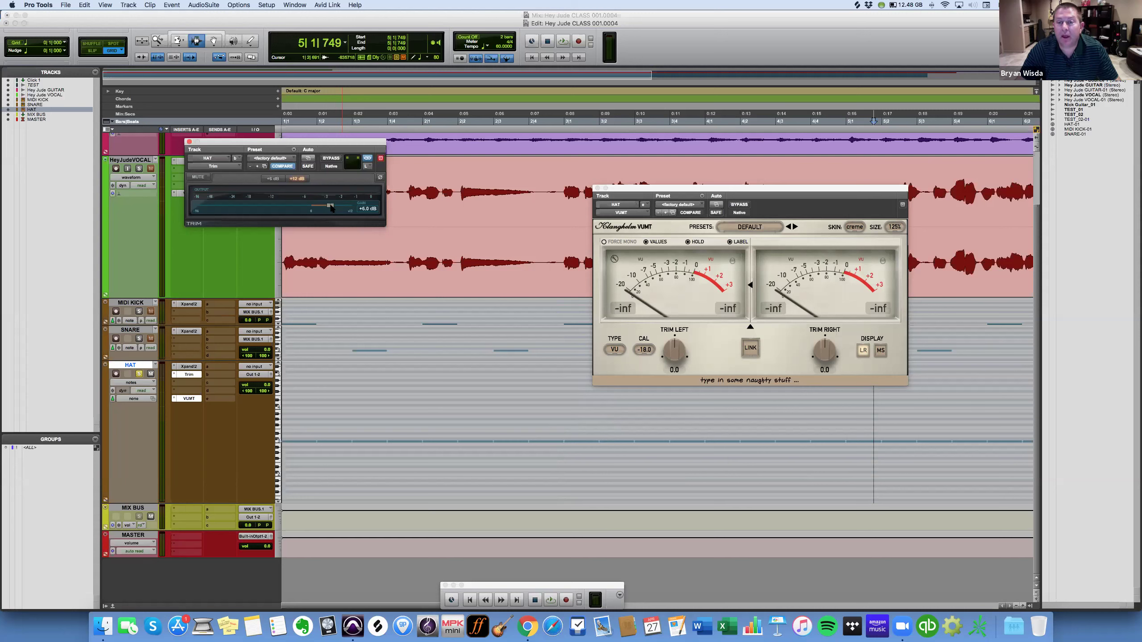
left_click_drag(331, 207, 329, 208)
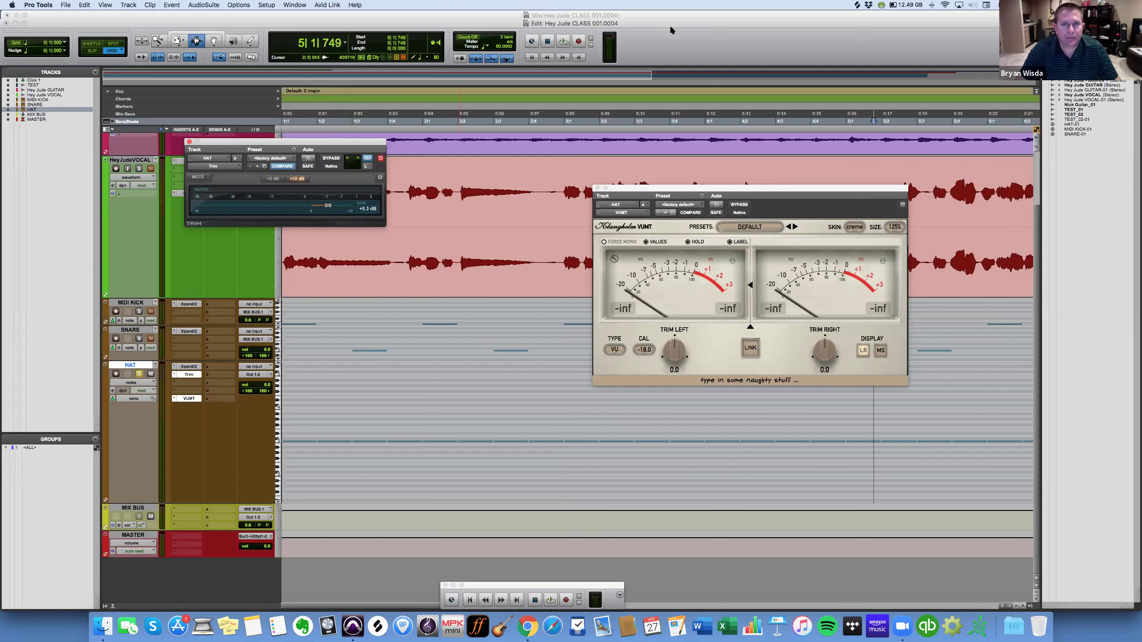
left_click(562, 41)
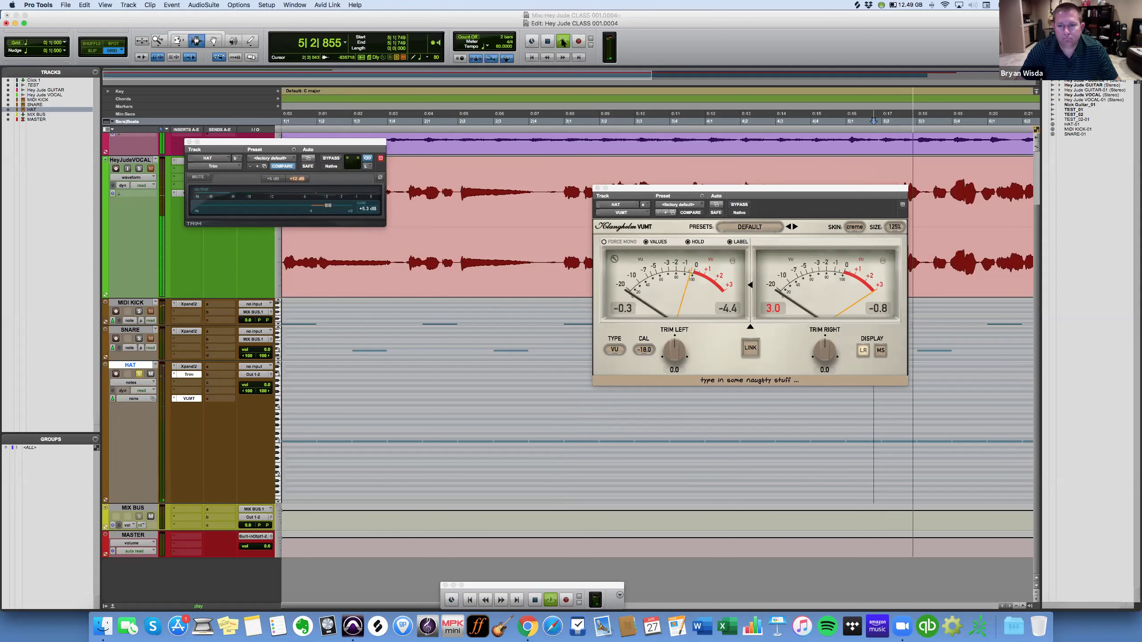
left_click(563, 41)
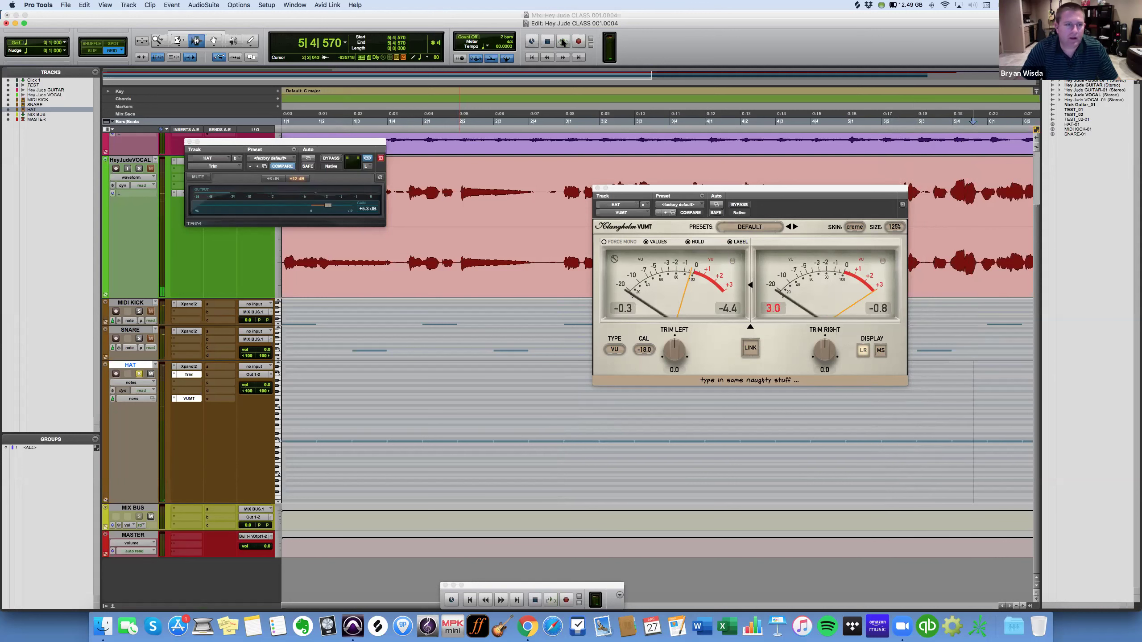
left_click(189, 142)
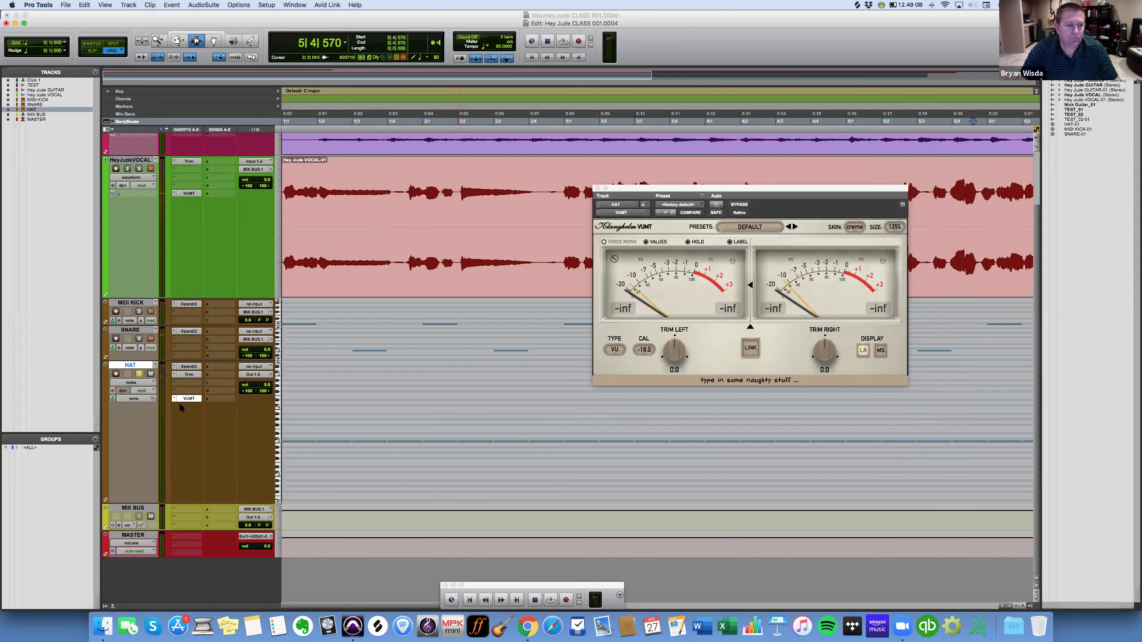
Move the VUMT meter from the HAT track to the SNARE track and switch the solo from HAT to SNARE.
left_click_drag(188, 398, 186, 356)
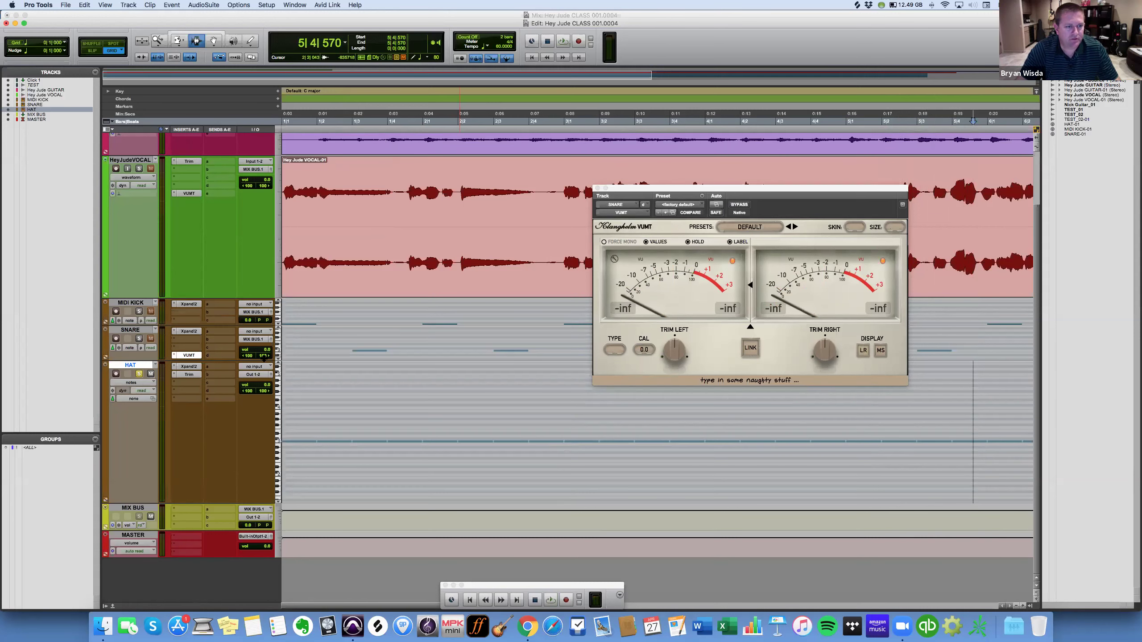
left_click(139, 338)
left_click(139, 374)
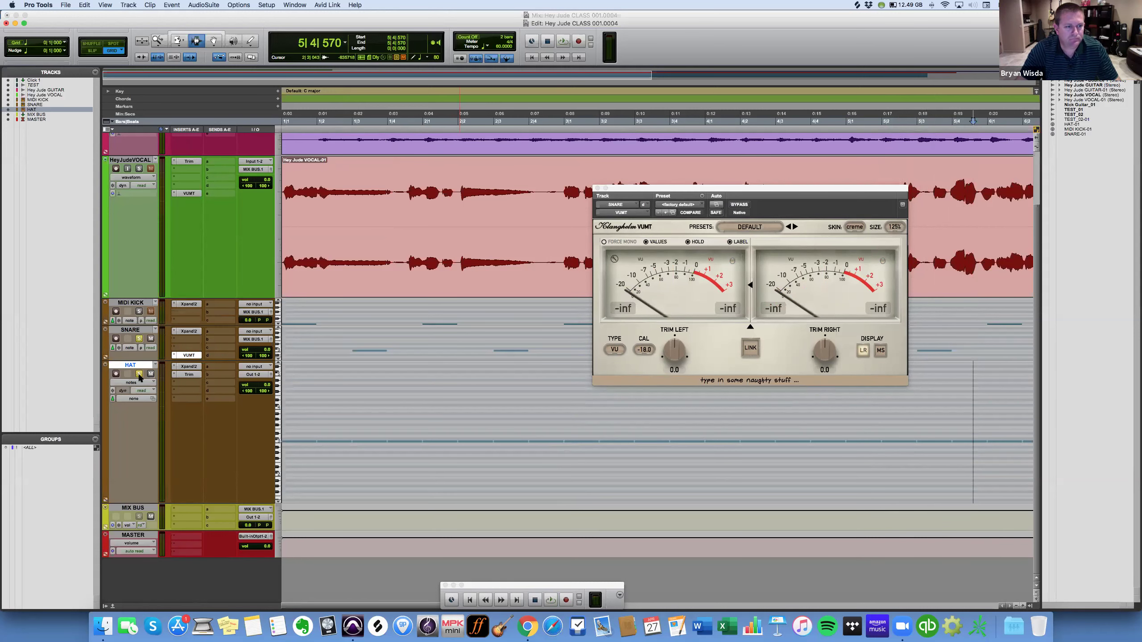
Play the soloed SNARE track briefly to check its level on the VU meter and raise its Xpand!2 master level.
left_click(563, 42)
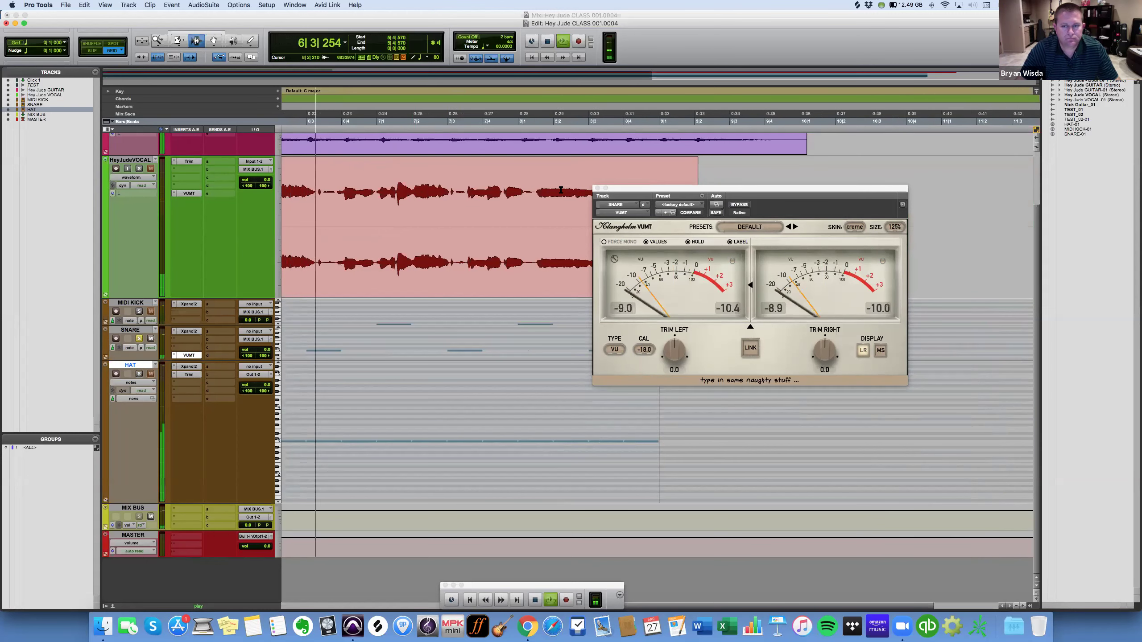
key("space")
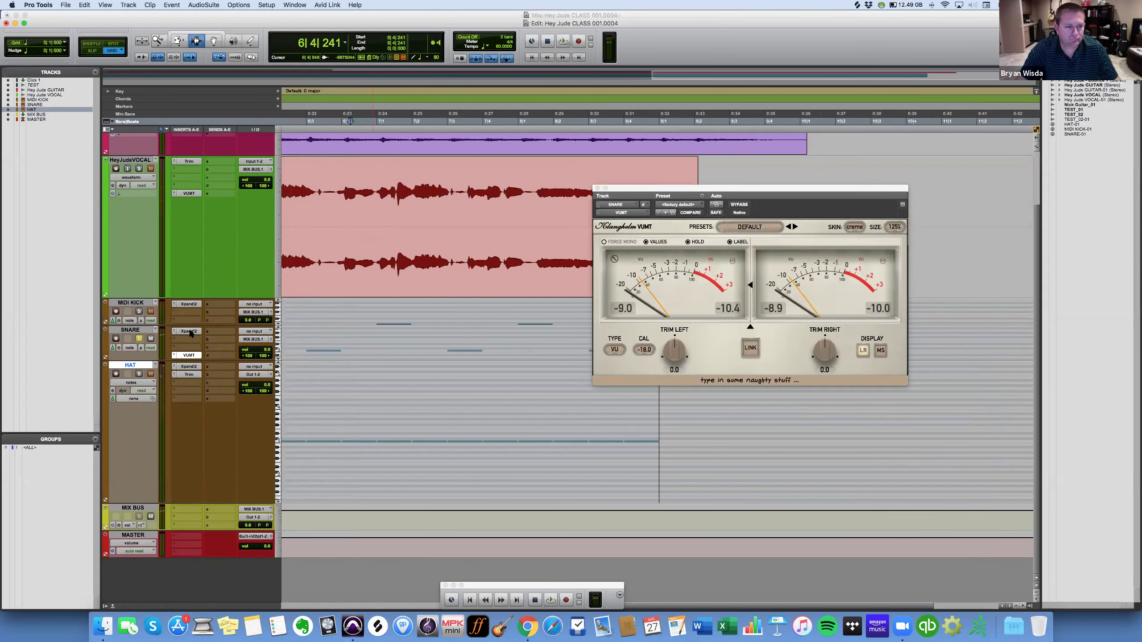
left_click(190, 332)
left_click(533, 205)
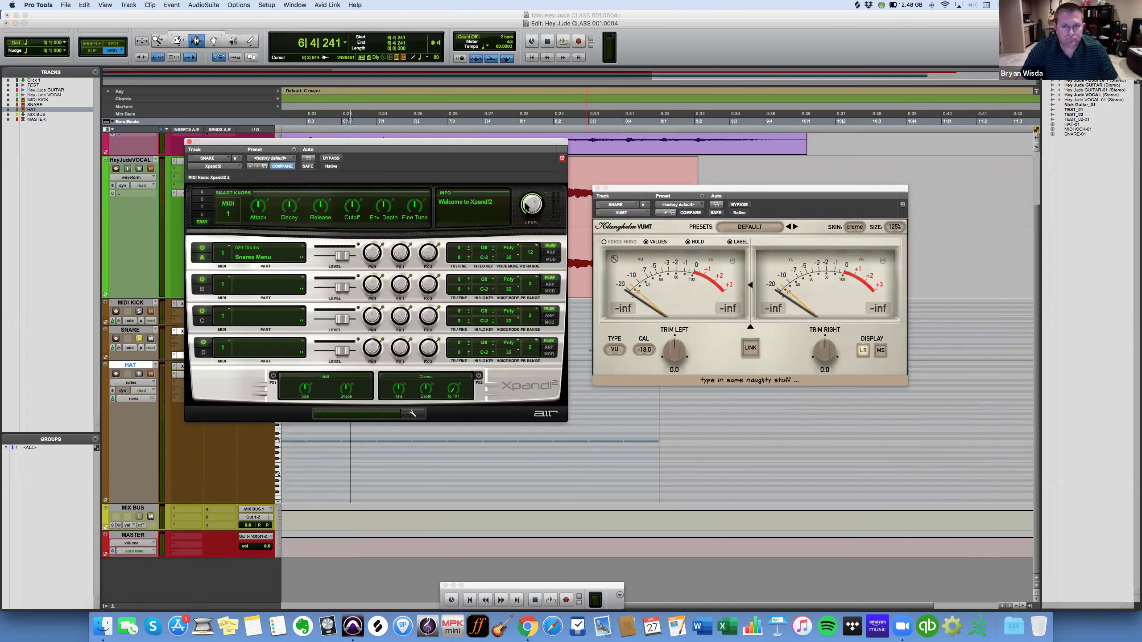
left_click(189, 142)
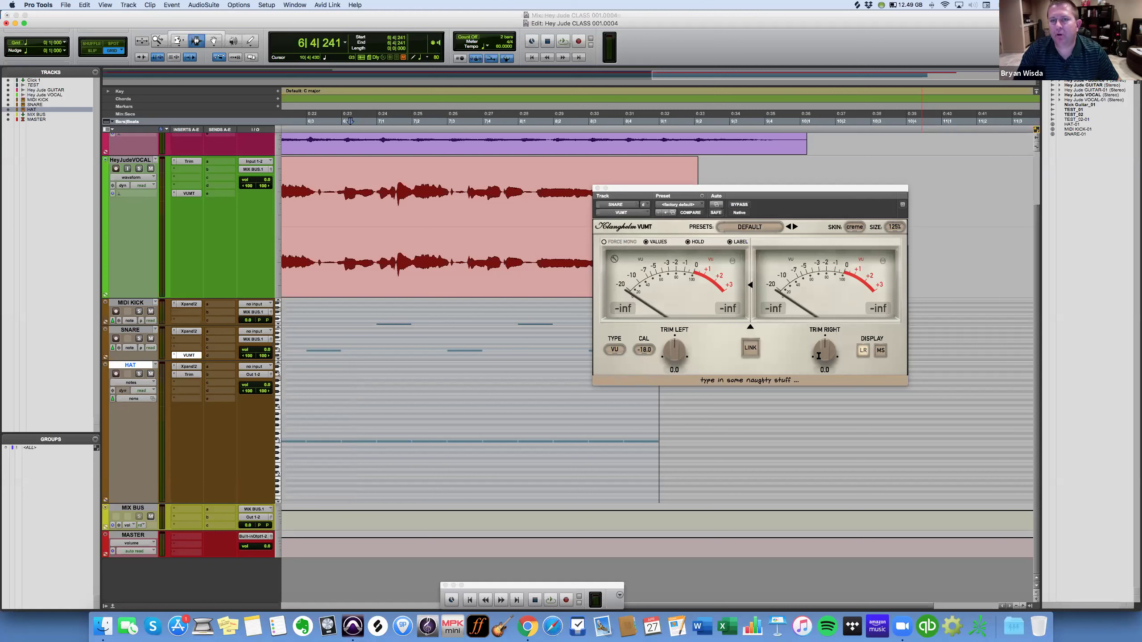
Nudge VUMT's right trim to -0.1 and reset it to its default.
left_click_drag(819, 355, 818, 352)
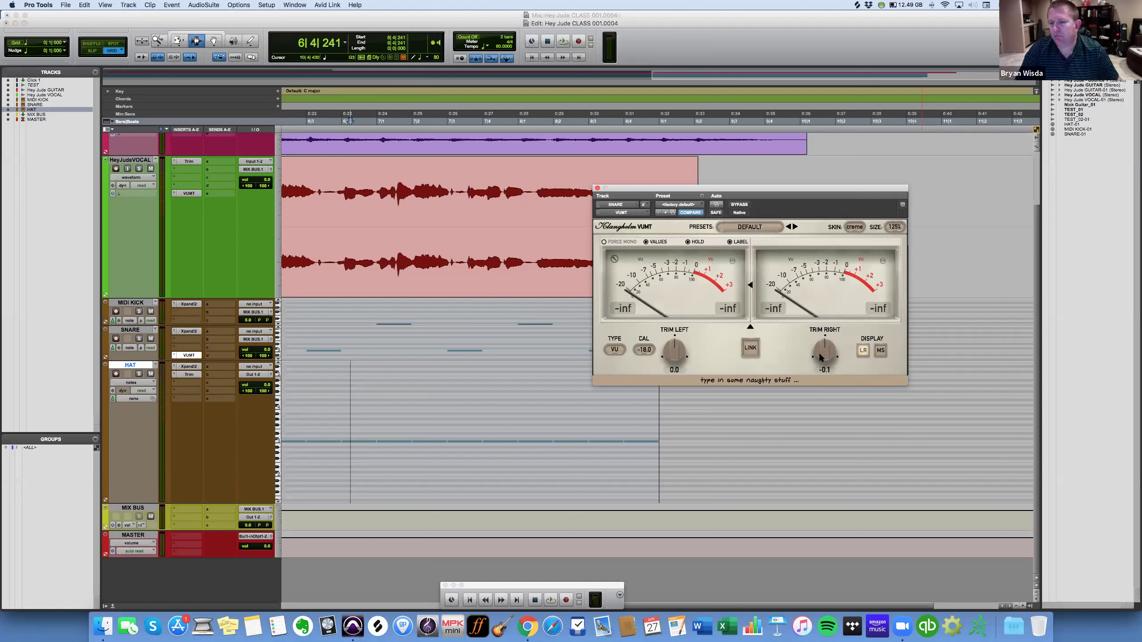
left_click(819, 352, "alt")
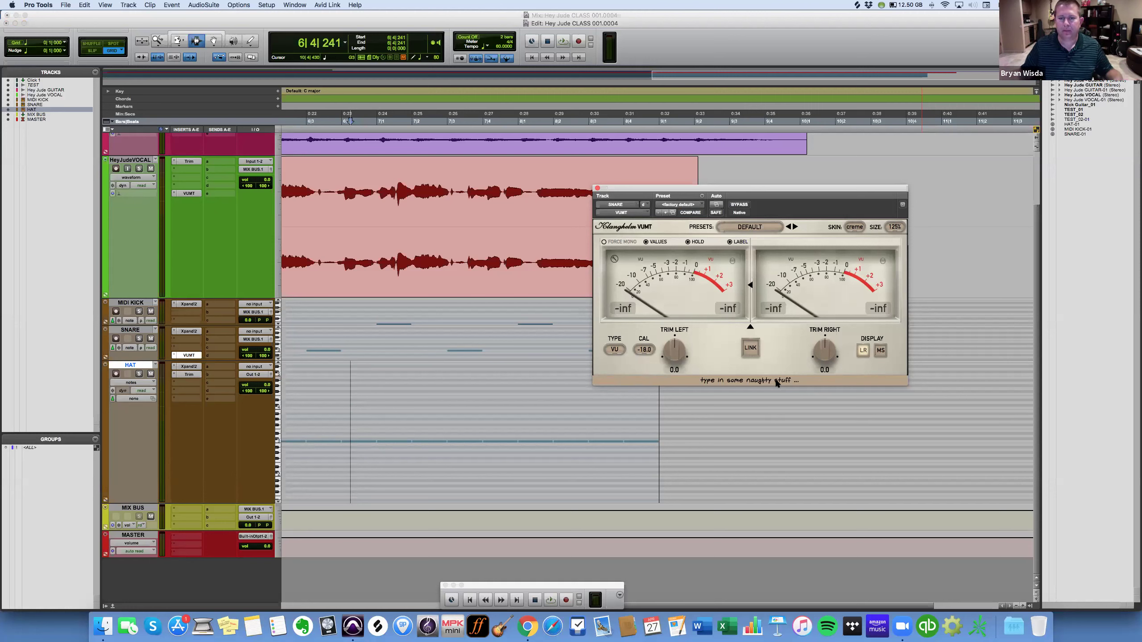
Copy the HAT track's Trim insert to the SNARE track and set the HAT Trim gain to 0.0 dB.
left_click(189, 375)
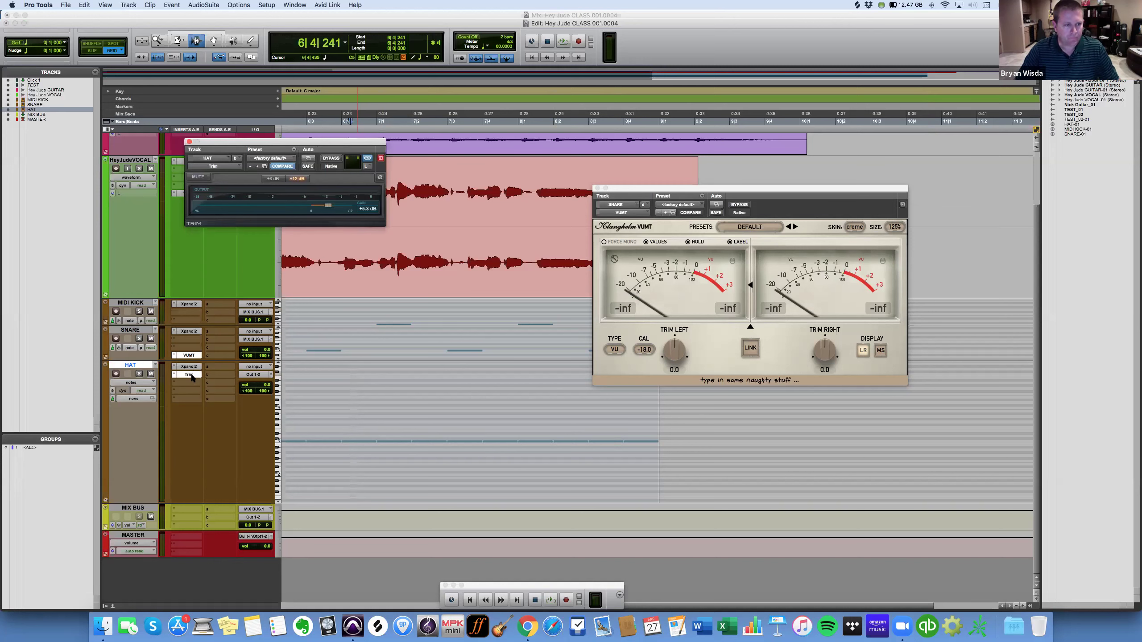
left_click_drag(191, 377, 190, 340)
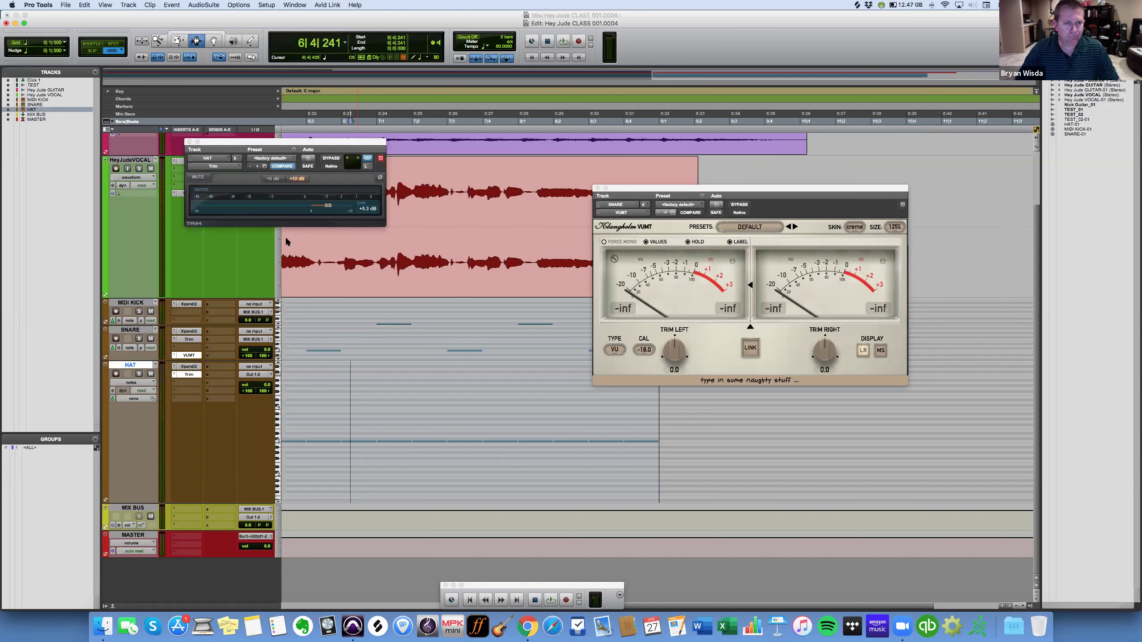
left_click_drag(328, 206, 311, 208)
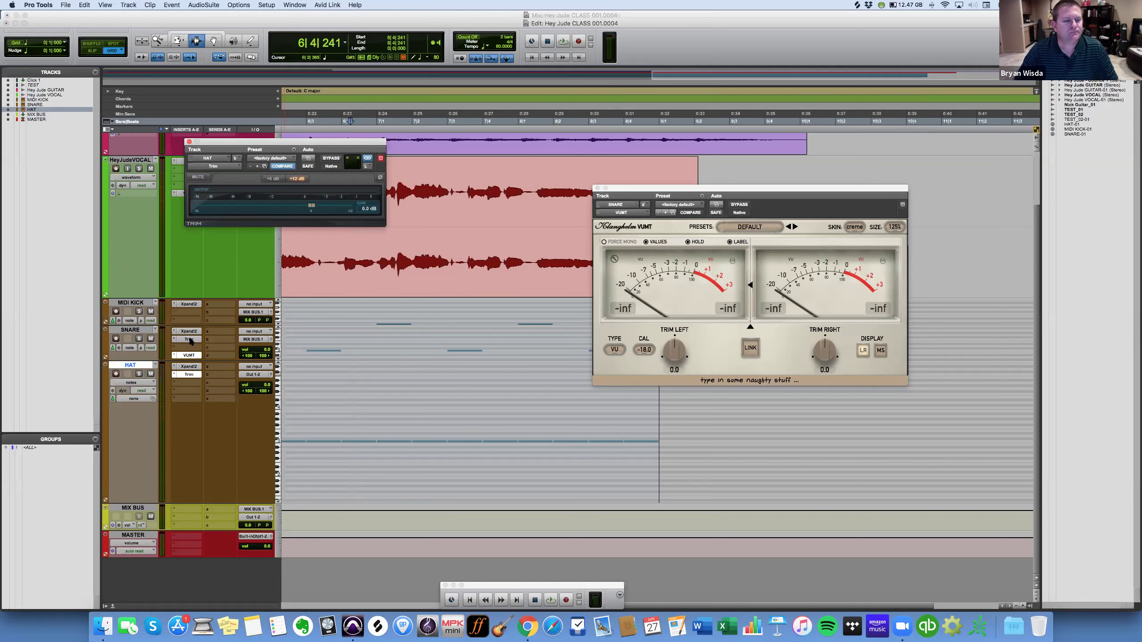
Play from the session start and lower the SNARE track's Trim gain to +2.9 dB while watching the VU meter, then stop playback.
left_click(190, 340)
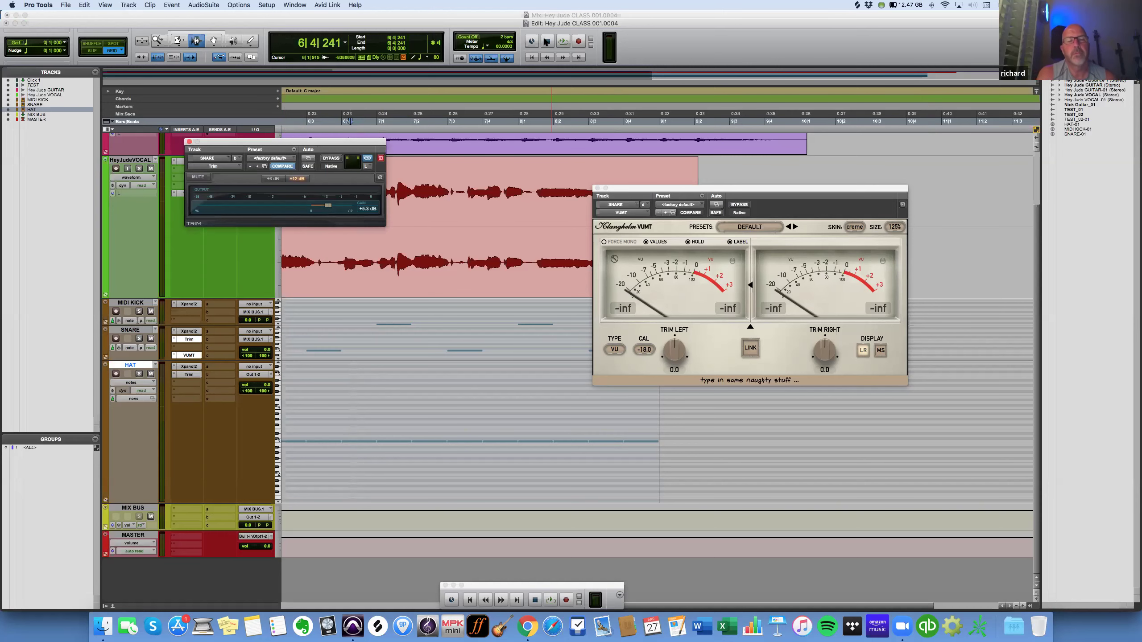
left_click(532, 57)
key("space")
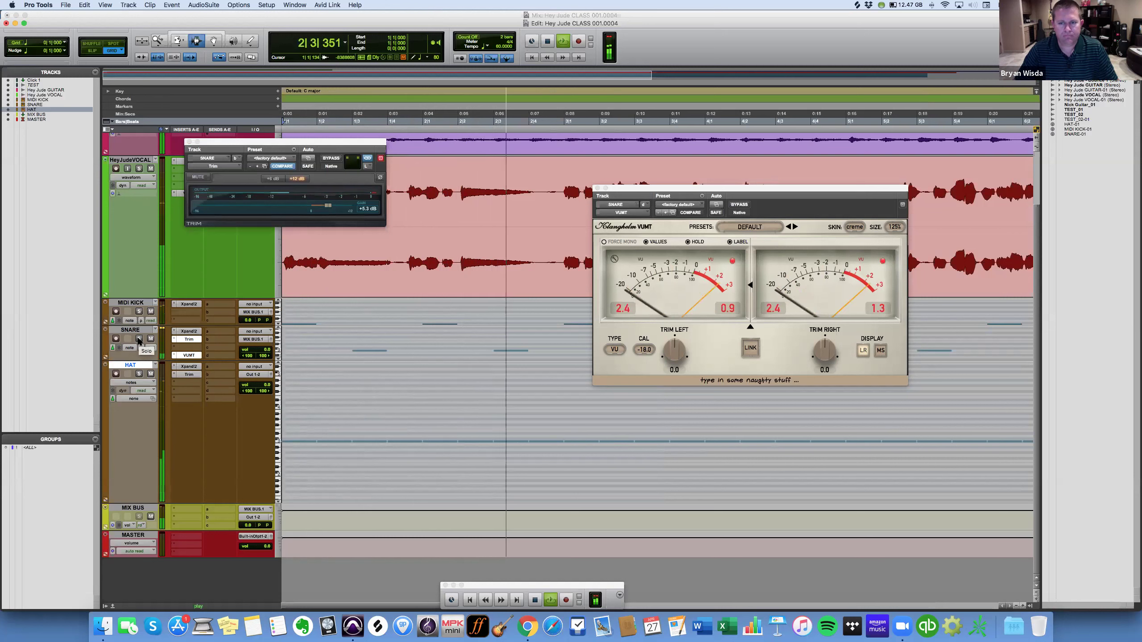
left_click_drag(327, 205, 322, 206)
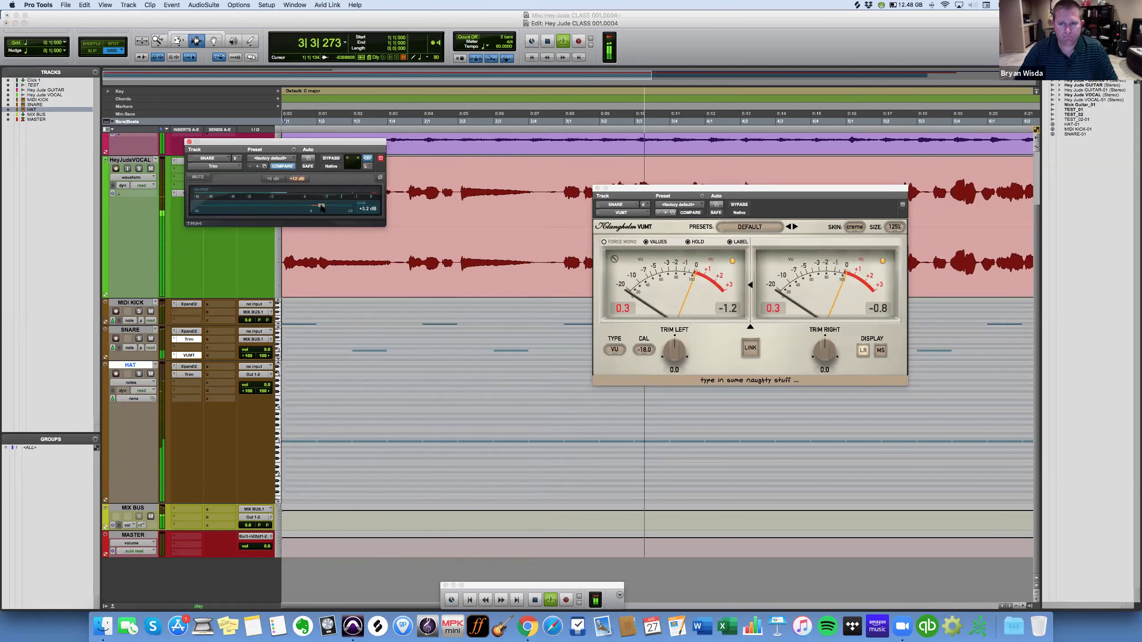
left_click_drag(322, 207, 321, 208)
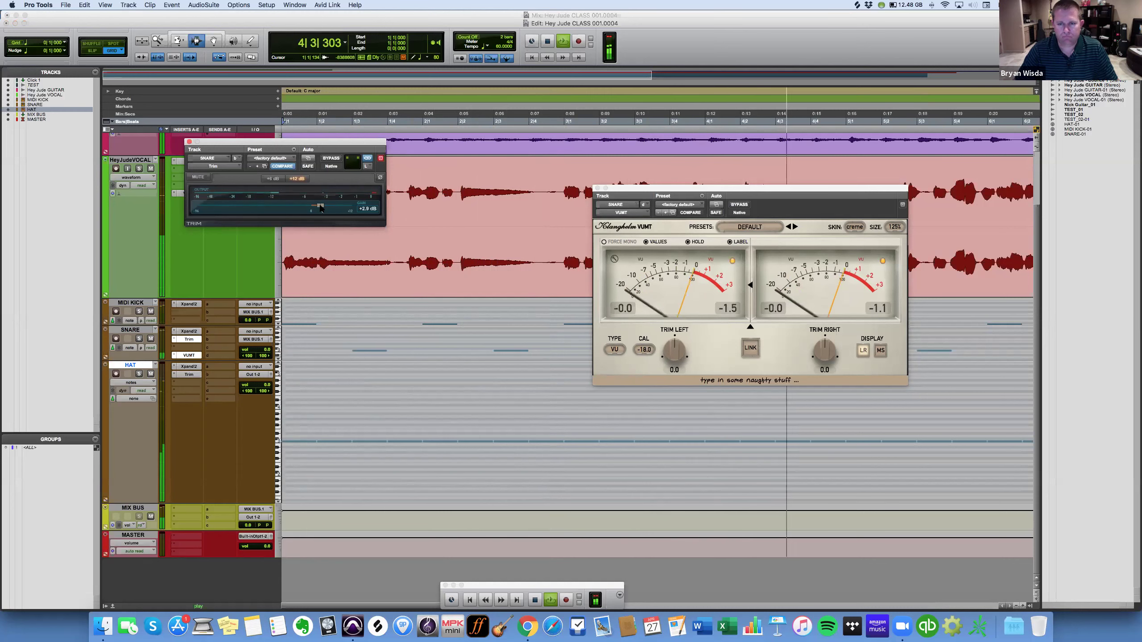
key("space")
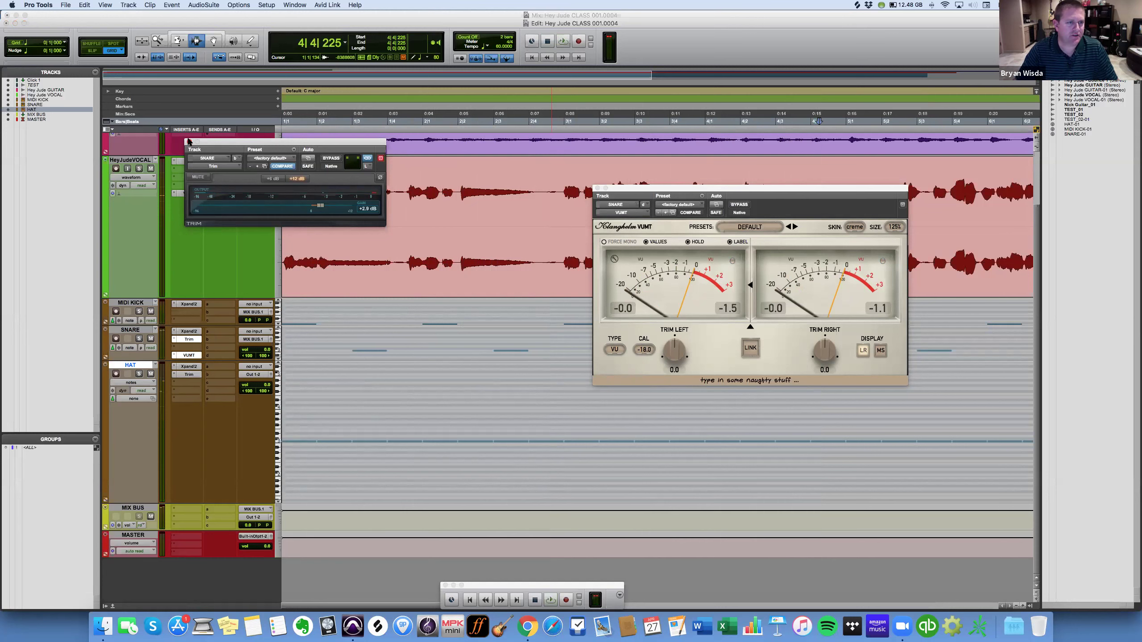
left_click(187, 141)
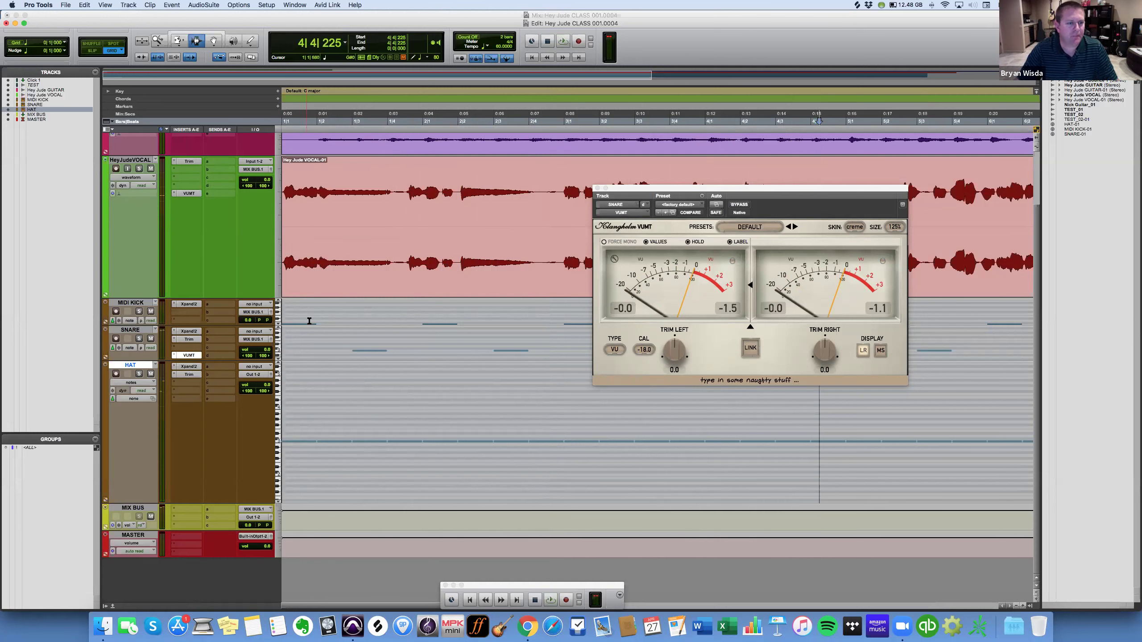
Remove the VUMT insert from the SNARE track and close the empty plug-in window.
left_click(174, 357)
left_click(187, 322)
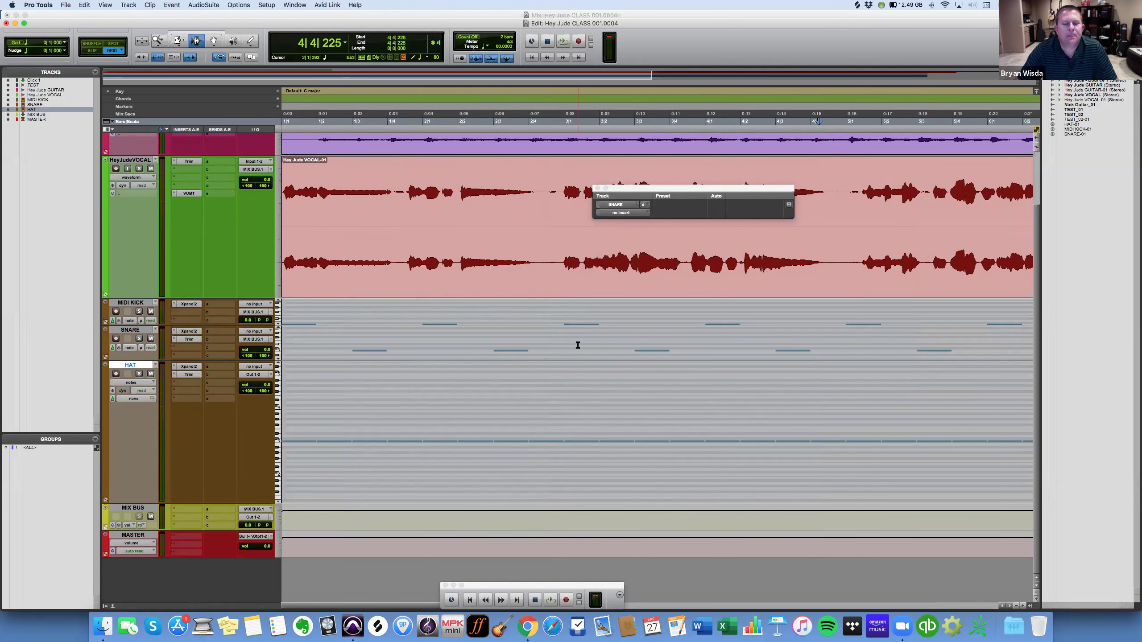
left_click(597, 188)
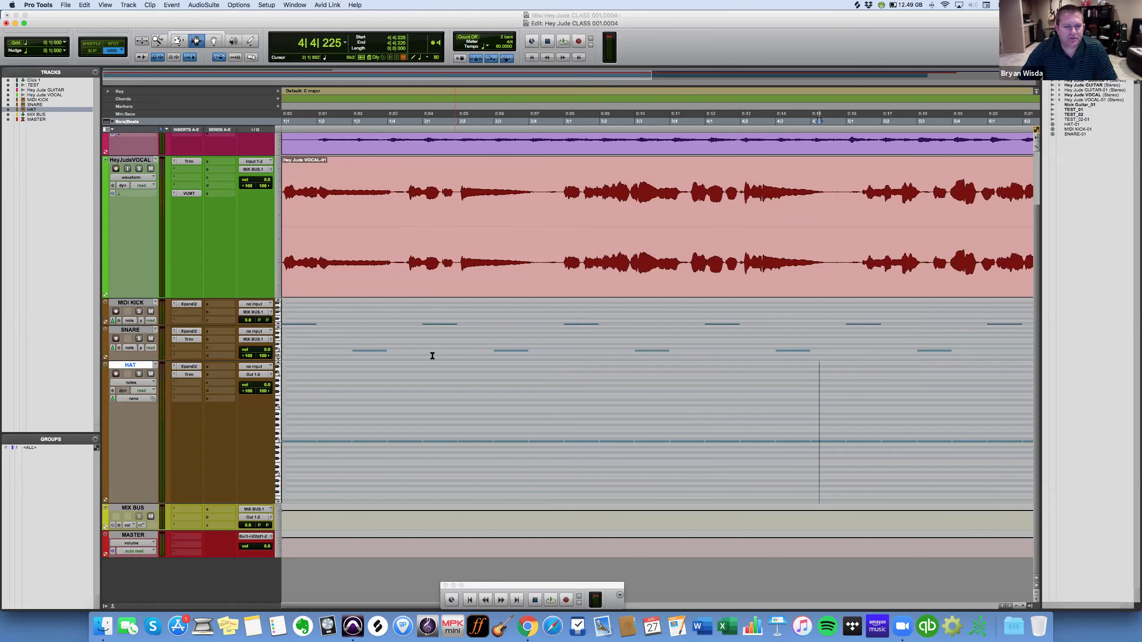
Switch the HAT track's view from notes to velocity.
scroll(215, 463, "up", 2)
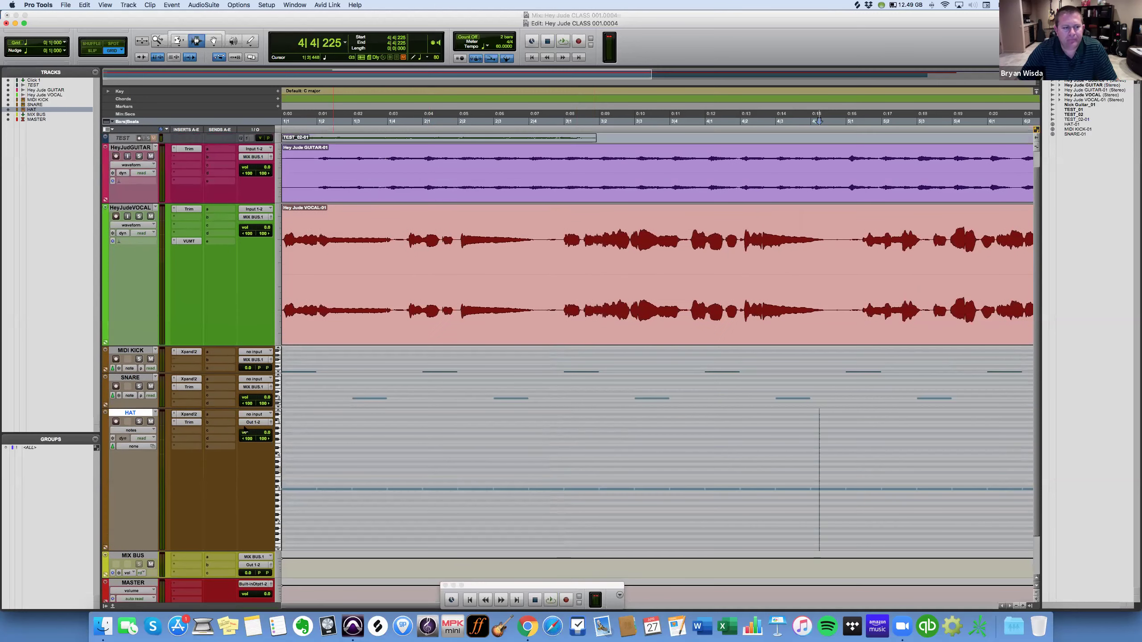
scroll(238, 414, "down", 2)
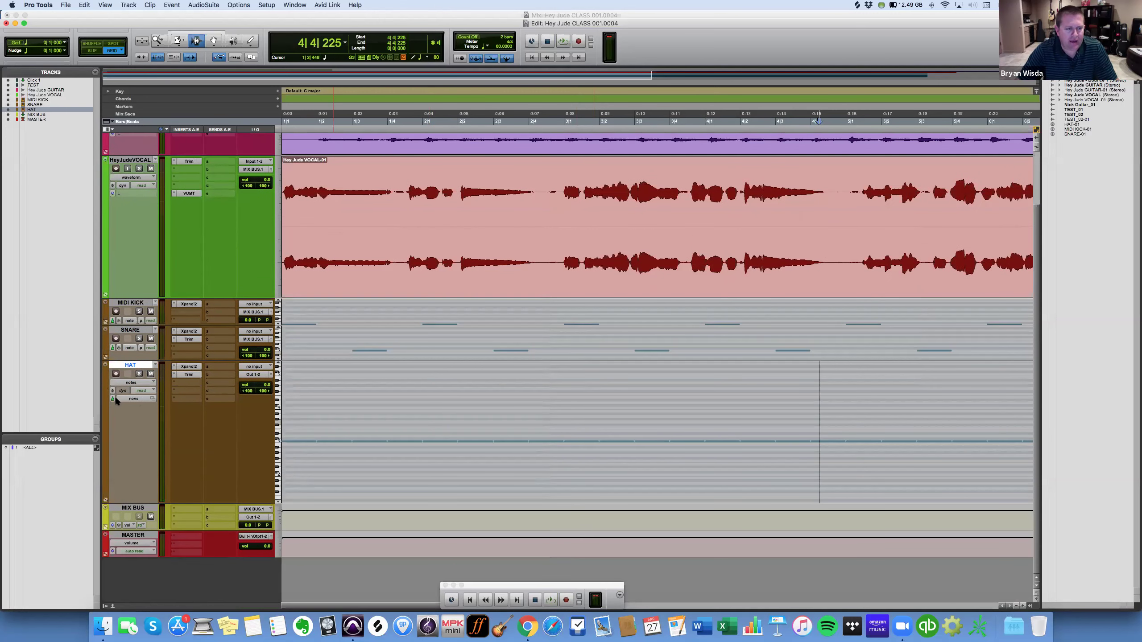
left_click(137, 383)
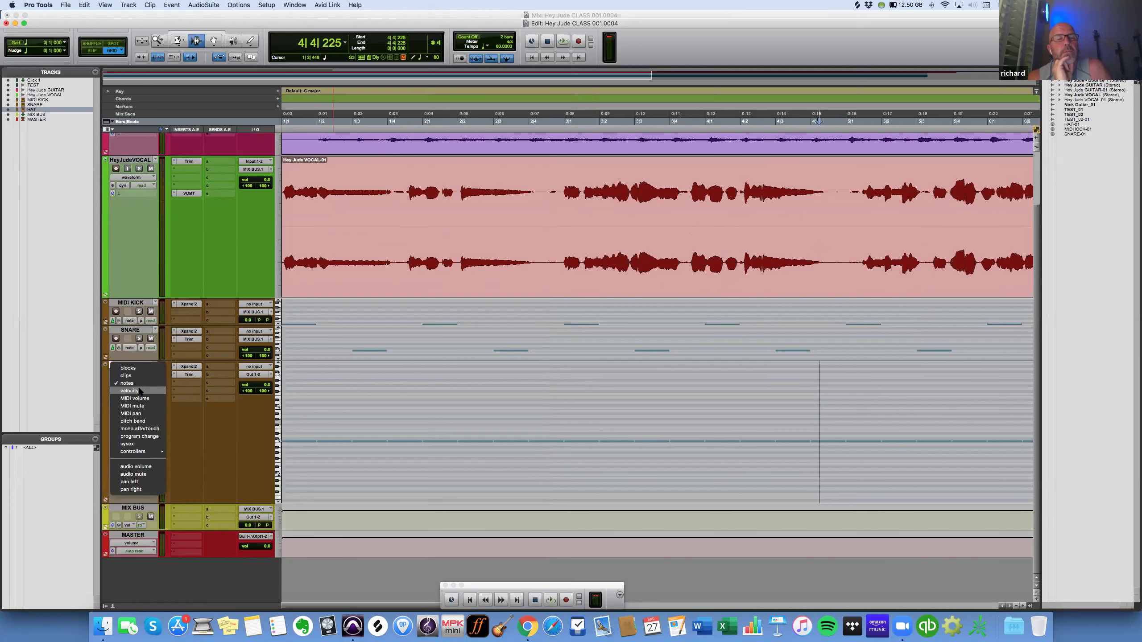
left_click(139, 391)
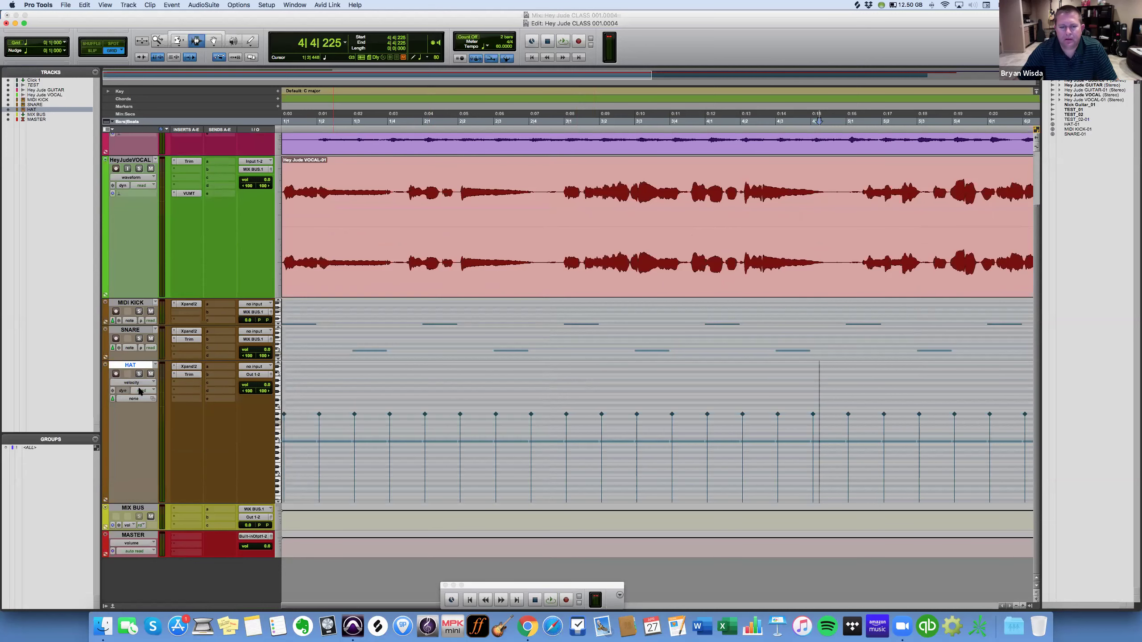
Select all the HAT notes from the end of the clip back to the session start.
key("super+bracketleft")
key("super+bracketleft")
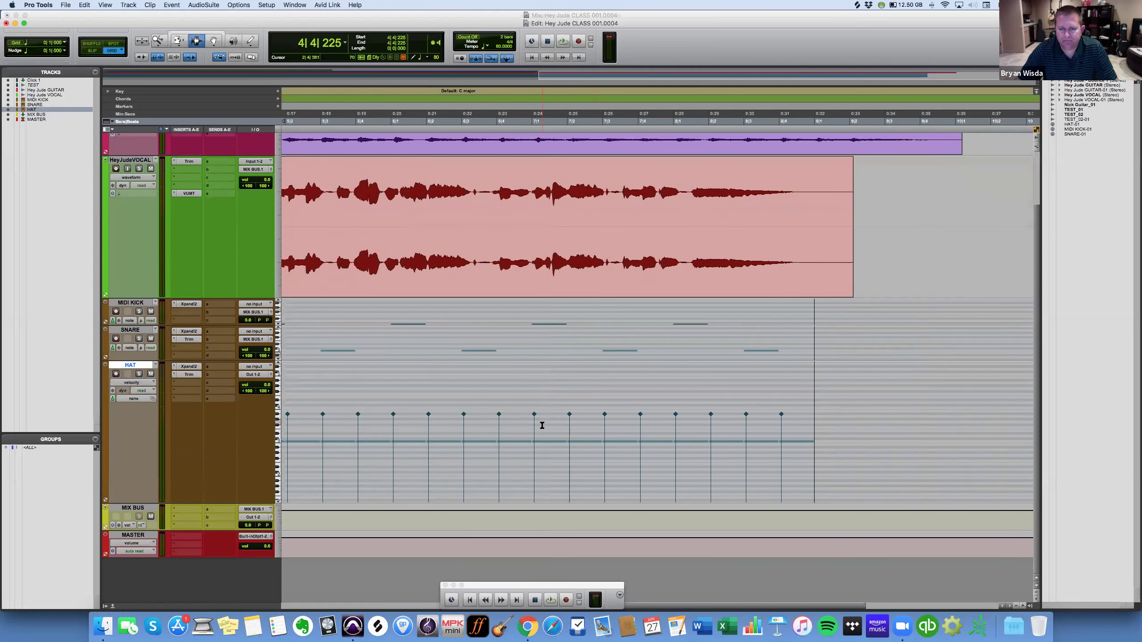
key("super+bracketright")
key("super+bracketright")
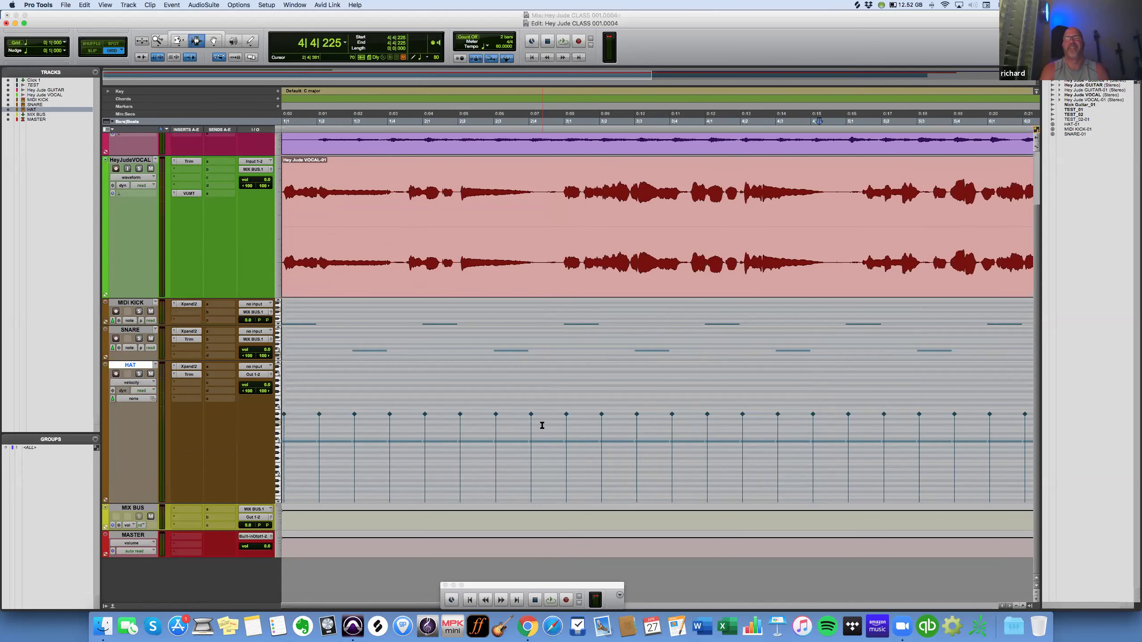
key("super+bracketleft")
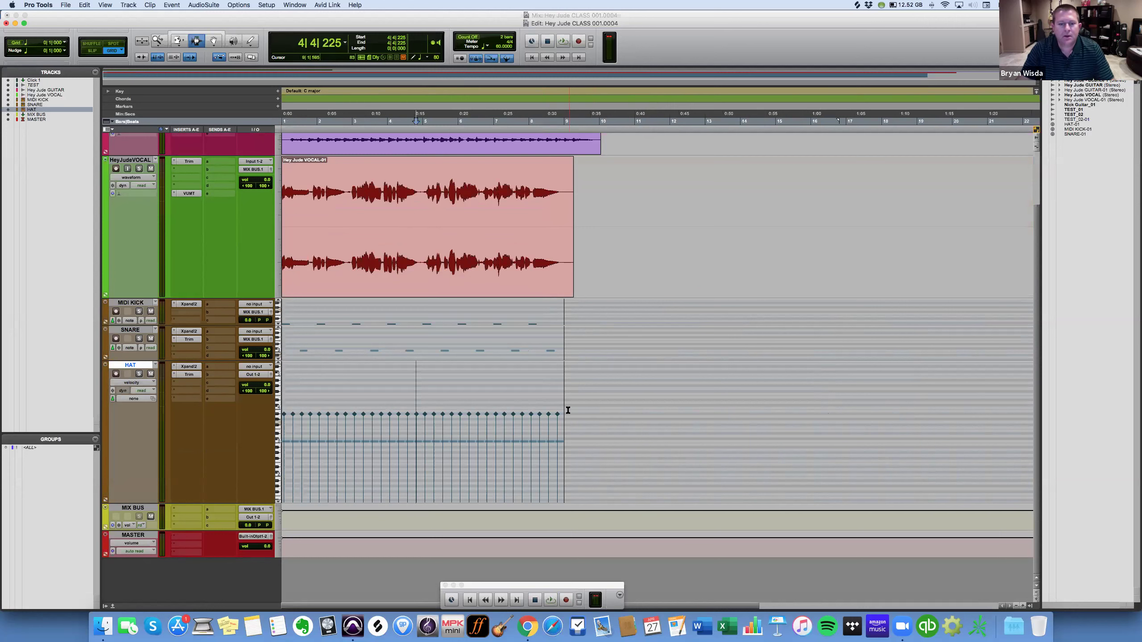
left_click_drag(560, 408, 241, 418)
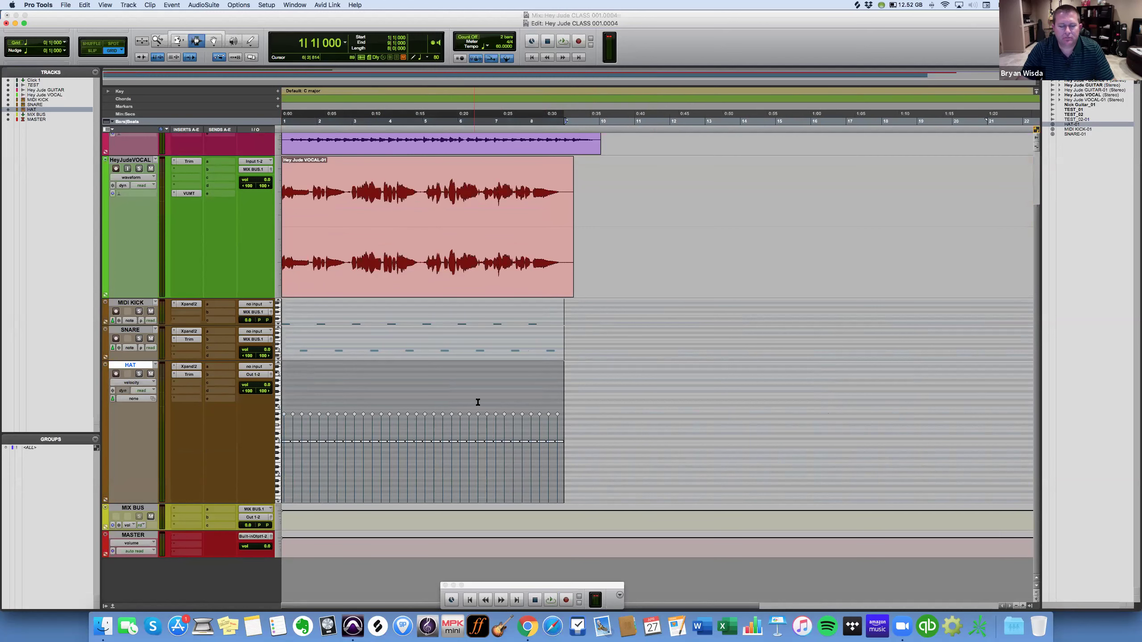
Open Change Velocity for the selected HAT notes, apply a set-all velocity of 64, and undo that velocity change.
right_click(421, 394)
mouse_move(477, 520)
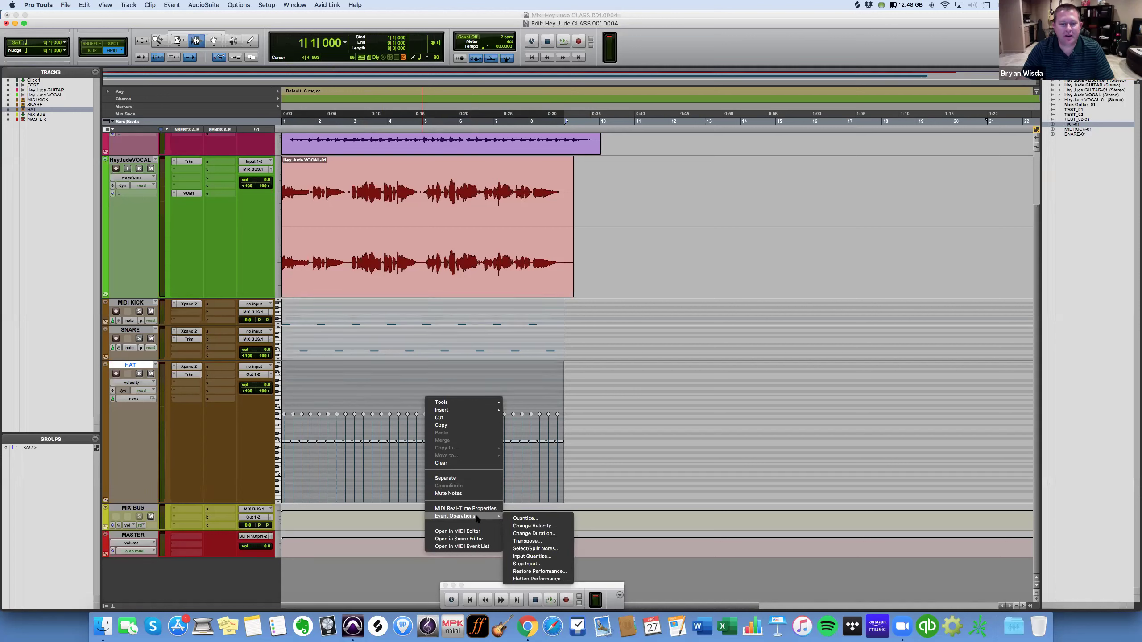
left_click(534, 525)
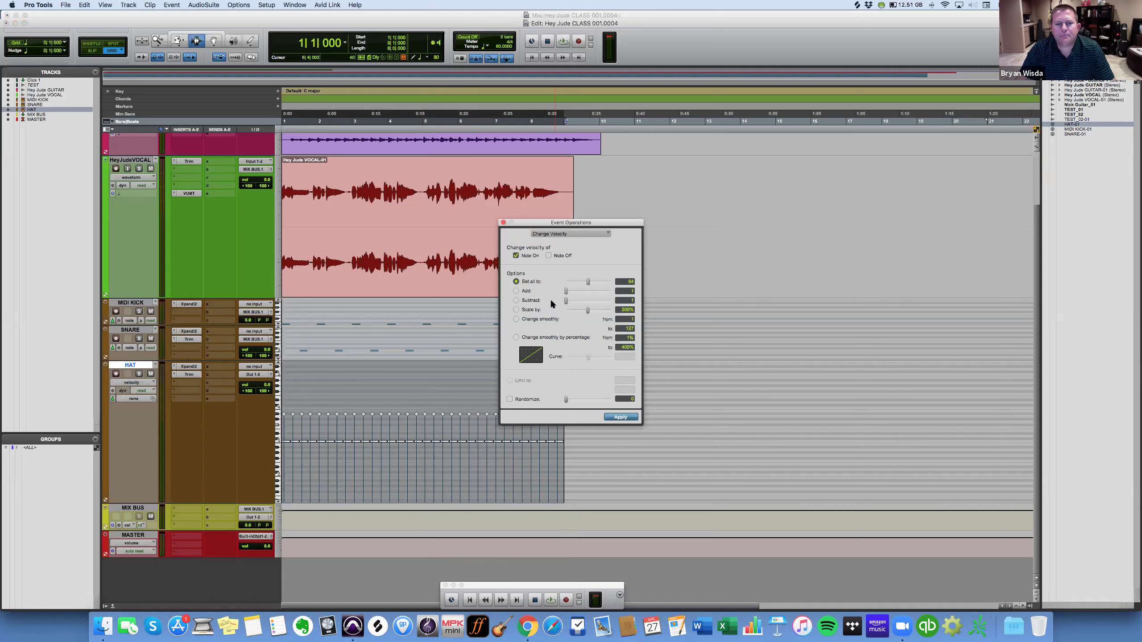
left_click(620, 417)
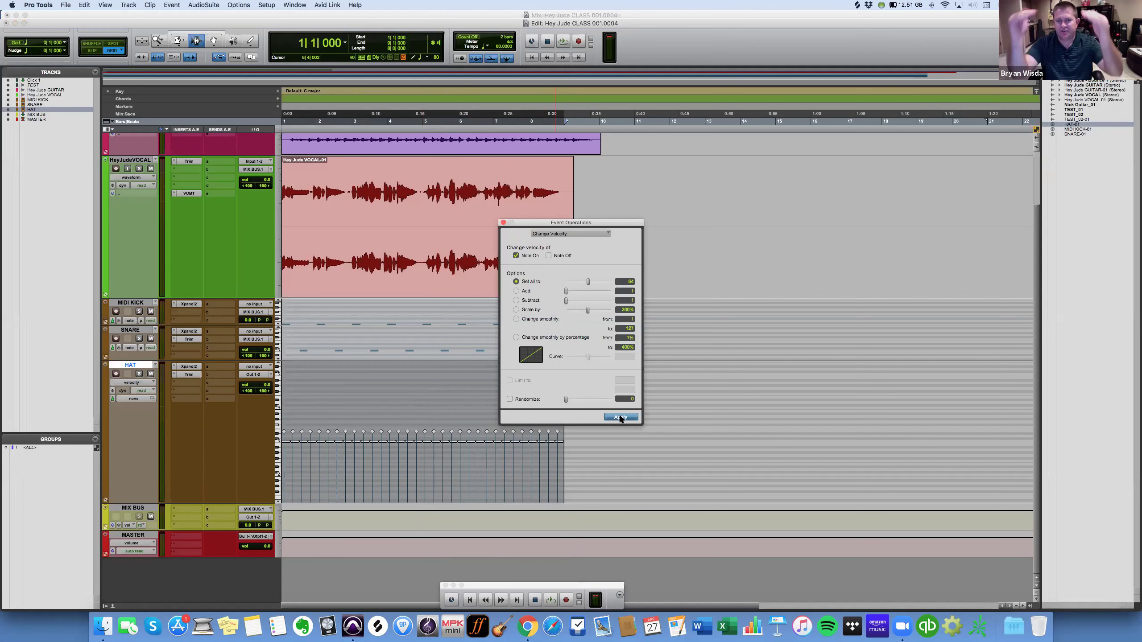
key("super+z")
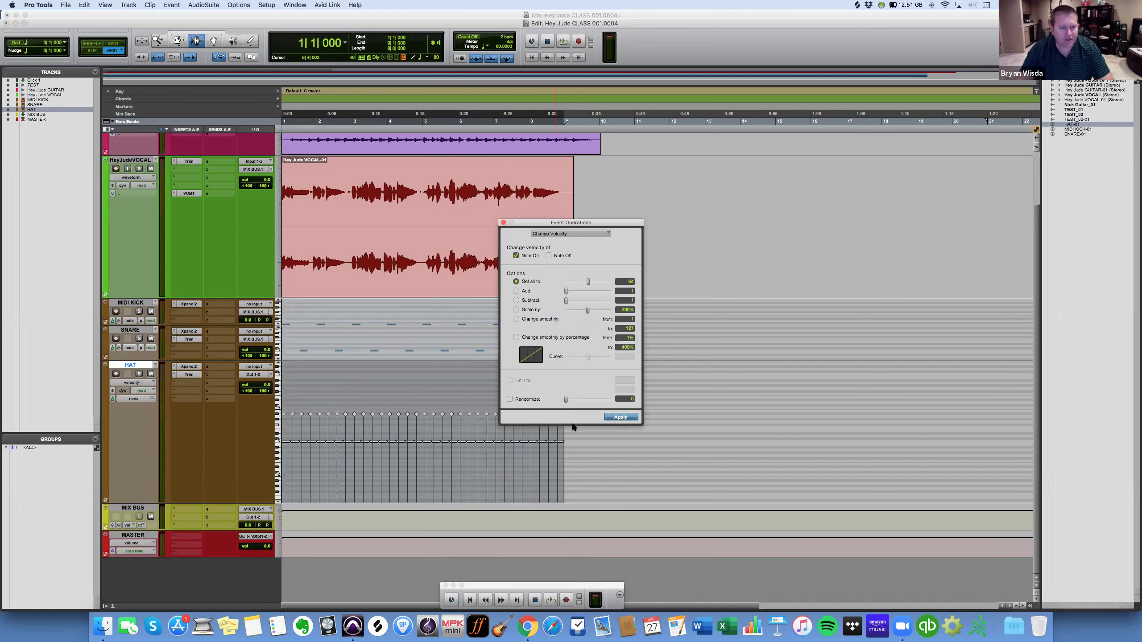
Set all selected HAT velocities to 80, limited to a minimum of 70 and maximum of 90, with 100% randomization, and apply.
left_click_drag(619, 281, 631, 281)
type("80")
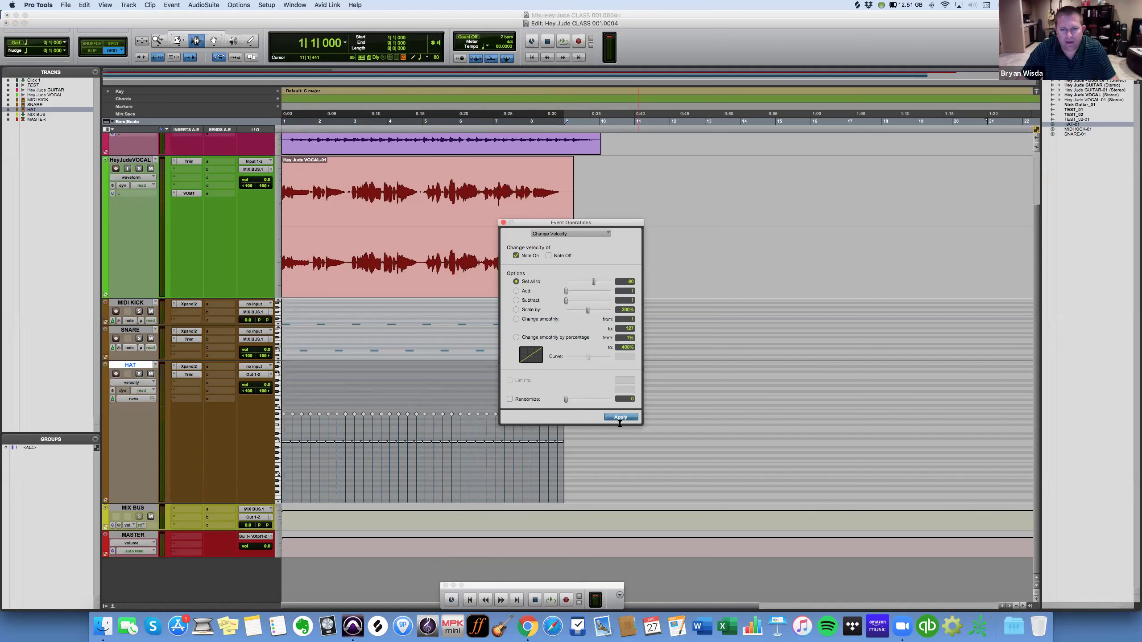
left_click(509, 399)
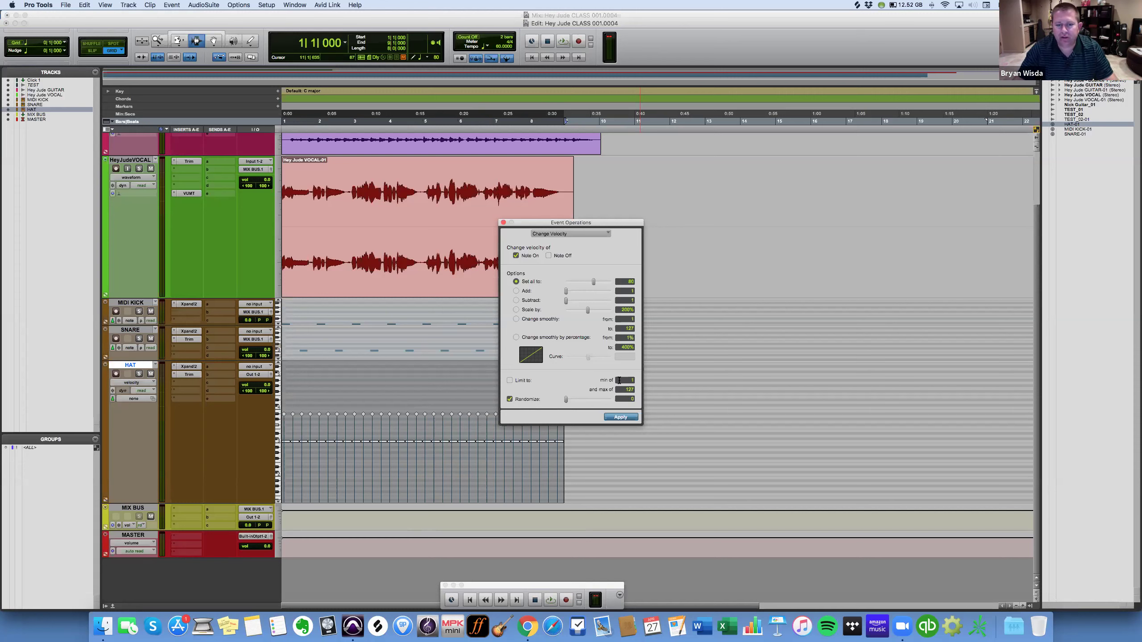
left_click(510, 381)
left_click(627, 380)
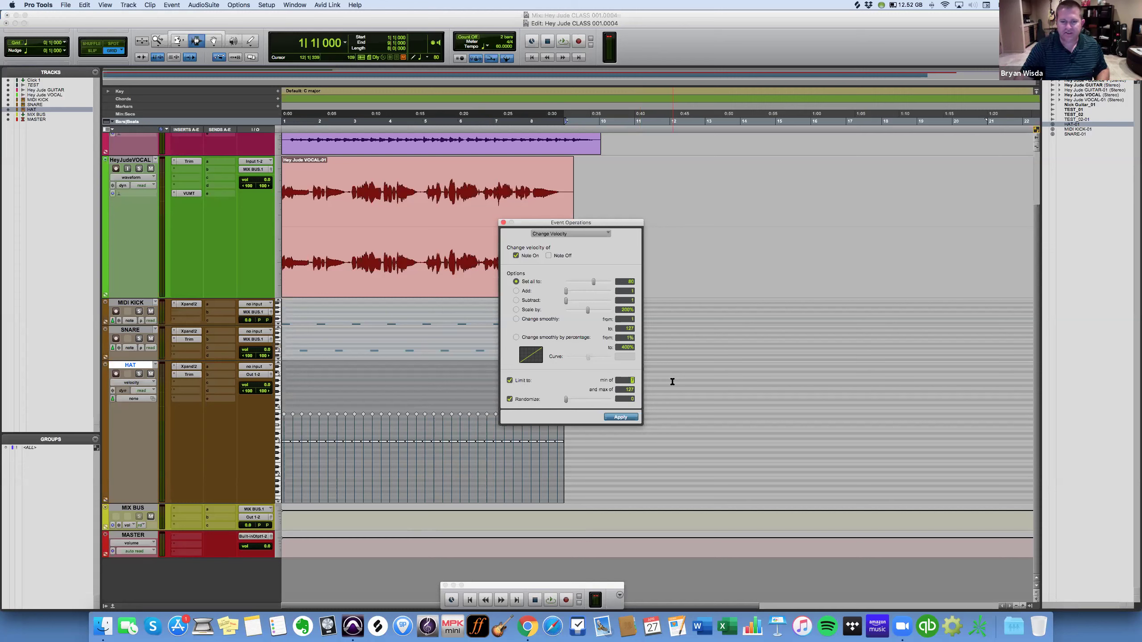
left_click(627, 389)
type("90")
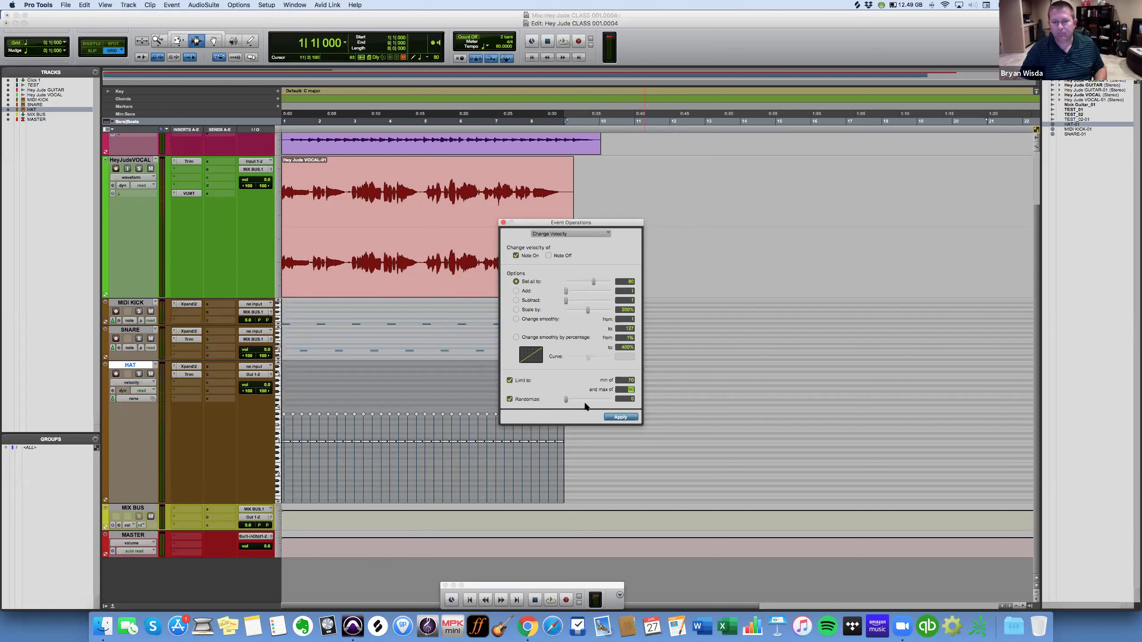
left_click_drag(566, 399, 623, 400)
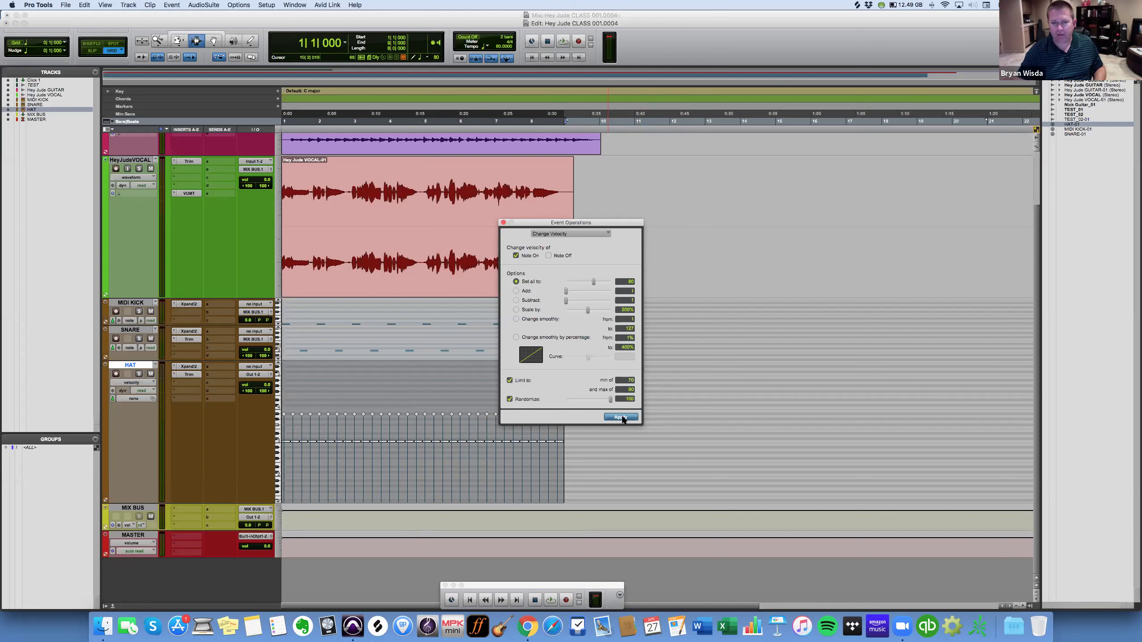
left_click(621, 417)
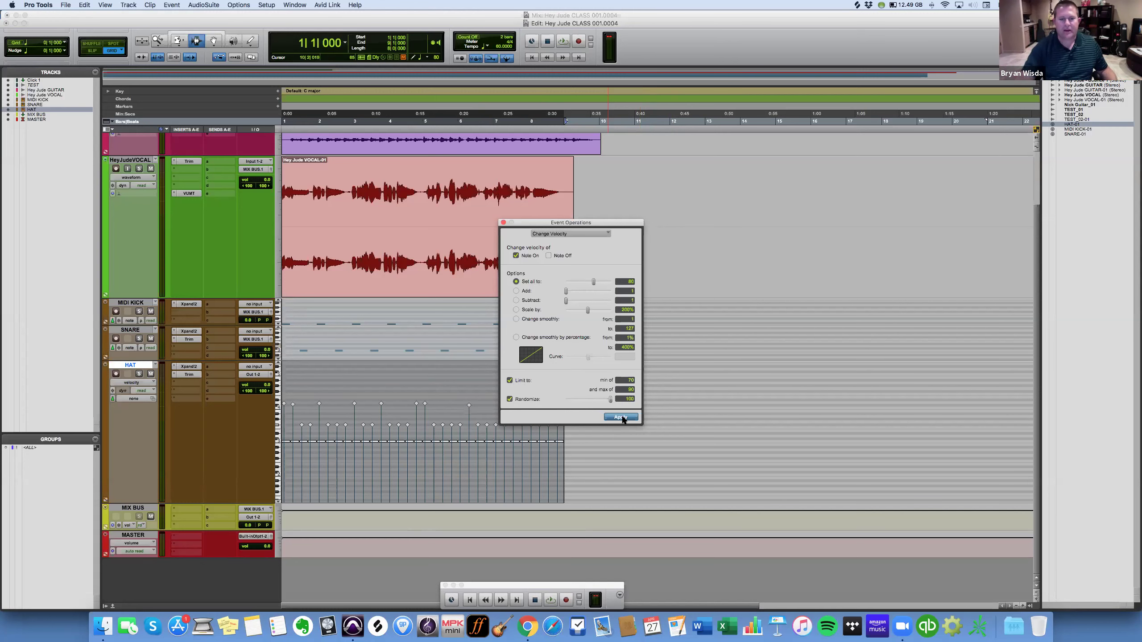
Reduce the Change Velocity randomization to 48% and reapply it to the selected HAT notes.
scroll(359, 413, "up", 2)
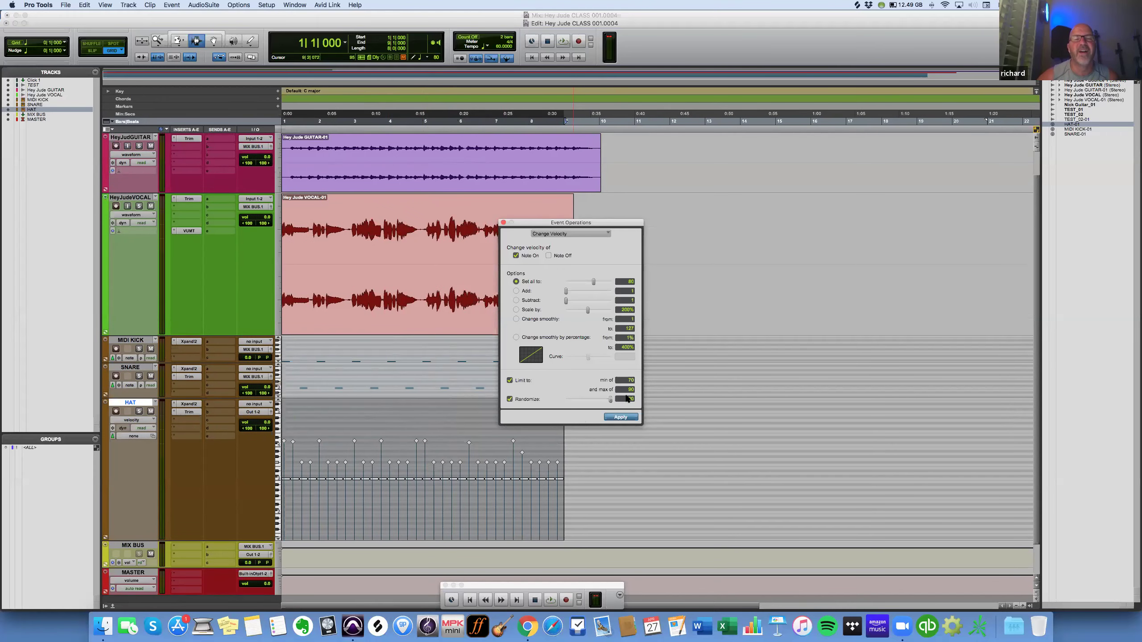
left_click_drag(610, 399, 587, 399)
left_click(510, 399)
left_click(511, 399)
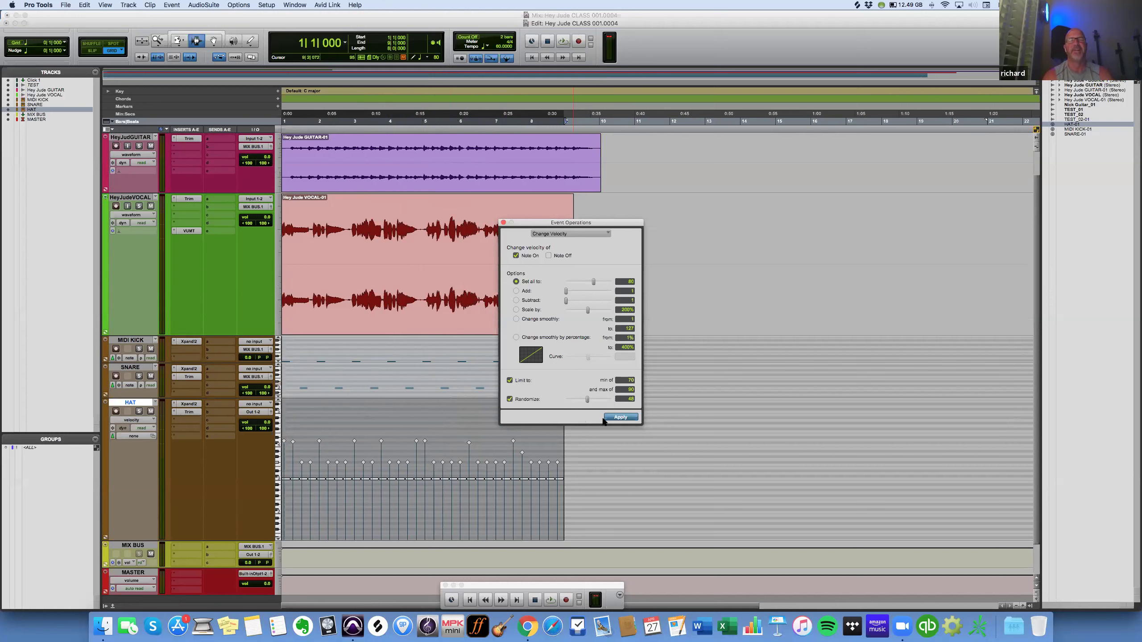
left_click(615, 418)
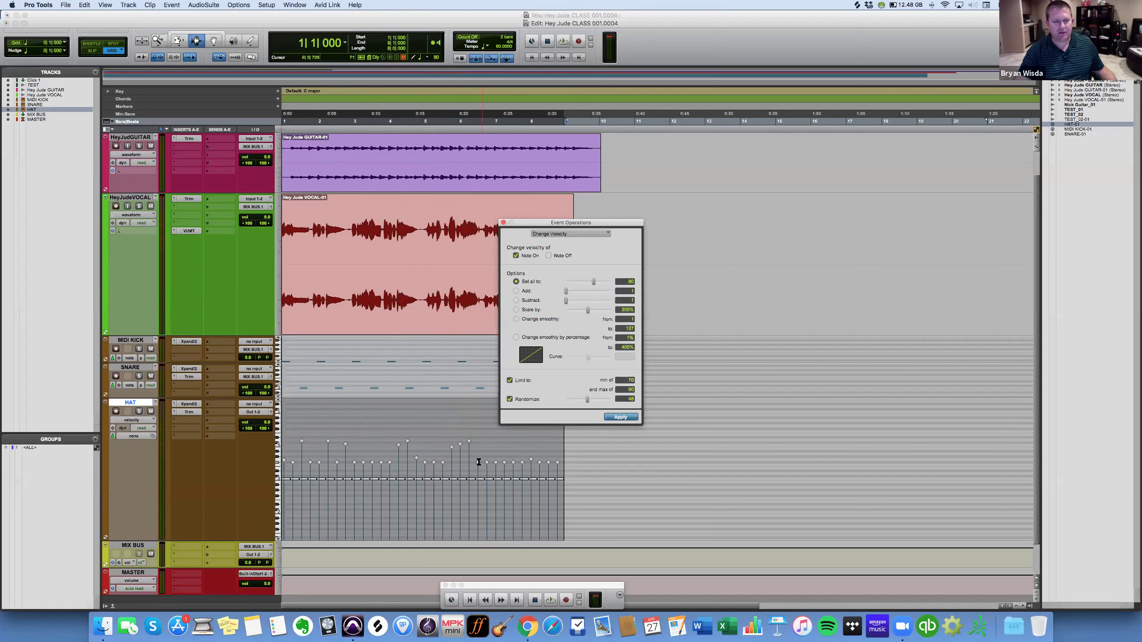
Lower the velocity randomization in stages to below 10%, reapplying it to the selected HAT notes at each stage.
left_click_drag(574, 402, 580, 400)
left_click(623, 417)
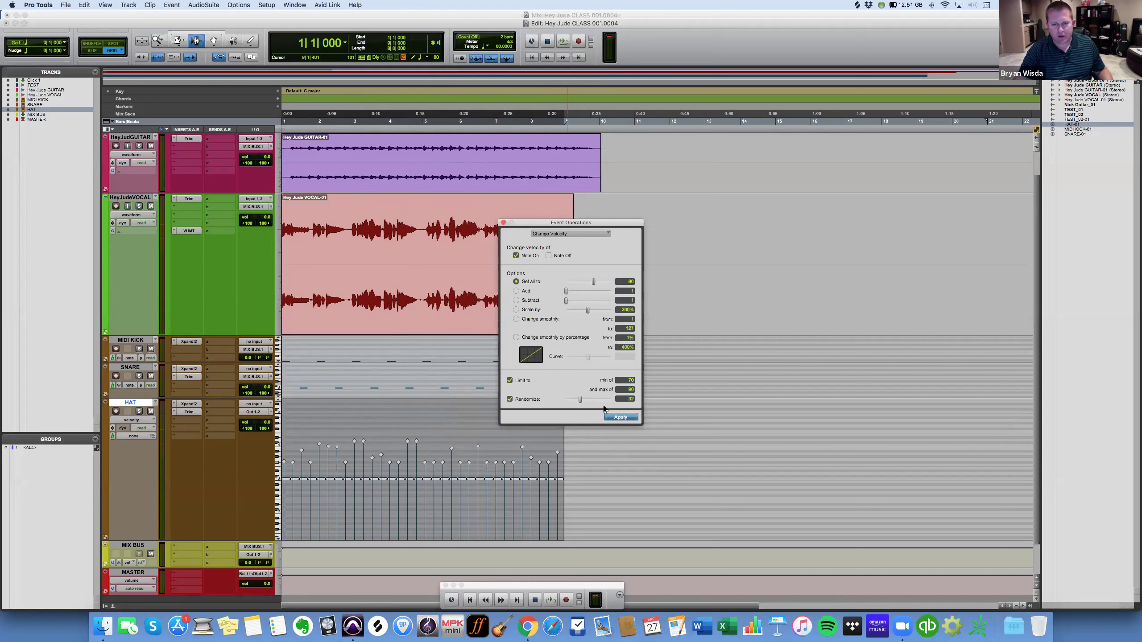
left_click(617, 417)
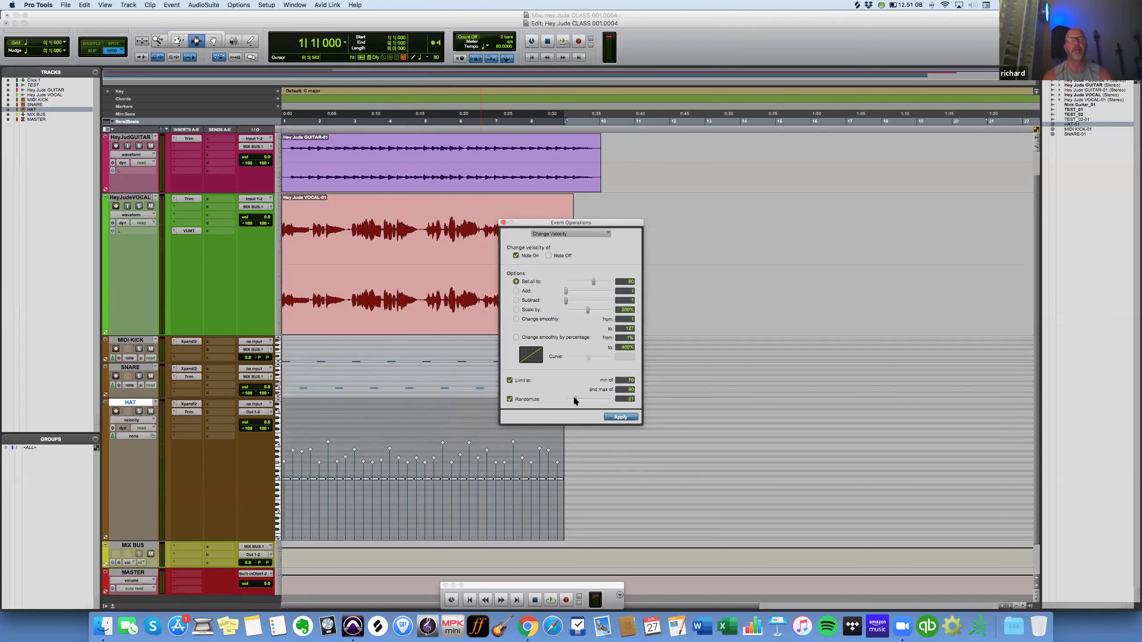
mouse_move(574, 399)
left_mouse_down()
mouse_move(611, 400)
mouse_move(569, 400)
left_mouse_up()
left_click(620, 417)
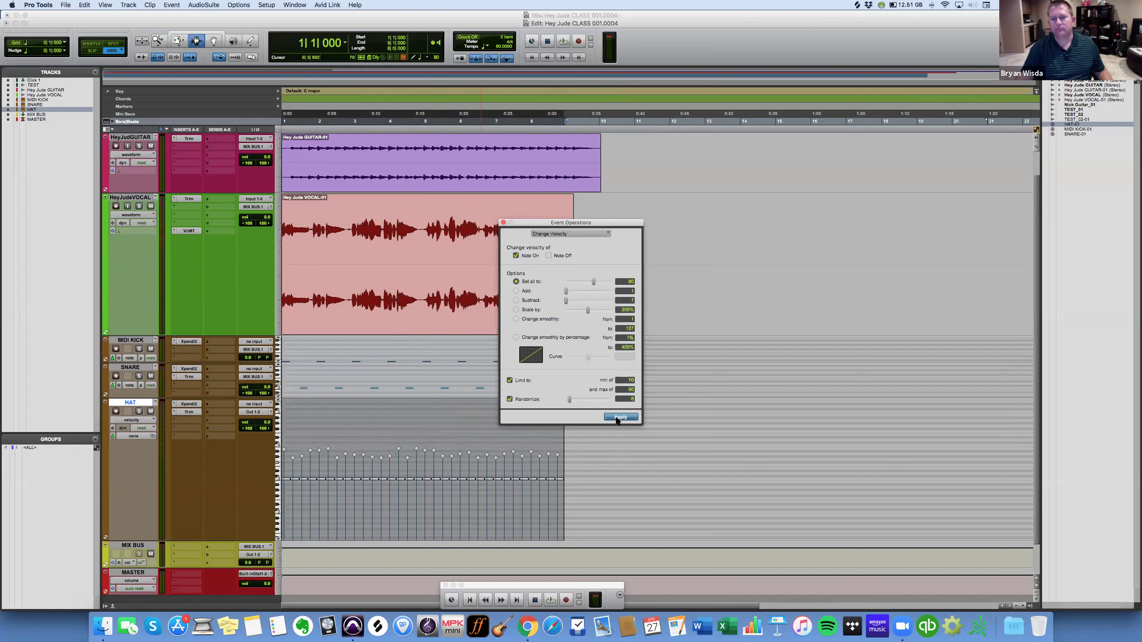
Play the session from the start and, in the Mix window, lower the HAT and SNARE faders to about -6 dB.
left_click(548, 57)
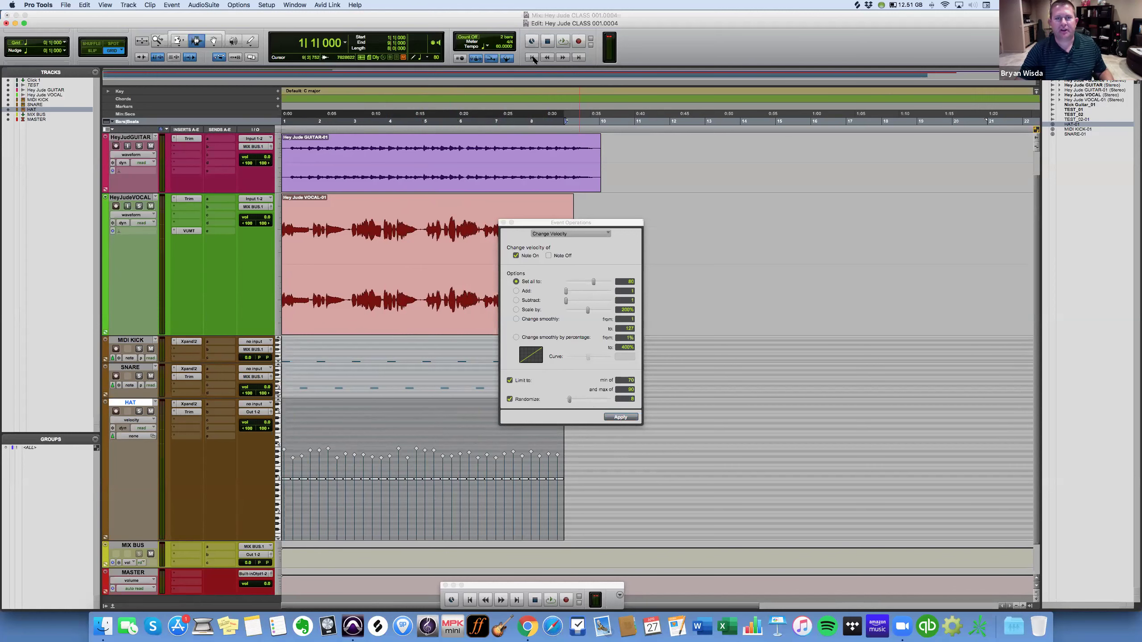
left_click(563, 42)
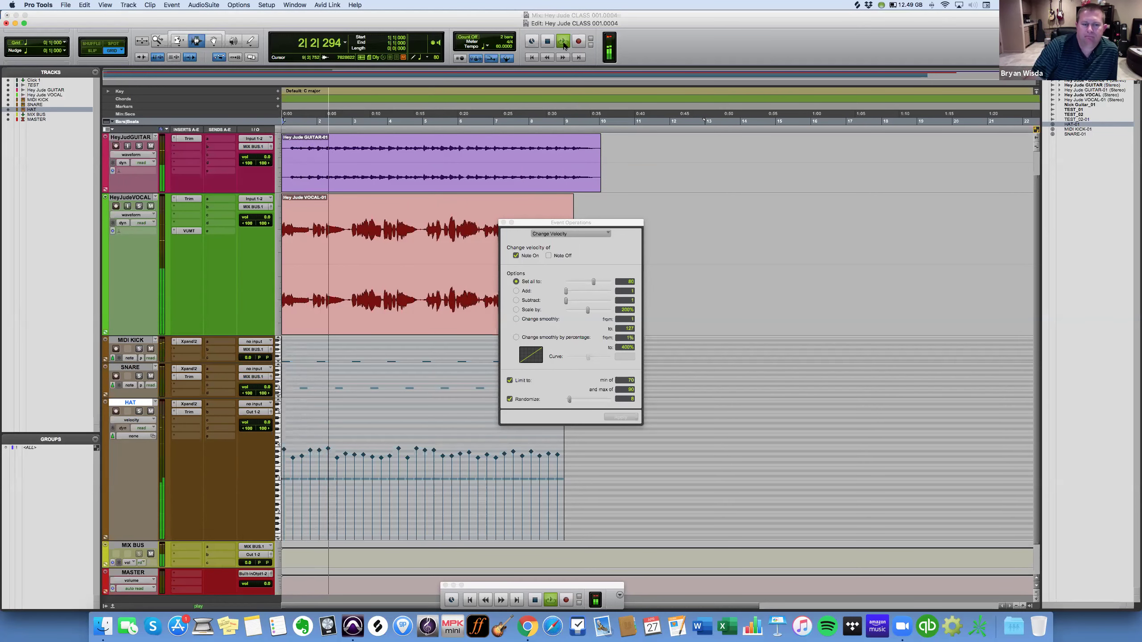
left_click(294, 5)
left_click(324, 74)
left_click_drag(324, 353, 289, 357)
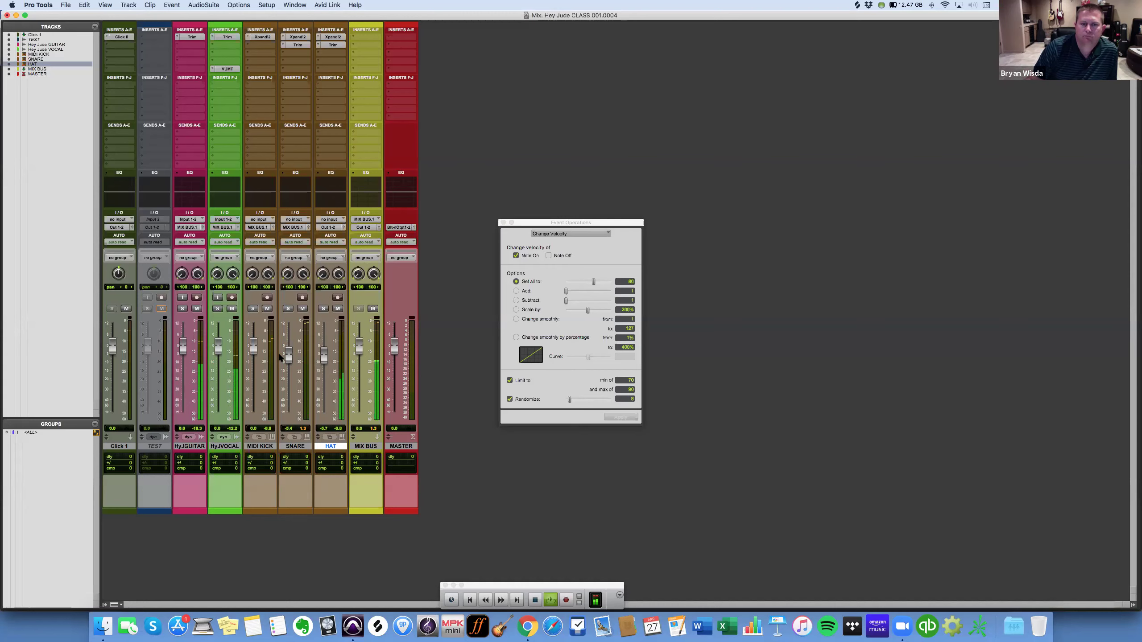
key("space")
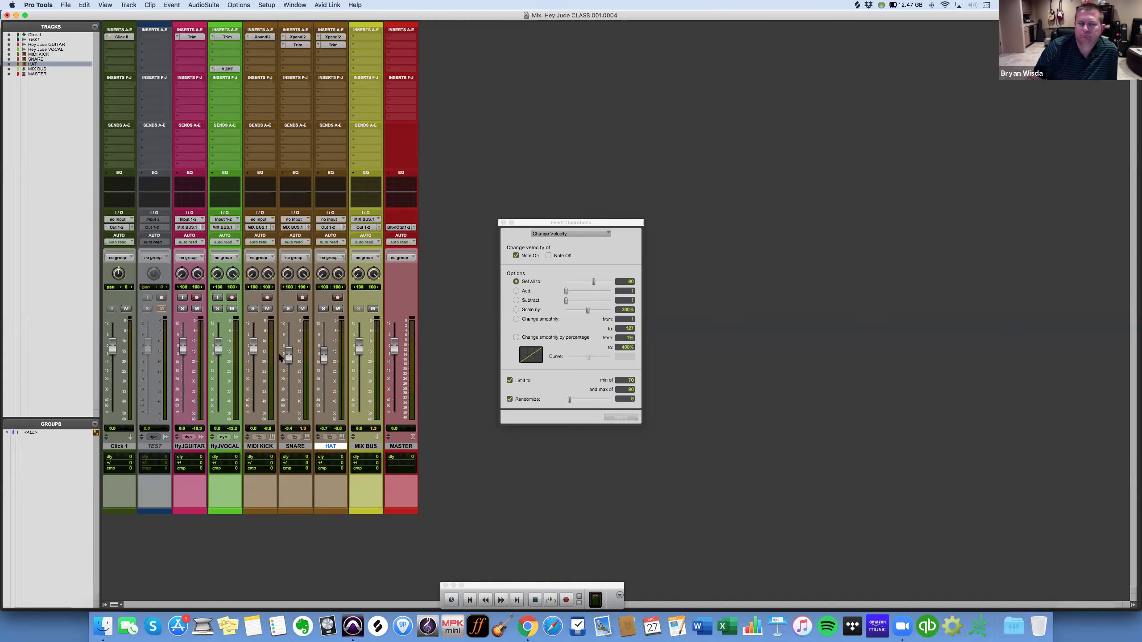
Save the session as a new version named Hey Jude CLASS 001.0005.
left_click(64, 6)
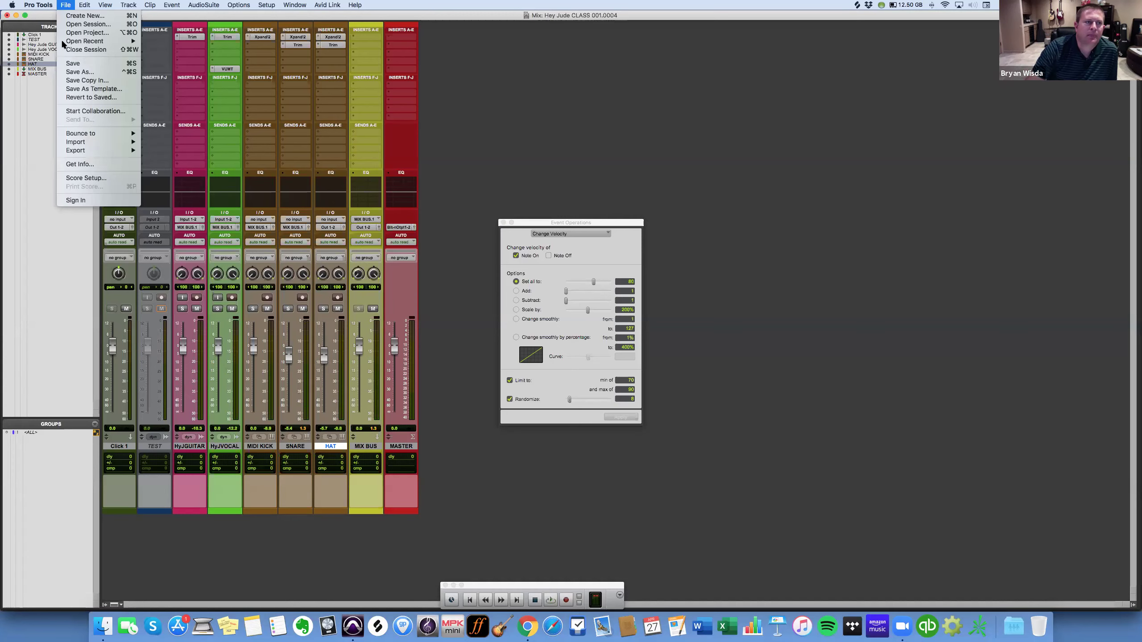
left_click(79, 72)
left_click(603, 144)
key("BackSpace")
type("5")
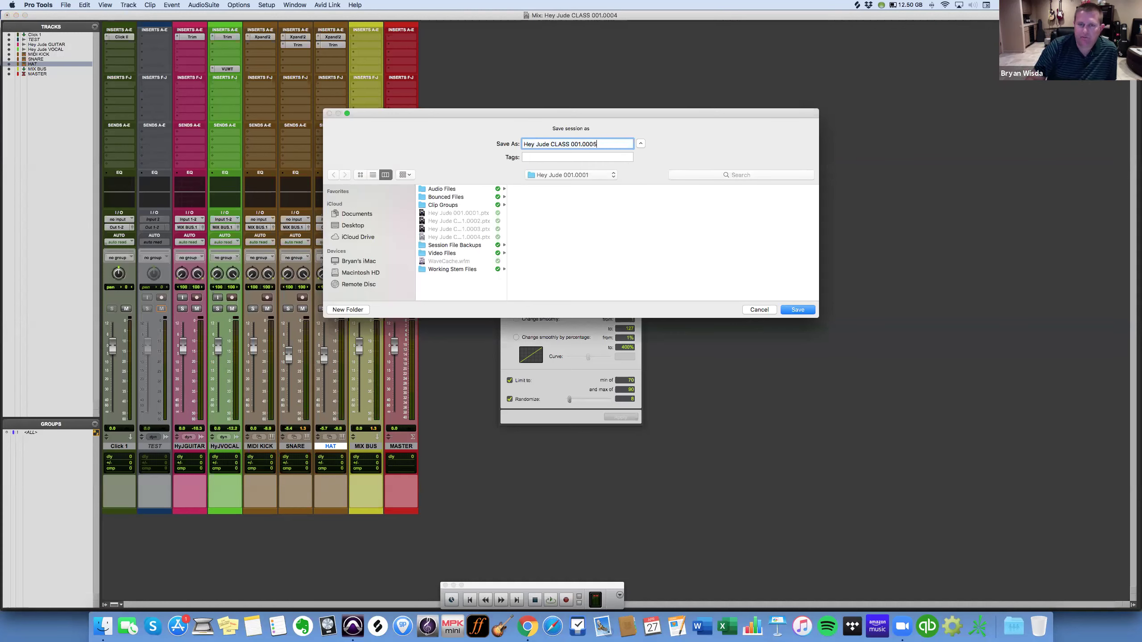
key("Return")
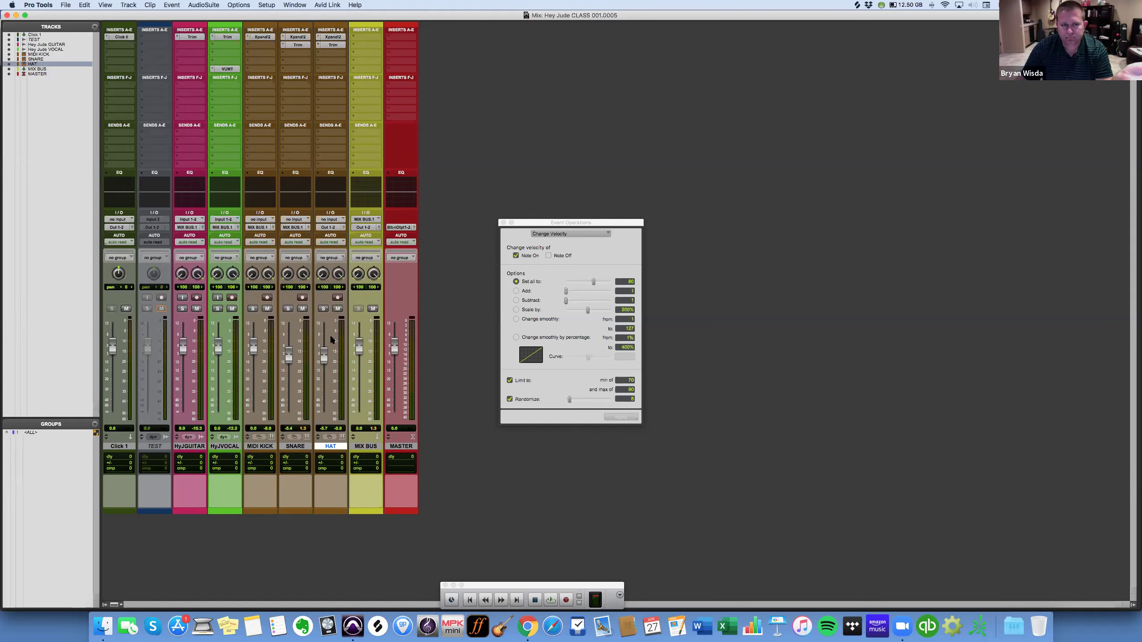
View the HAT track's Xpand!2 plug-in settings and close the plug-in window.
left_click(331, 37)
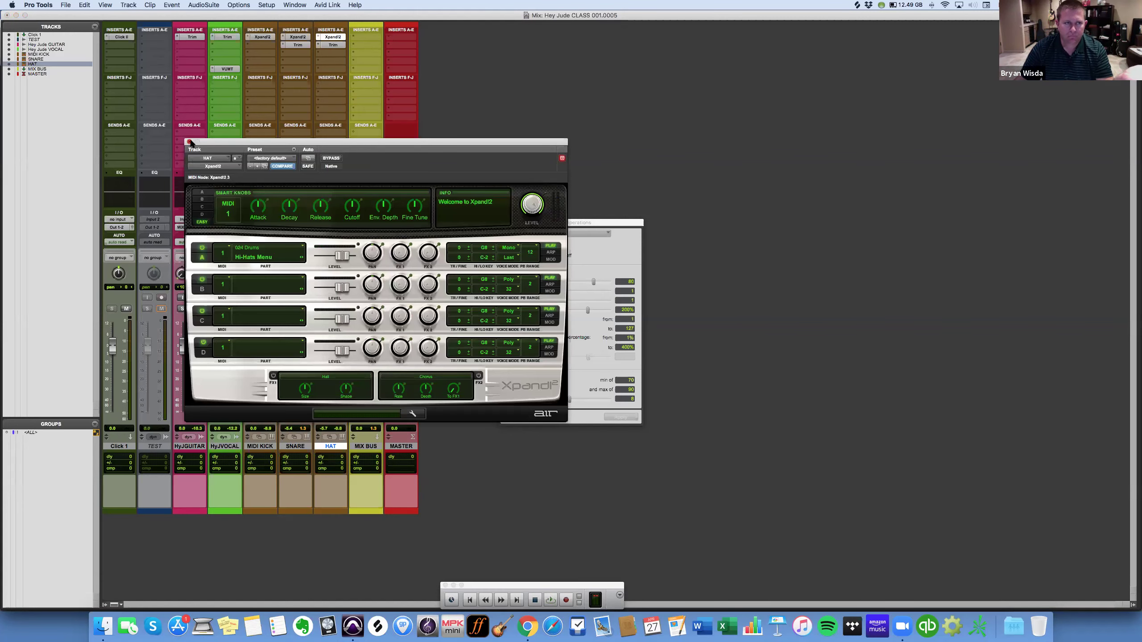
left_click(189, 142)
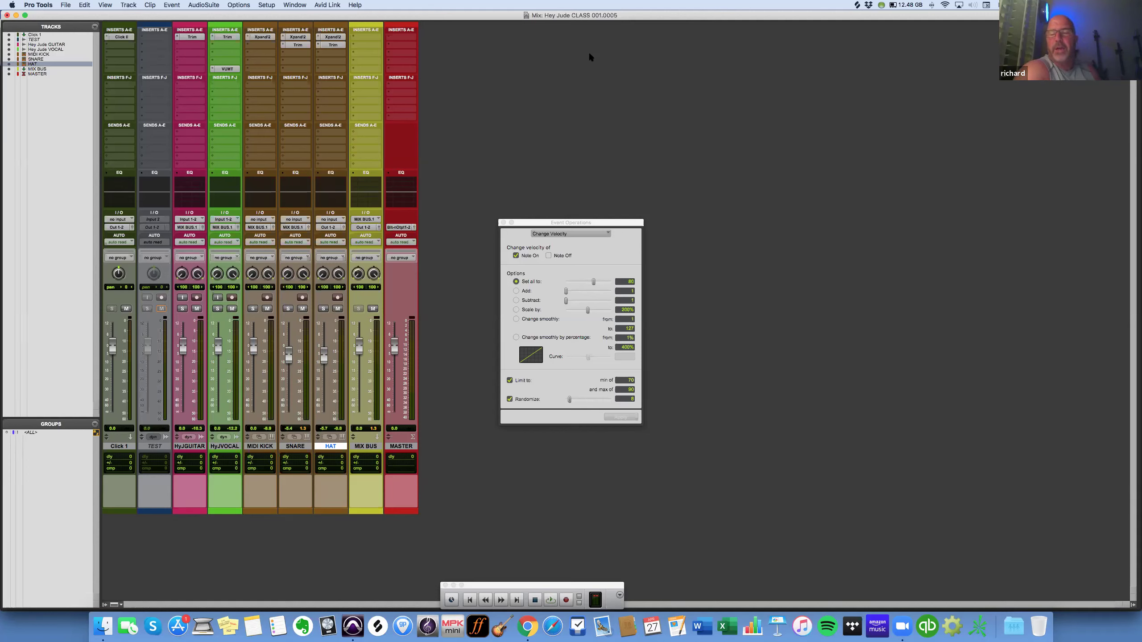
Insert the stereo Softube Saturation Knob on the MASTER track.
left_click(403, 50)
mouse_move(455, 56)
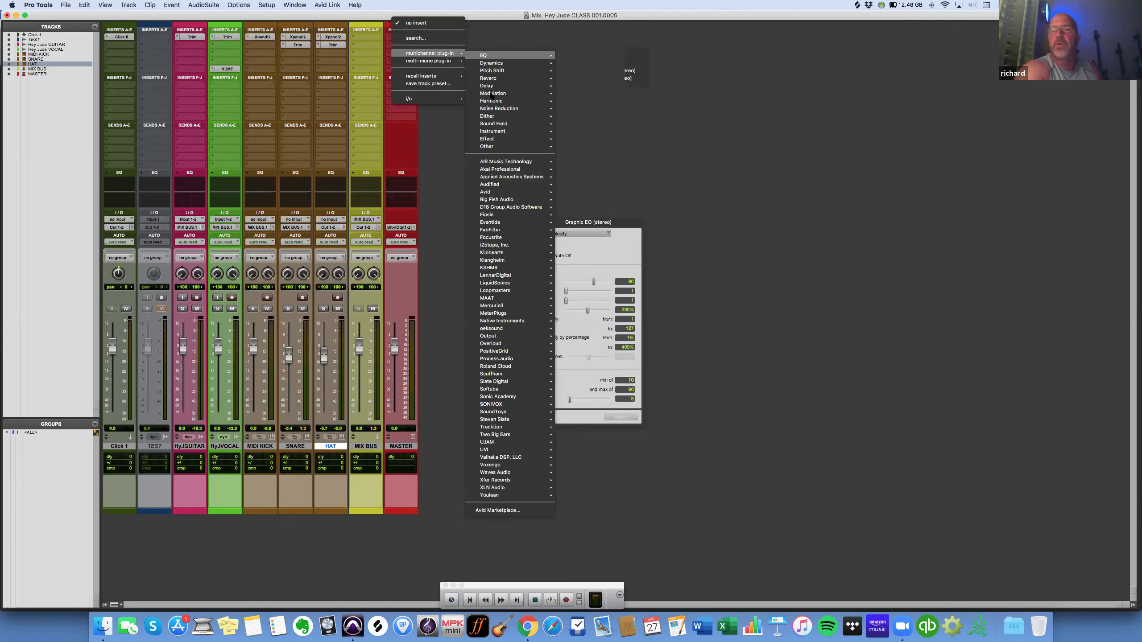
mouse_move(501, 416)
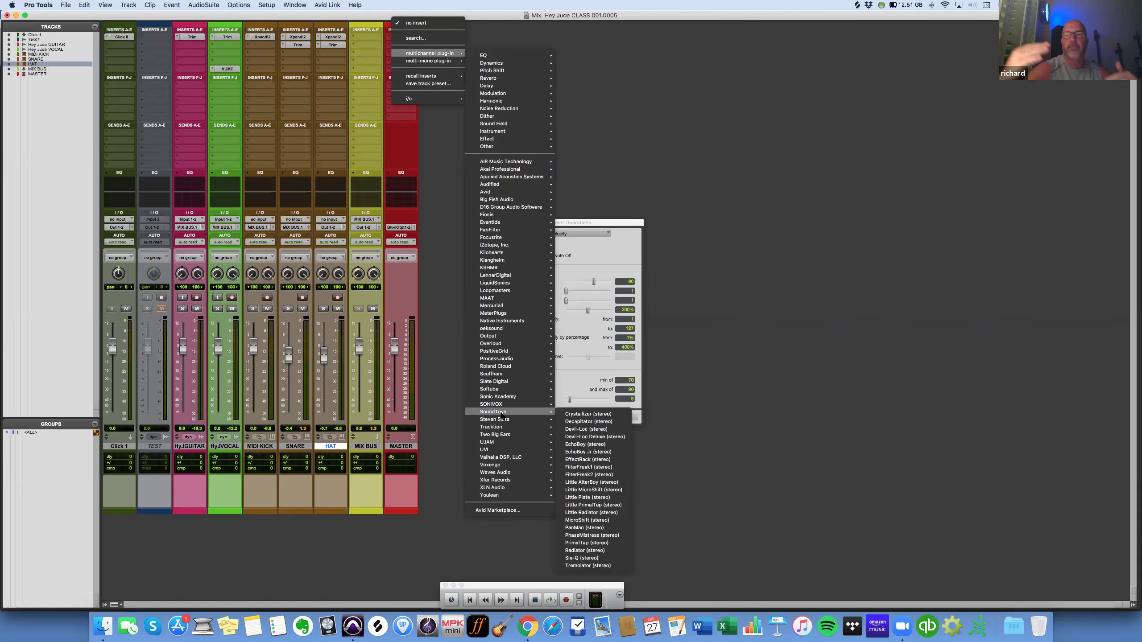
mouse_move(504, 389)
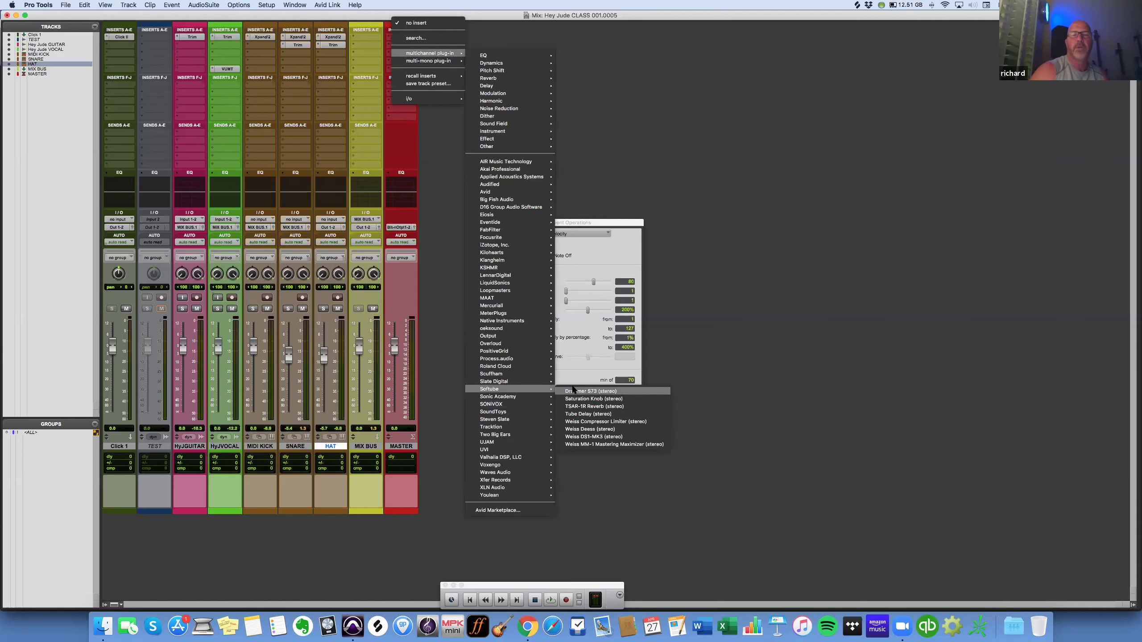
left_click(450, 343)
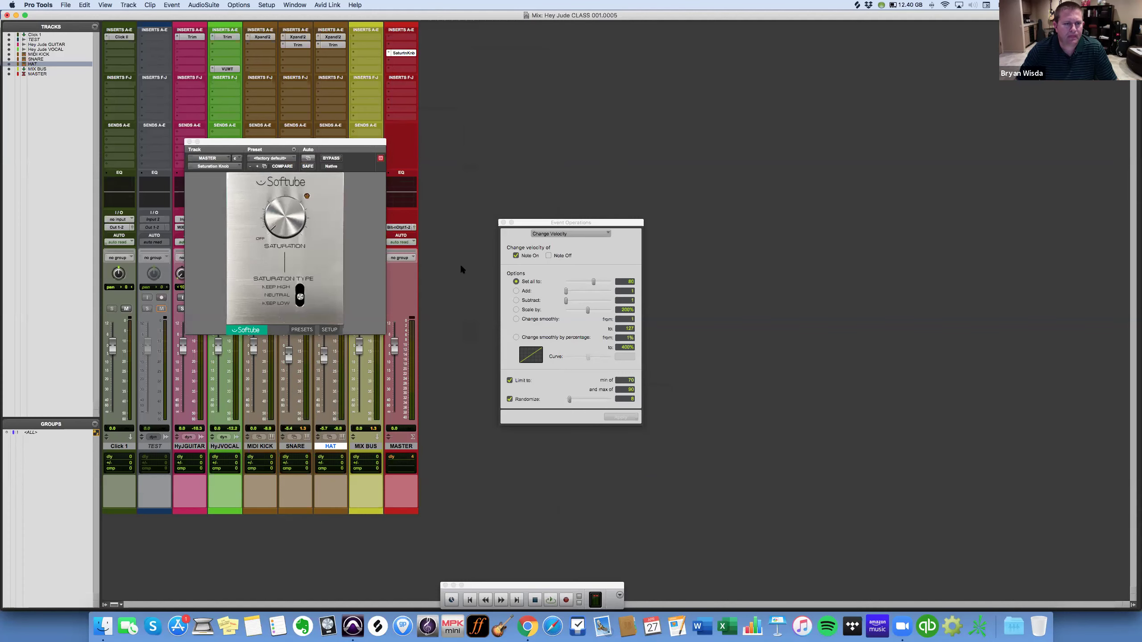
With the Saturation Knob bypassed, play the mix and balance the faders: MIDI KICK about +3.1 dB, HAT about -9 dB, vocal slightly up, guitar slightly down.
left_click_drag(253, 350, 253, 343)
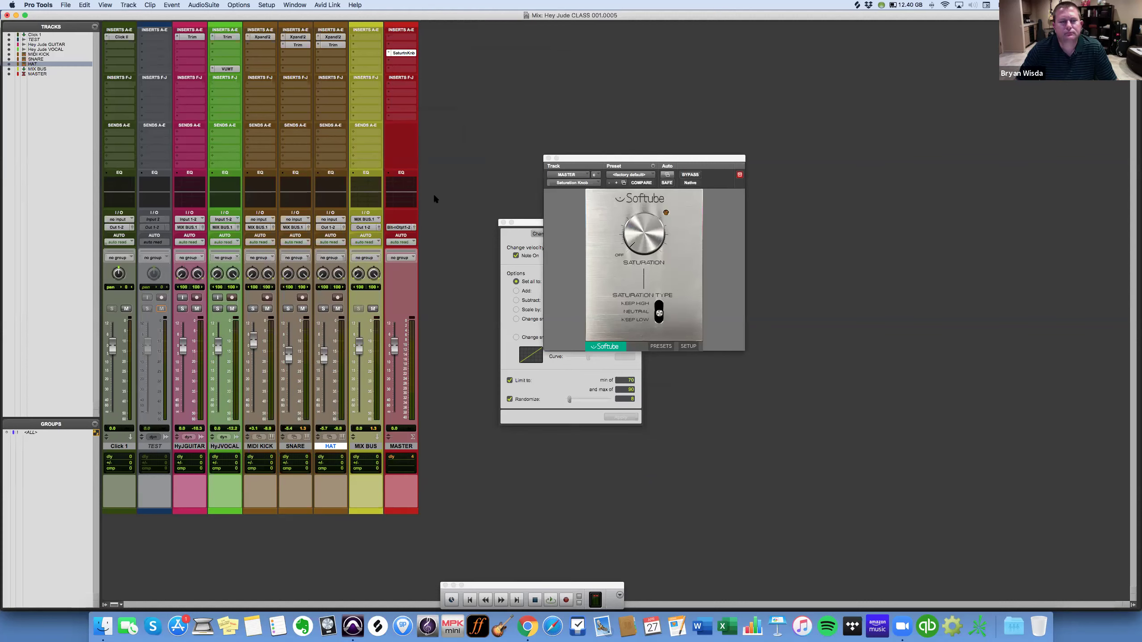
left_click(690, 175)
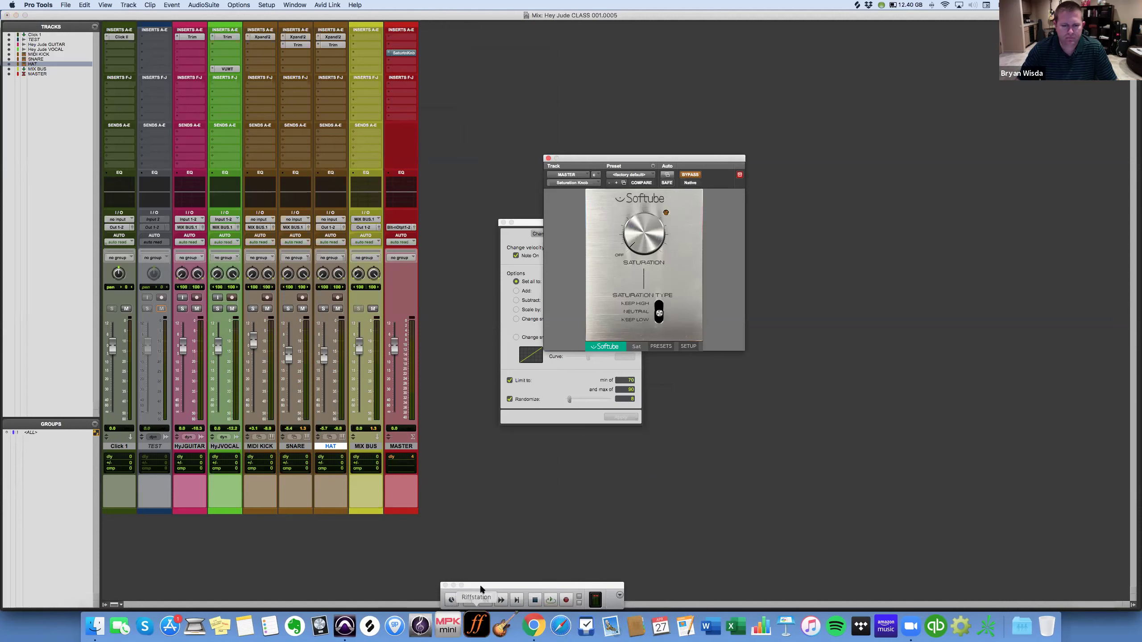
left_click(469, 600)
left_click(550, 599)
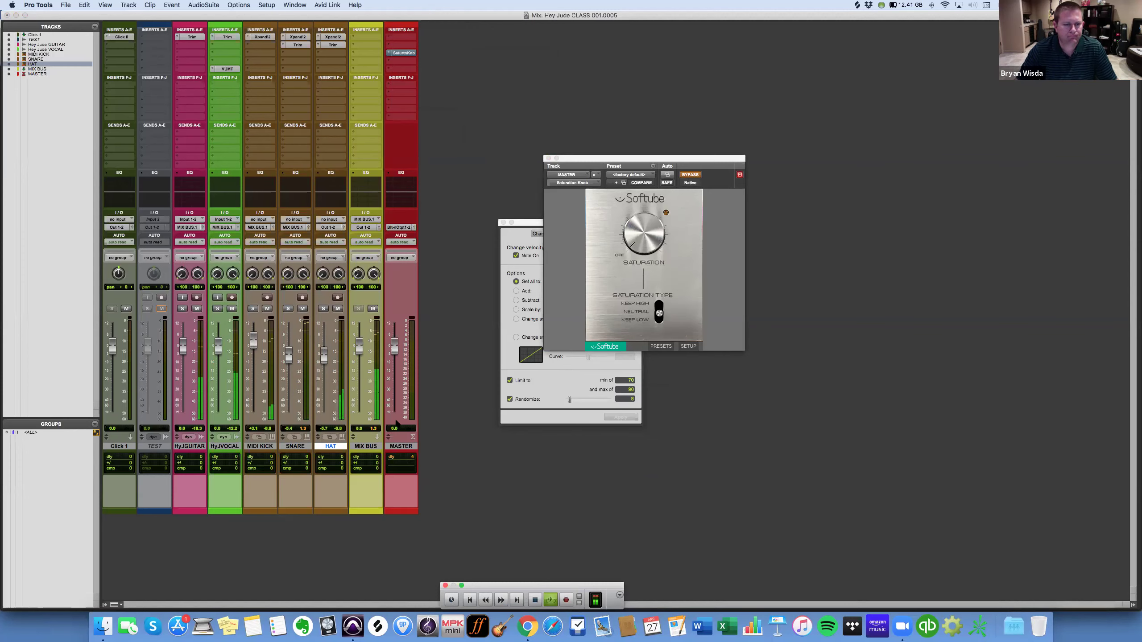
left_click_drag(327, 355, 331, 369)
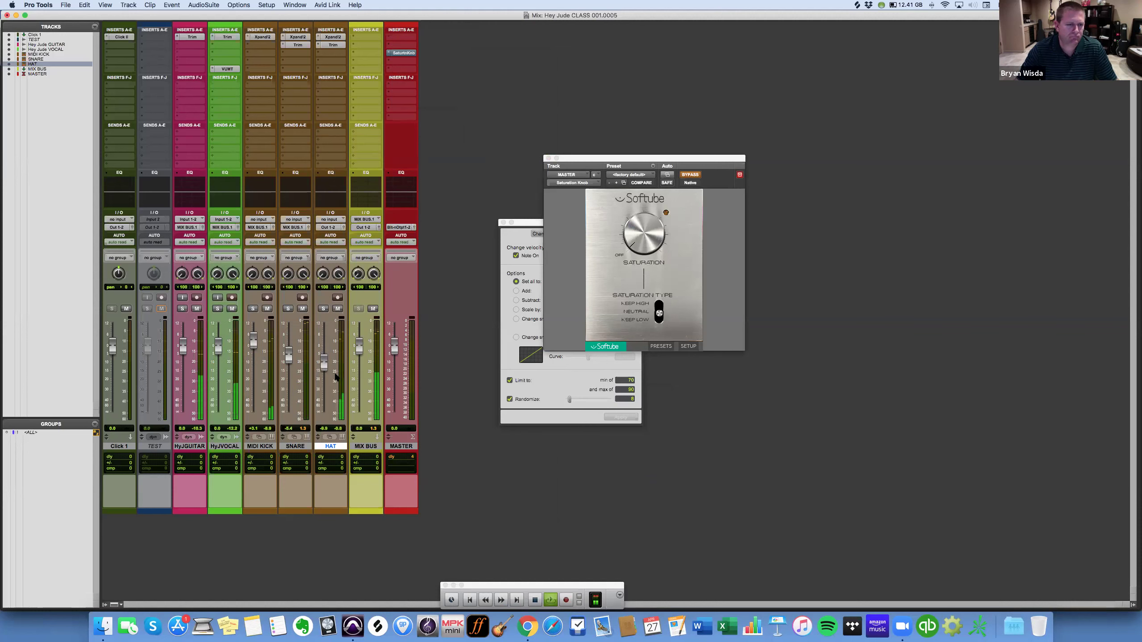
left_click_drag(220, 346, 183, 356)
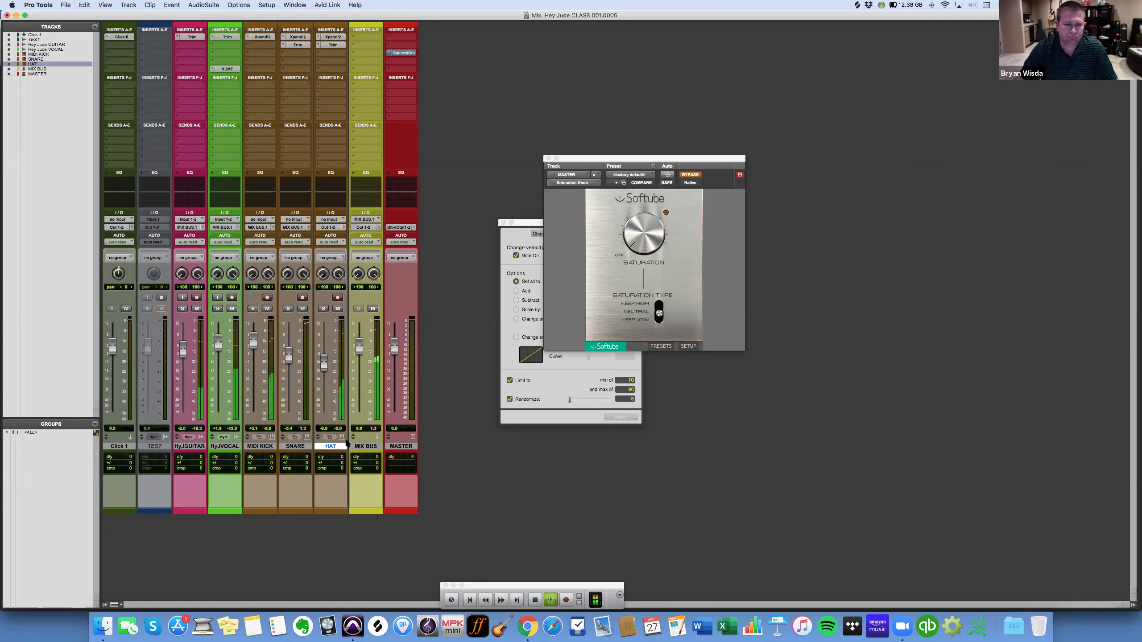
key("space")
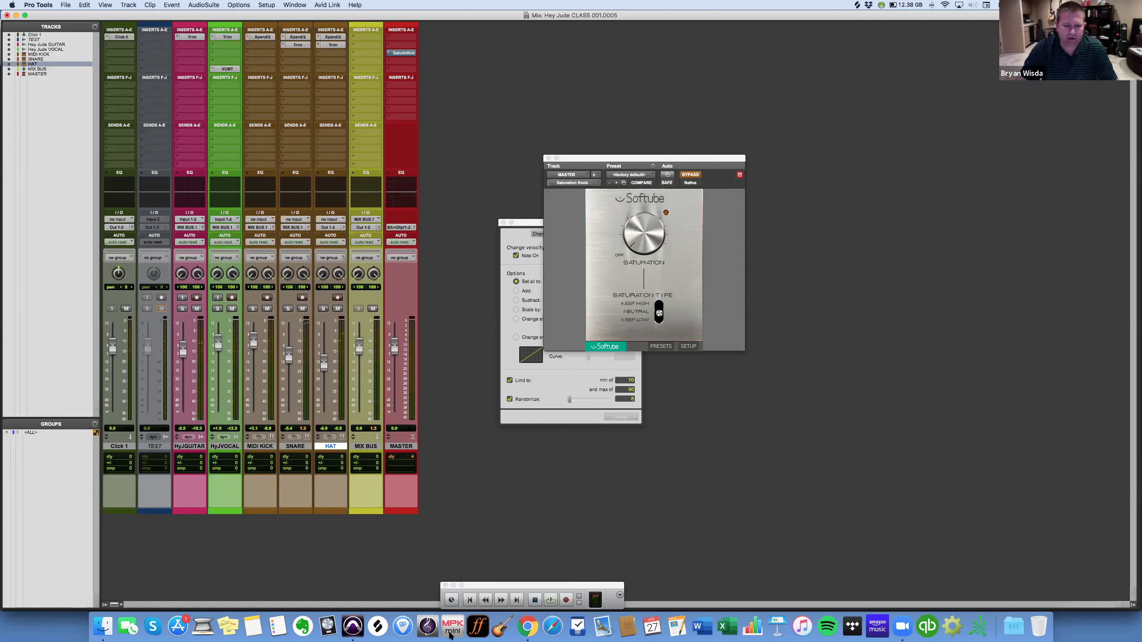
Replay from the start, compare the MASTER Saturation Knob bypassed and active, and adjust its saturation amount.
left_click(470, 600)
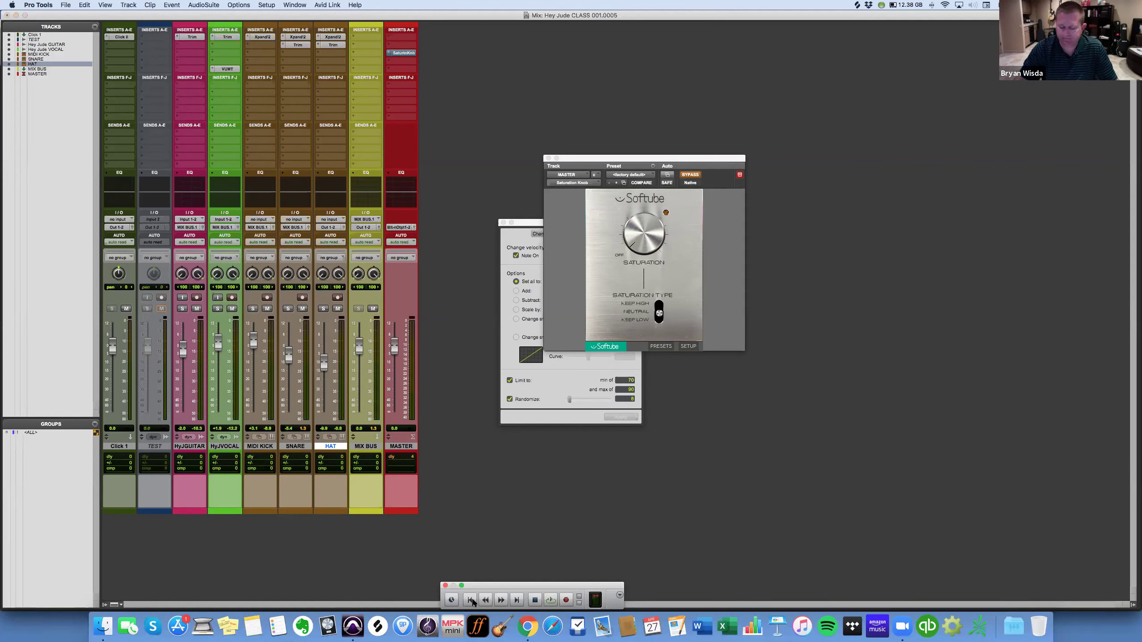
key("space")
left_click(690, 174)
left_click(690, 174)
mouse_move(635, 237)
left_mouse_down()
mouse_move(633, 194)
mouse_move(636, 244)
left_mouse_up()
left_click_drag(636, 248, 635, 243)
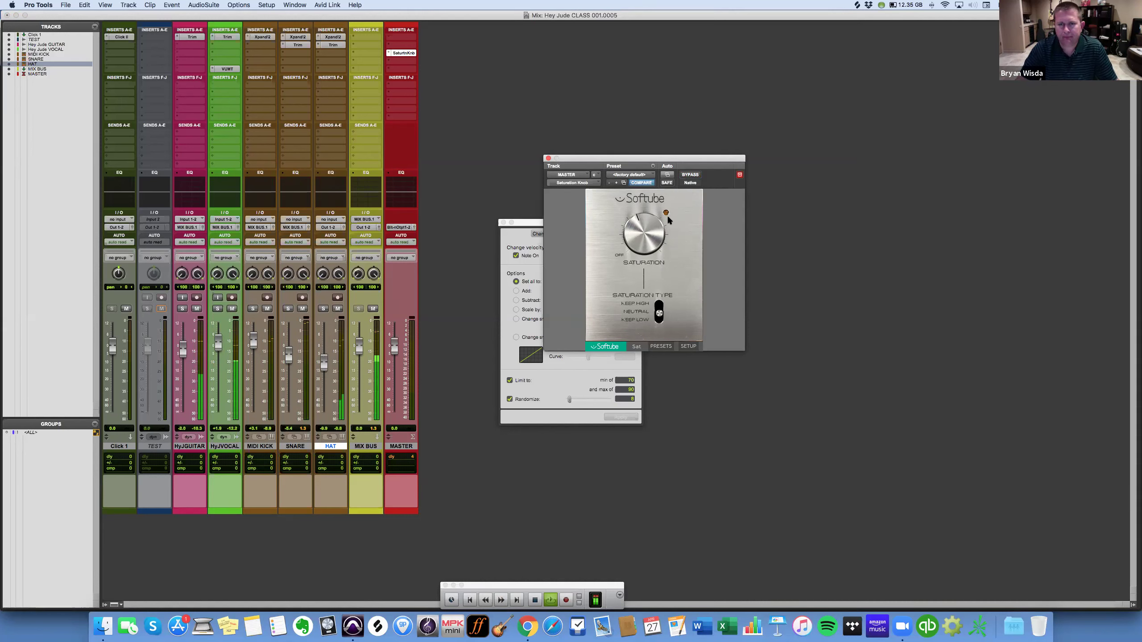
Move the Saturation Knob from MASTER to the MIX BUS track and reset its saturation to the default.
left_click(367, 54)
left_click_drag(368, 53, 368, 53)
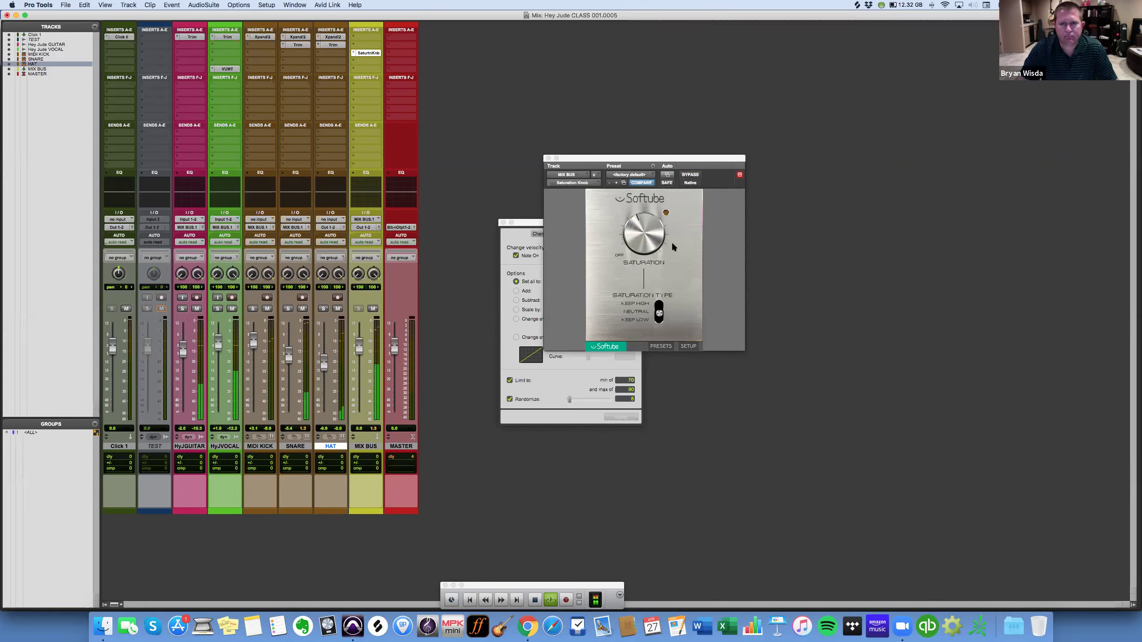
left_click(643, 233, "alt")
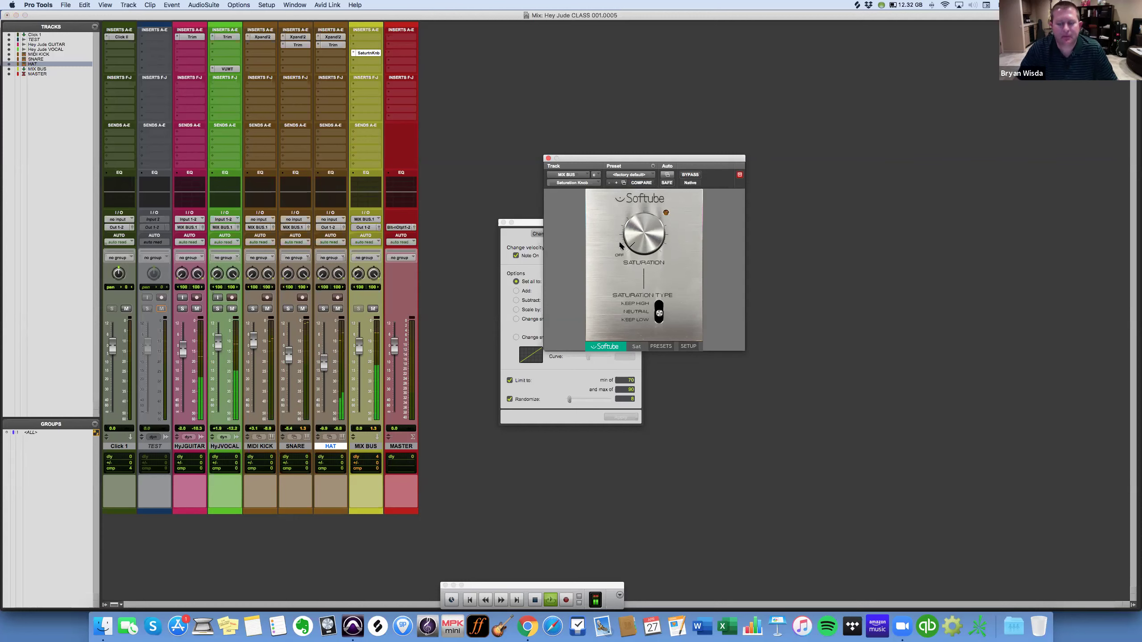
Replay the mix from the start and dial in a light amount of saturation on the MIX BUS.
left_click(469, 600)
key("space")
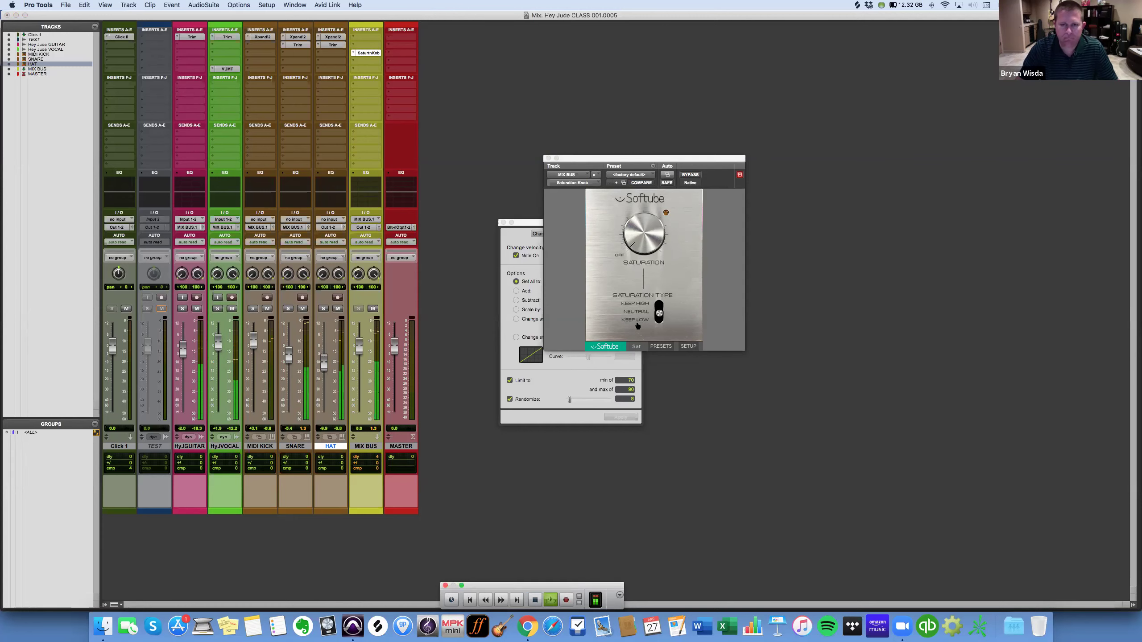
left_click_drag(633, 247, 630, 229)
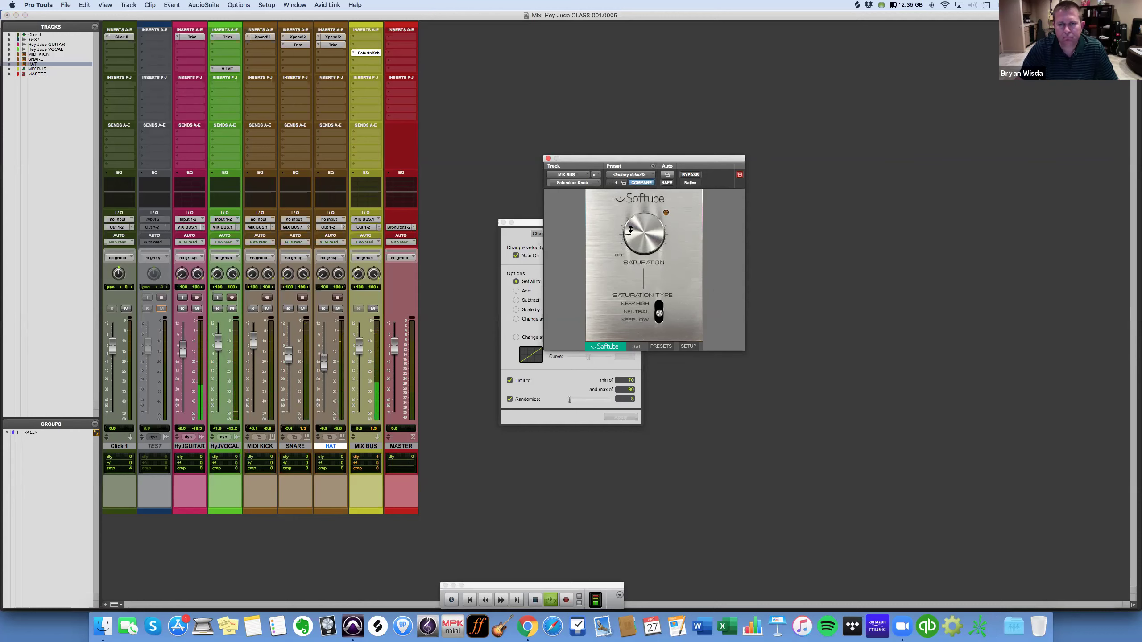
Audition the saturated mix, switch to the Edit window, stop playback and return to the session start.
left_click(471, 598)
key("space")
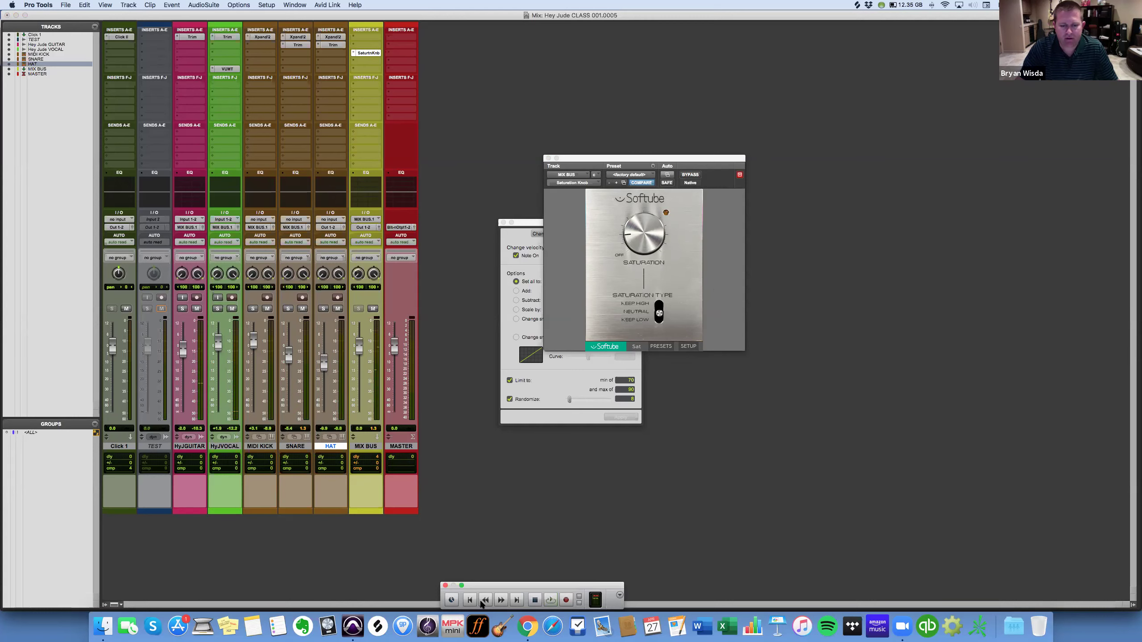
left_click(550, 600)
left_click(541, 598)
left_click(552, 600)
key("super+equal")
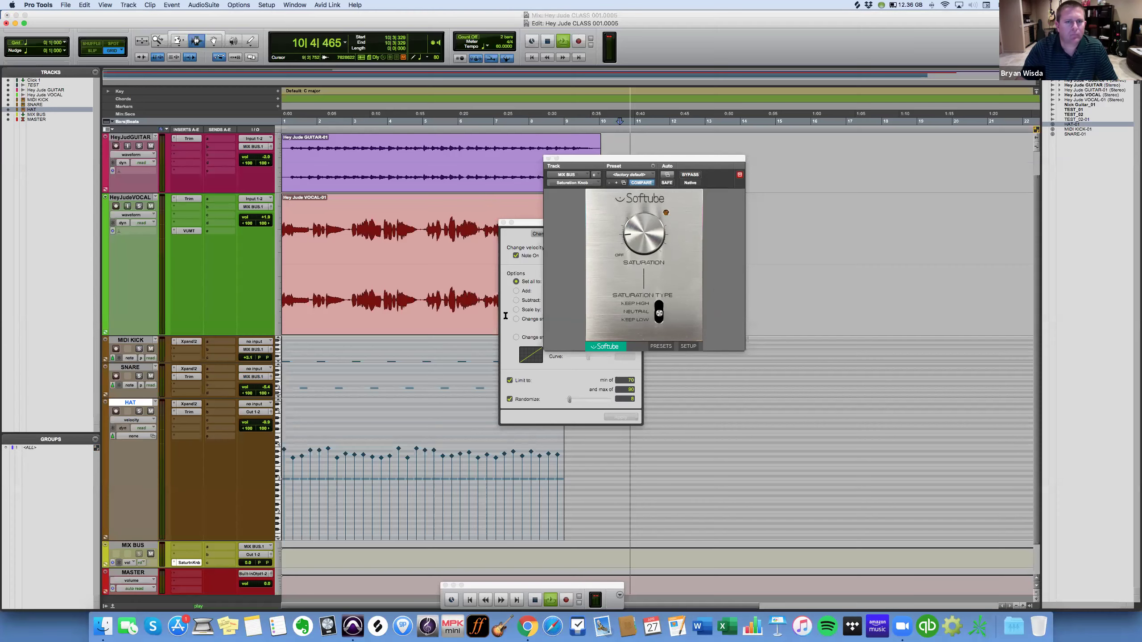
key("space")
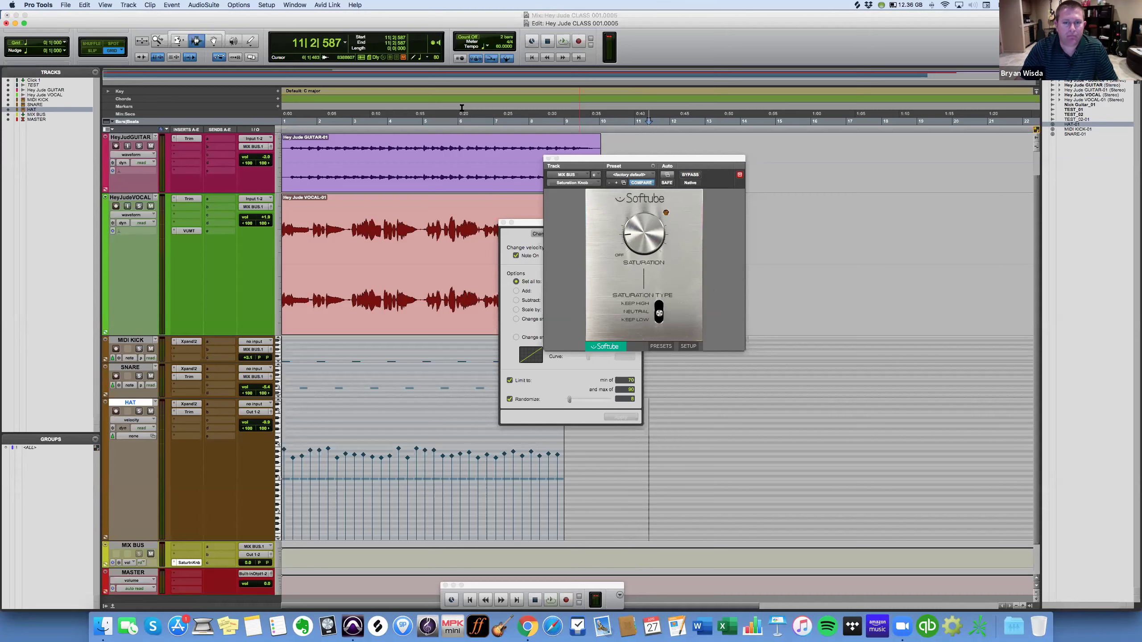
left_click(471, 600)
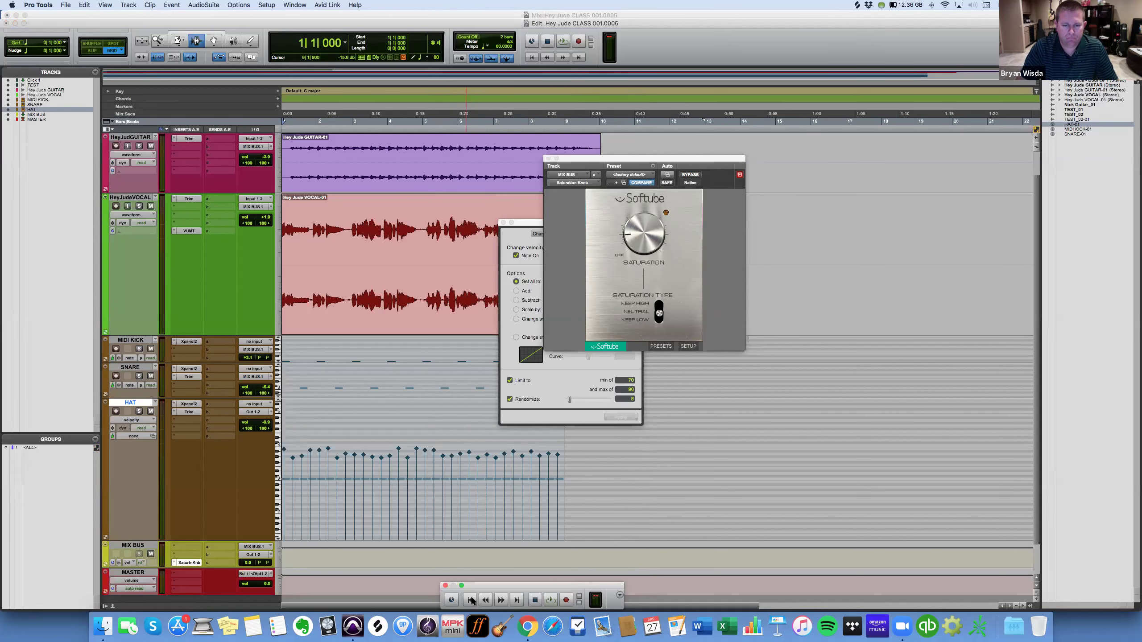
Play the mix from the Mix window, fine-tune the MIX BUS saturation amount, set its saturation type to Keep High and stop playback.
key("super+equal")
key("space")
left_click(632, 243)
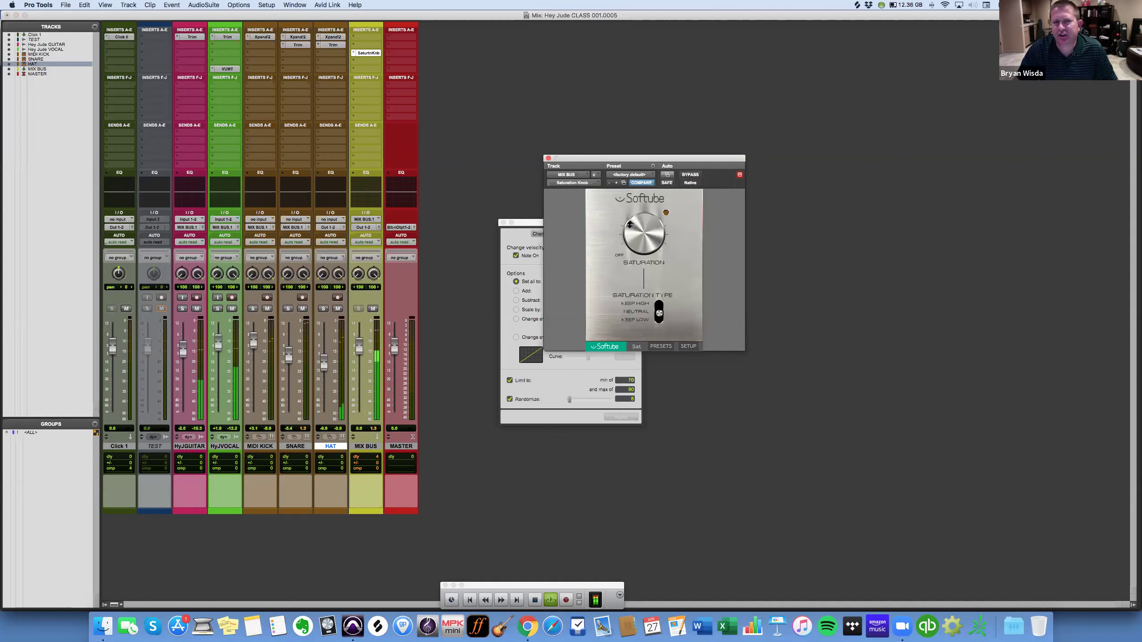
left_click_drag(629, 224, 629, 239)
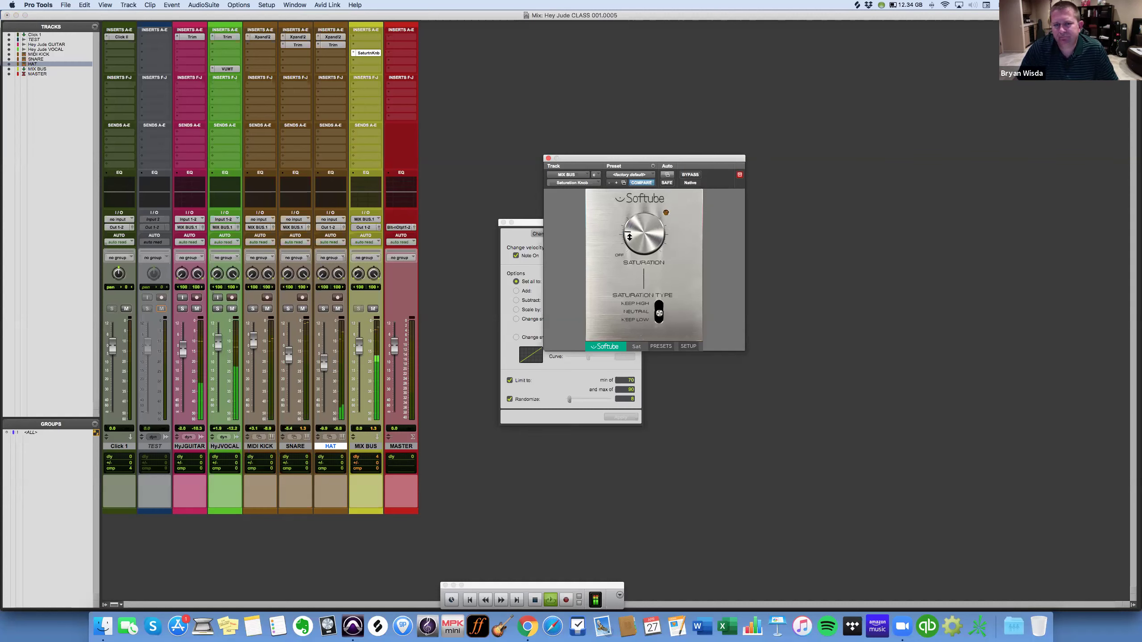
left_click(658, 311)
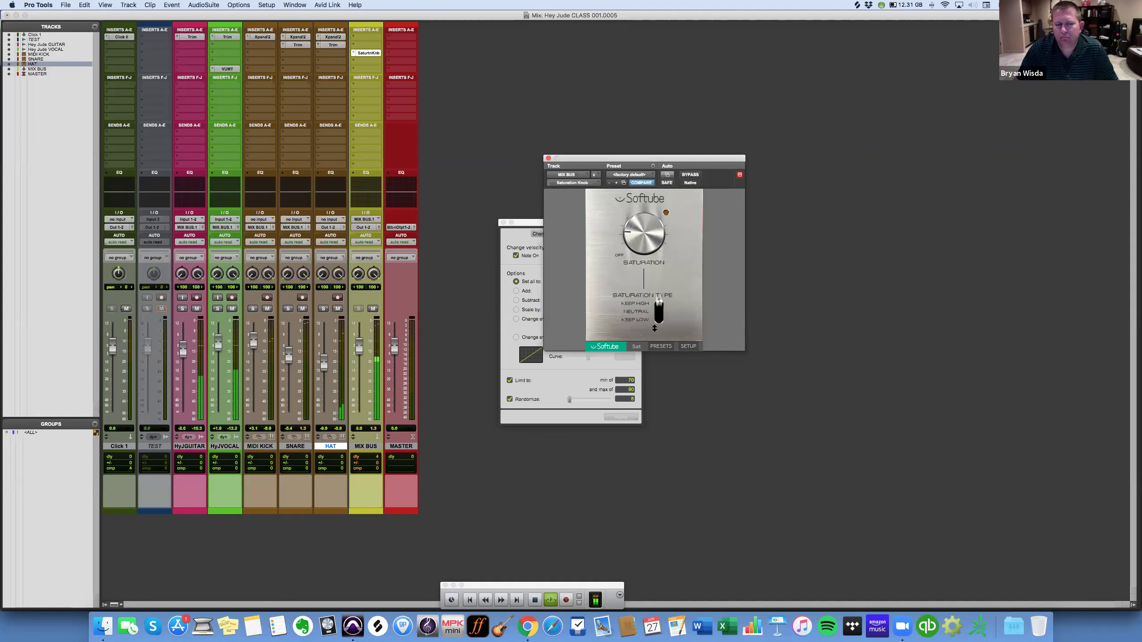
key("space")
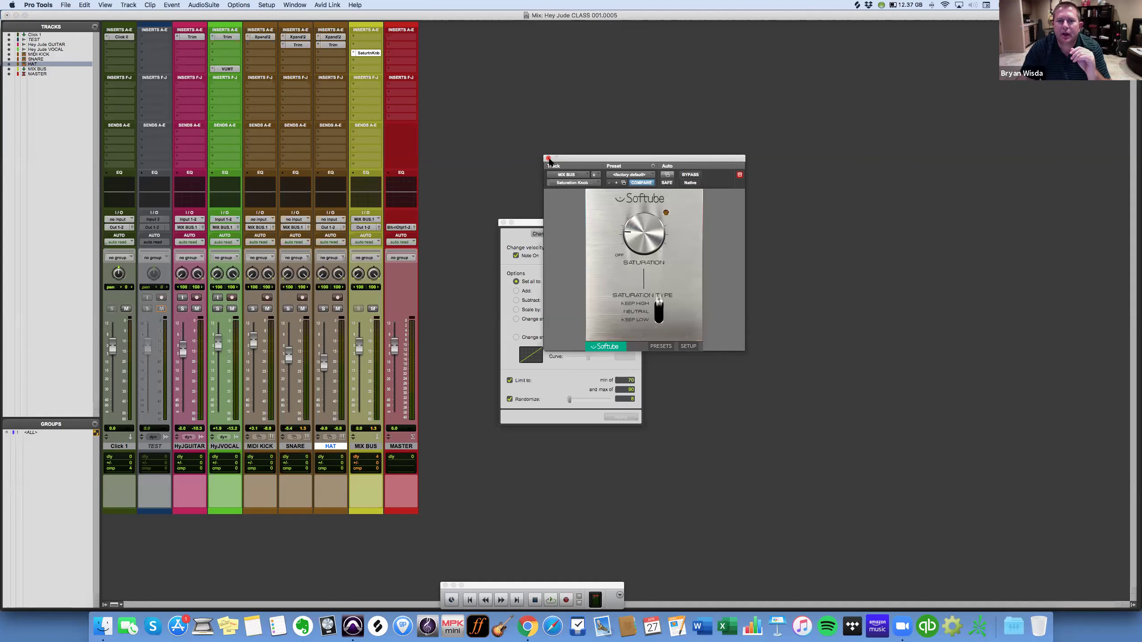
Remove the Saturation Knob from the MIX BUS inserts and close the empty plug-in window and the Event Operations window.
left_click(353, 53)
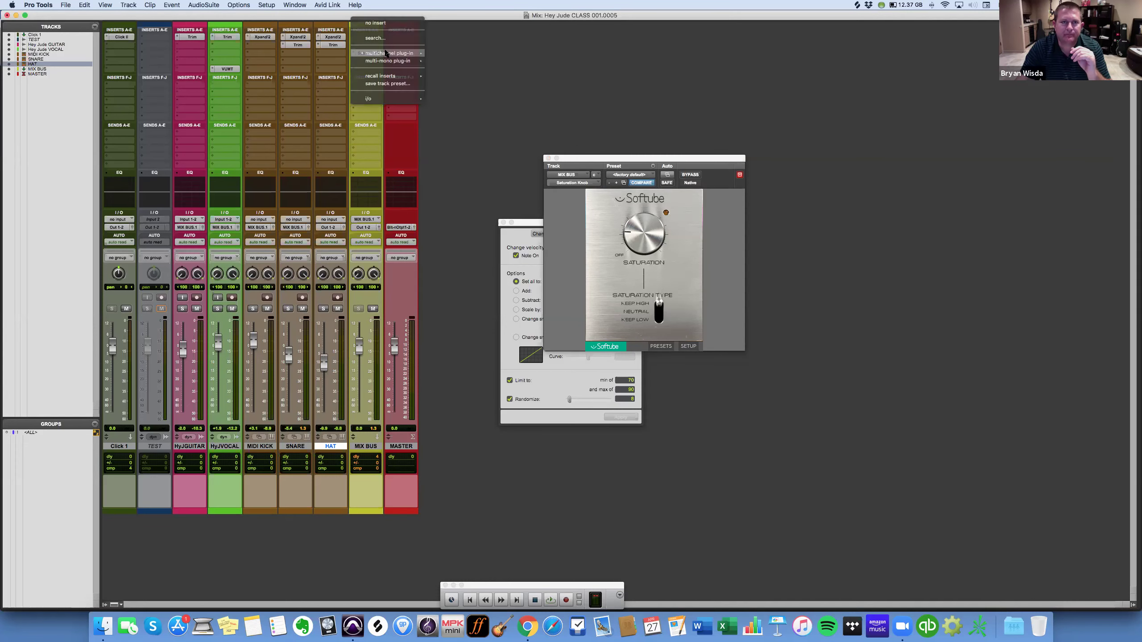
left_click(352, 53)
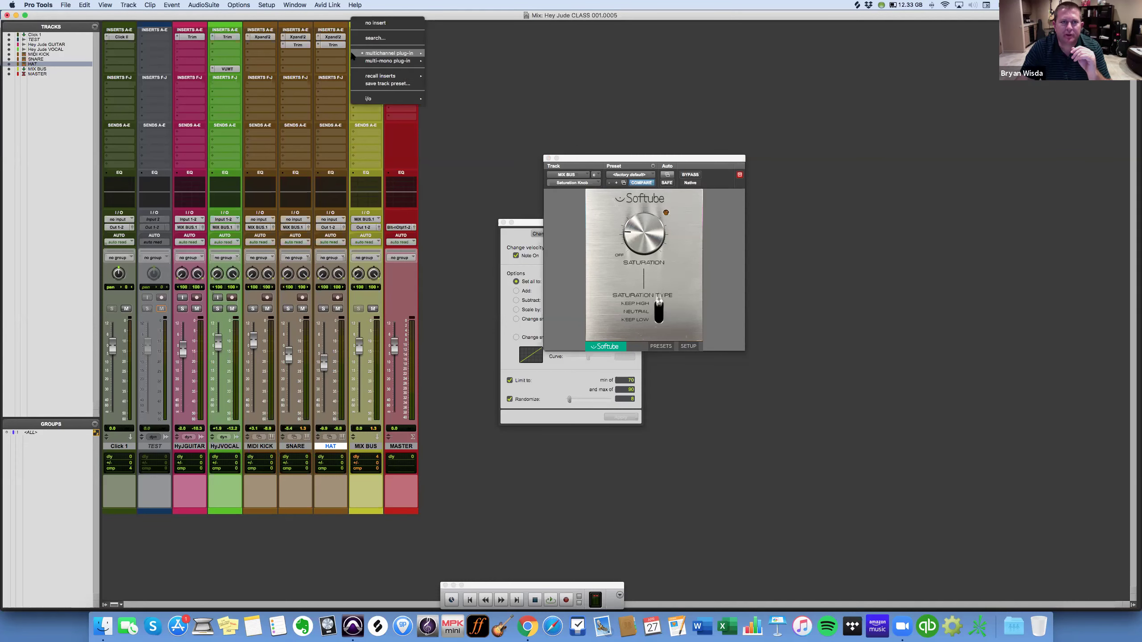
left_click(372, 24)
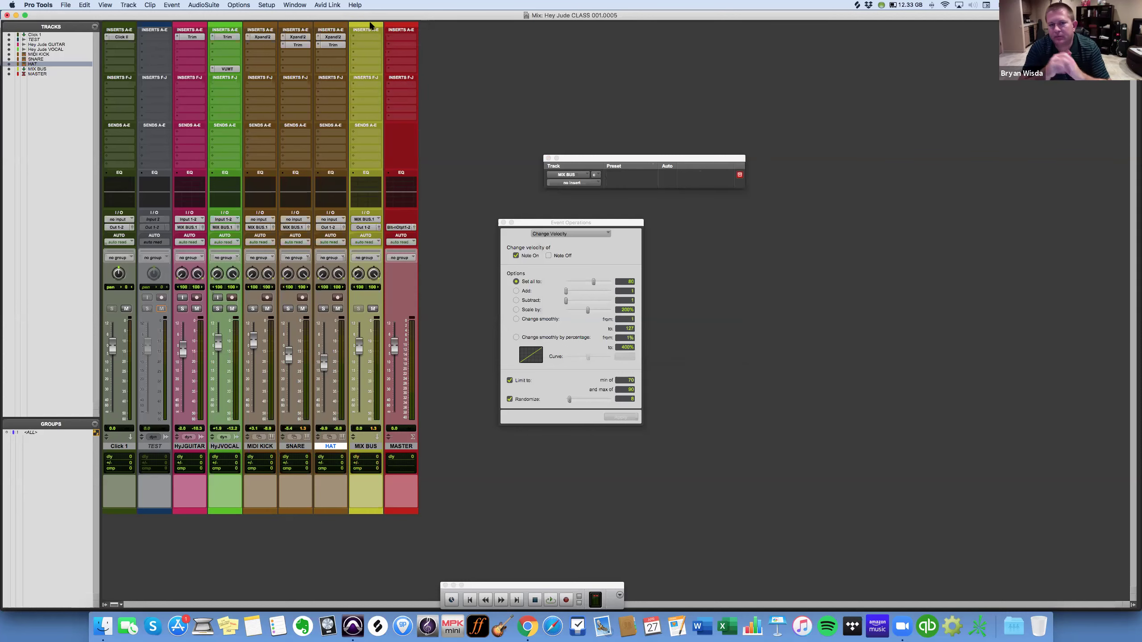
left_click(549, 158)
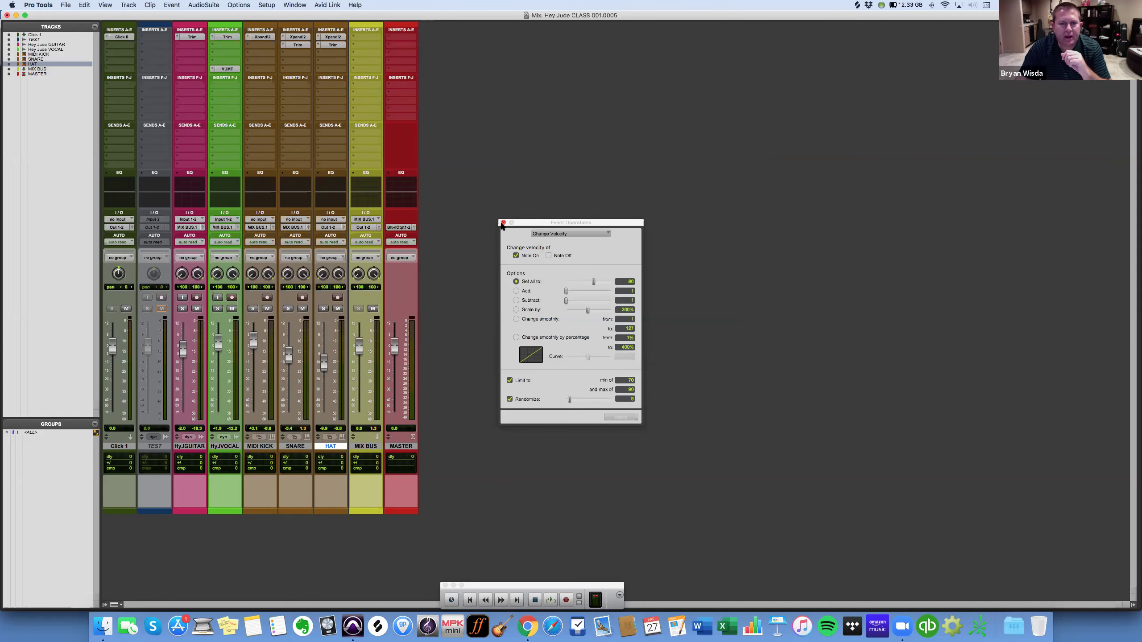
key("super+w")
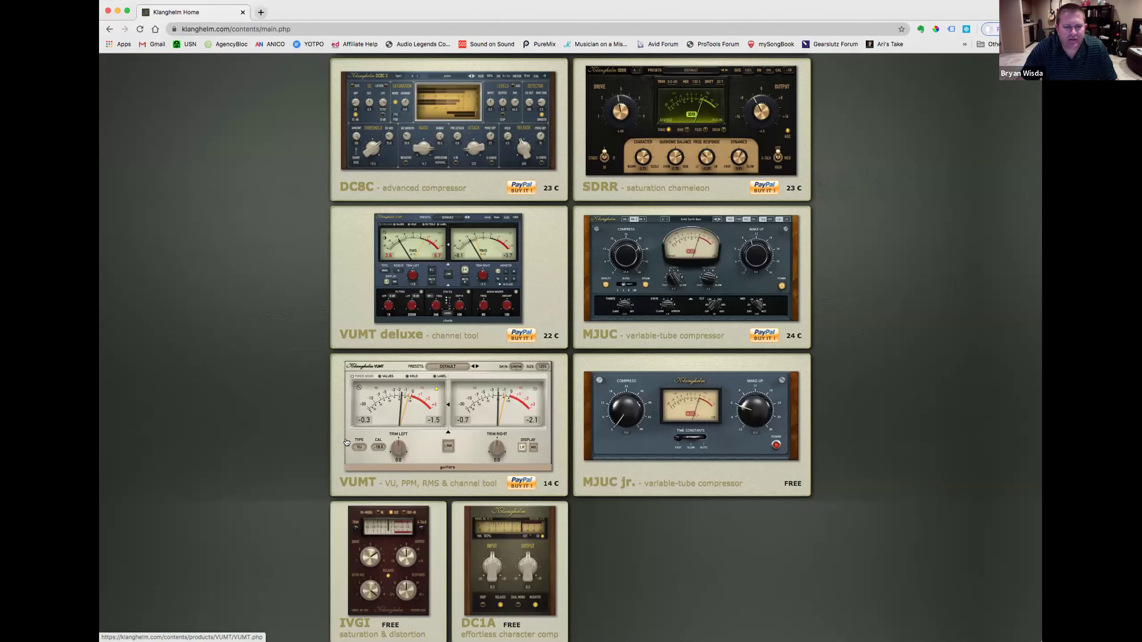
On the Klanghelm website in Chrome, view the VUMT product page, return to the home page and look over the plug-in catalog.
left_click(452, 413)
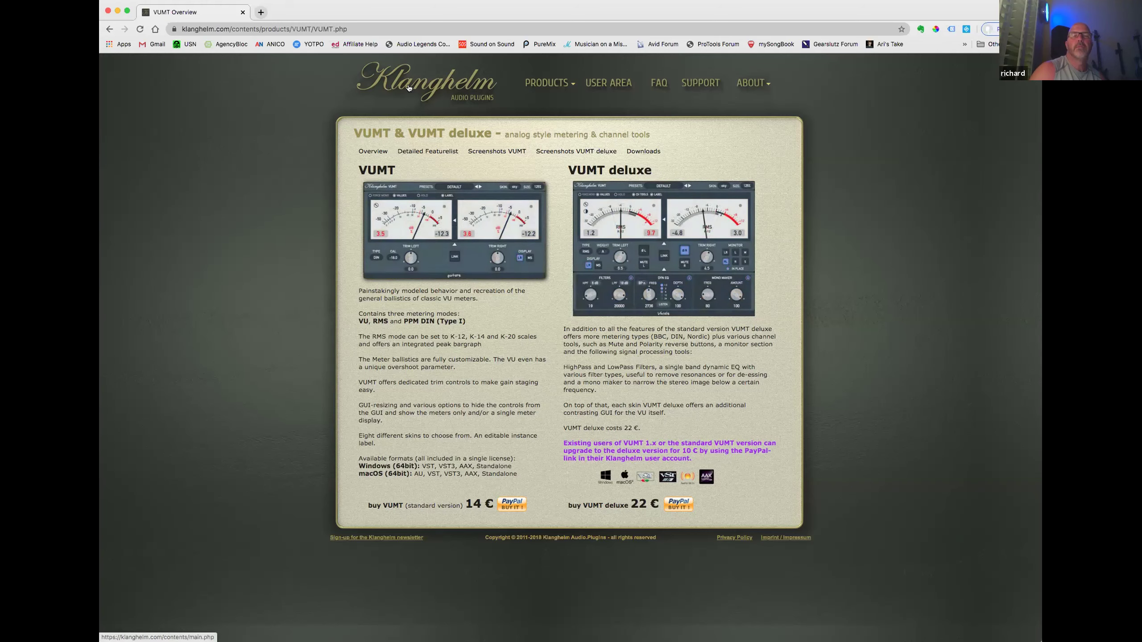
left_click(409, 88)
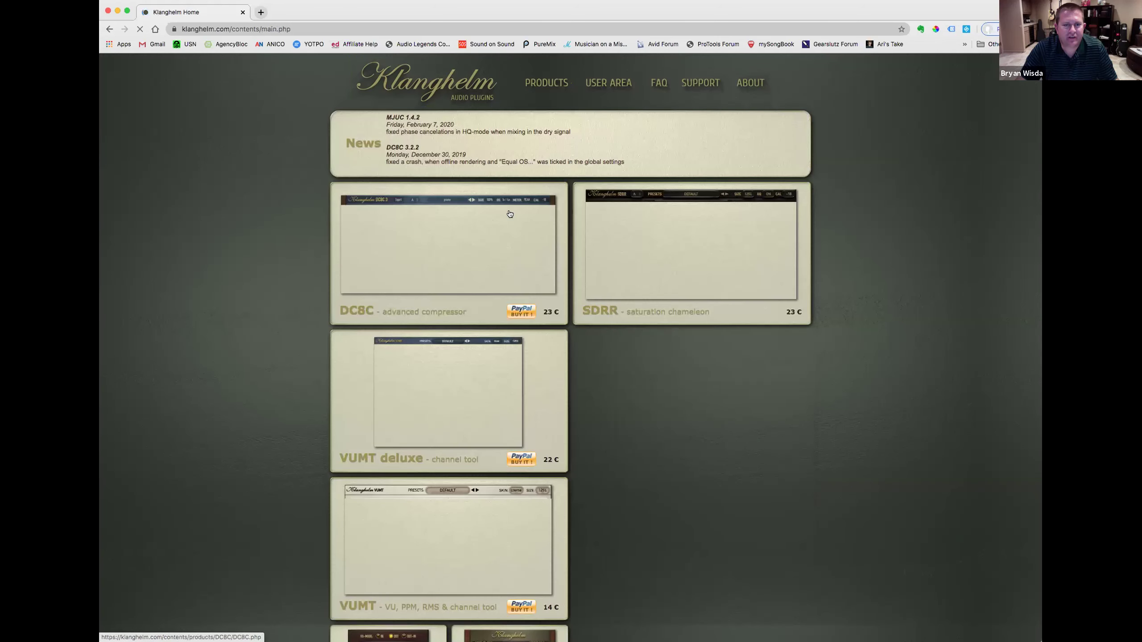
scroll(700, 418, "down", 4)
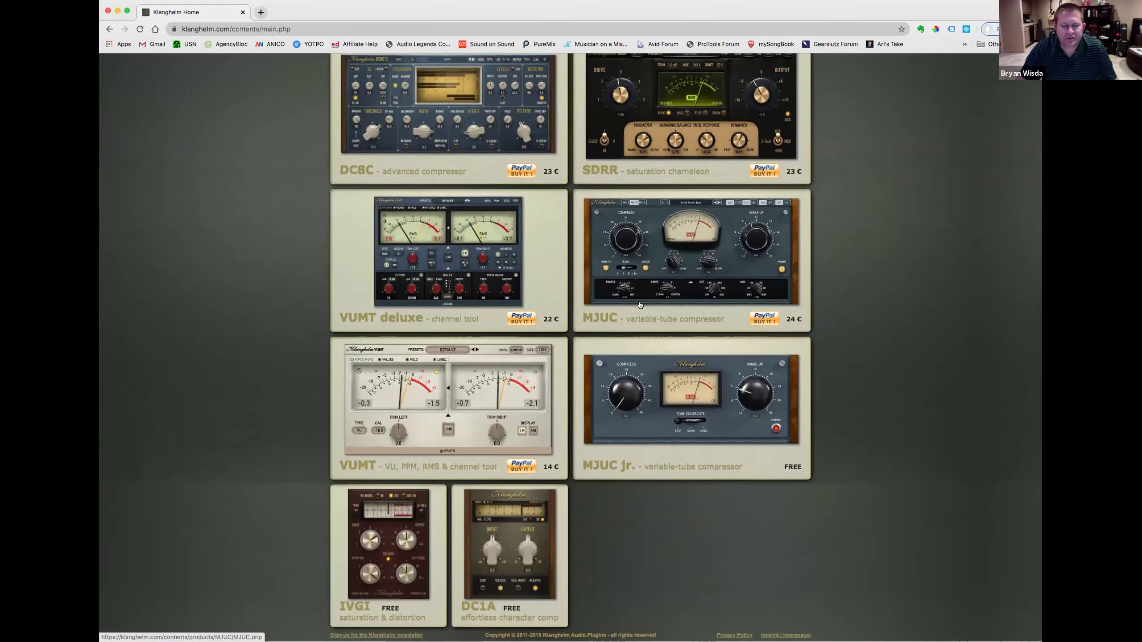
scroll(640, 305, "up", 4)
scroll(640, 304, "down", 1)
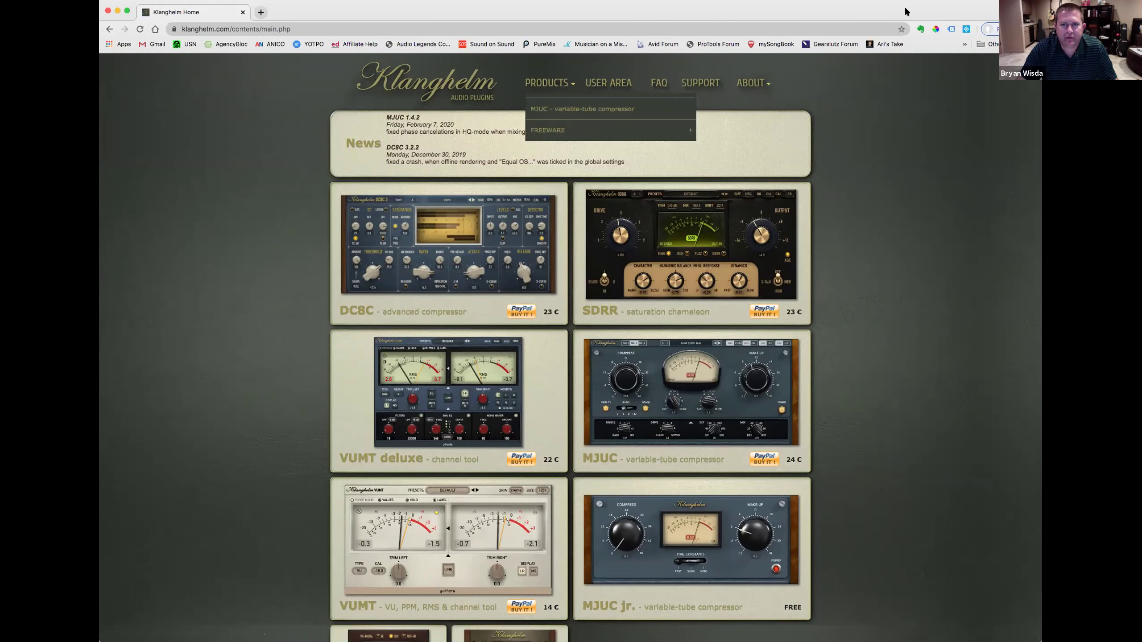
Go to the Klanghelm products overview and open the page of the freeware IVGI saturation and distortion plug-in.
left_click(550, 85)
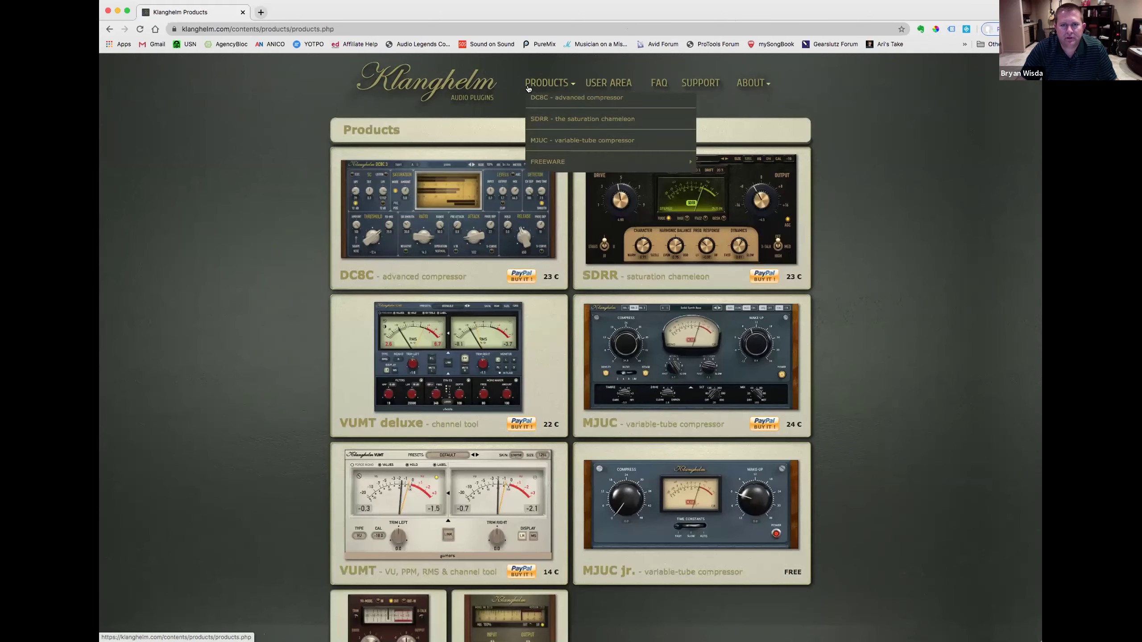
mouse_move(584, 188)
left_click(715, 218)
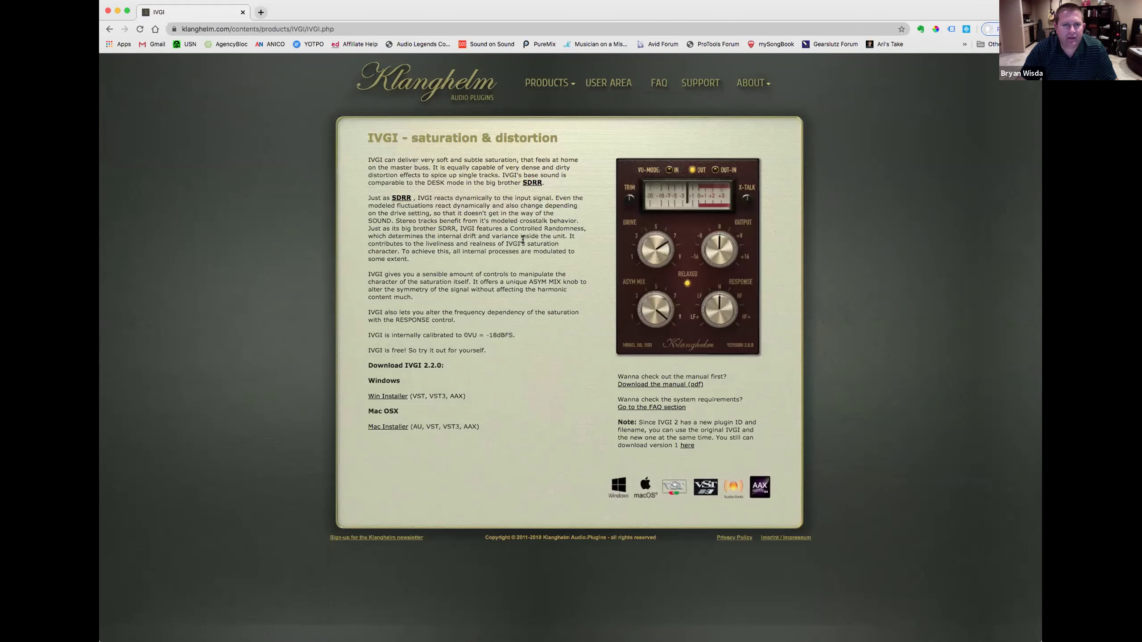